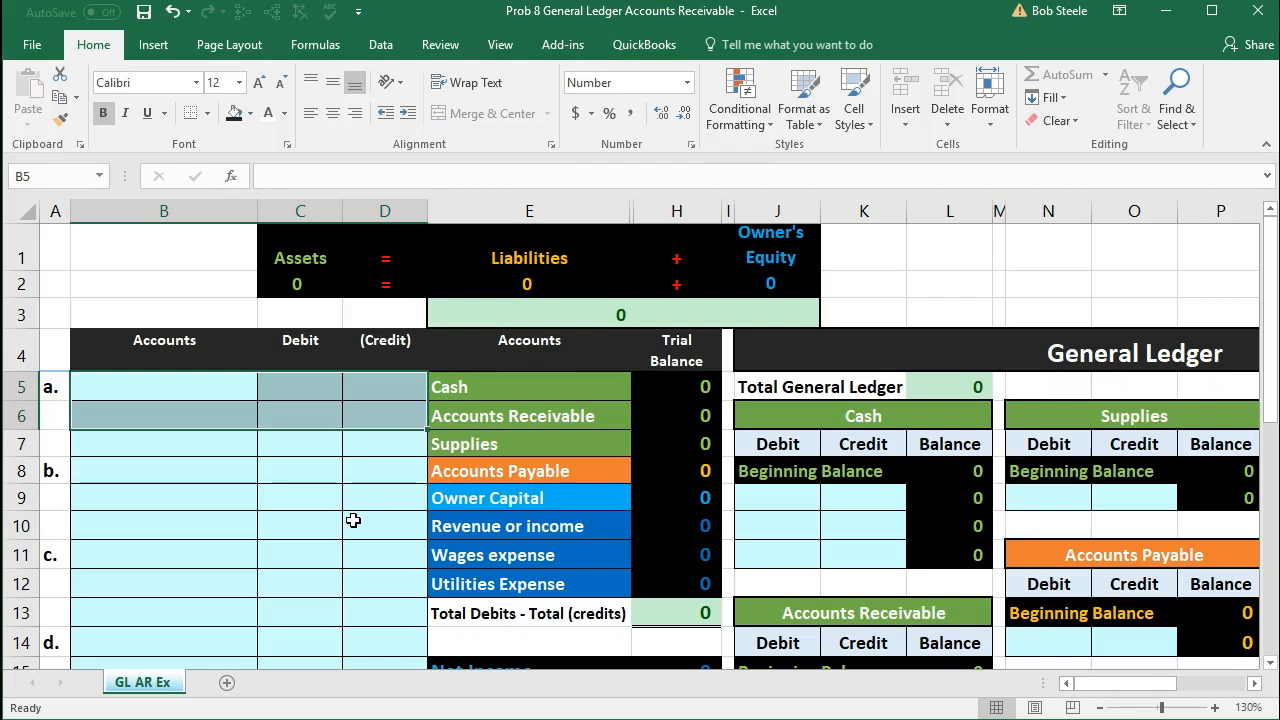
Step: Examine the blank journal area, the general ledger accounts, the Activity list and the Cash account in the trial balance
left_click_drag(142, 389, 360, 400)
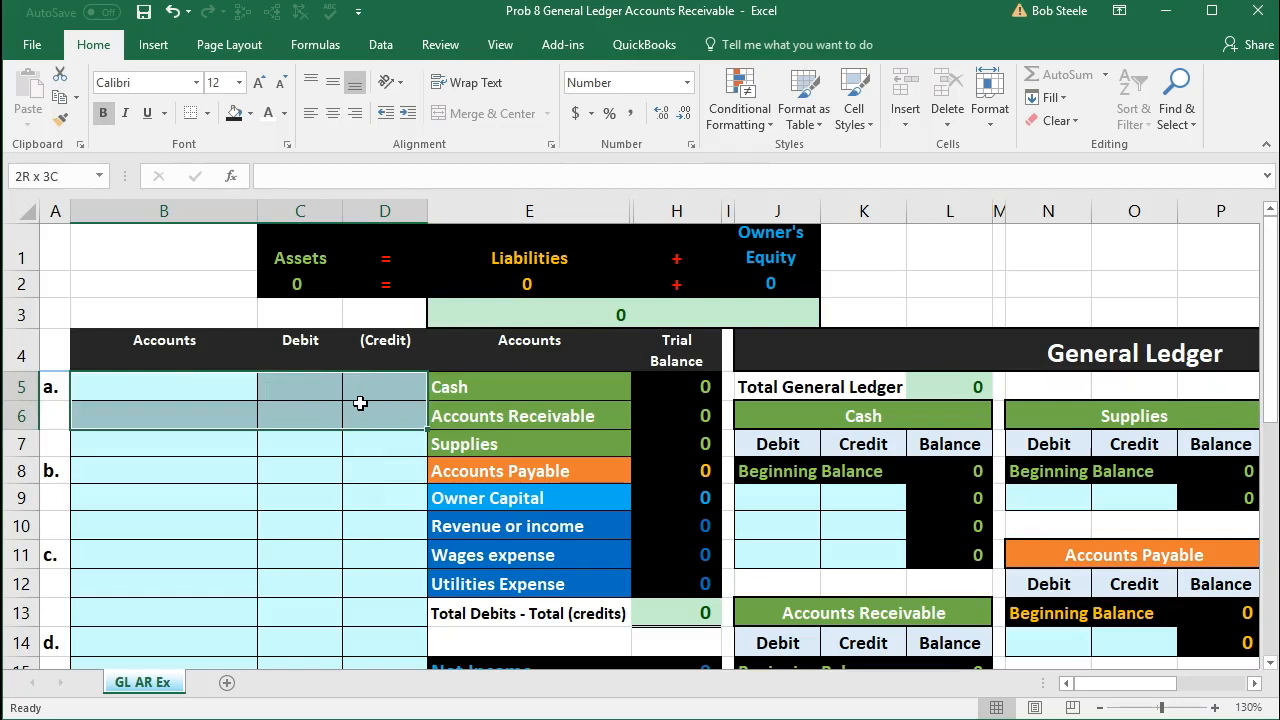
left_click(805, 514)
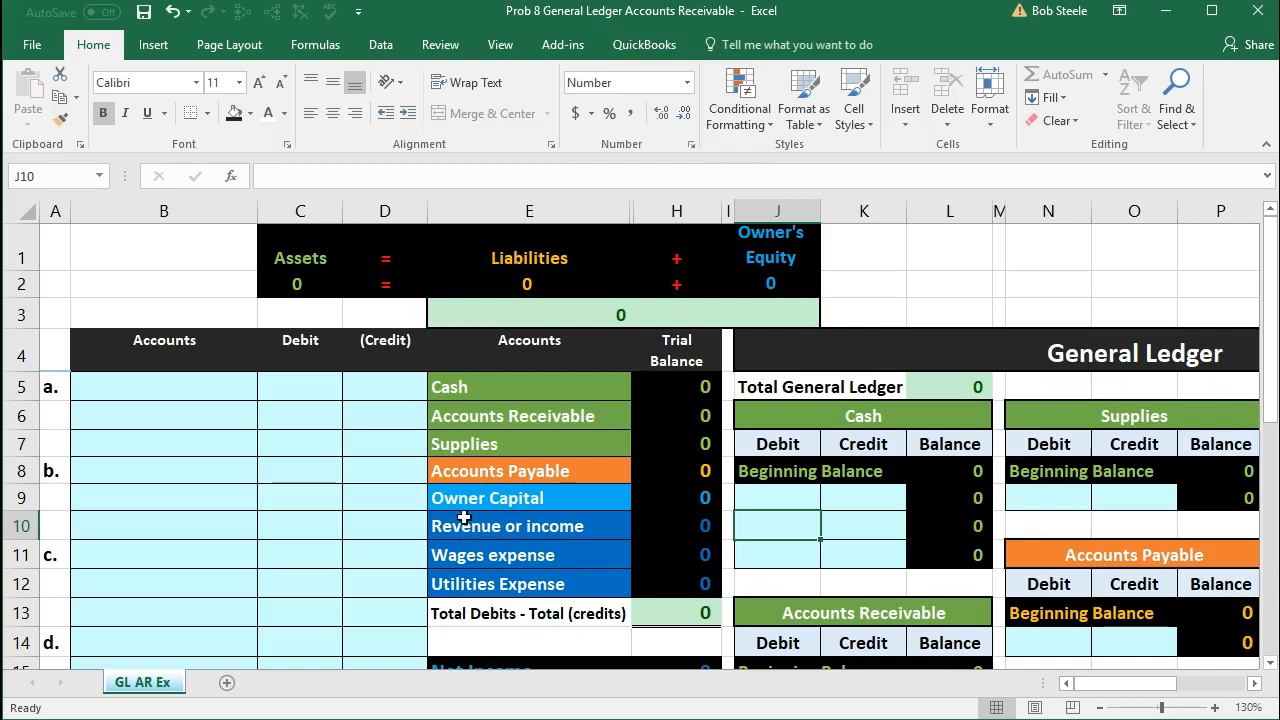
left_click(184, 396)
scroll(211, 504, "down", 2)
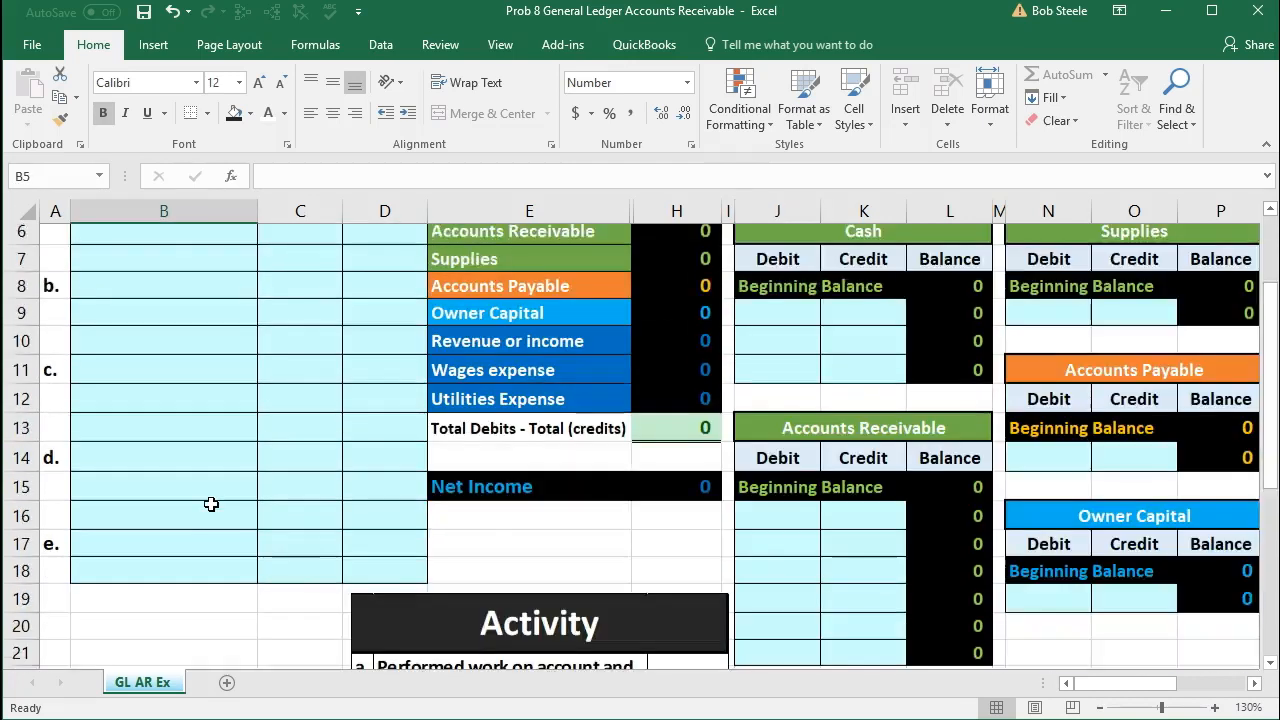
scroll(211, 504, "down", 1)
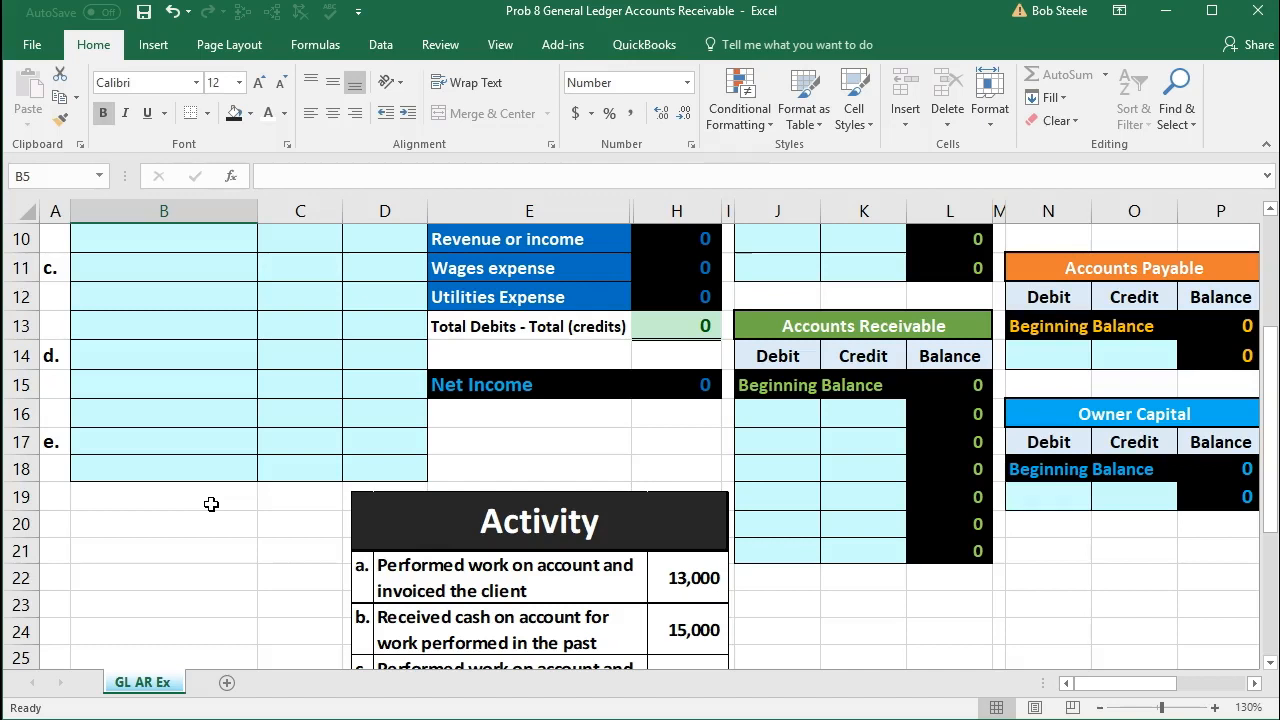
scroll(211, 504, "up", 3)
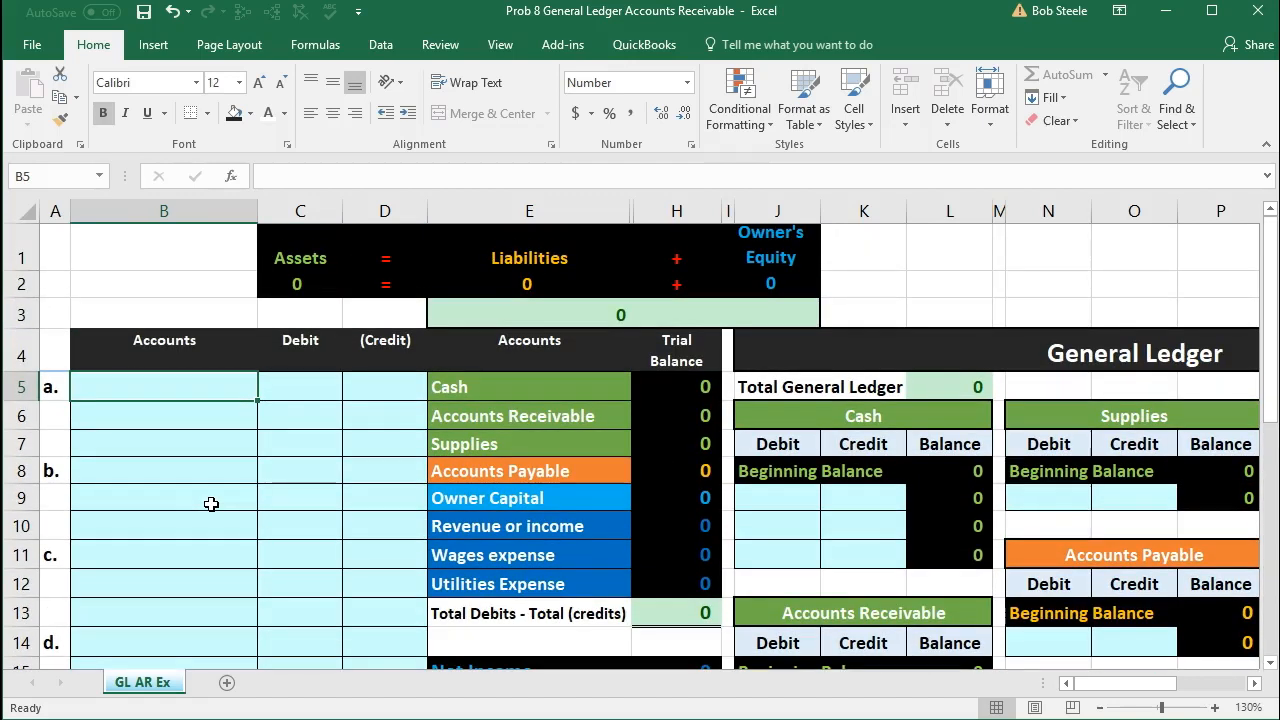
left_click(507, 386)
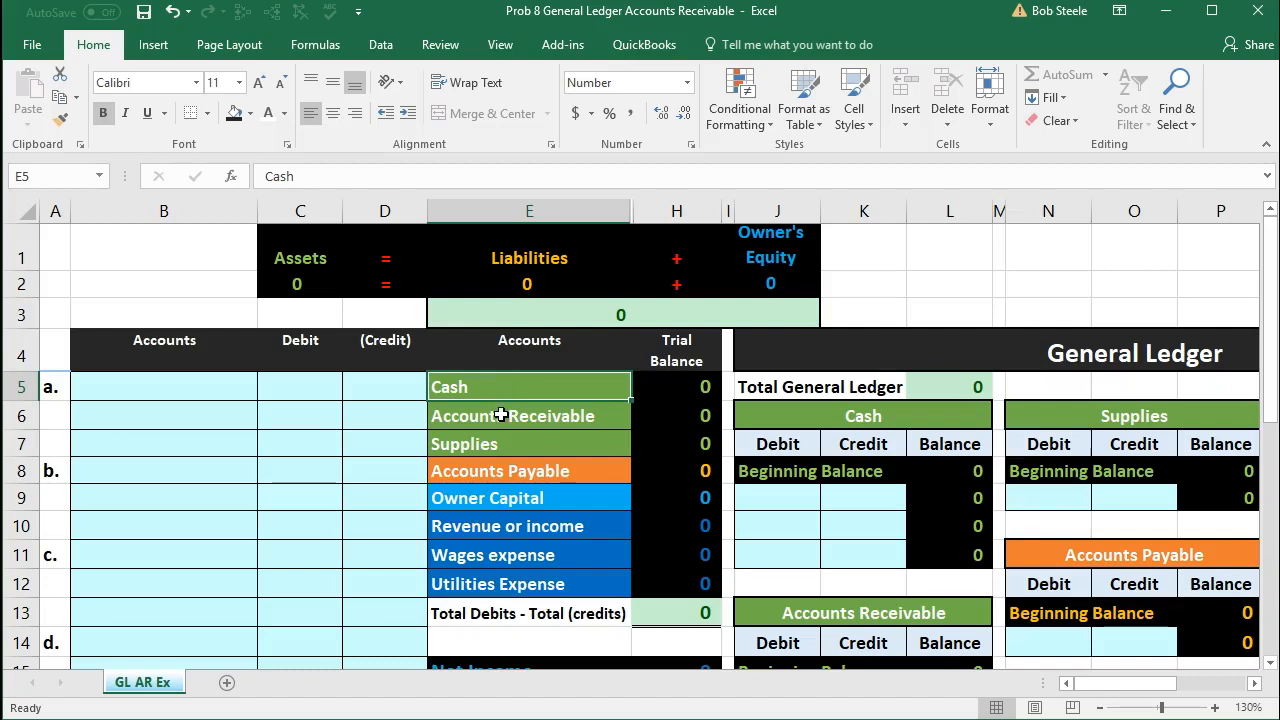
Step: Copy the Accounts Receivable name from the trial balance into B5 as values only, starting journal entry a
left_click(501, 415)
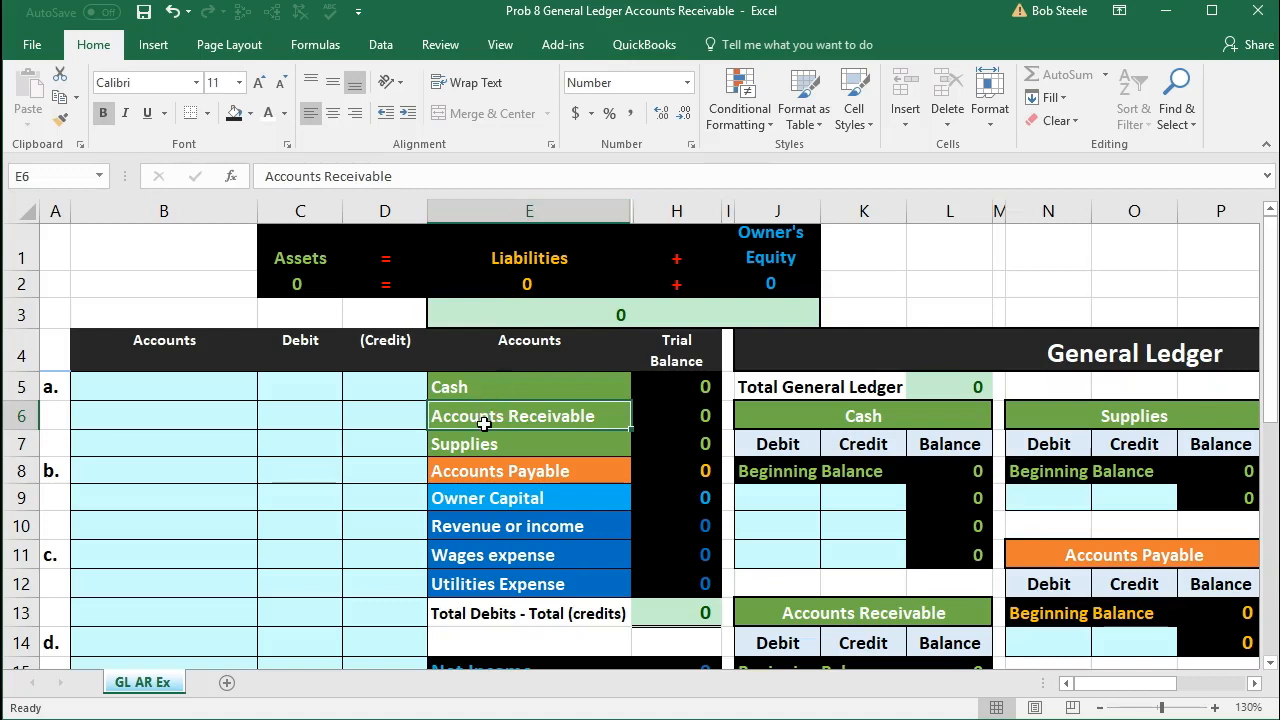
right_click(490, 411)
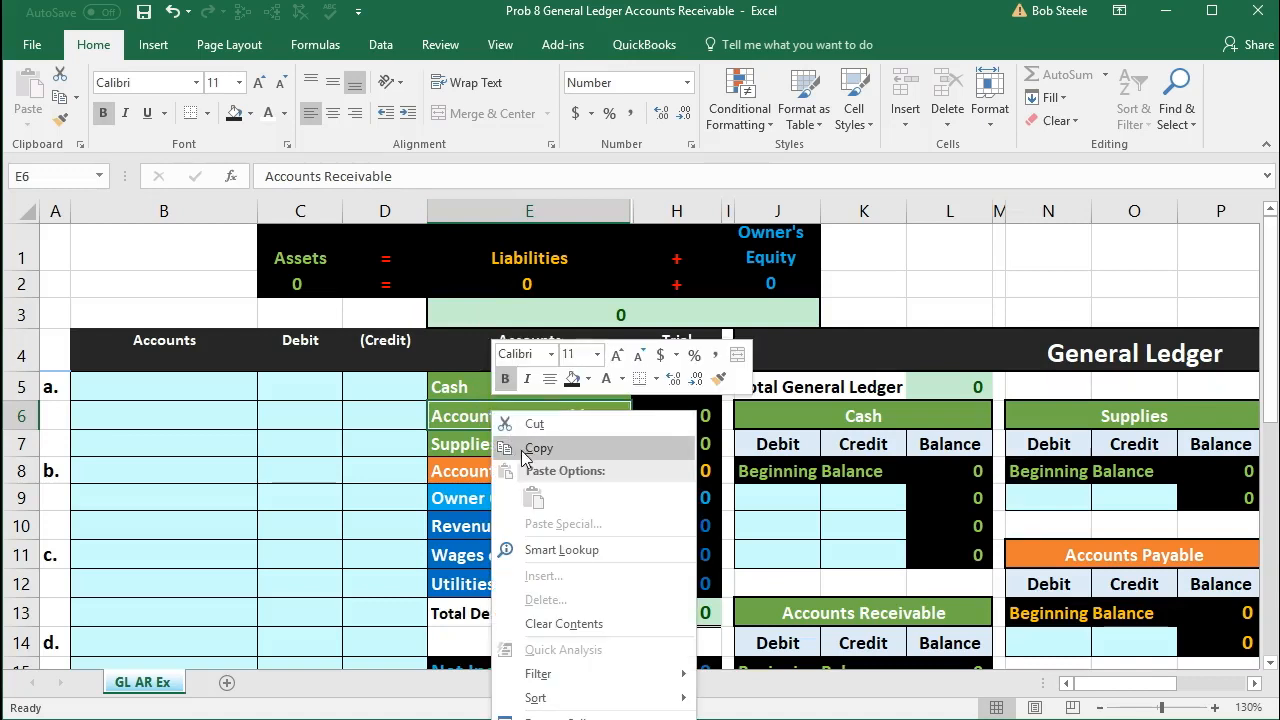
left_click(521, 447)
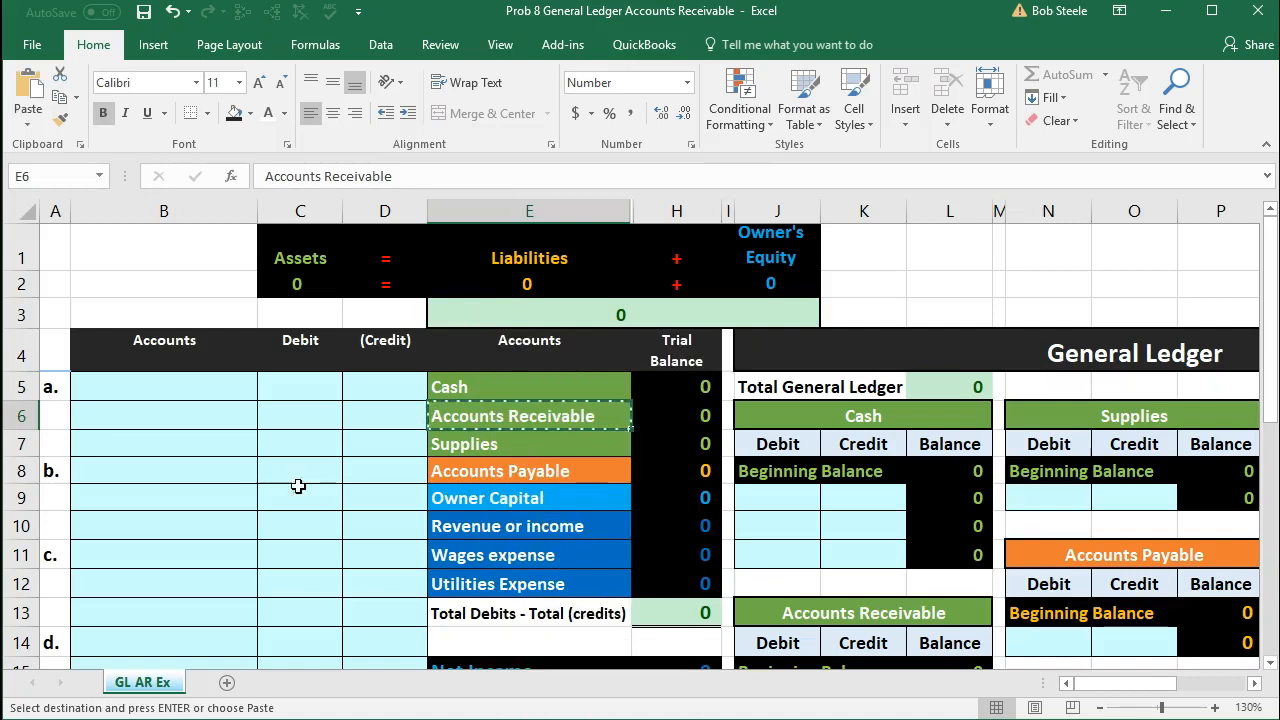
left_click(183, 389)
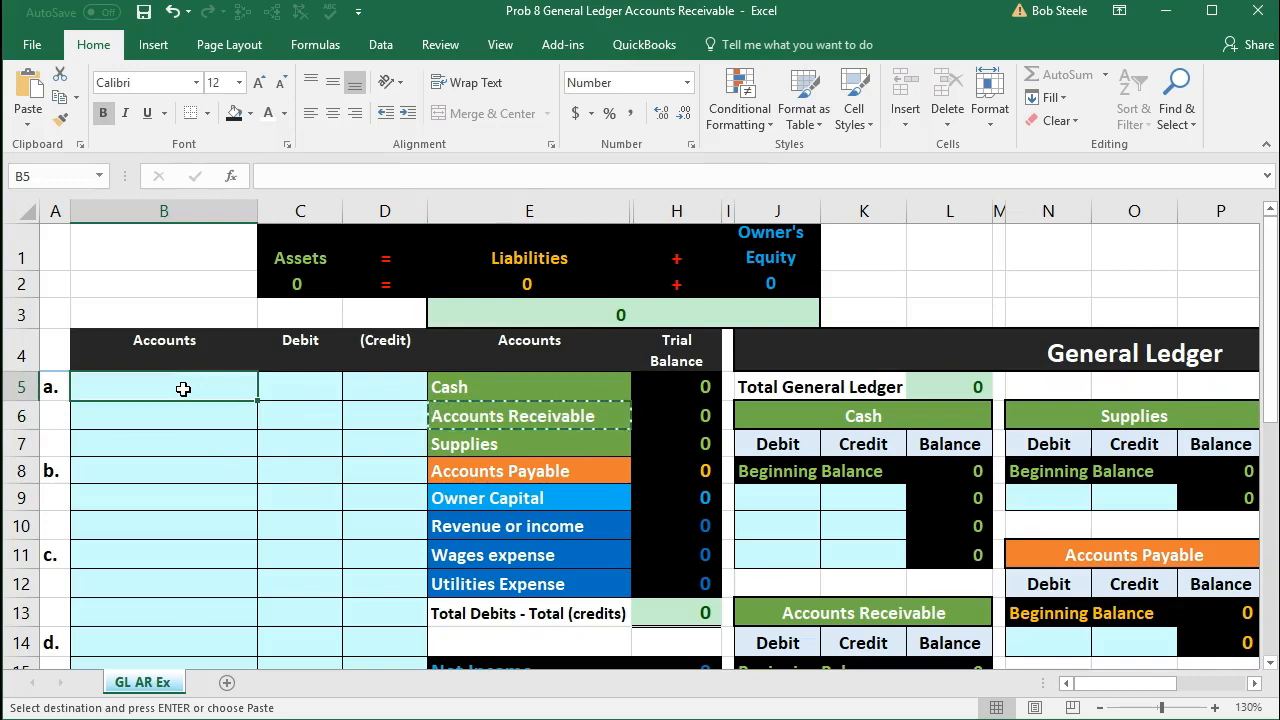
right_click(183, 389)
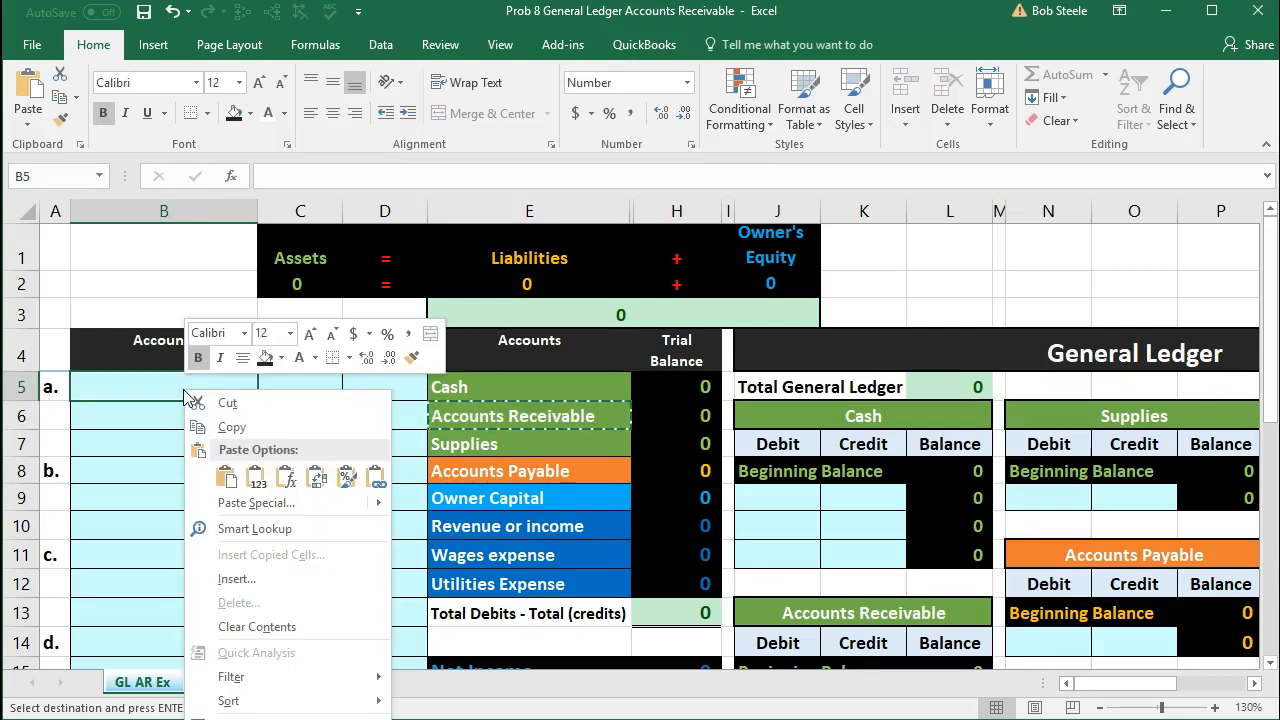
left_click(255, 478)
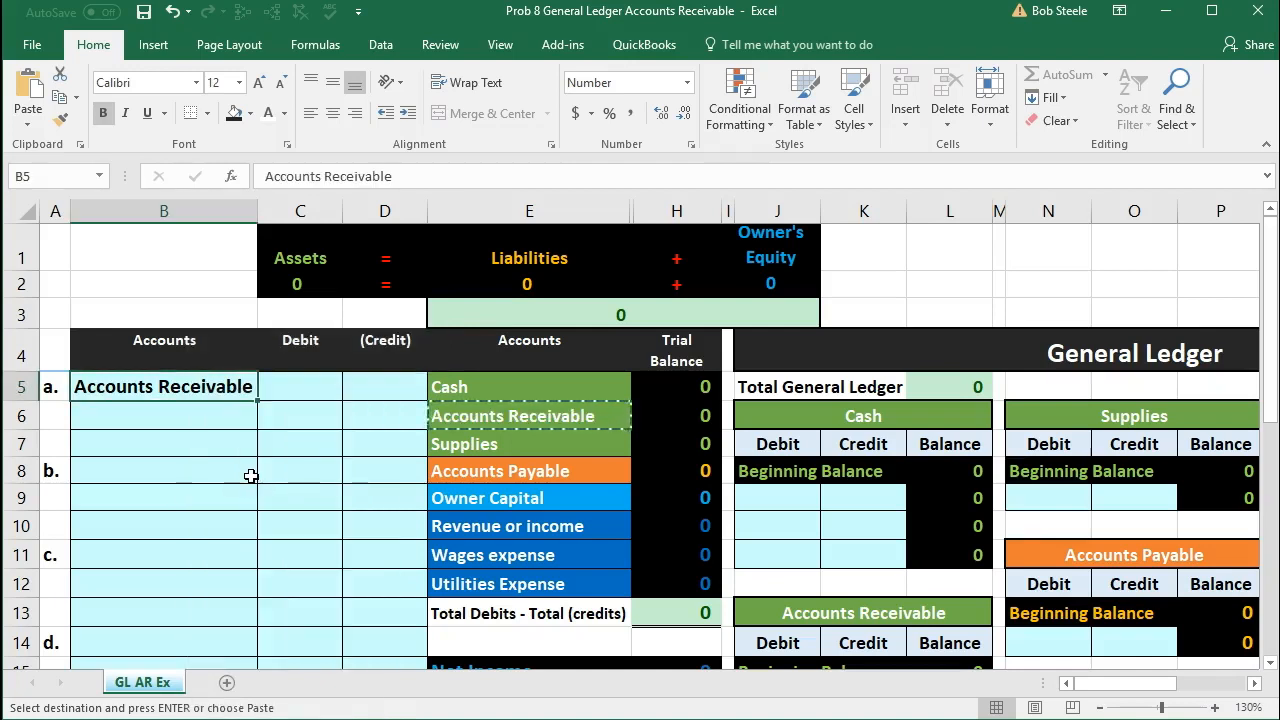
Step: Enter a debit of 13000 for Accounts Receivable in C5, matching the amount of activity a
scroll(251, 476, "down", 3)
scroll(251, 476, "up", 3)
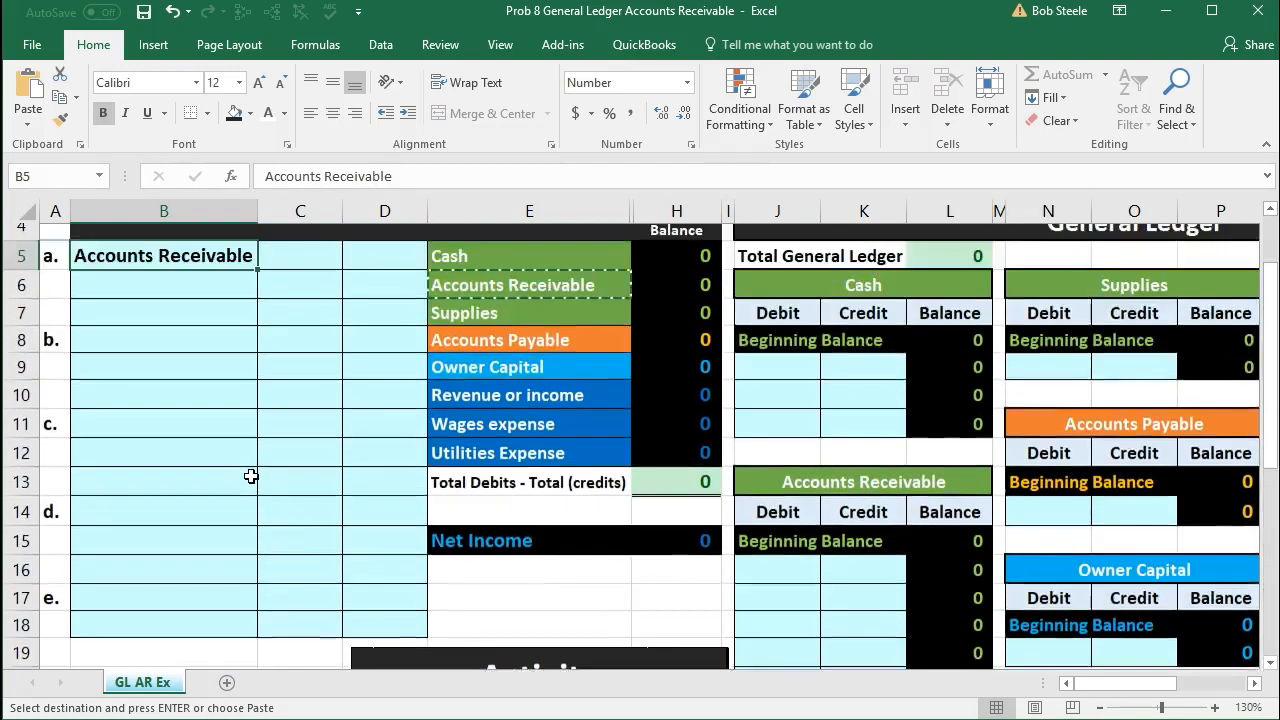
left_click(290, 384)
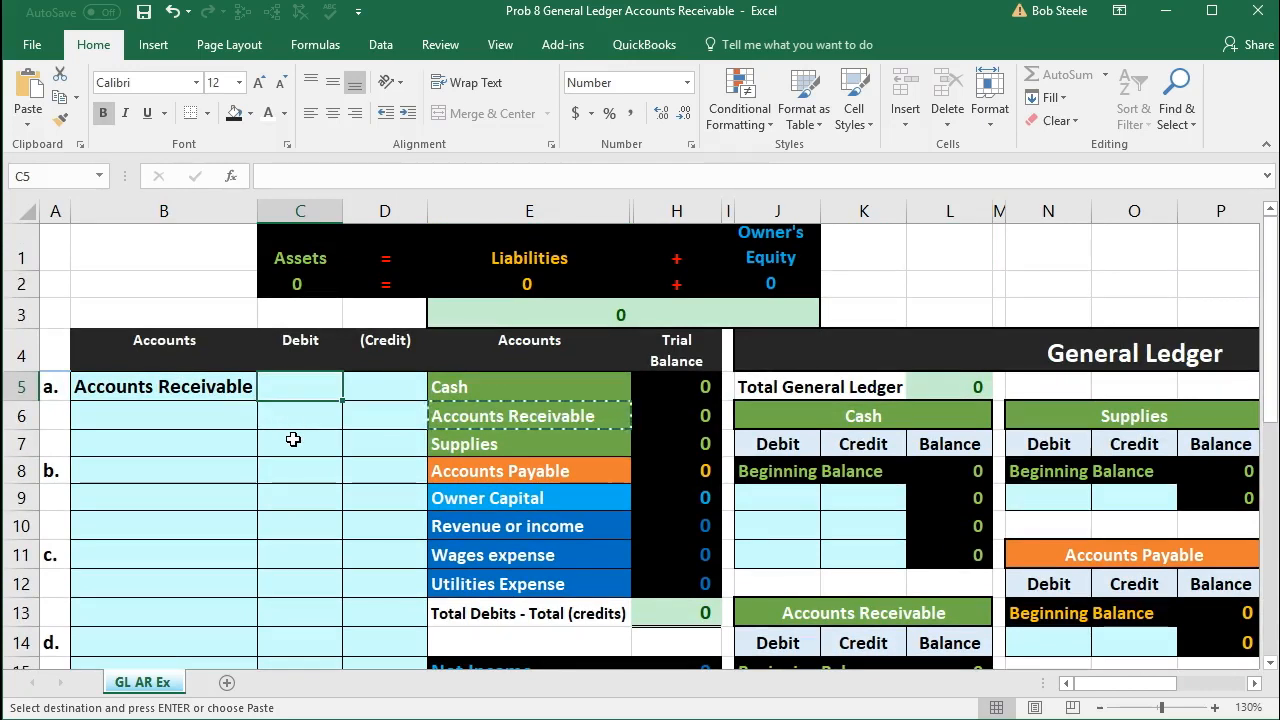
type("13000")
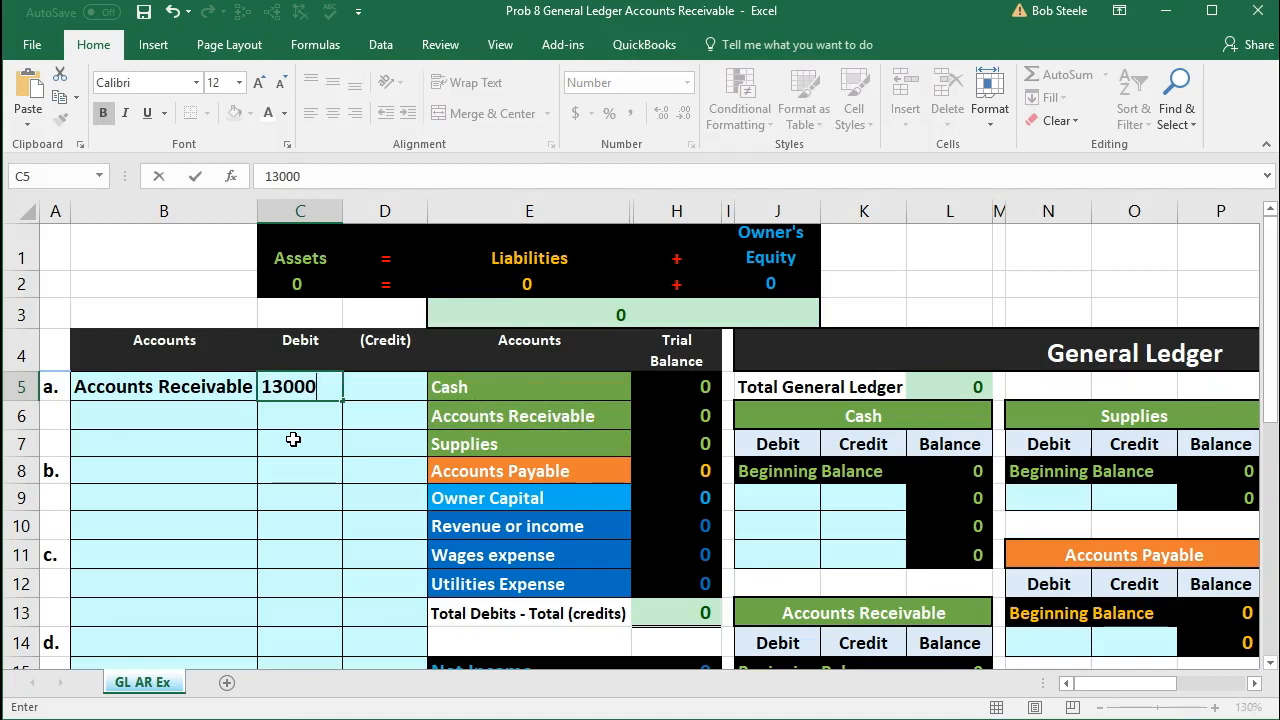
key("Return")
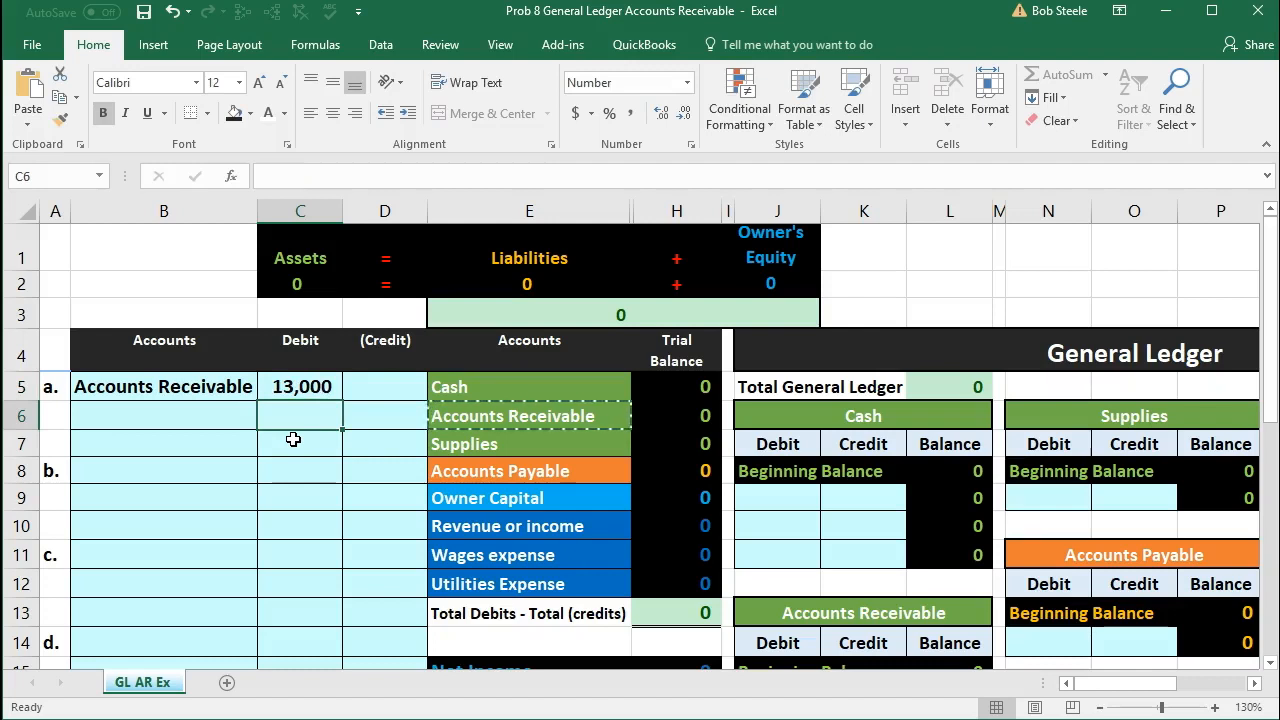
Step: Enter the formula -C5 in D6 as the credit amount of journal entry a
left_click(369, 408)
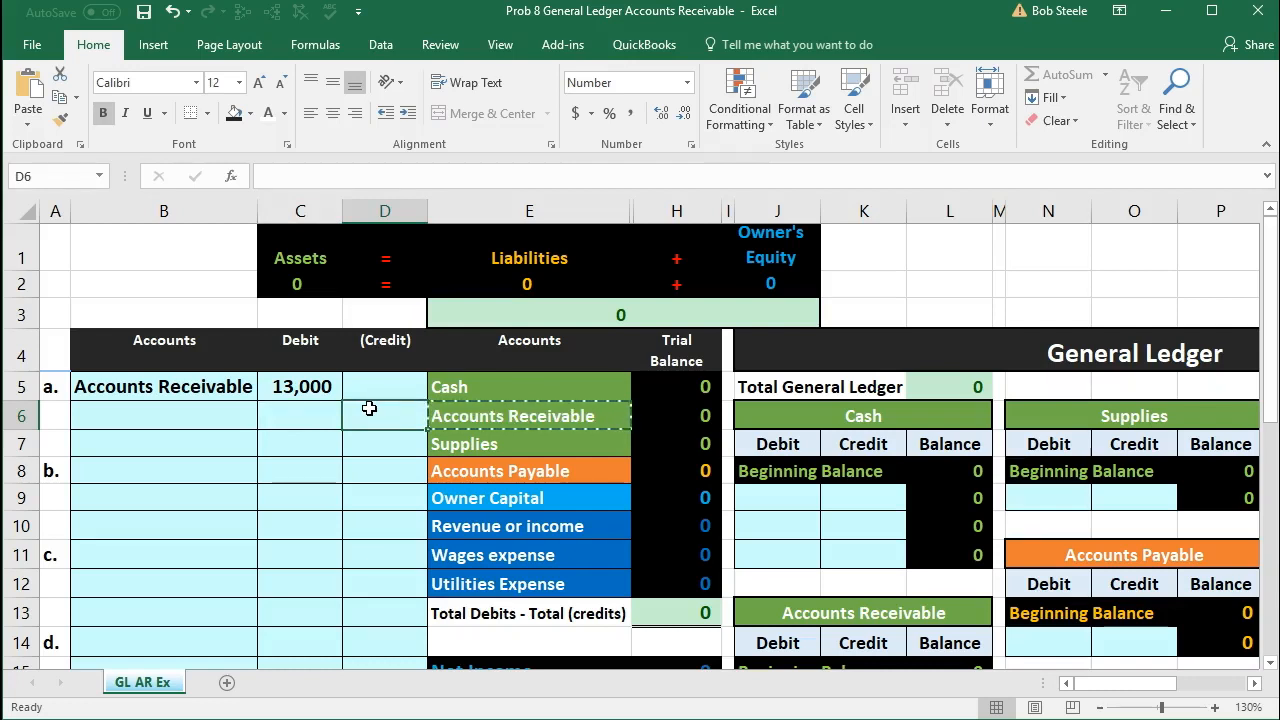
type("-")
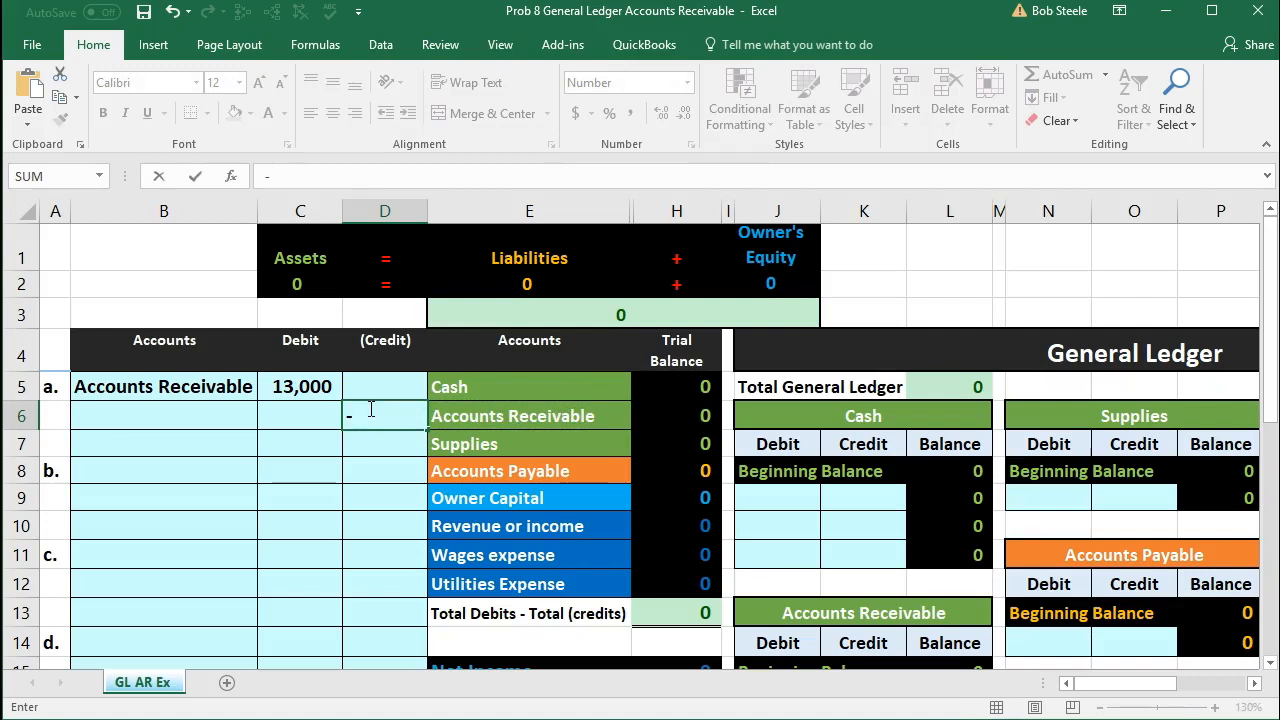
left_click(319, 390)
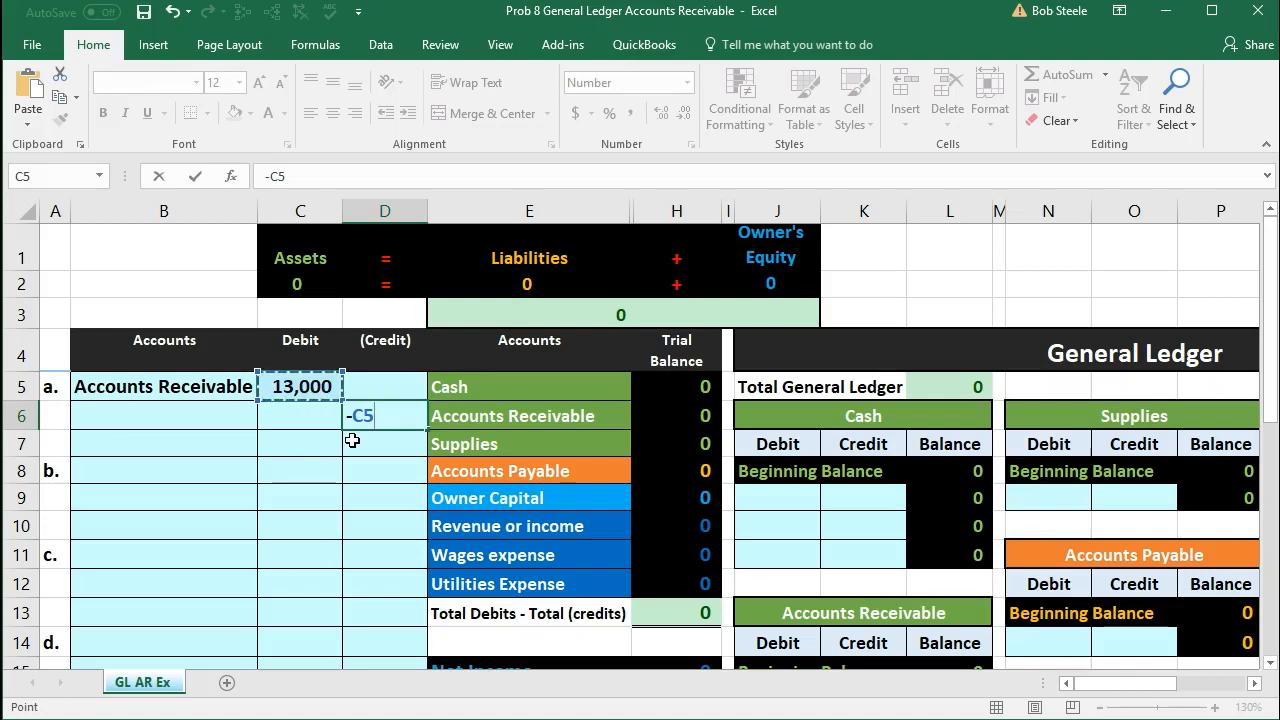
key("Return")
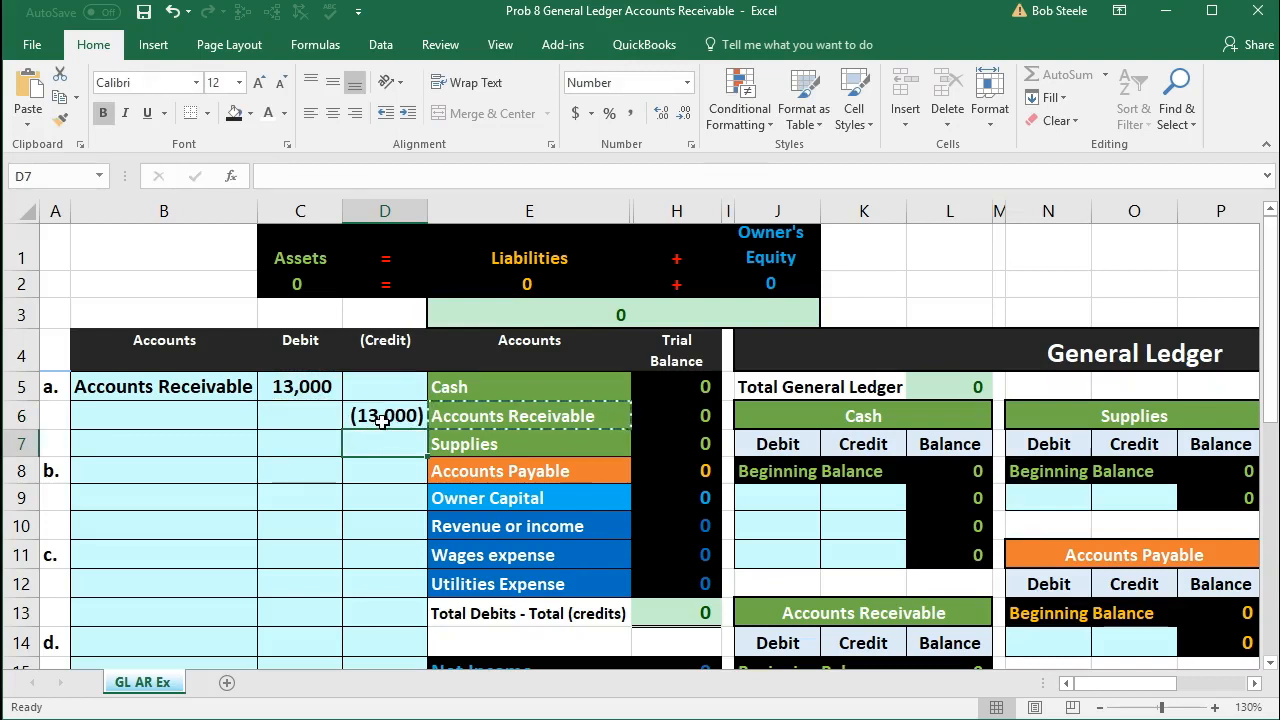
left_click(382, 420)
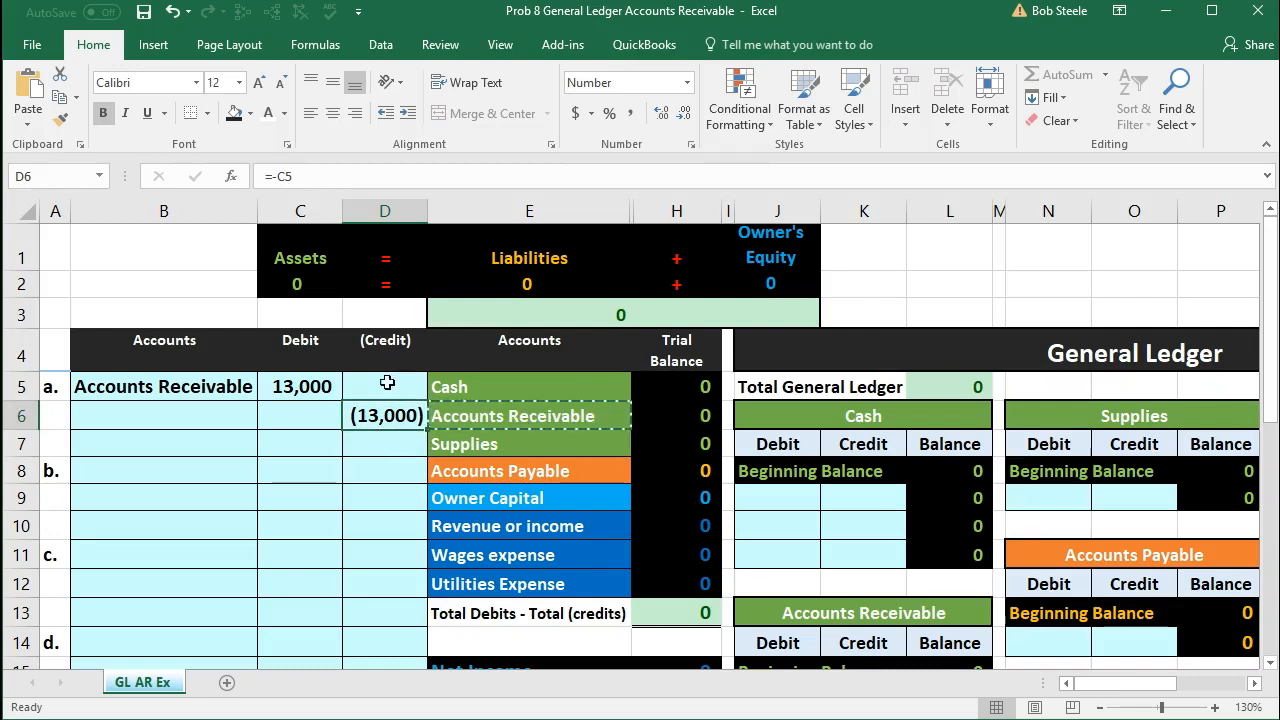
Step: Copy the Revenue or income name from the trial balance into B6 as values only
left_click(192, 418)
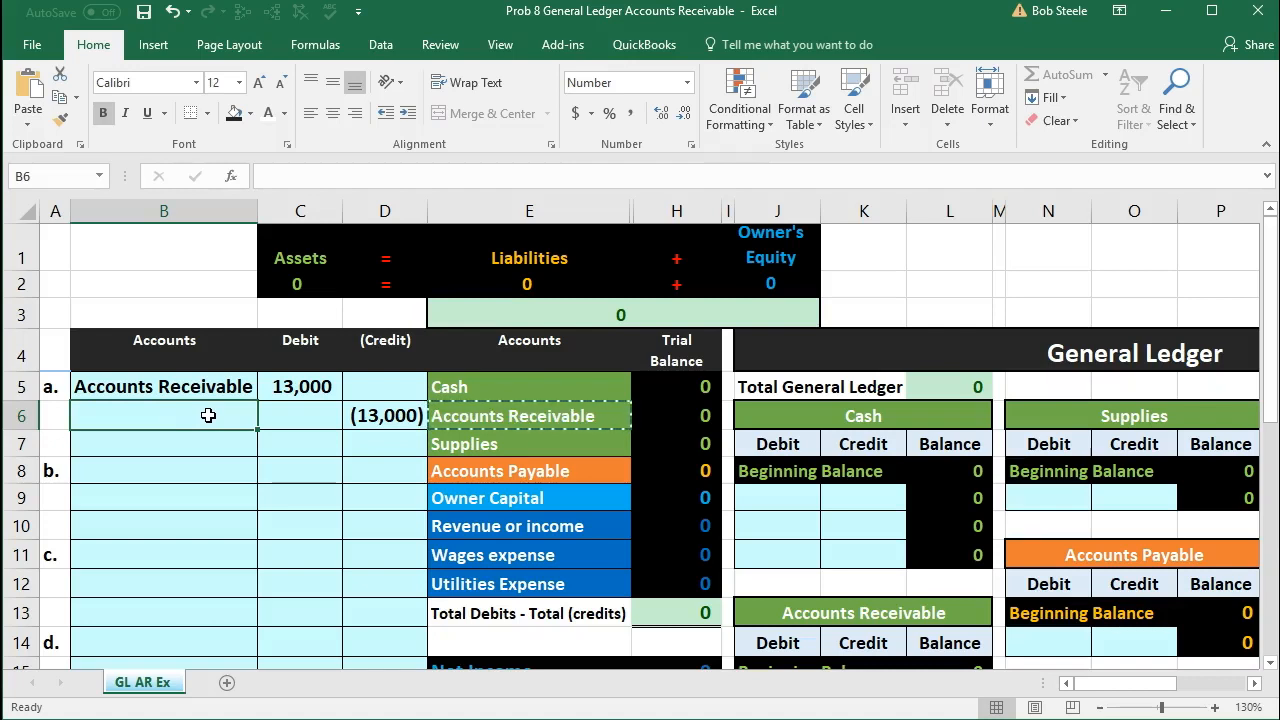
left_click(520, 525)
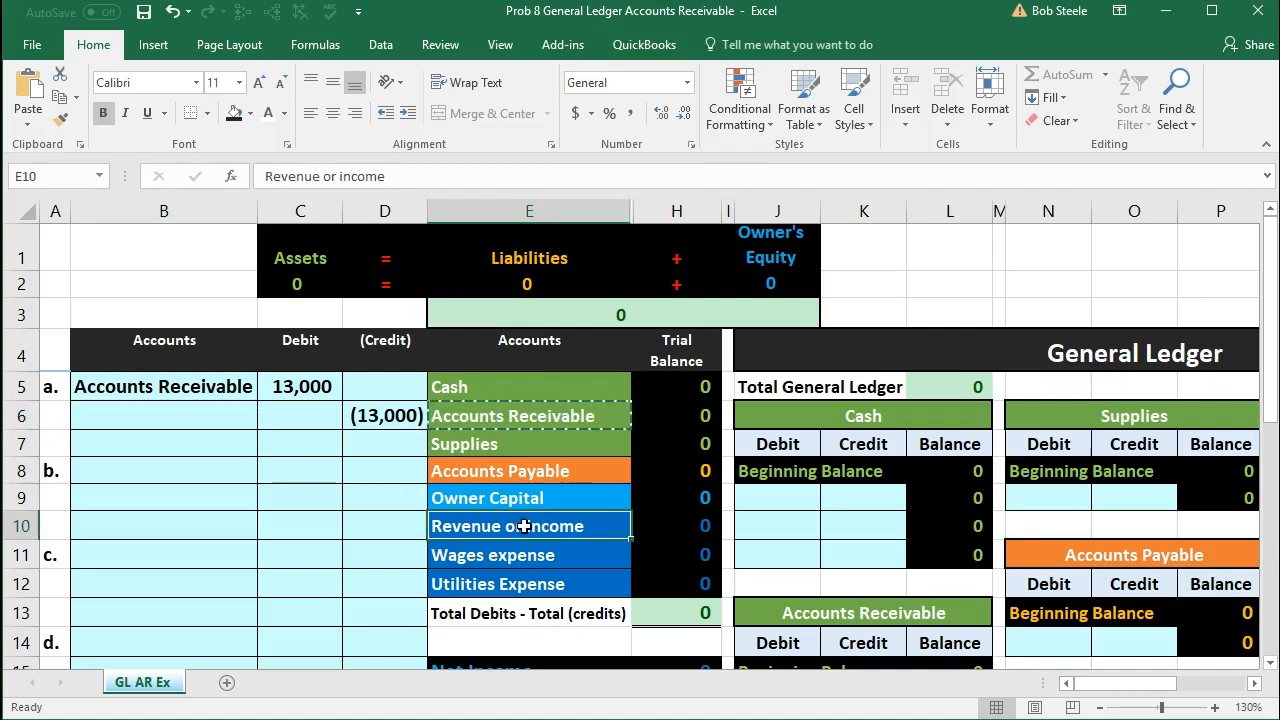
right_click(586, 536)
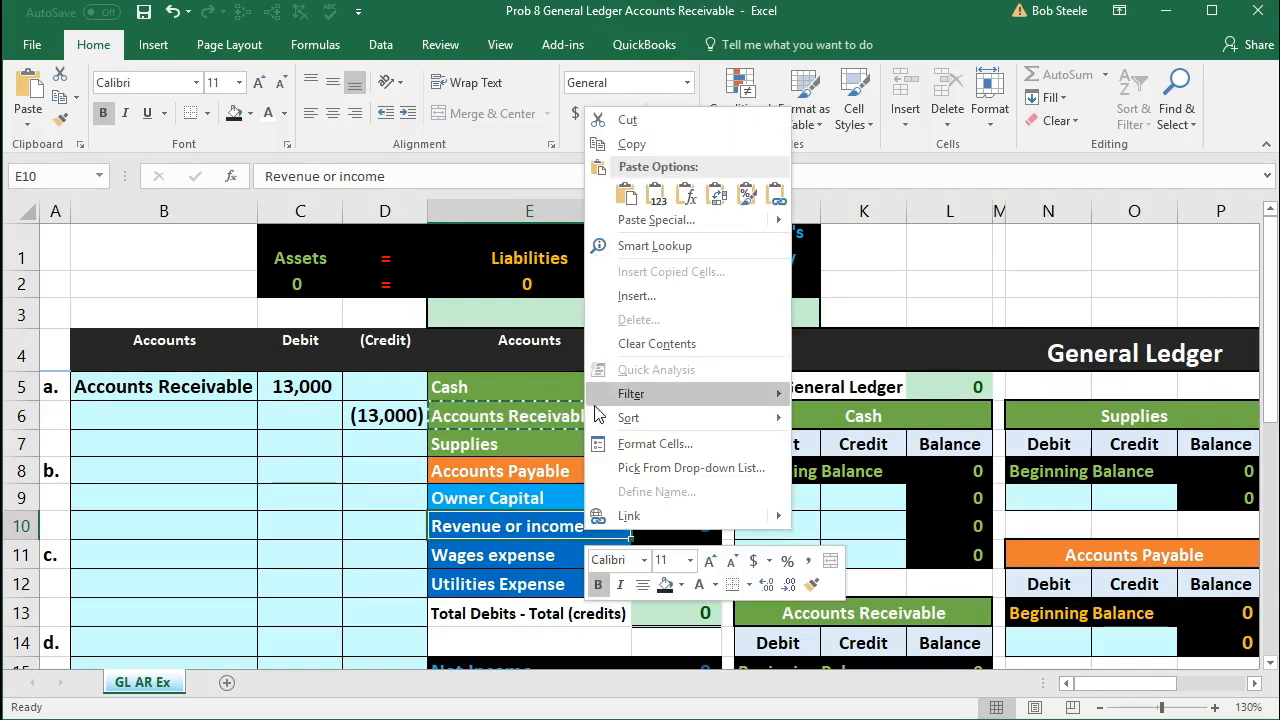
left_click(612, 144)
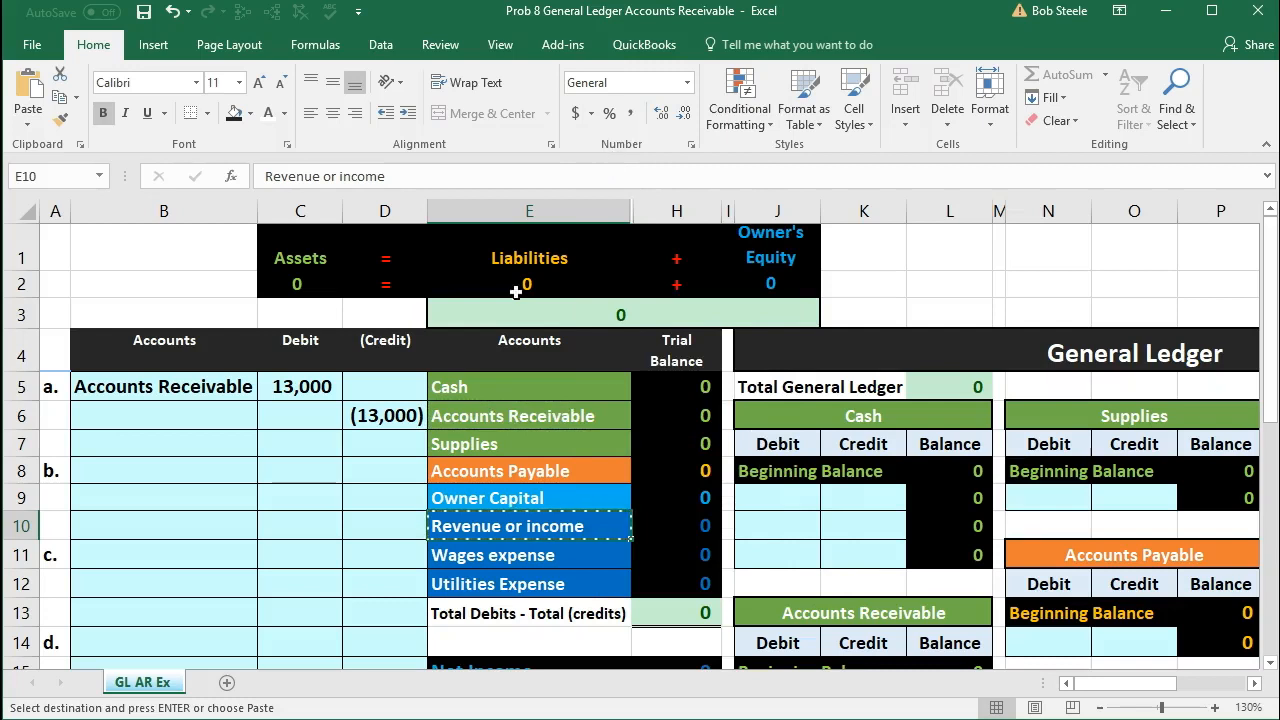
left_click(213, 410)
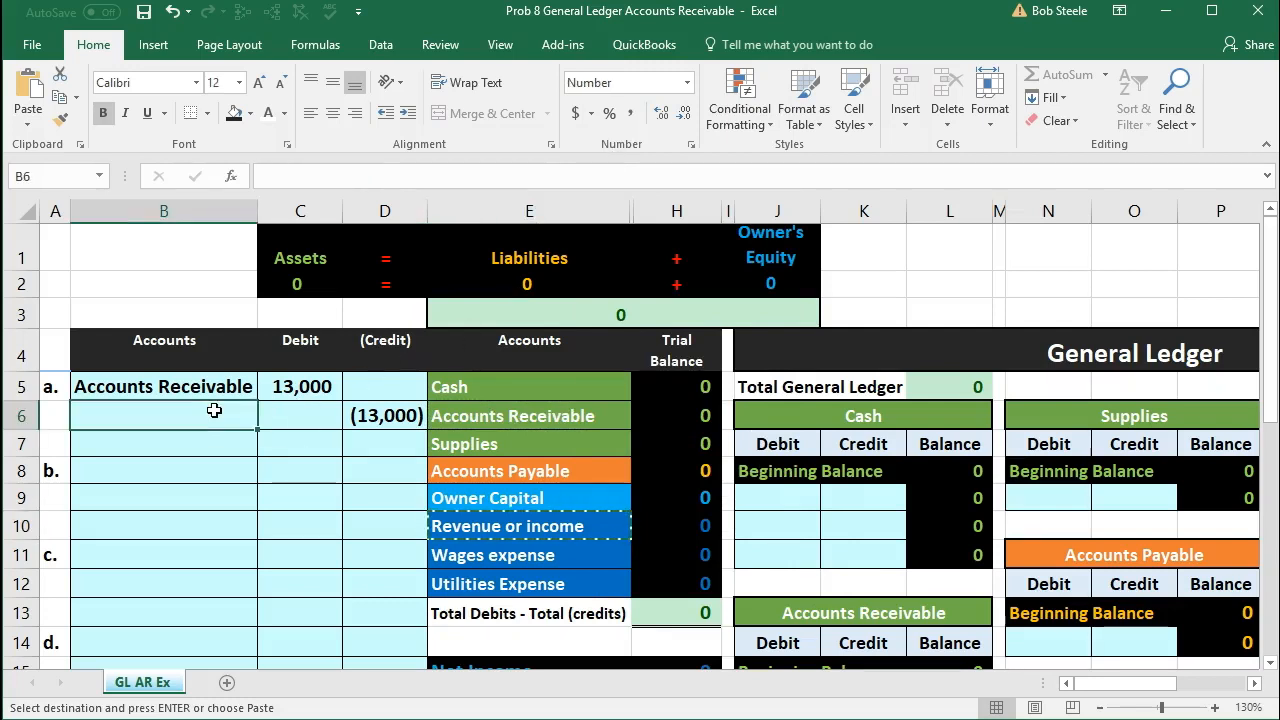
right_click(213, 410)
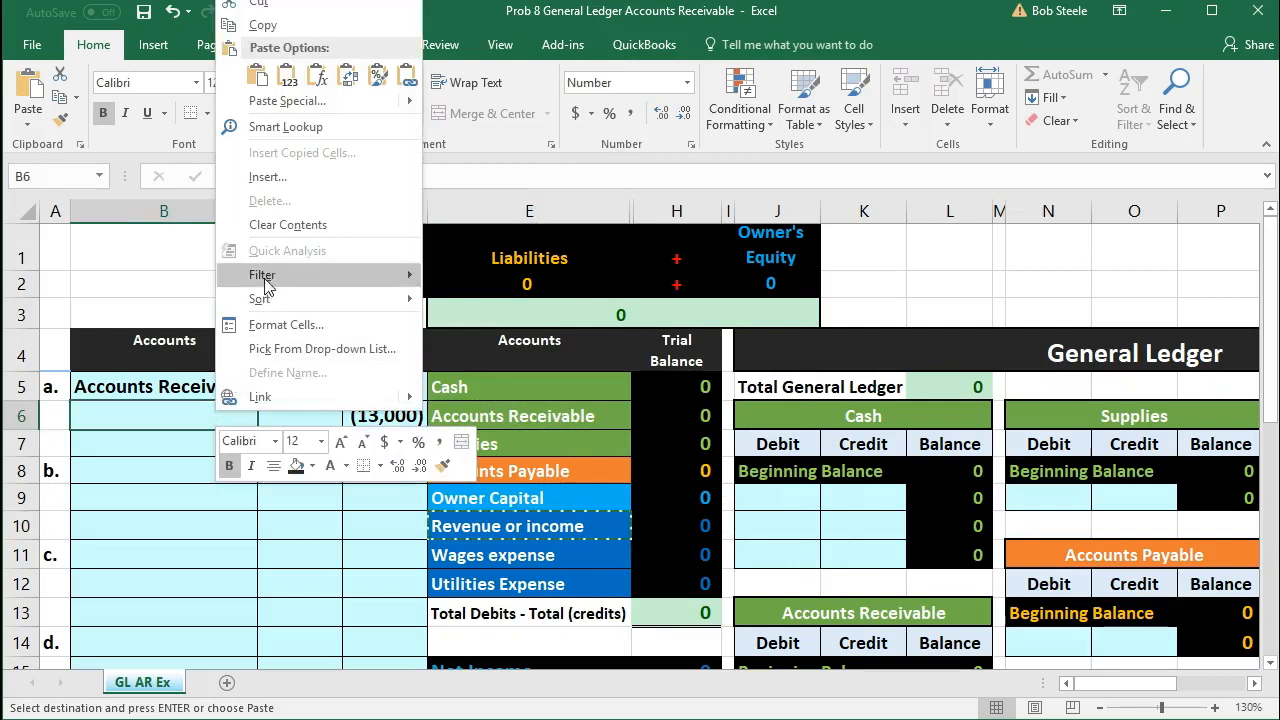
left_click(288, 78)
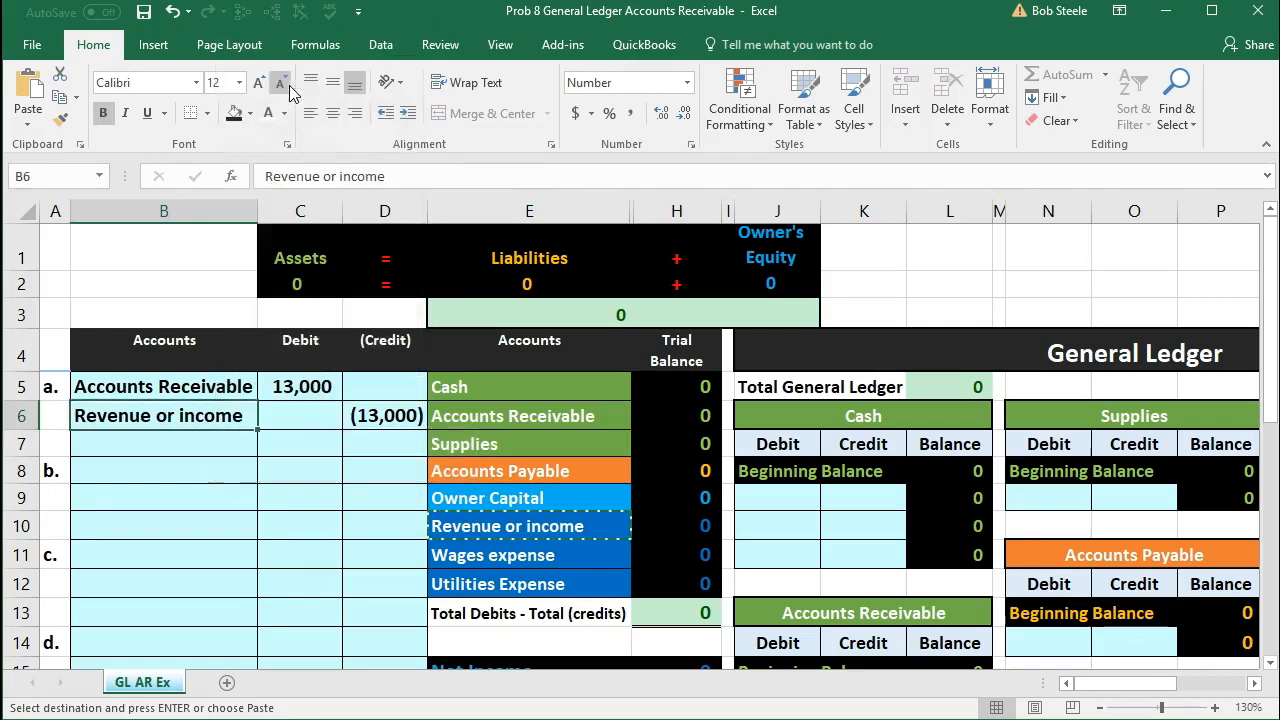
Step: Indent the Revenue or income account name in B6 by adding leading spaces
key("Escape")
double_click(75, 418)
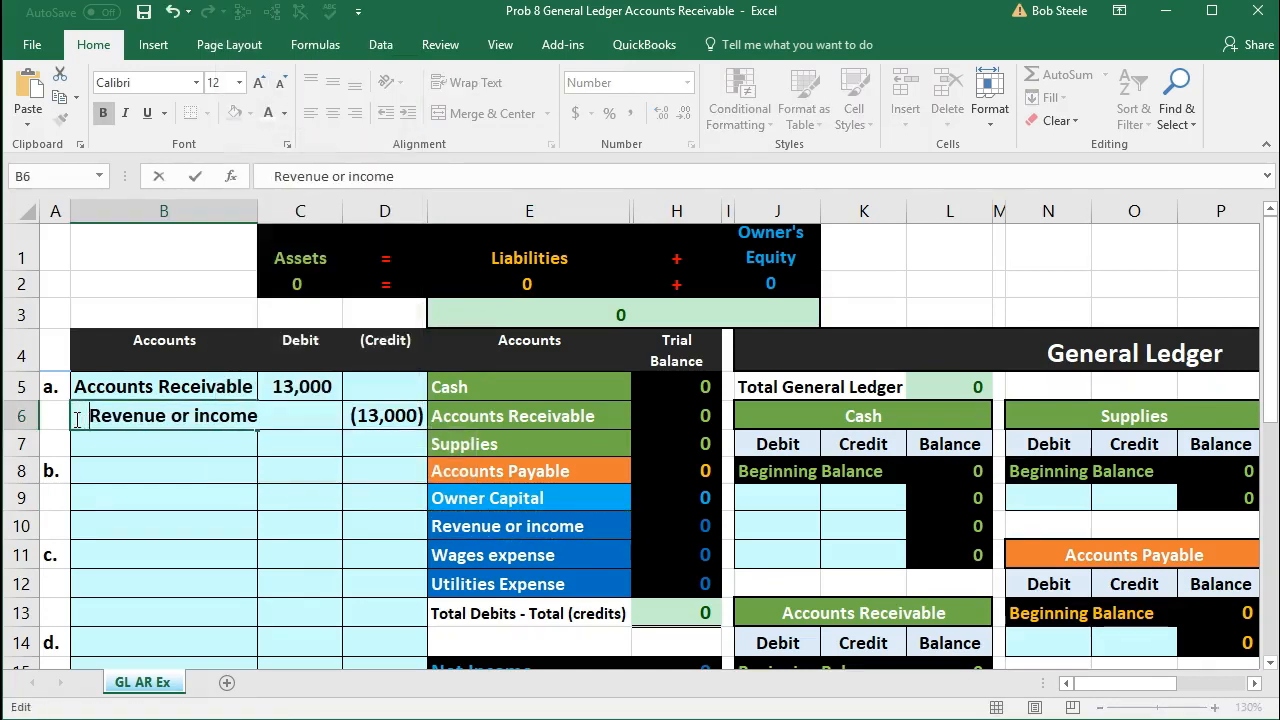
key("Return")
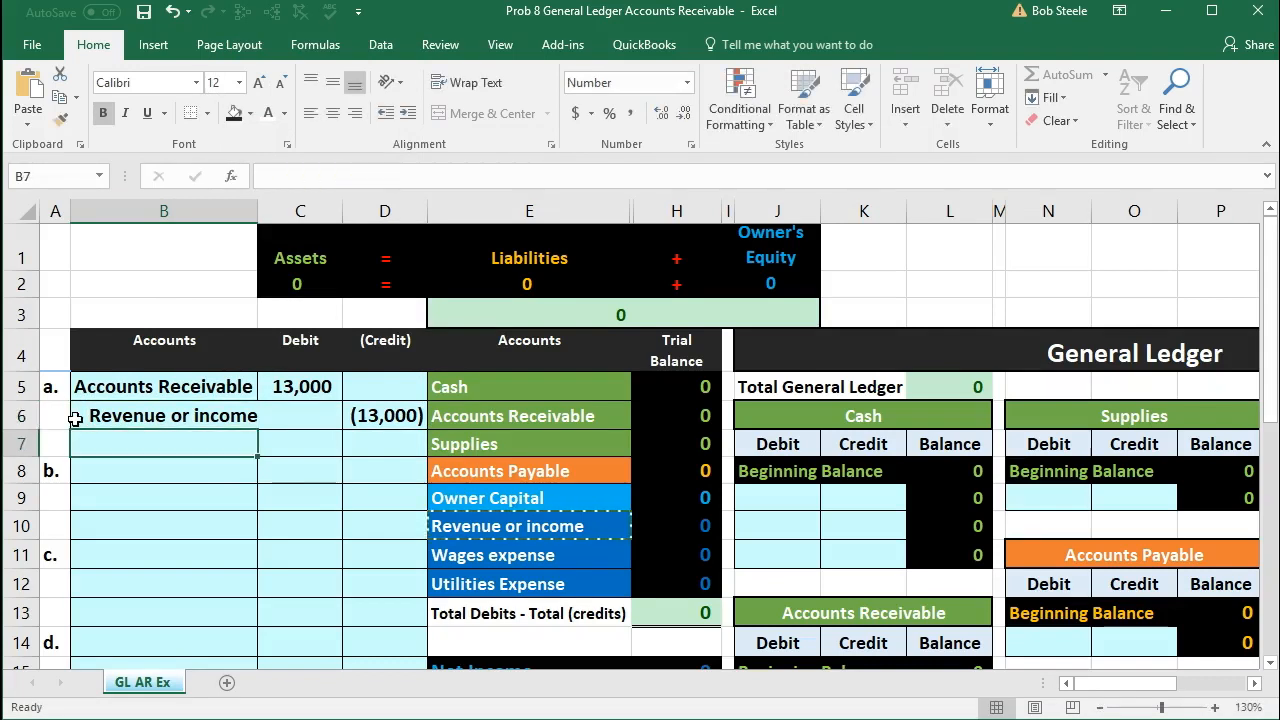
Step: Review journal entry a in rows 5 and 6, checking its Accounts Receivable debit line and its Revenue or income credit line
left_click(184, 414)
left_click_drag(318, 402, 358, 407)
left_click(318, 390)
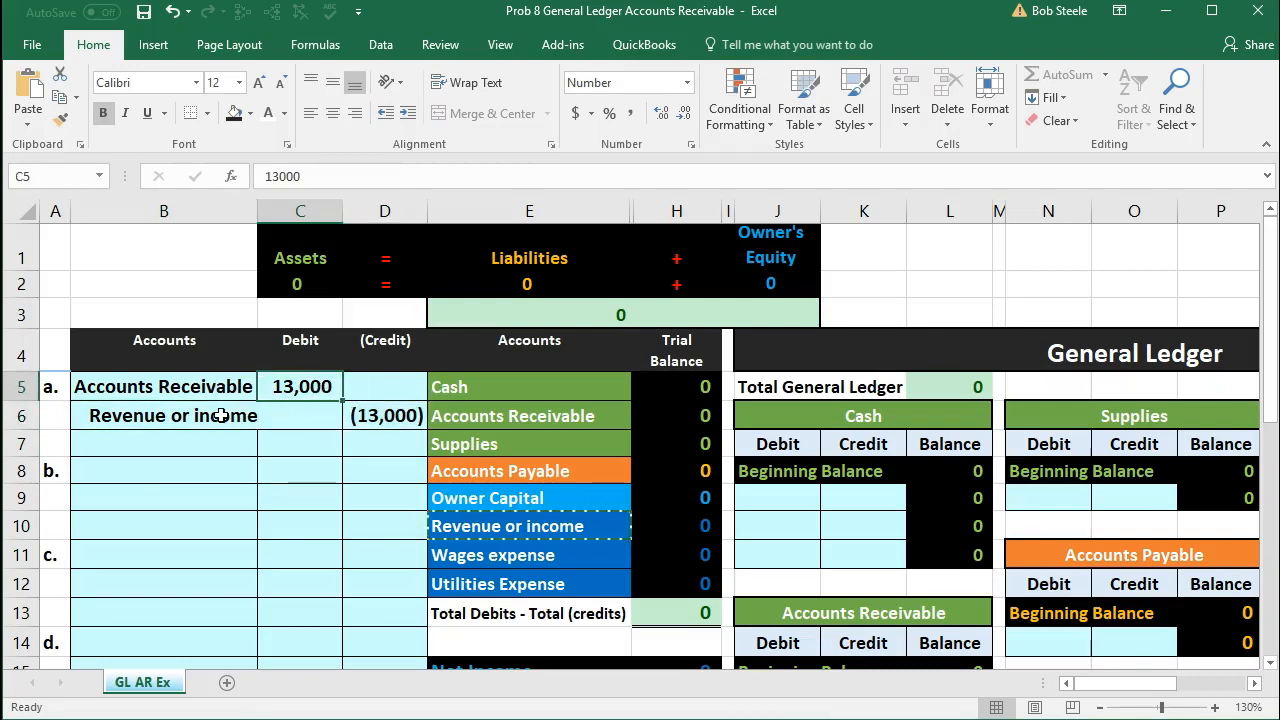
left_click_drag(220, 414, 362, 408)
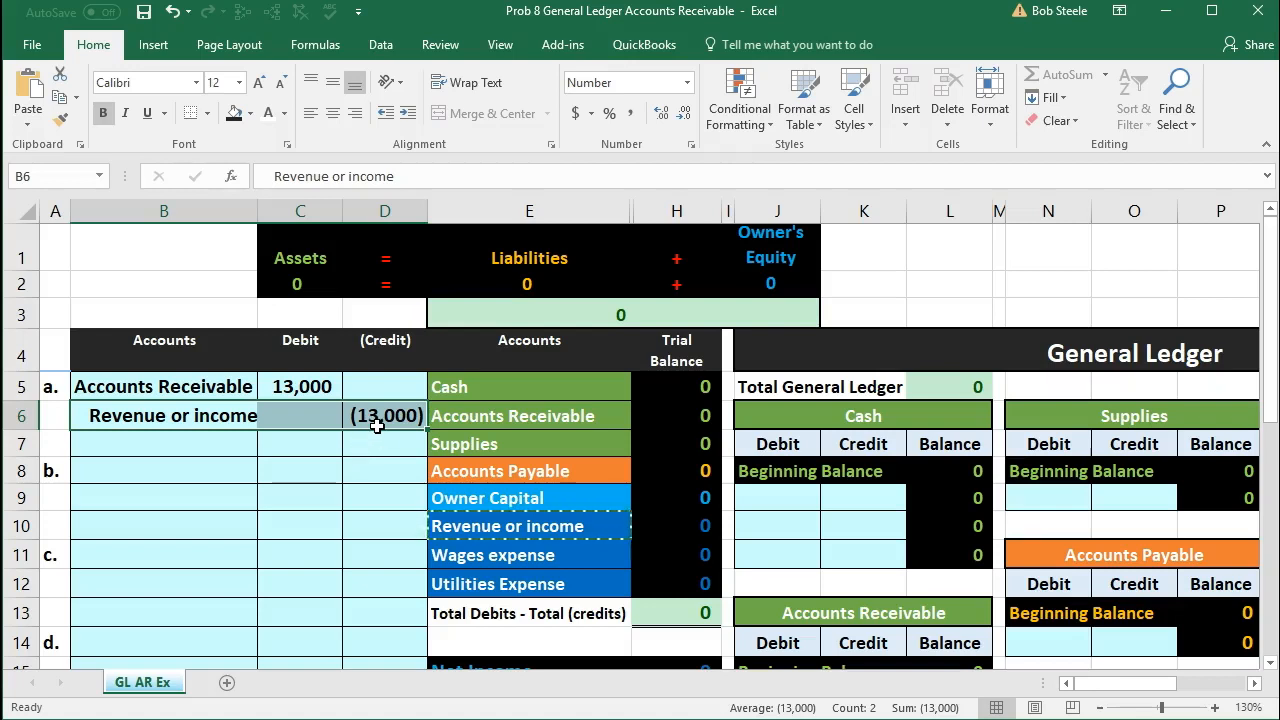
left_click(377, 424)
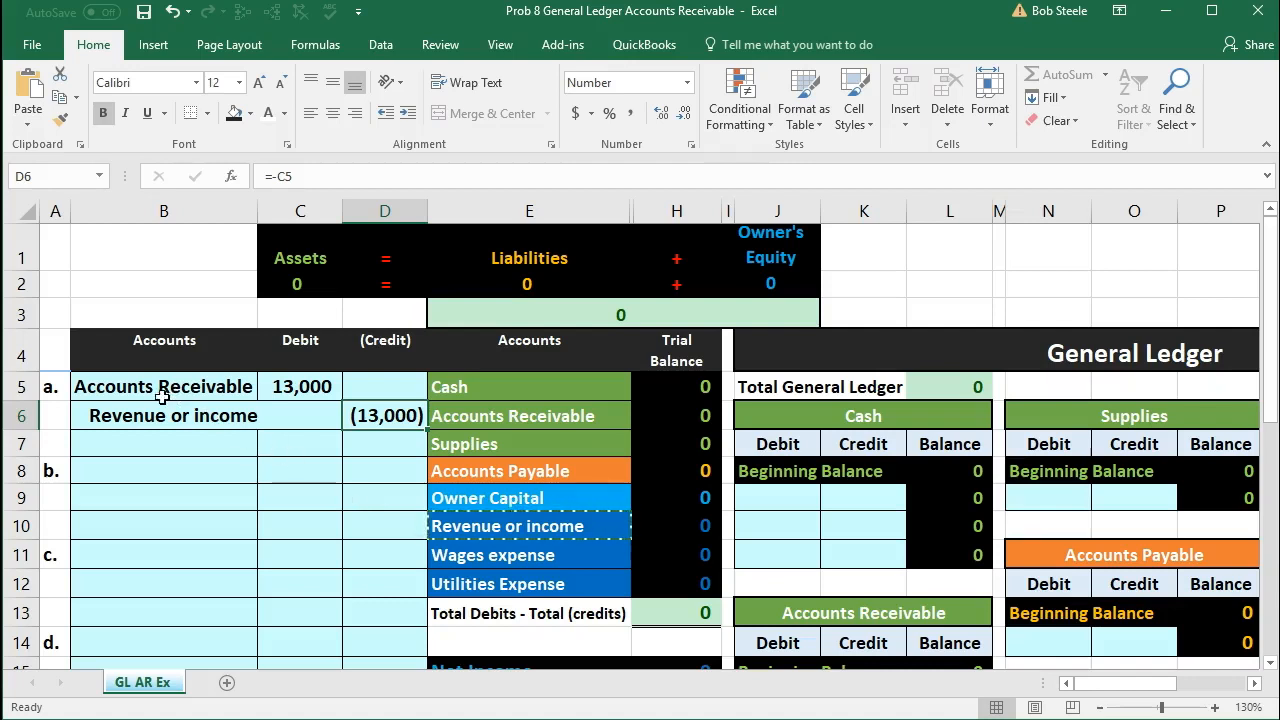
left_click_drag(137, 386, 357, 591)
left_click_drag(190, 389, 355, 413)
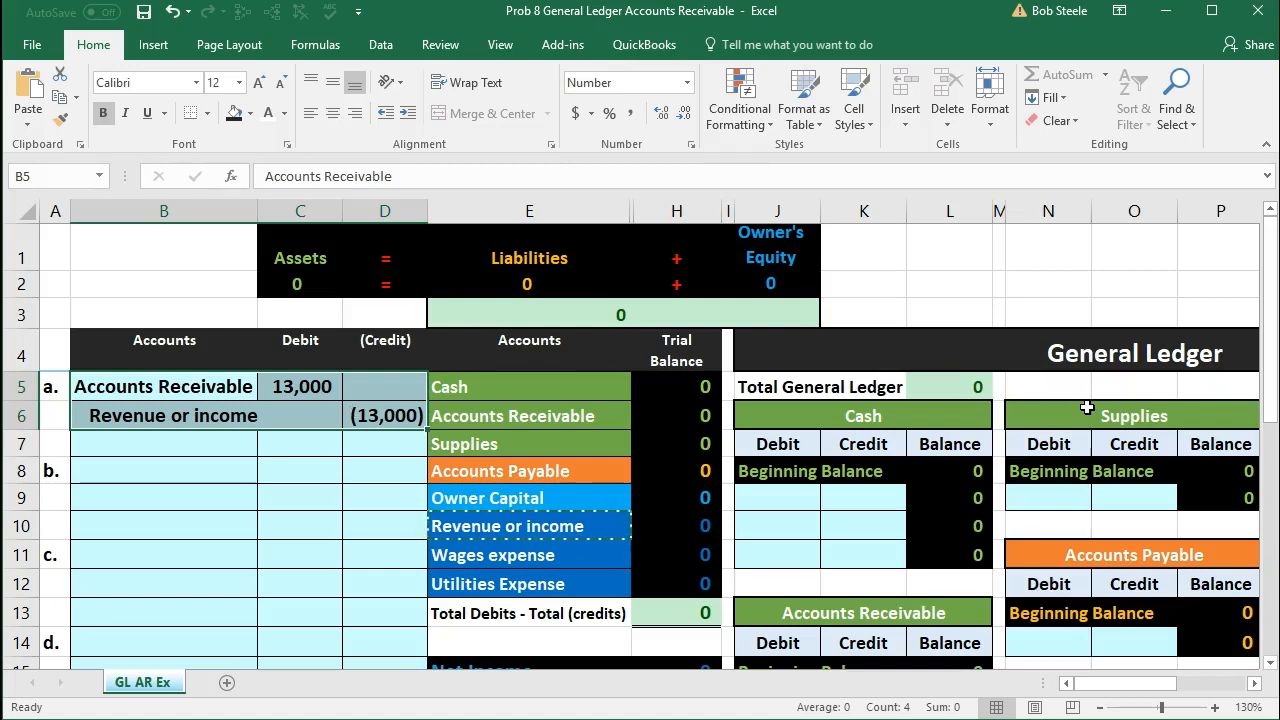
left_click_drag(200, 387, 286, 388)
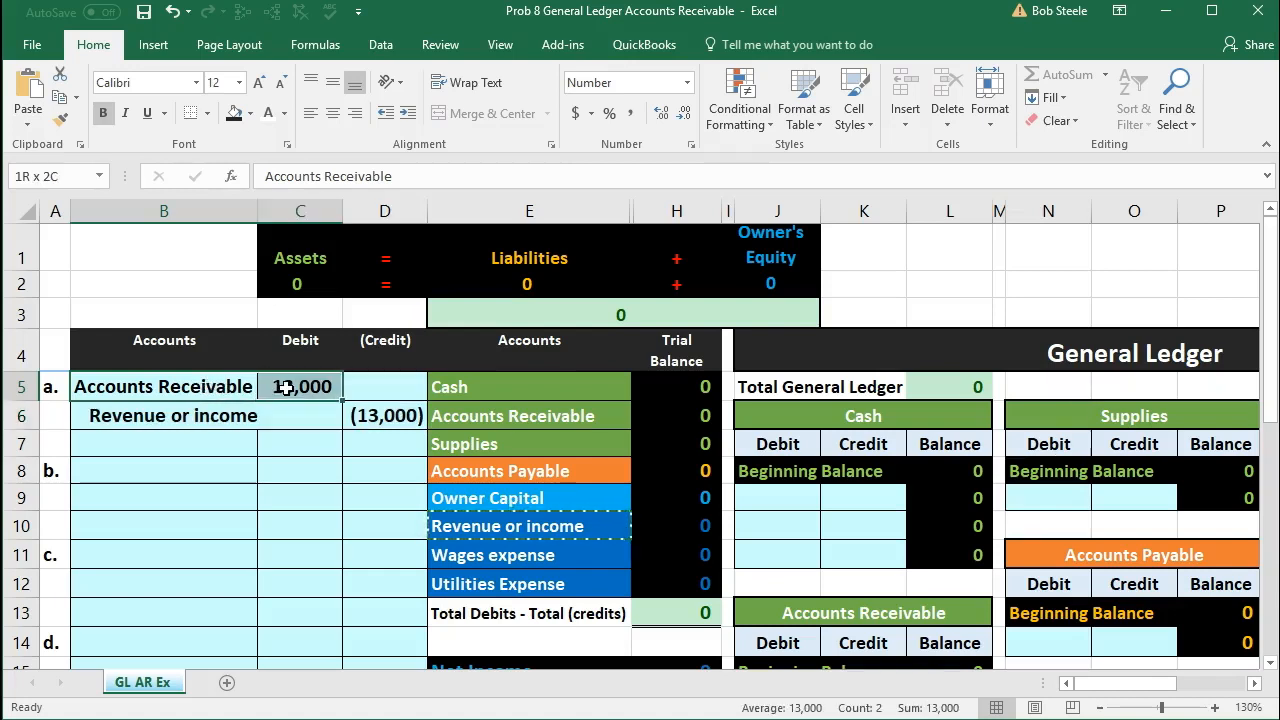
Step: Post entry a's debit to the Accounts Receivable ledger account by entering the formula =C5 in J16
left_click(466, 410)
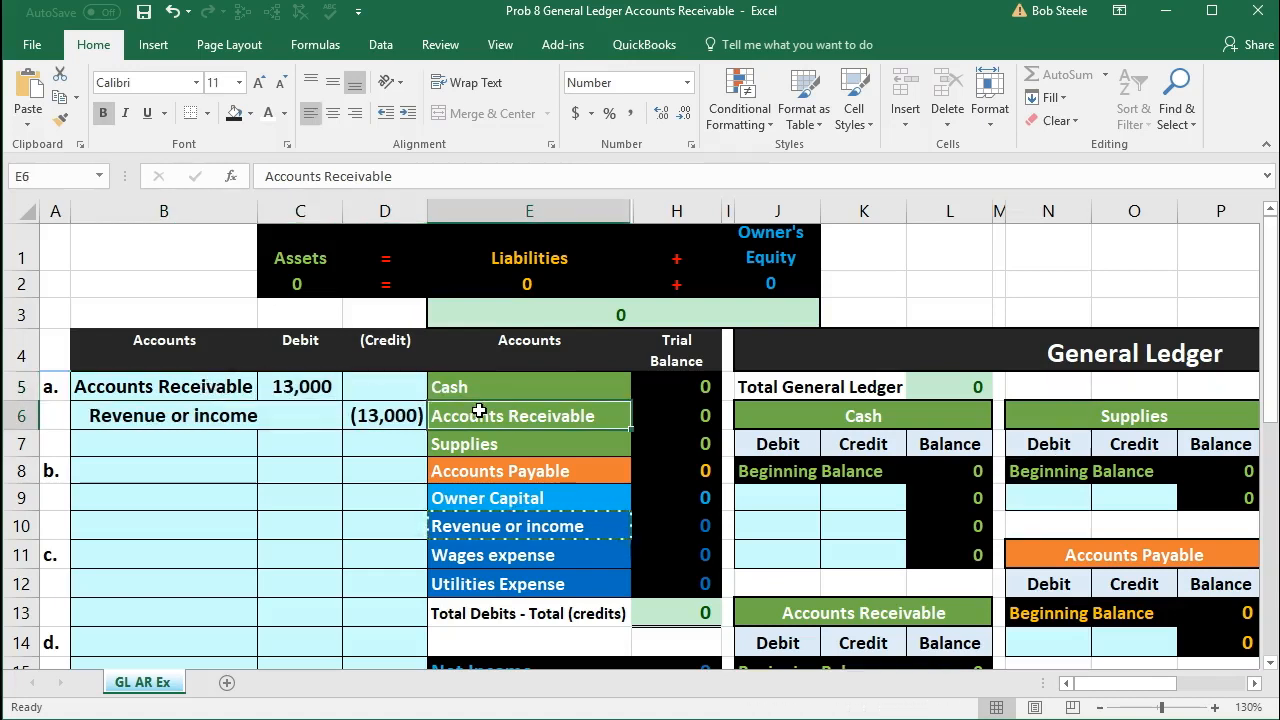
scroll(780, 443, "down", 1)
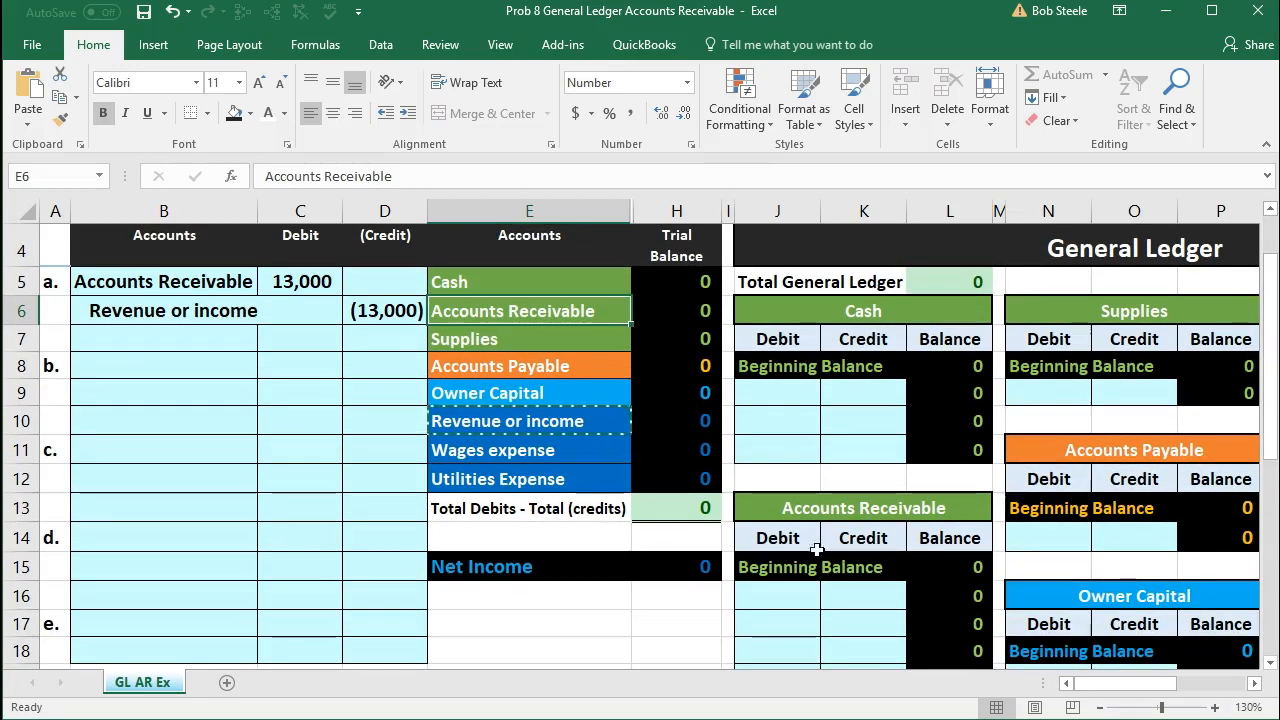
left_click(318, 283)
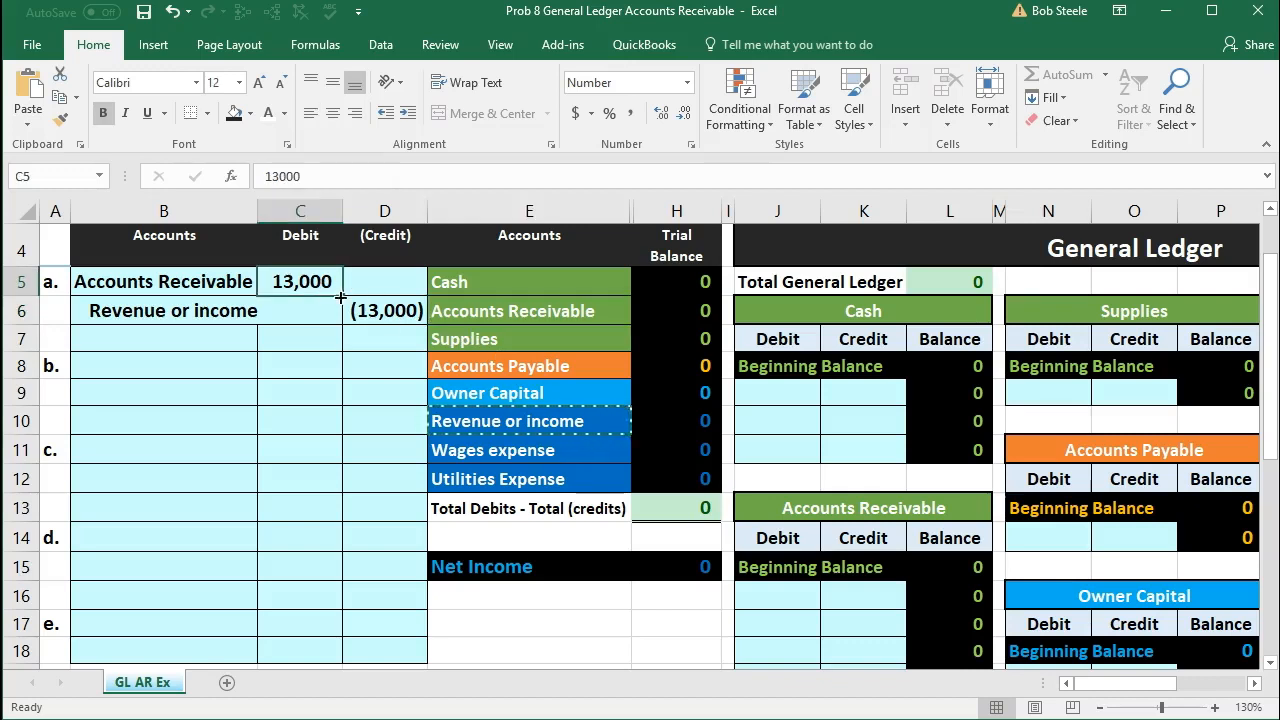
left_click(785, 509)
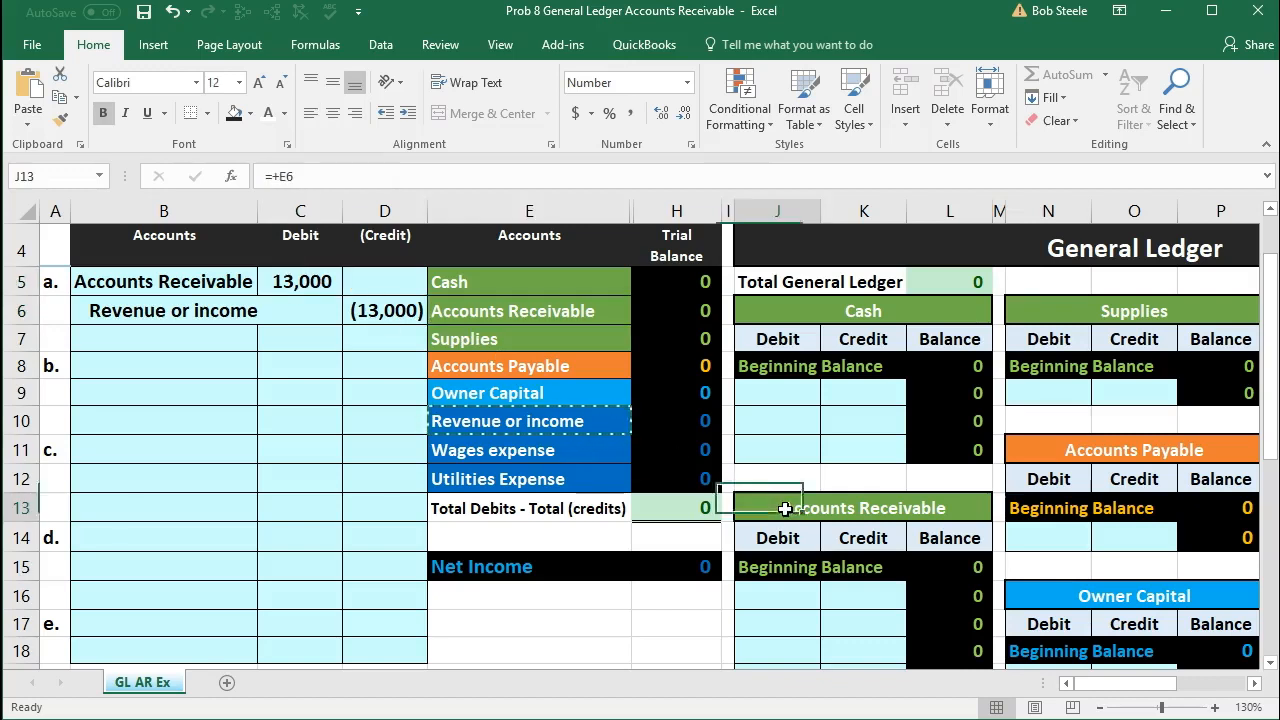
left_click(778, 608)
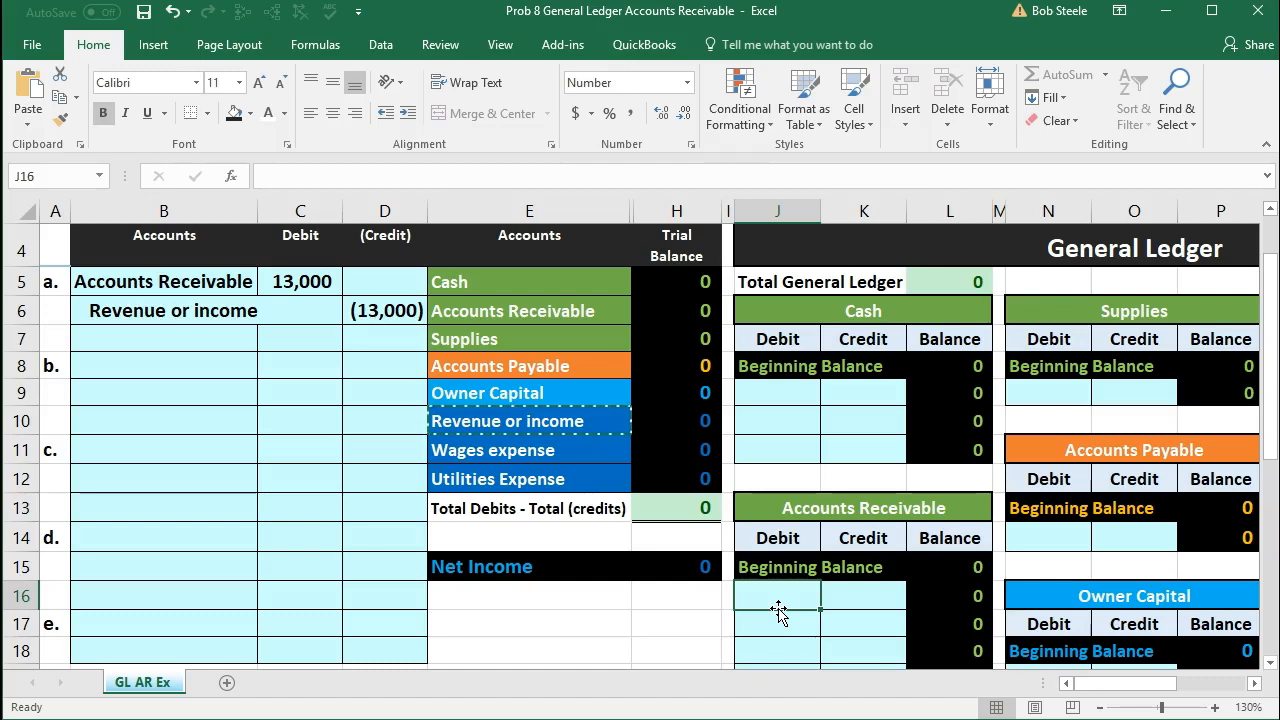
type("=")
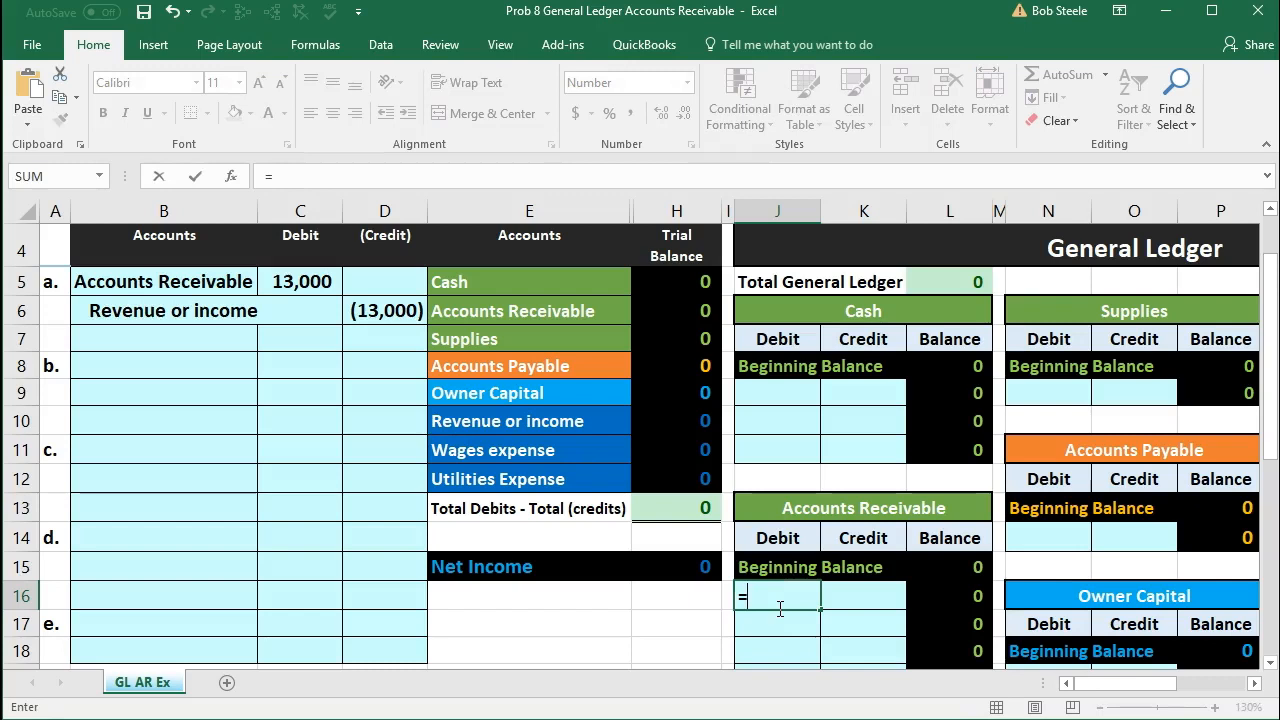
left_click(310, 284)
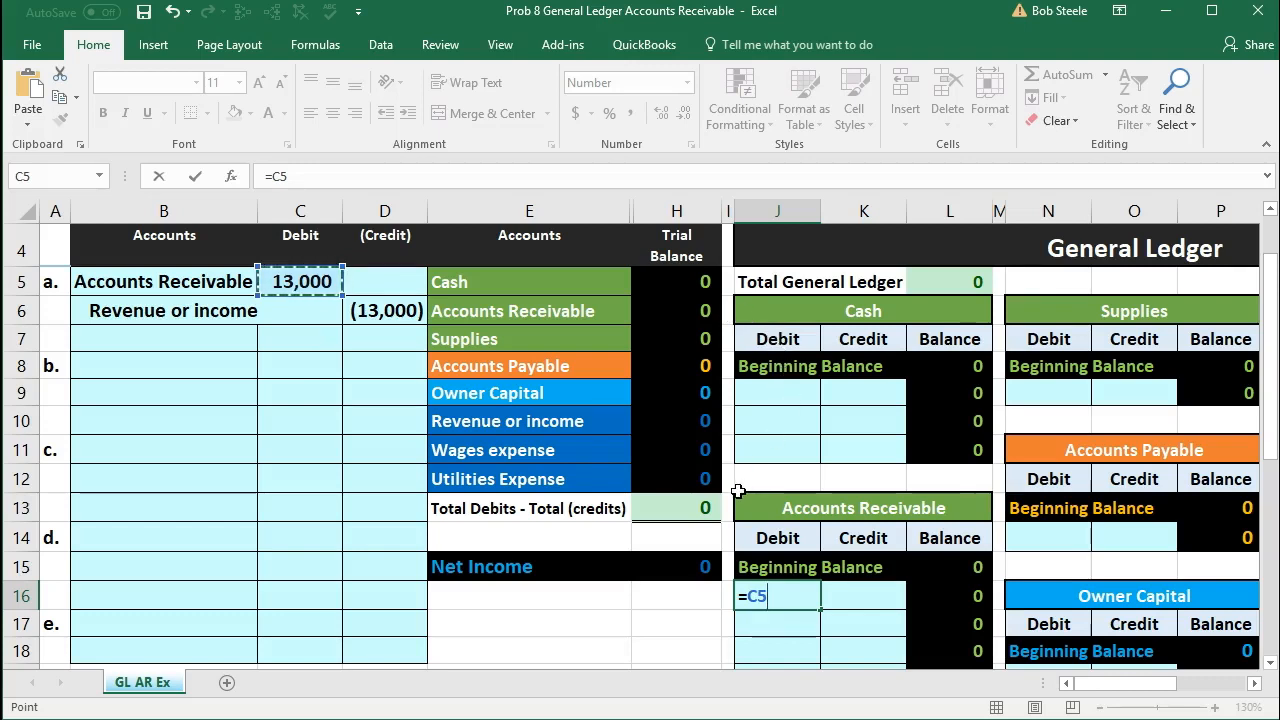
key("Return")
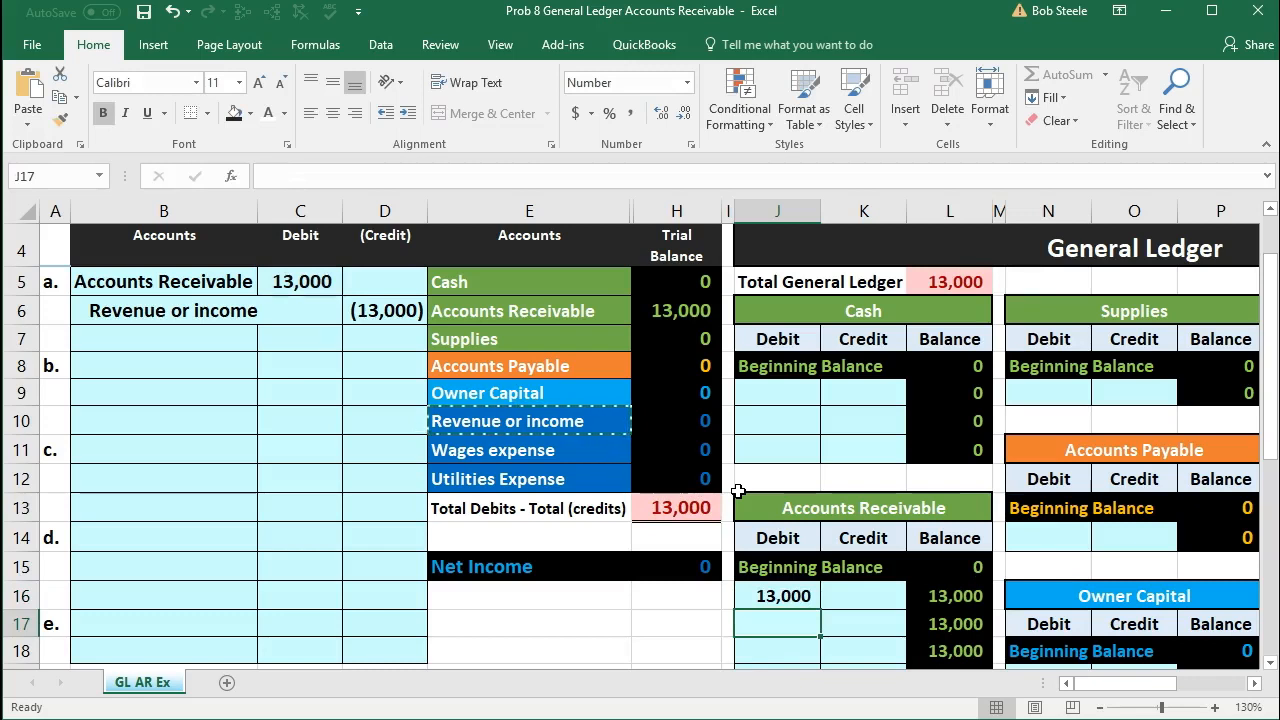
Step: Post entry a's credit to the Revenue or income ledger account by entering the formula =D6 in S9
left_click_drag(189, 314, 423, 309)
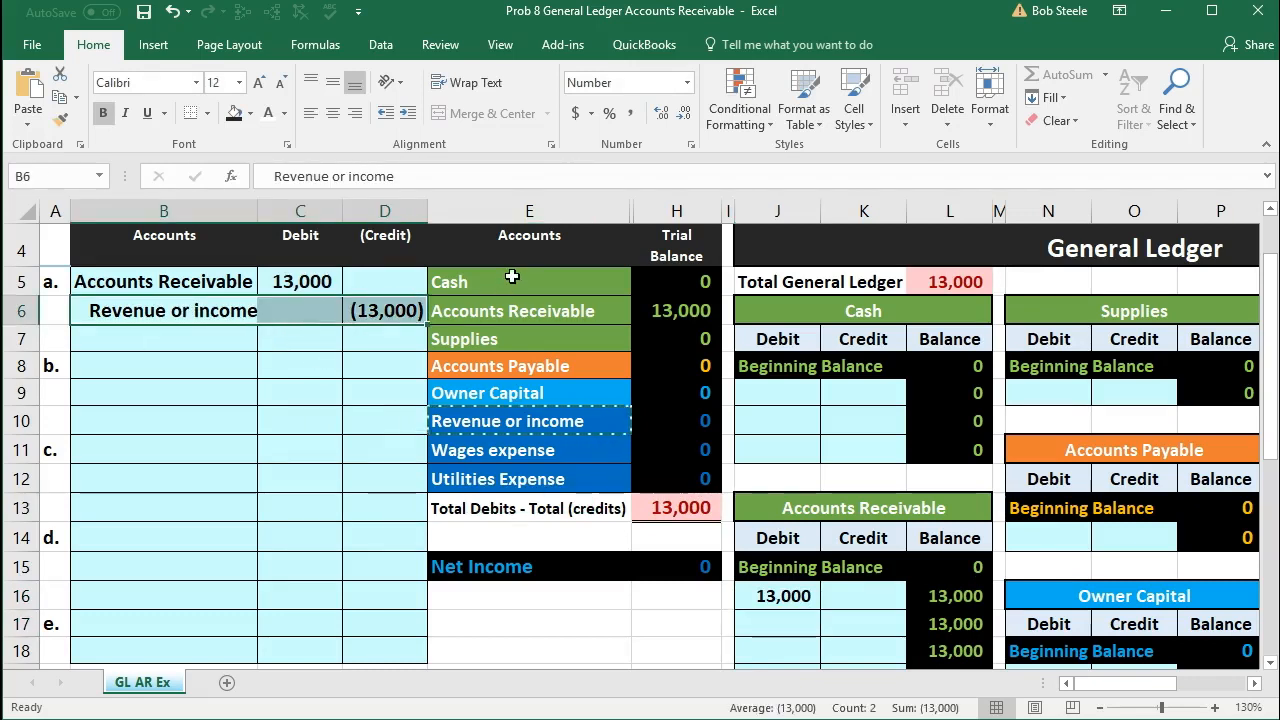
left_click_drag(512, 277, 513, 406)
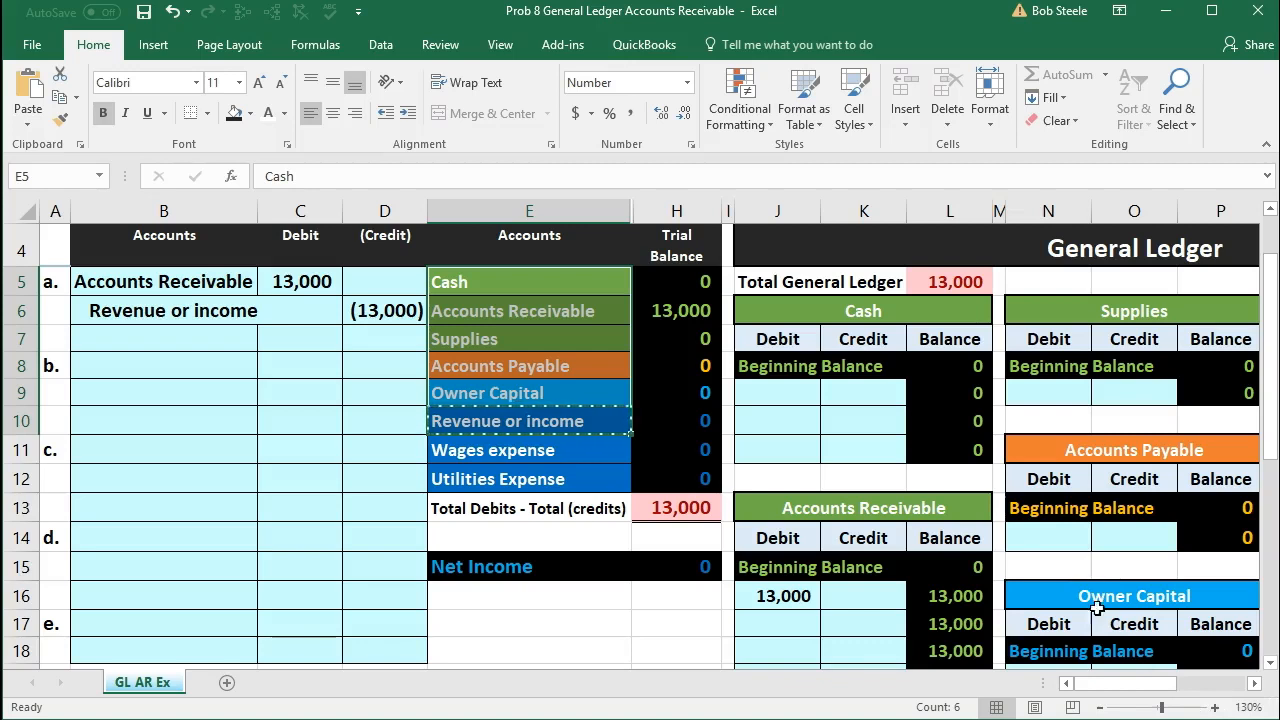
left_click(1100, 712)
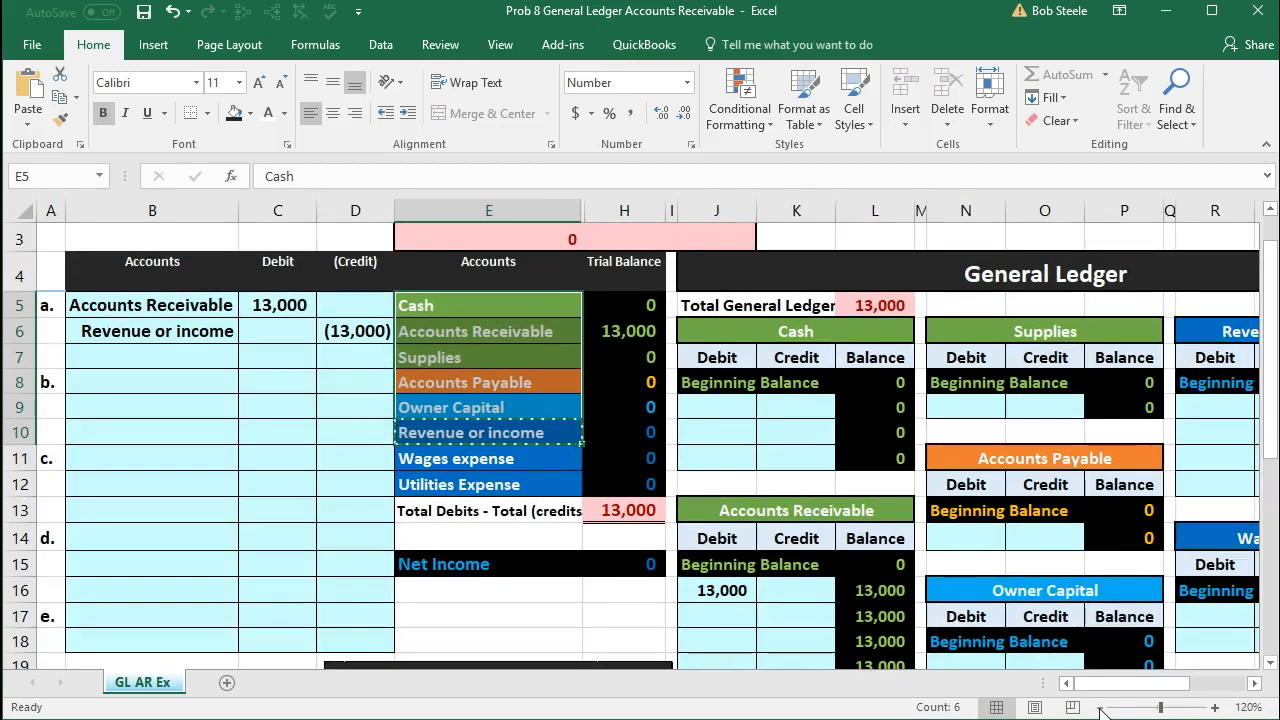
left_click(1100, 712)
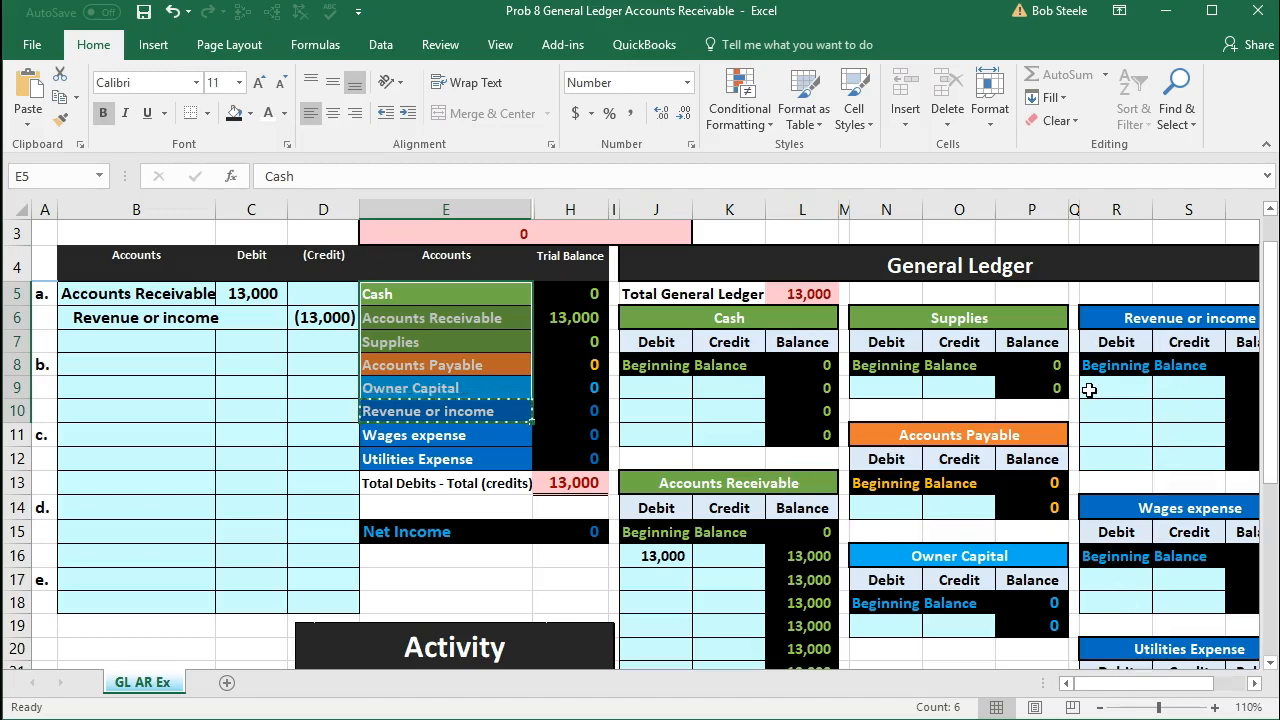
left_click(330, 318)
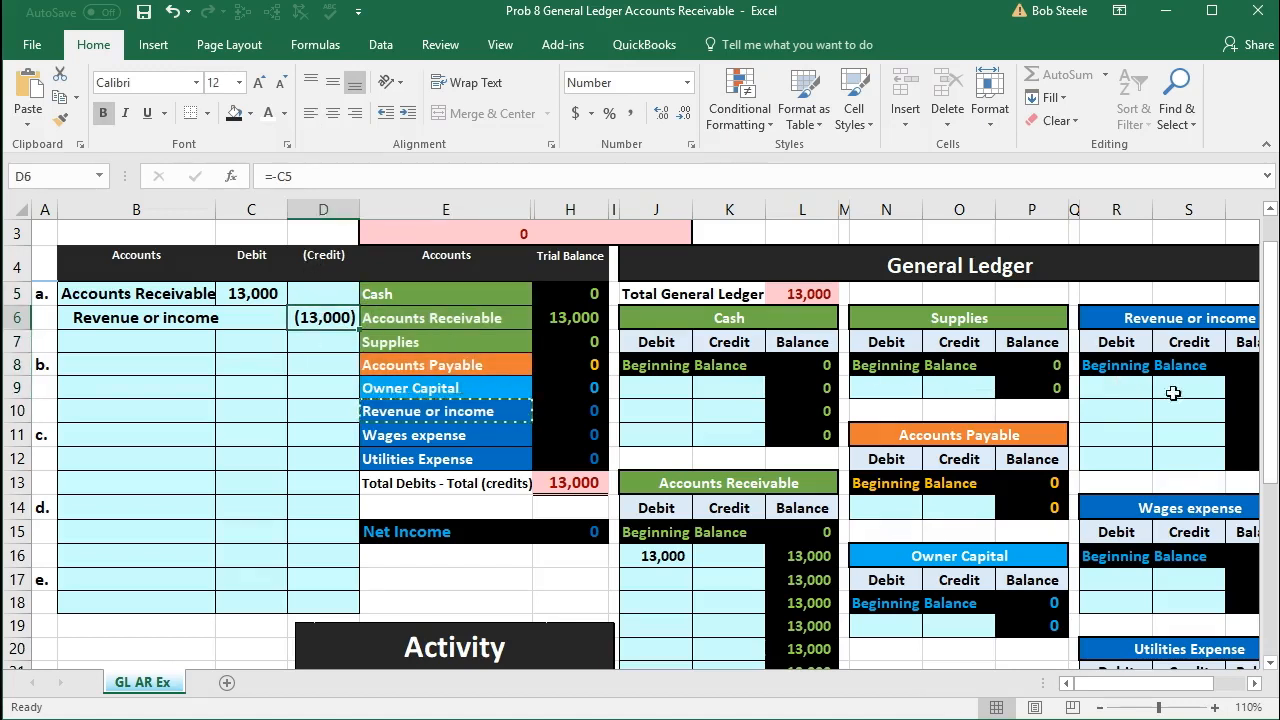
left_click(1148, 319)
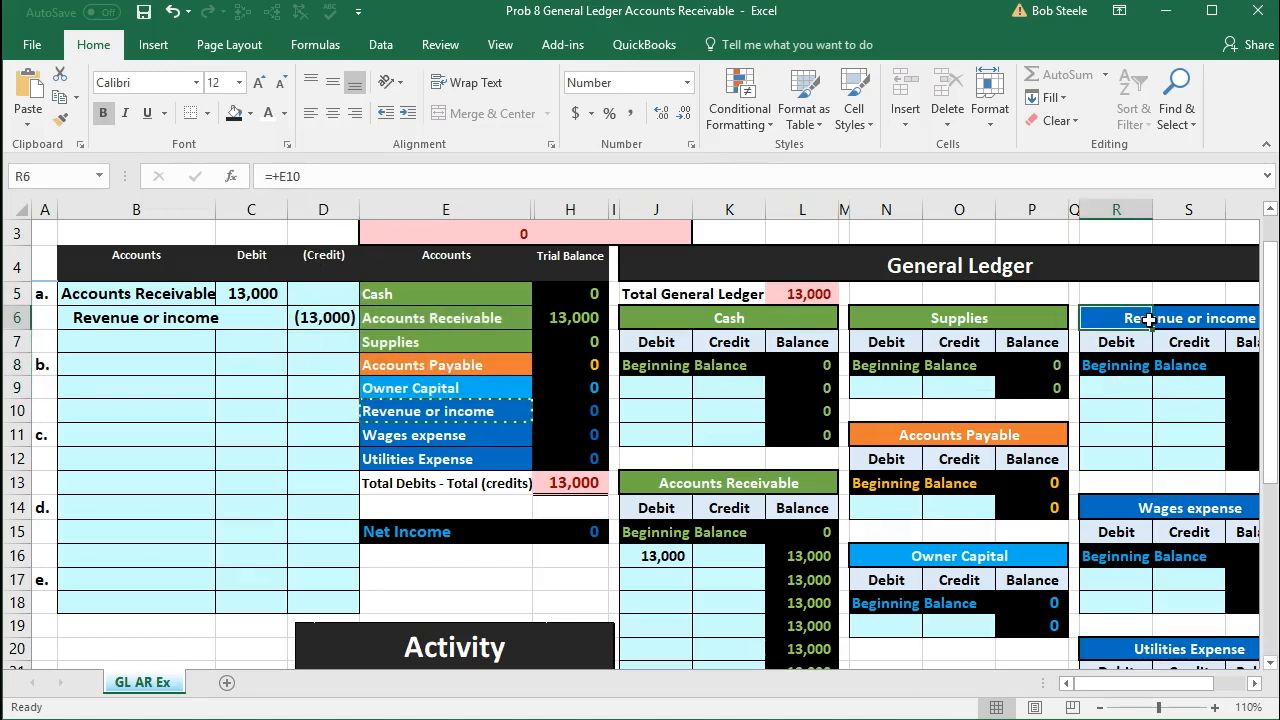
left_click(1190, 342)
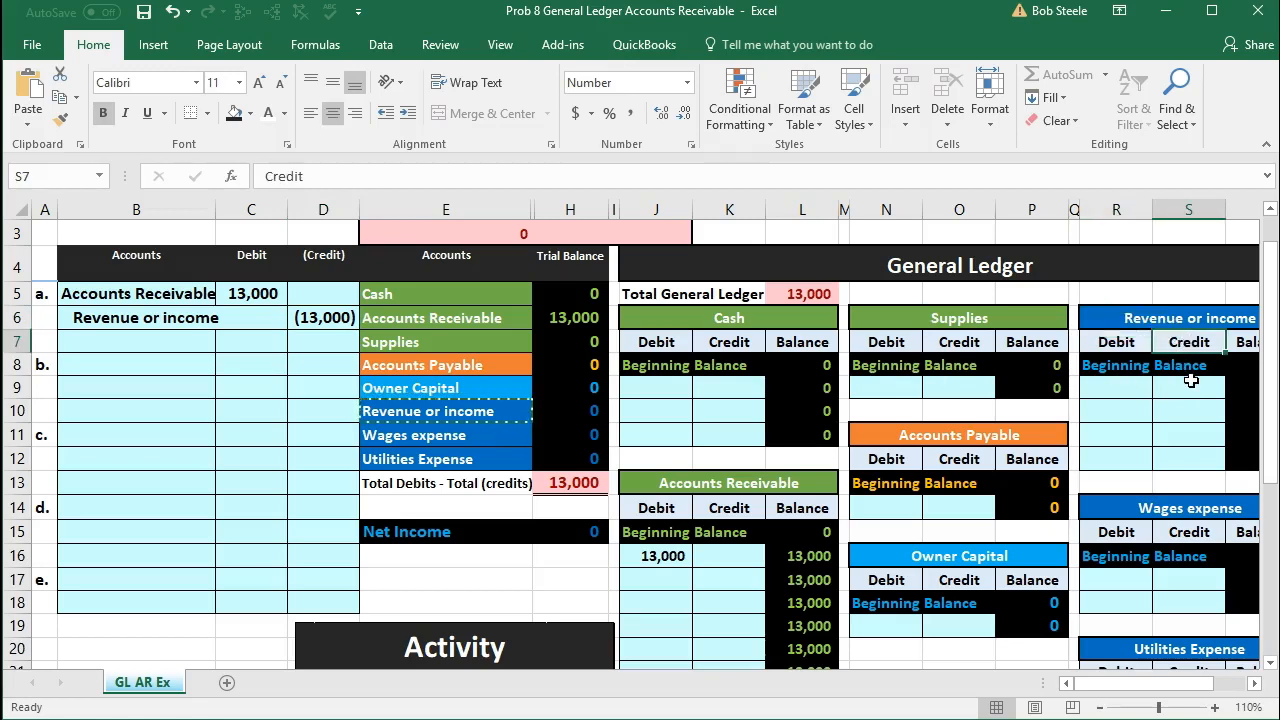
left_click(1191, 382)
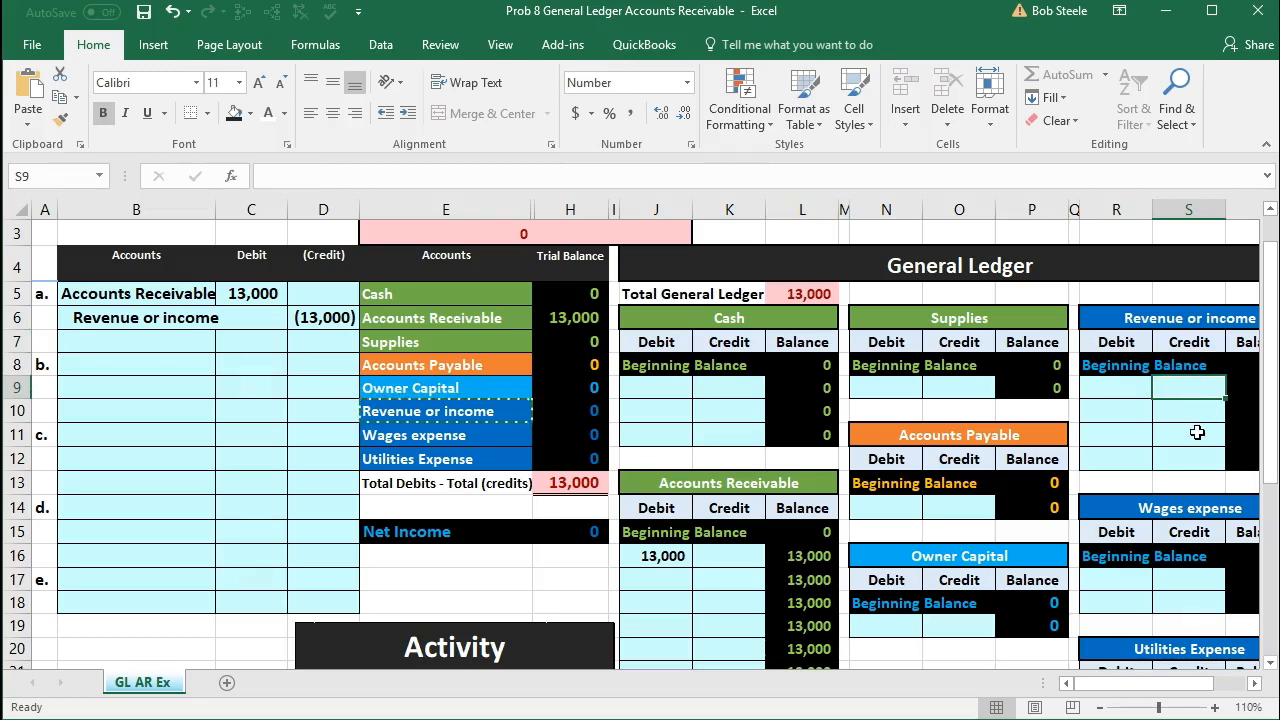
type("=")
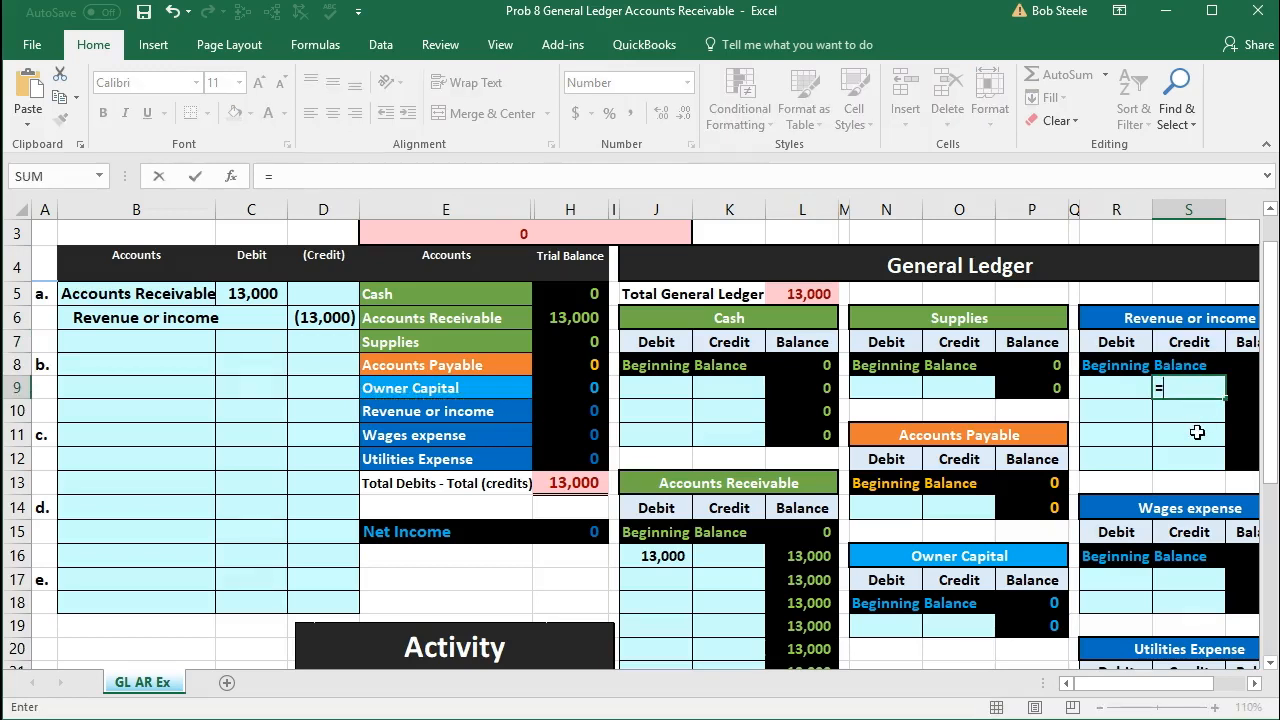
left_click(328, 317)
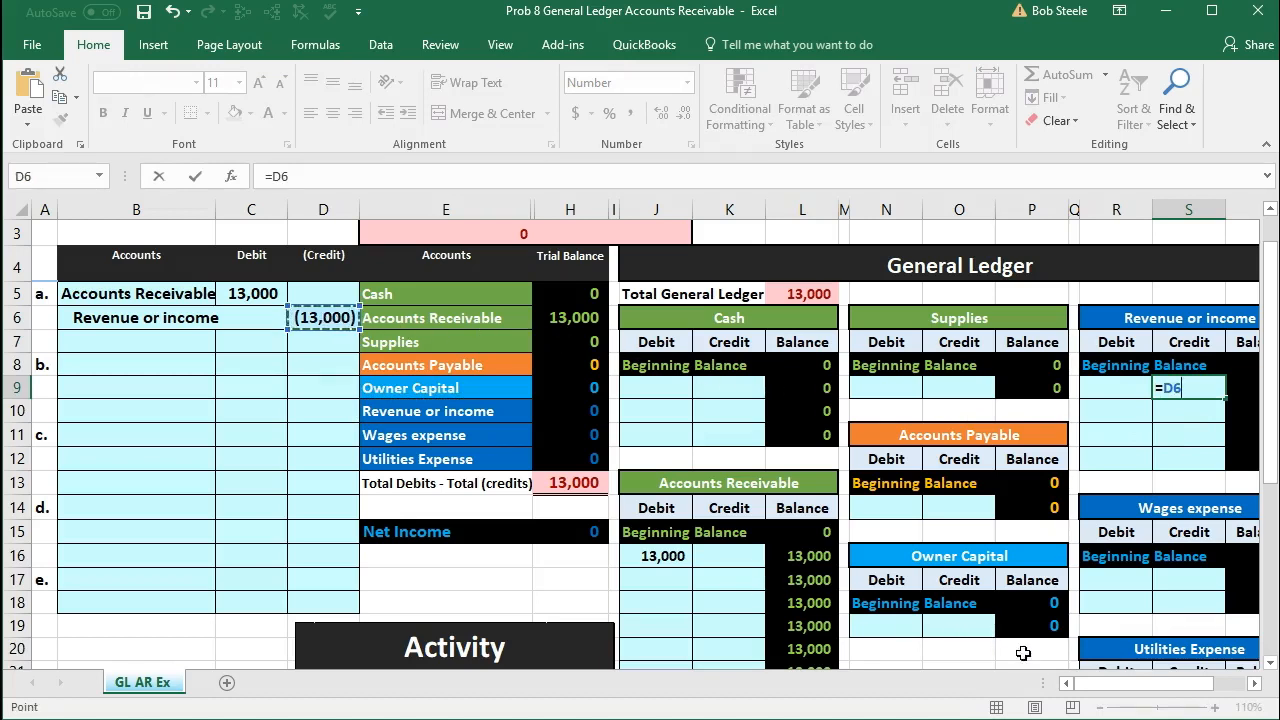
left_click_drag(1085, 683, 1097, 683)
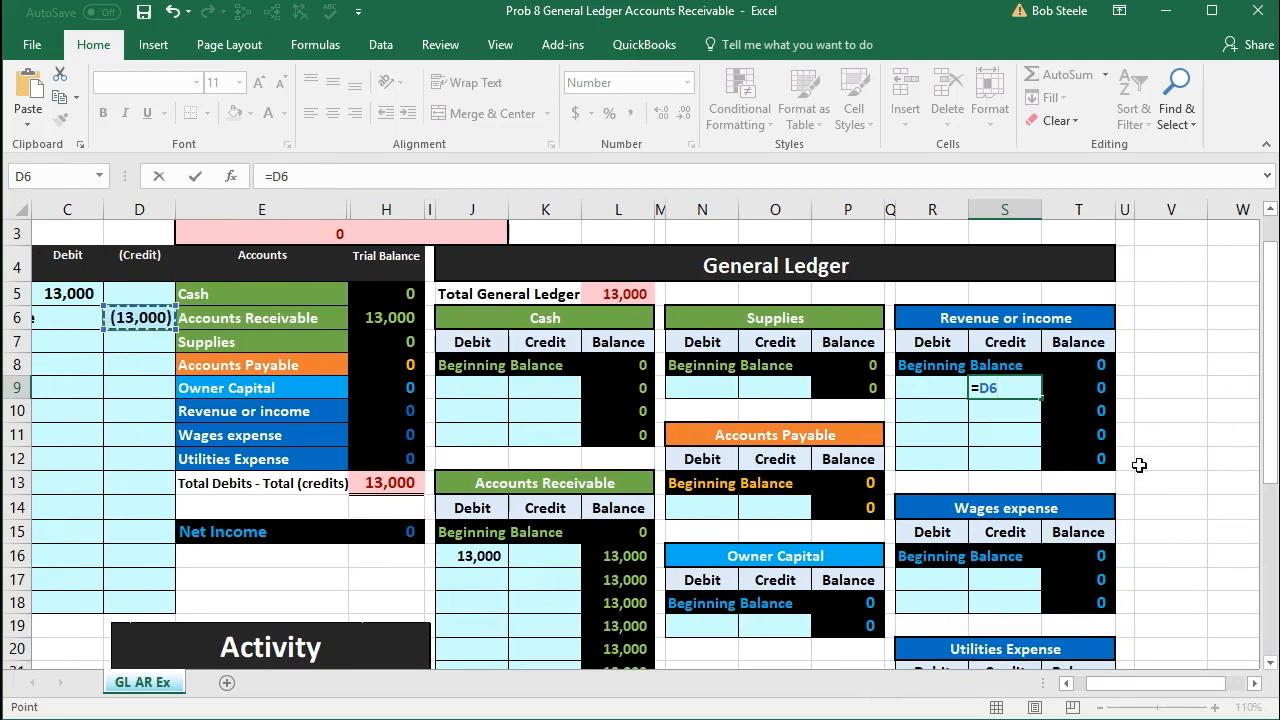
left_click_drag(1112, 683, 1096, 688)
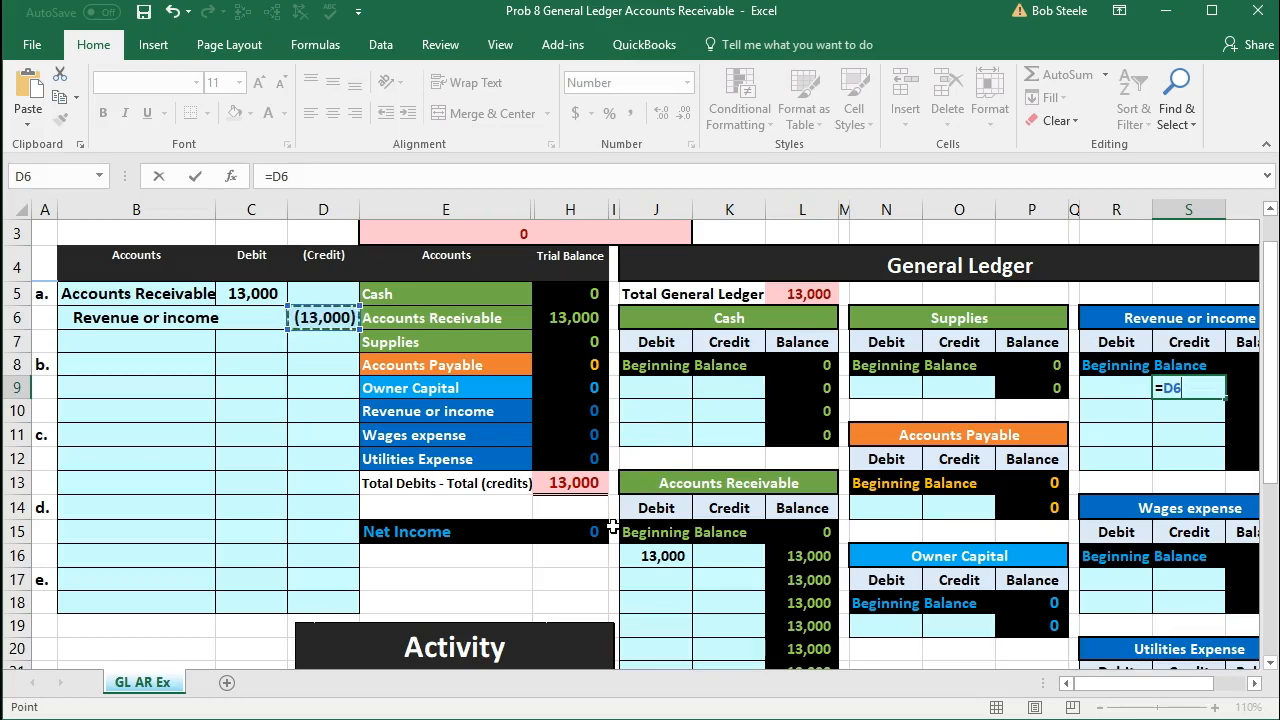
key("Return")
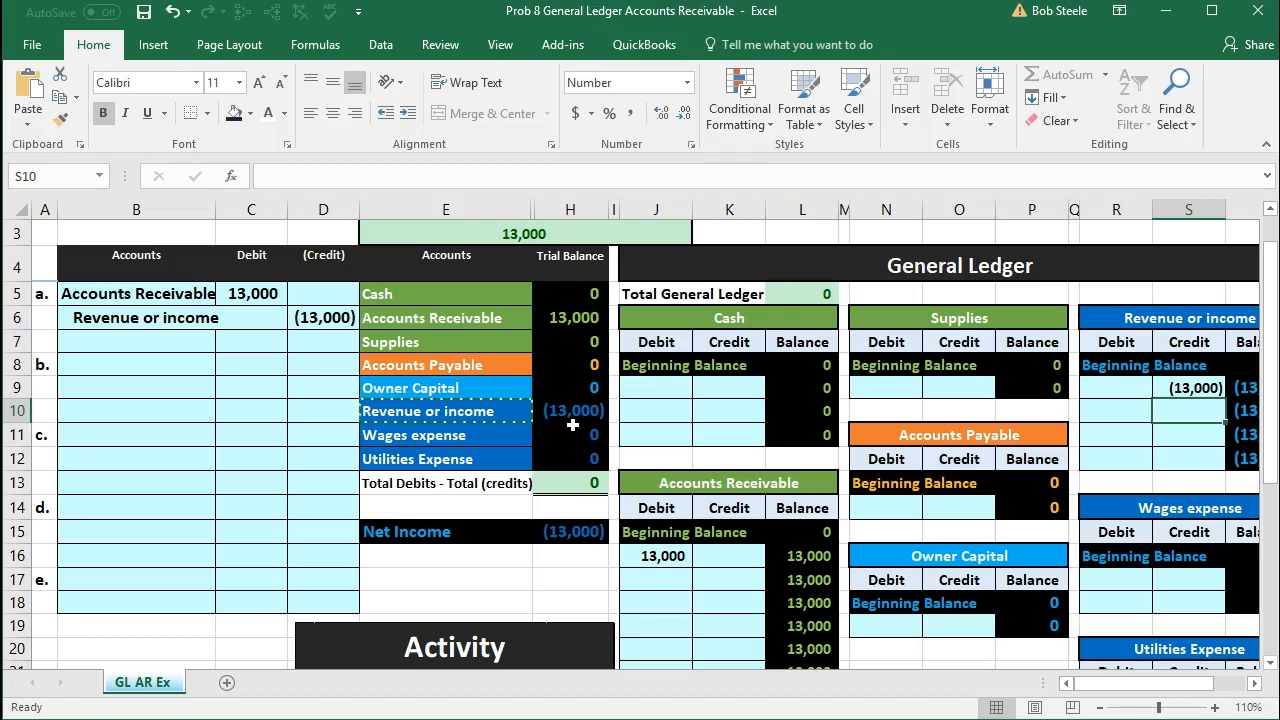
Step: Check the revenue and net income figures and the accounting equation, and read transaction b in the Activity list
left_click(575, 412)
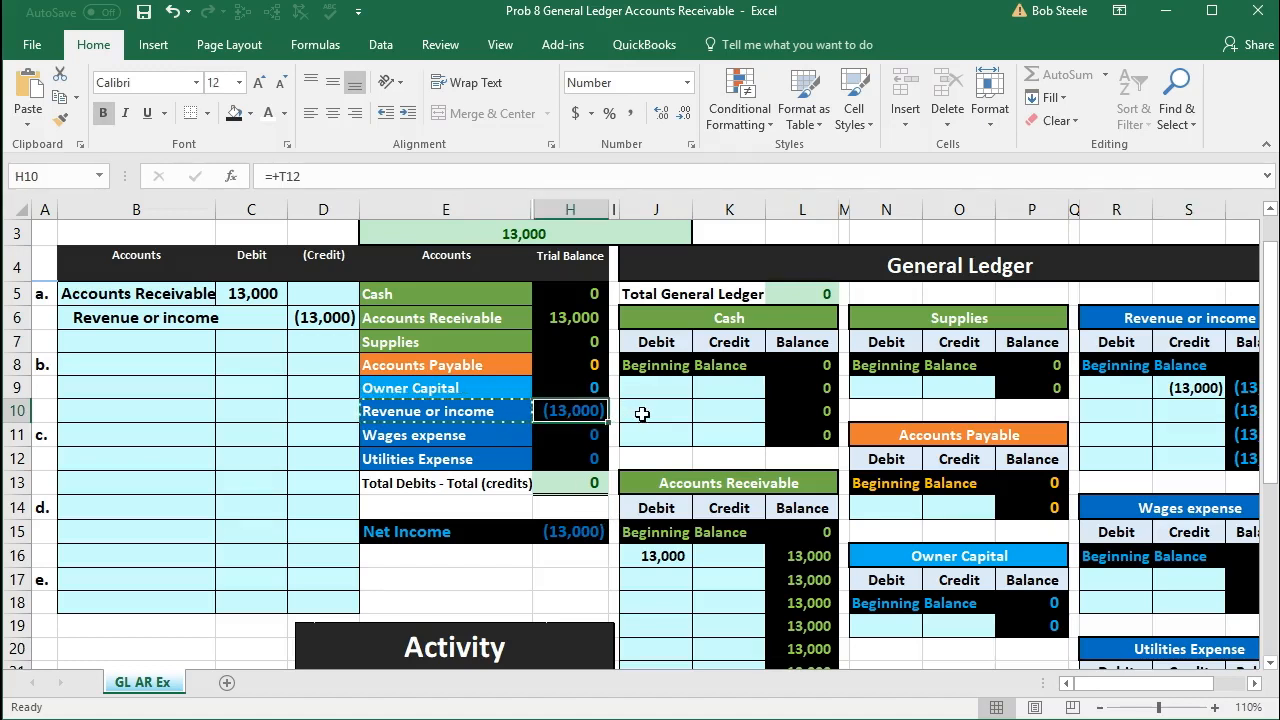
left_click(565, 522)
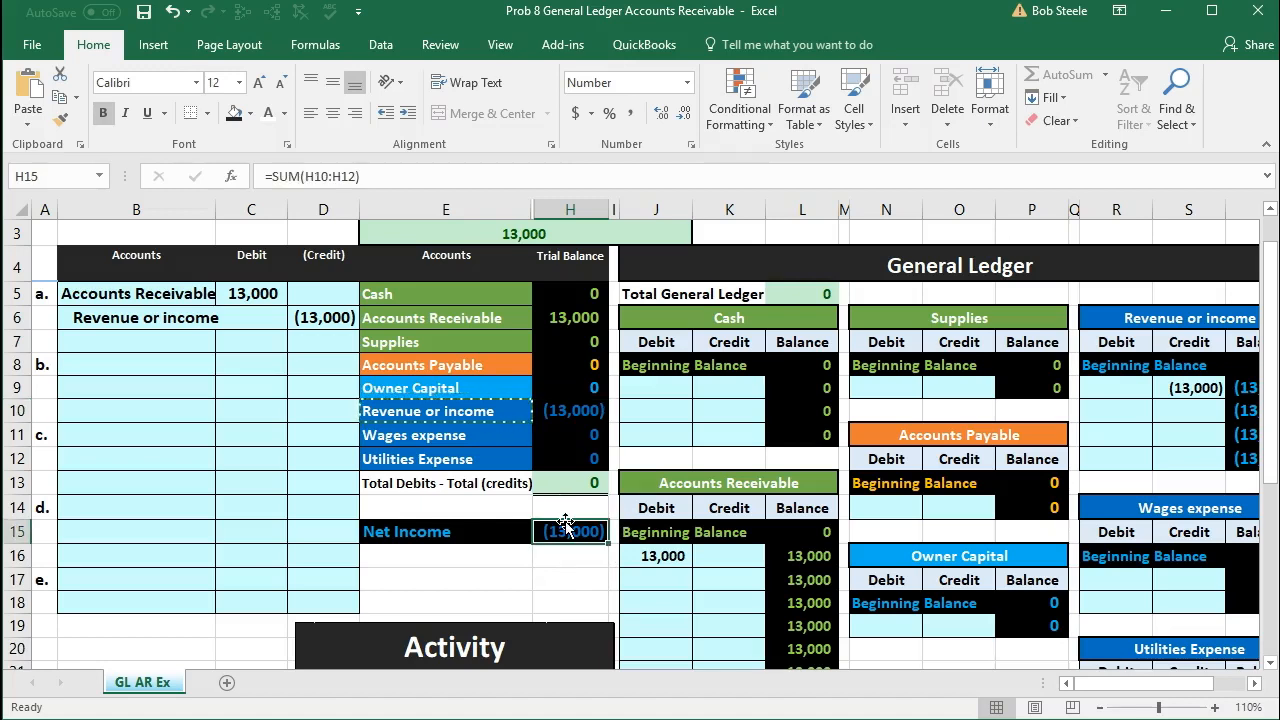
scroll(565, 522, "down", 2)
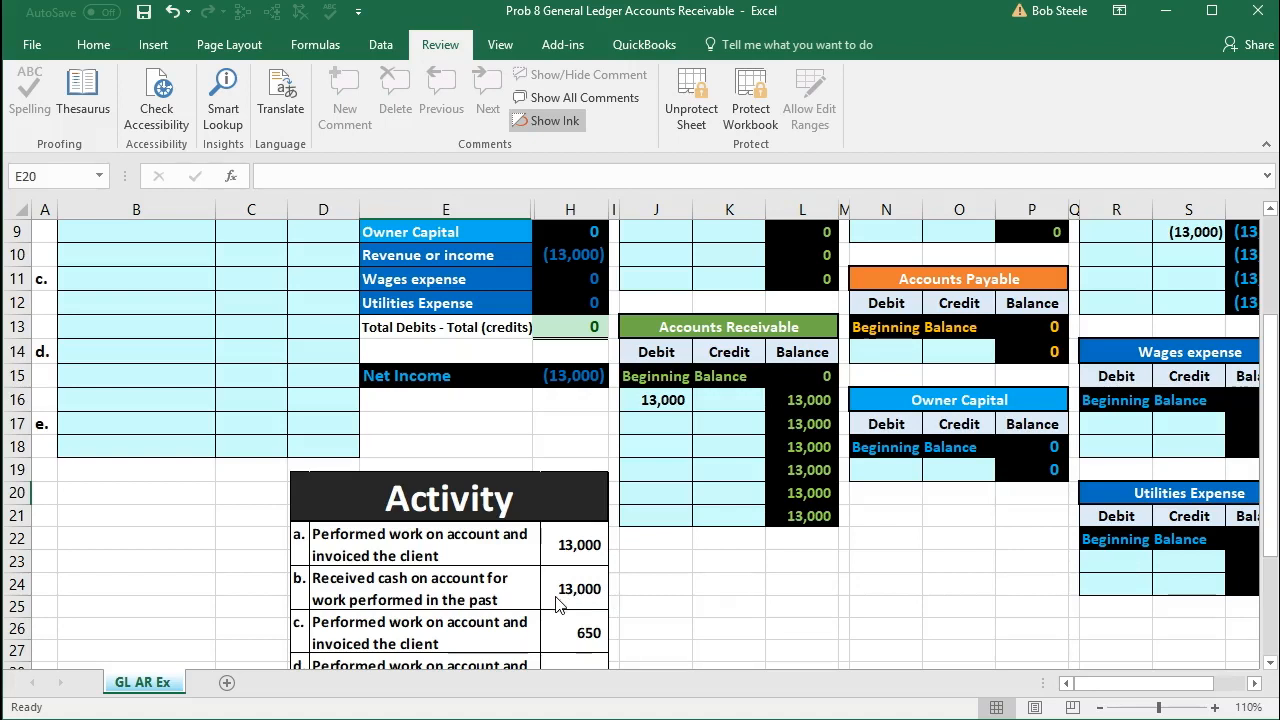
scroll(557, 604, "up", 3)
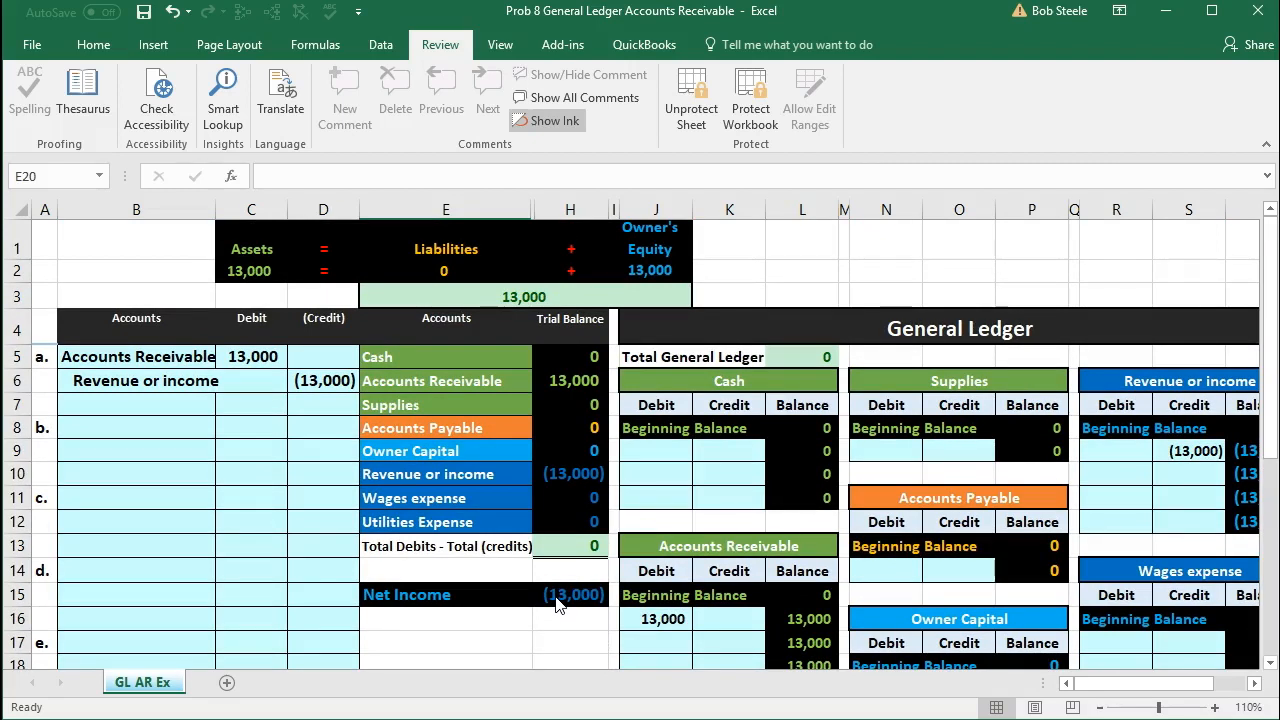
scroll(557, 603, "down", 3)
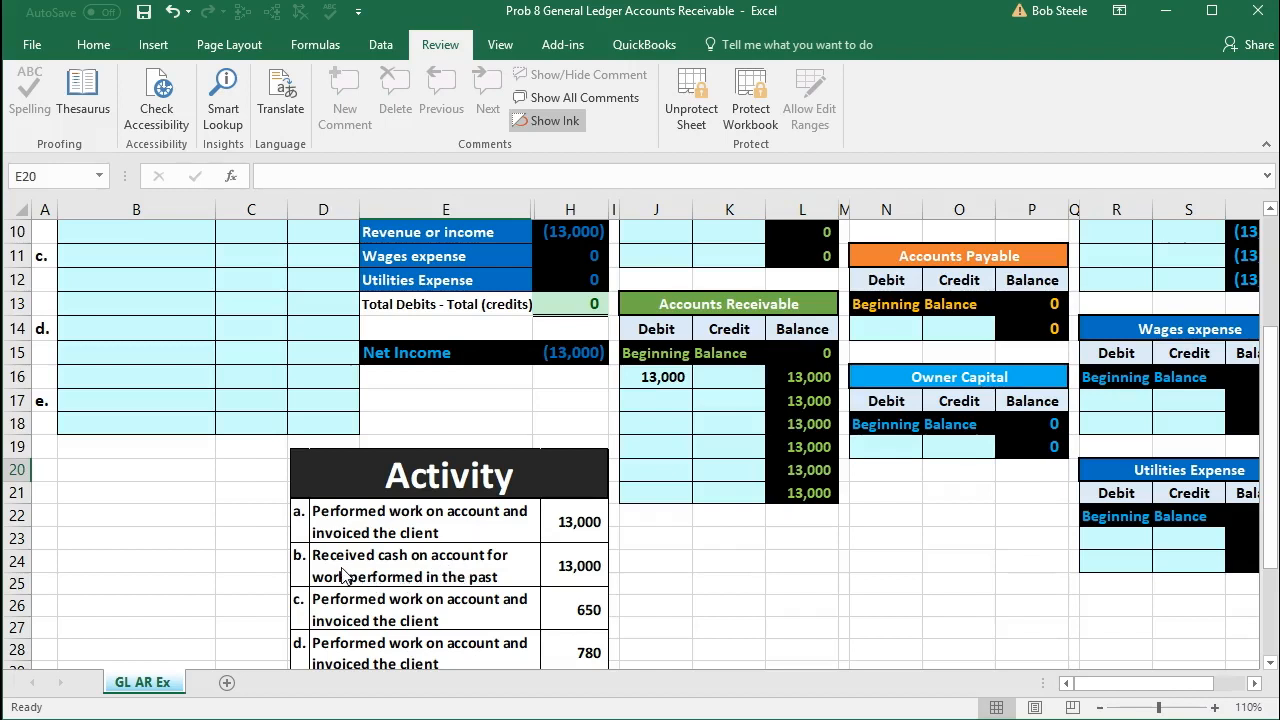
scroll(343, 575, "up", 3)
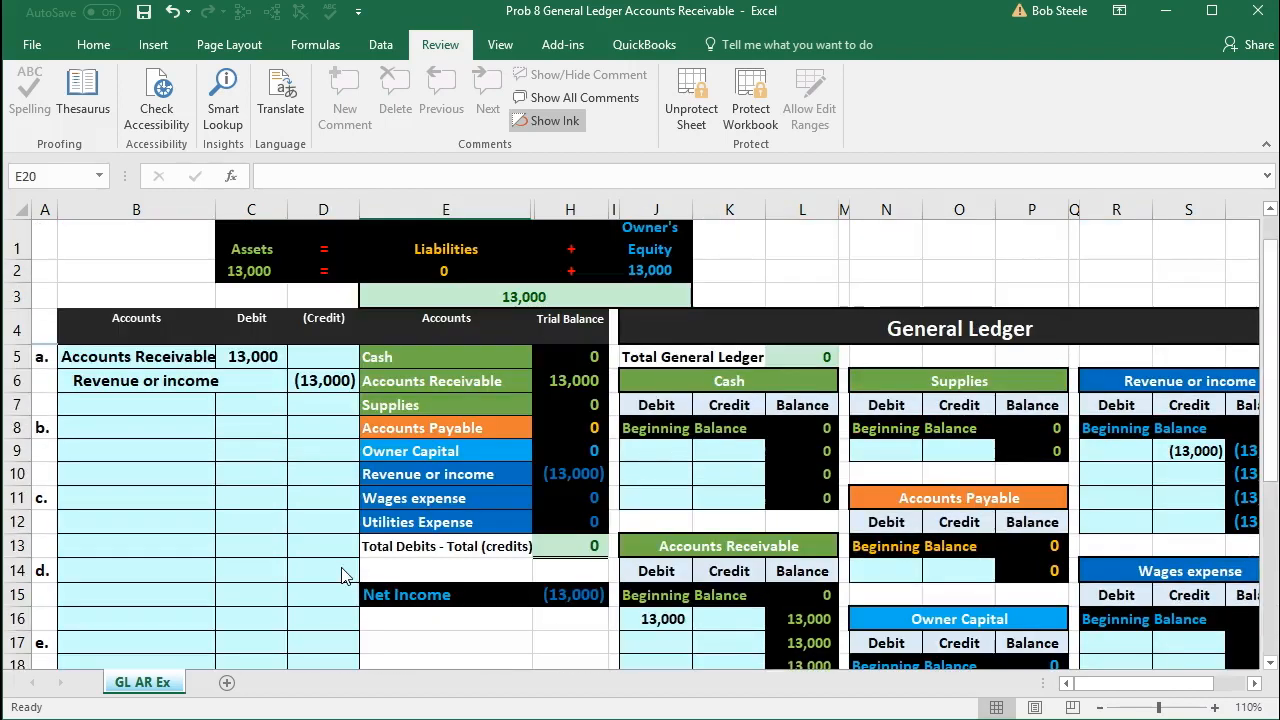
Step: Copy the Cash account name from the trial balance into B8 as values only for journal entry b
left_click(414, 356)
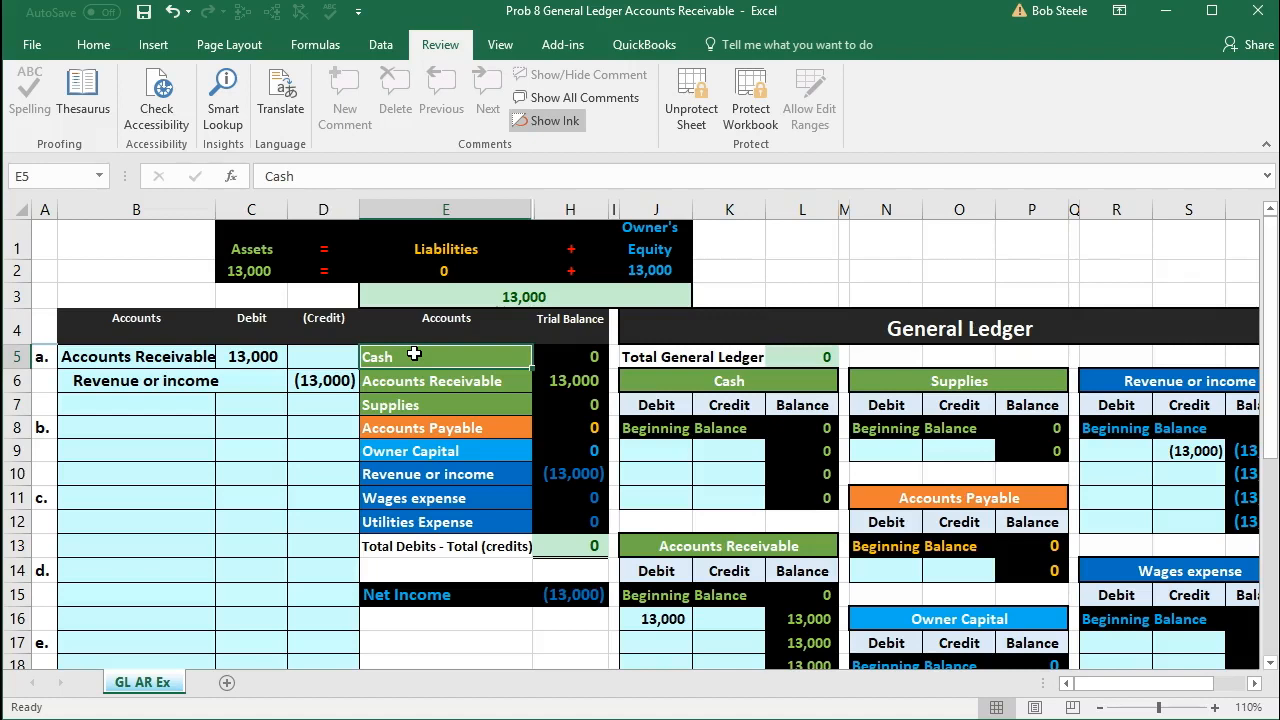
right_click(414, 356)
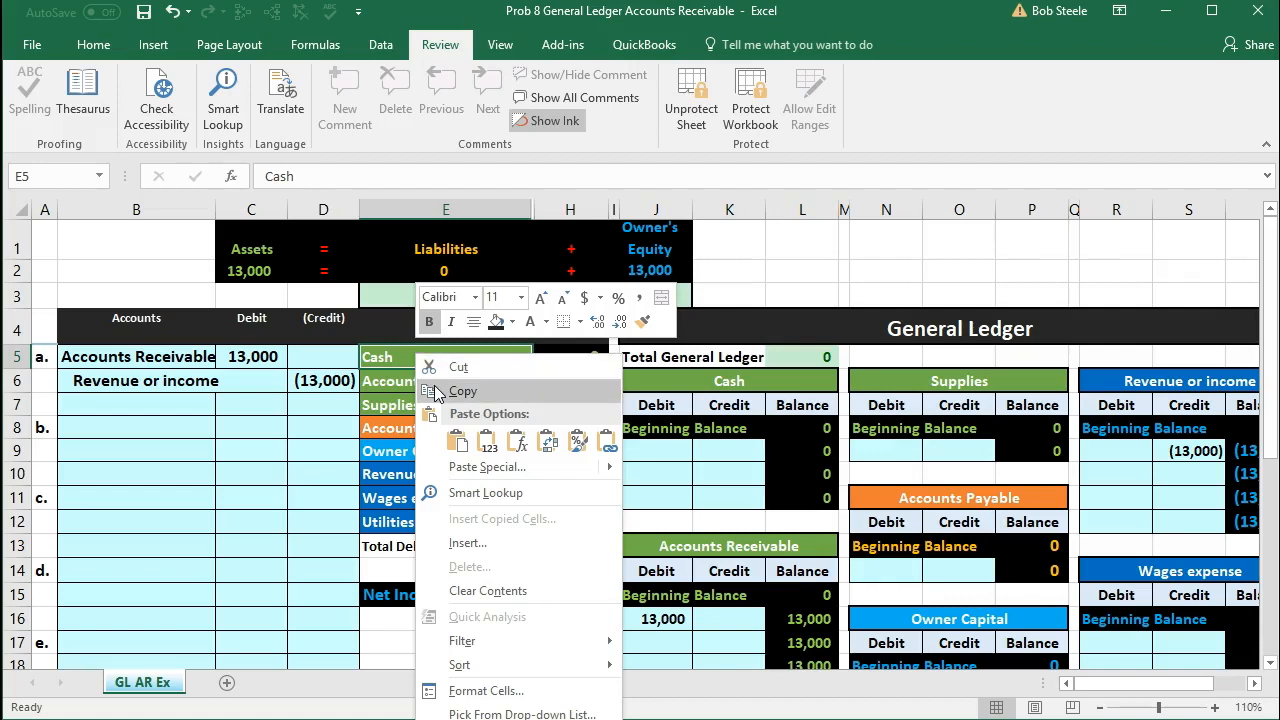
left_click(434, 391)
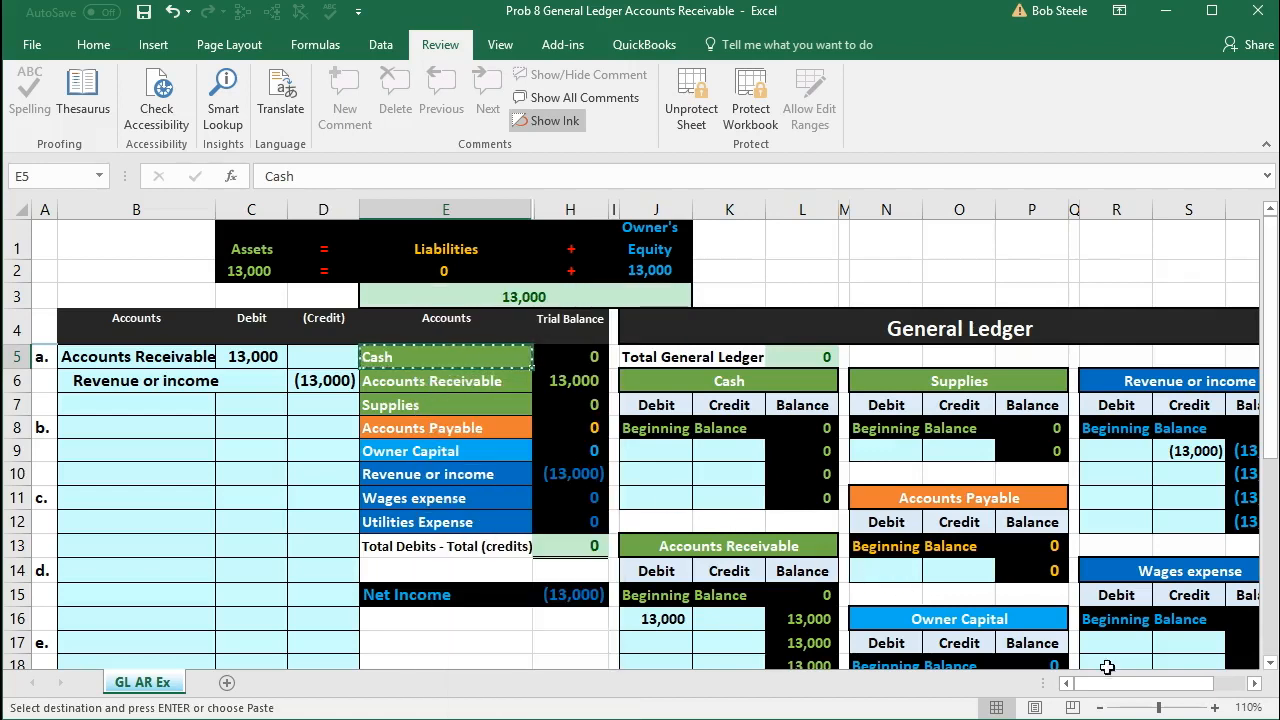
left_click(1216, 708)
left_click(1216, 708)
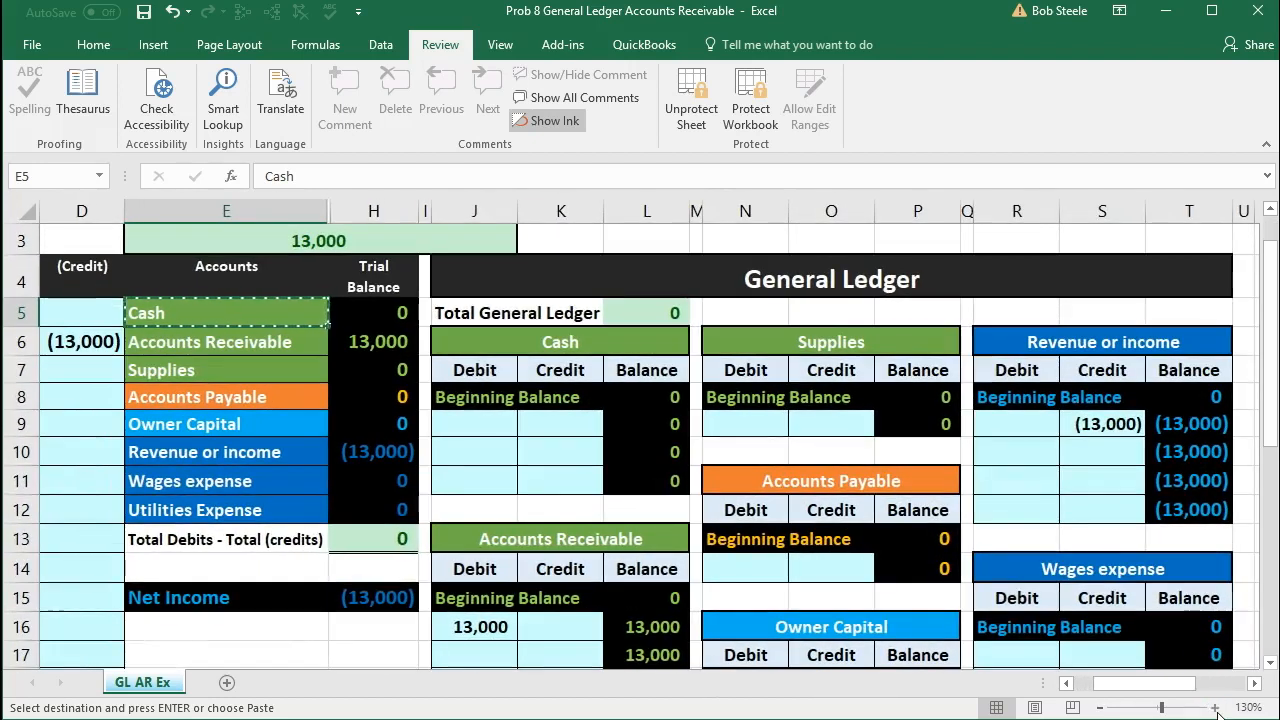
left_click_drag(1163, 686, 1146, 703)
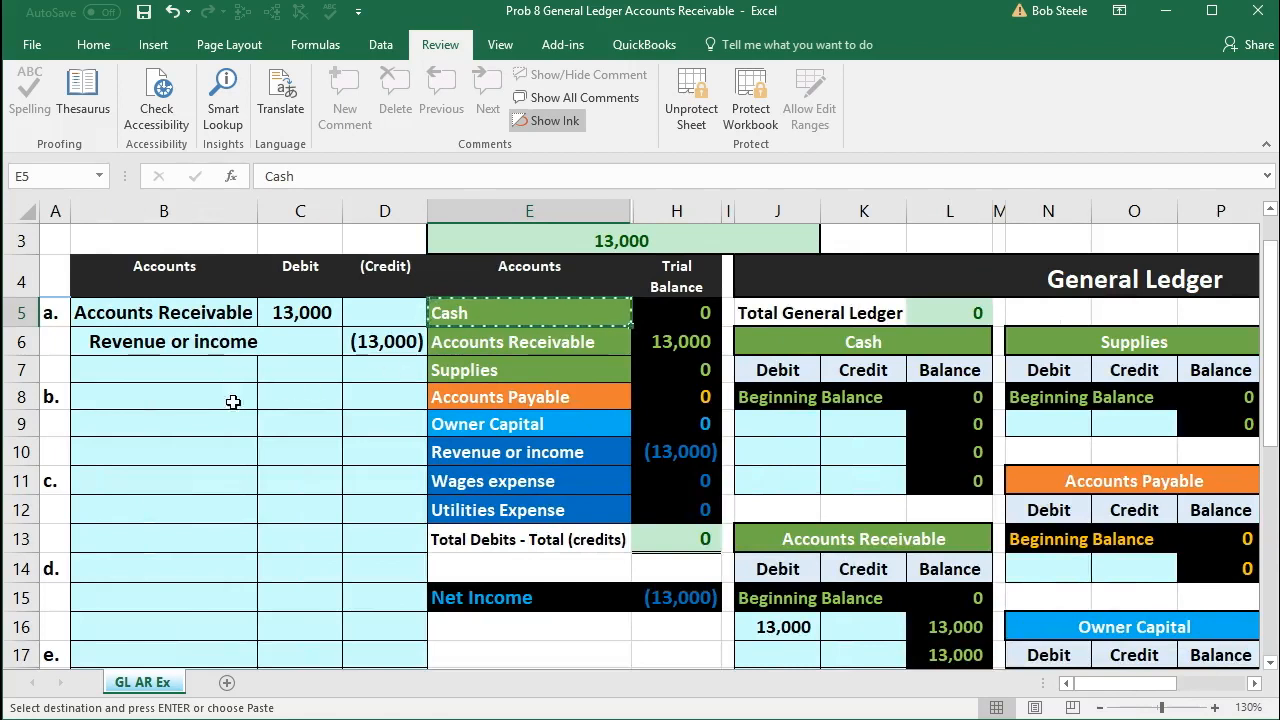
left_click(186, 397)
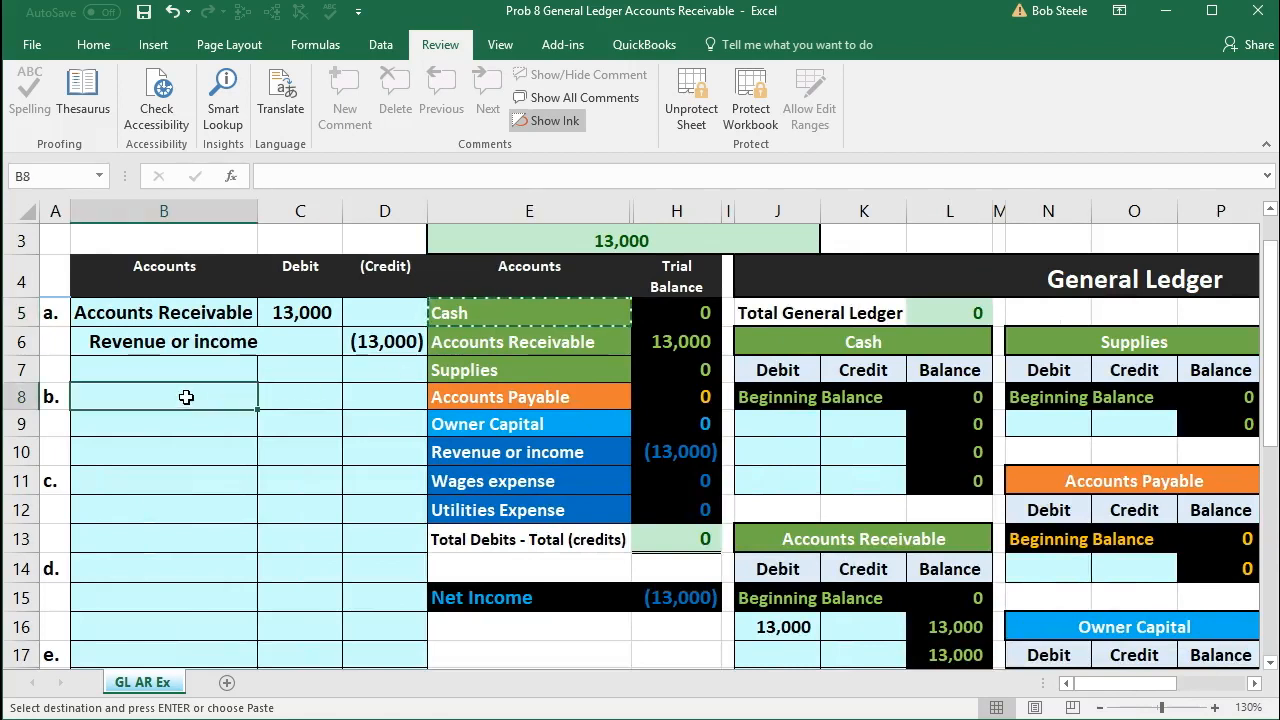
right_click(108, 397)
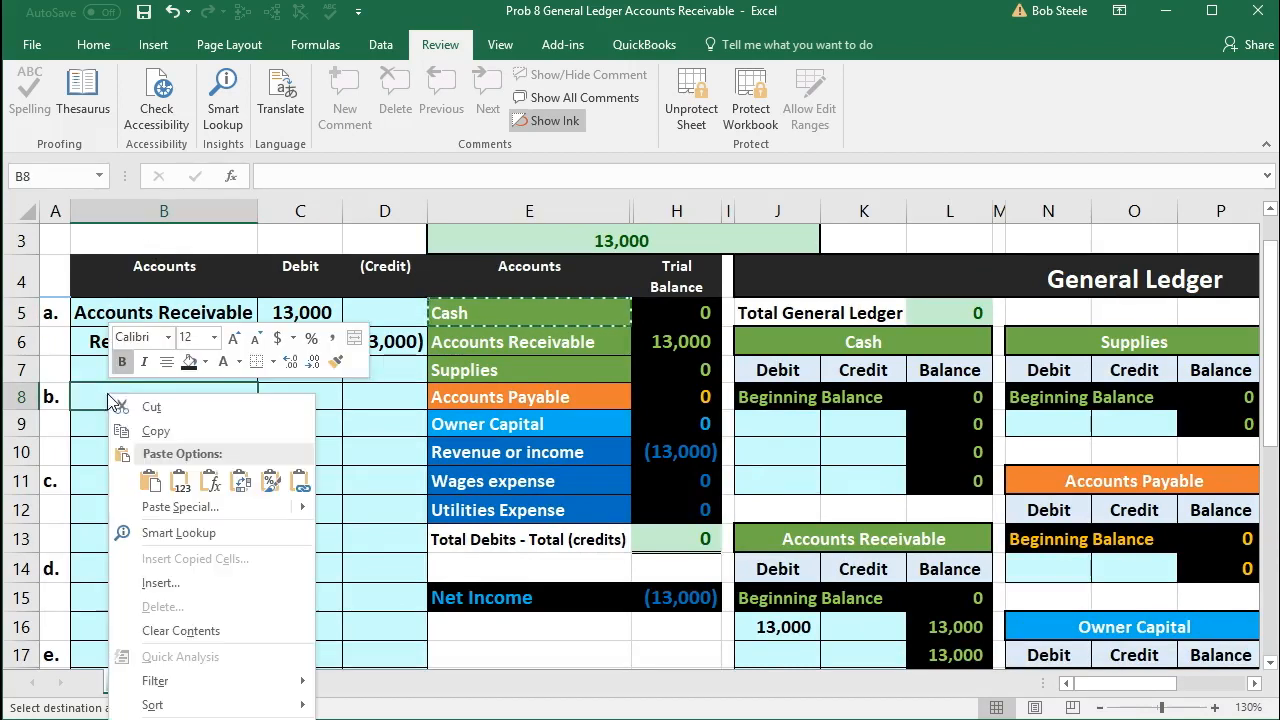
left_click(180, 481)
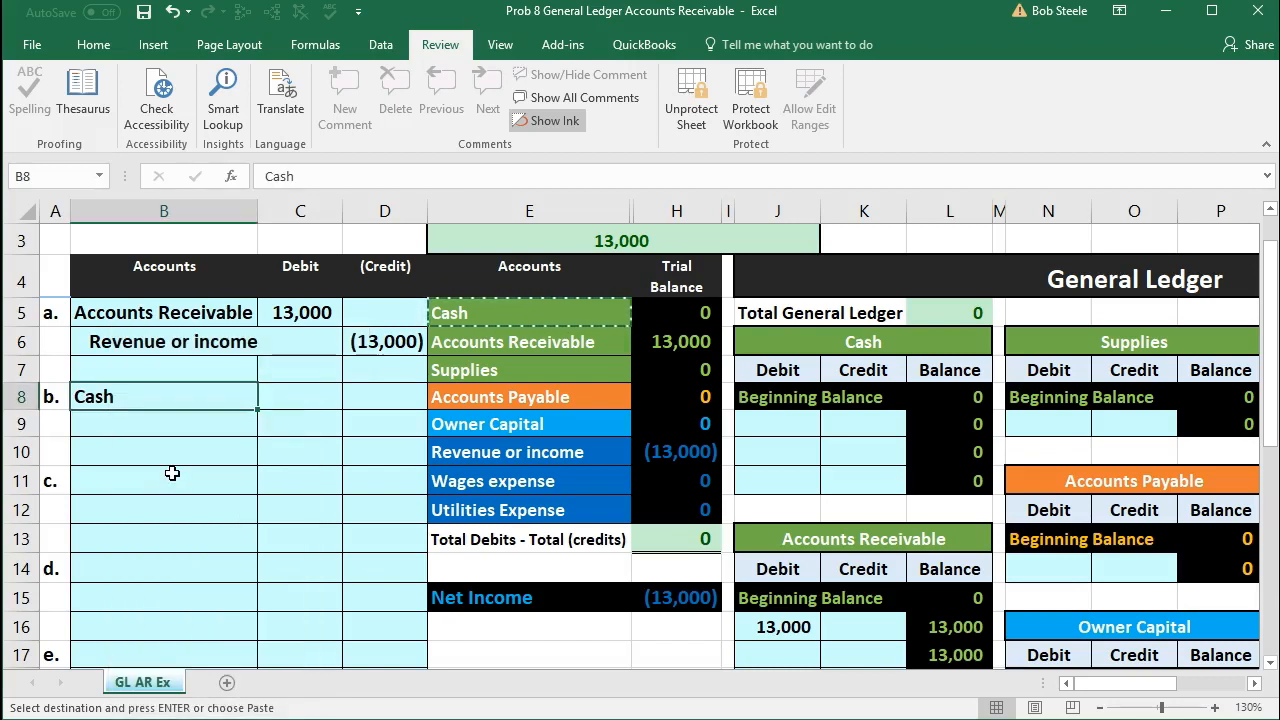
Step: Enter 13,000 as the Cash debit in C8 for journal entry b
left_click(287, 400)
scroll(288, 400, "down", 2)
scroll(288, 400, "up", 2)
type("1")
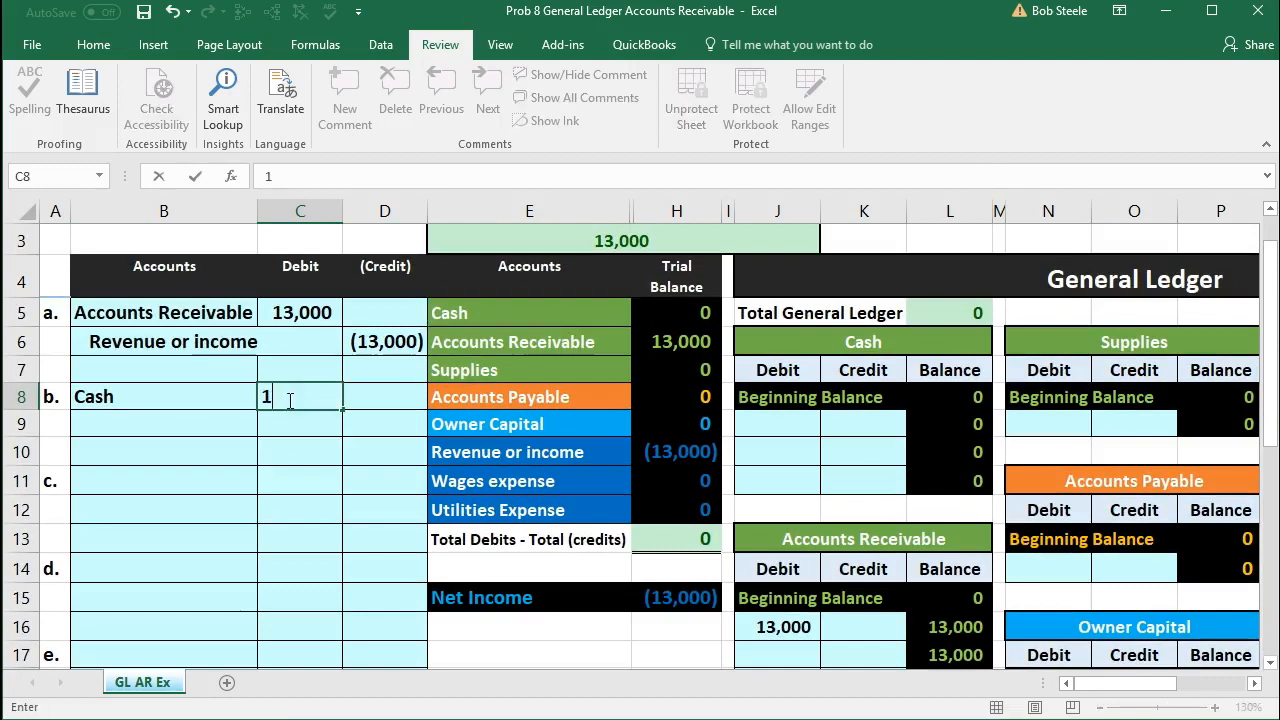
type("3,000")
key("Return")
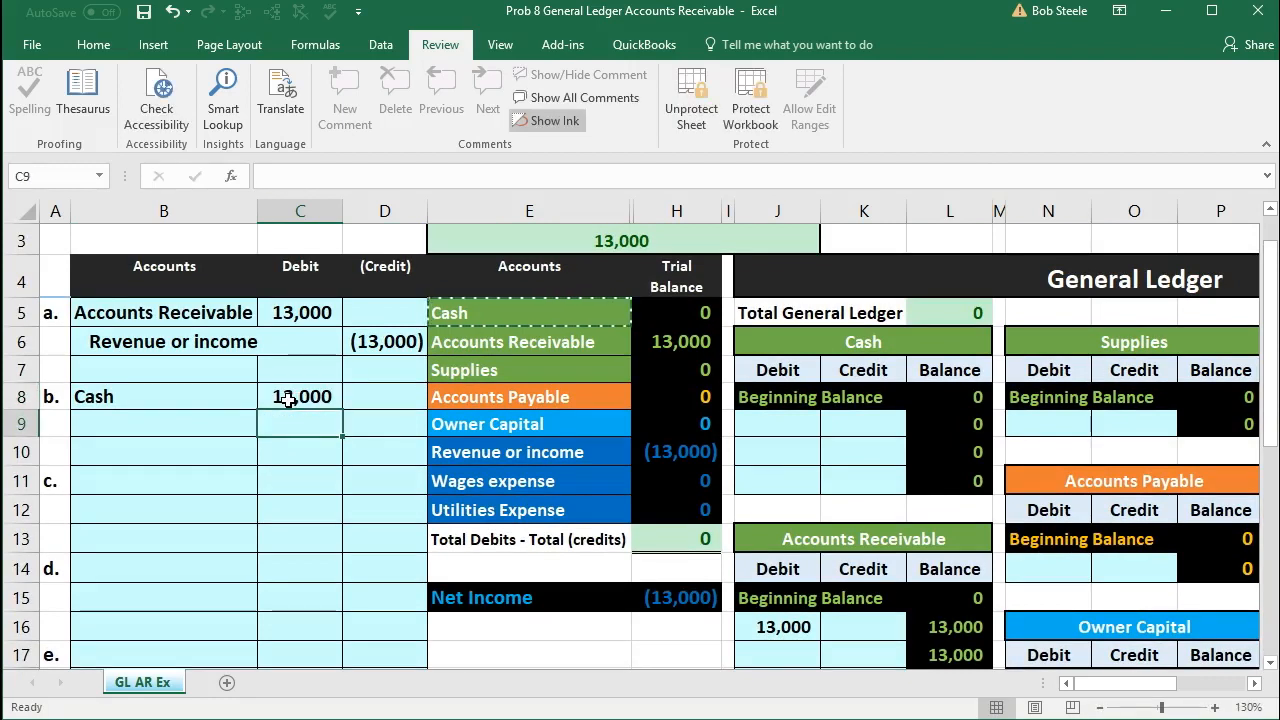
Step: Enter entry b's credit amount in D9 with the formula -C8, the negative of the Cash debit
key("Right")
type("-")
left_click(288, 399)
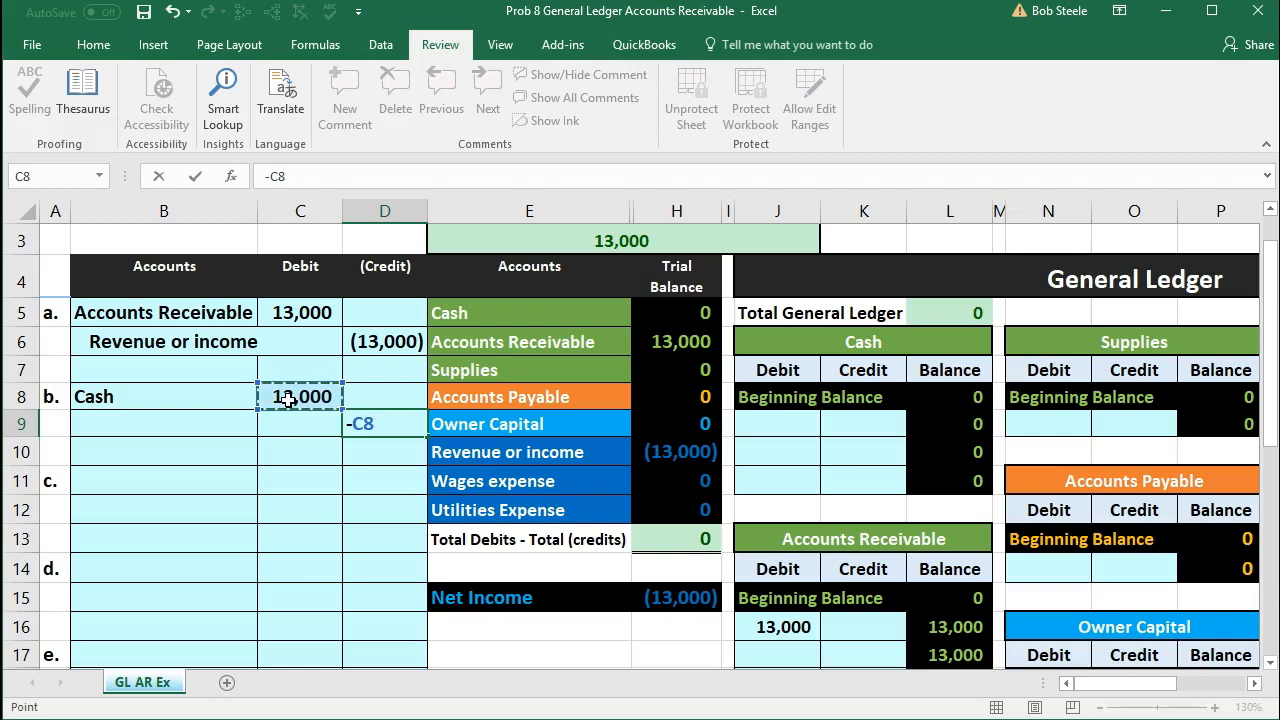
key("Return")
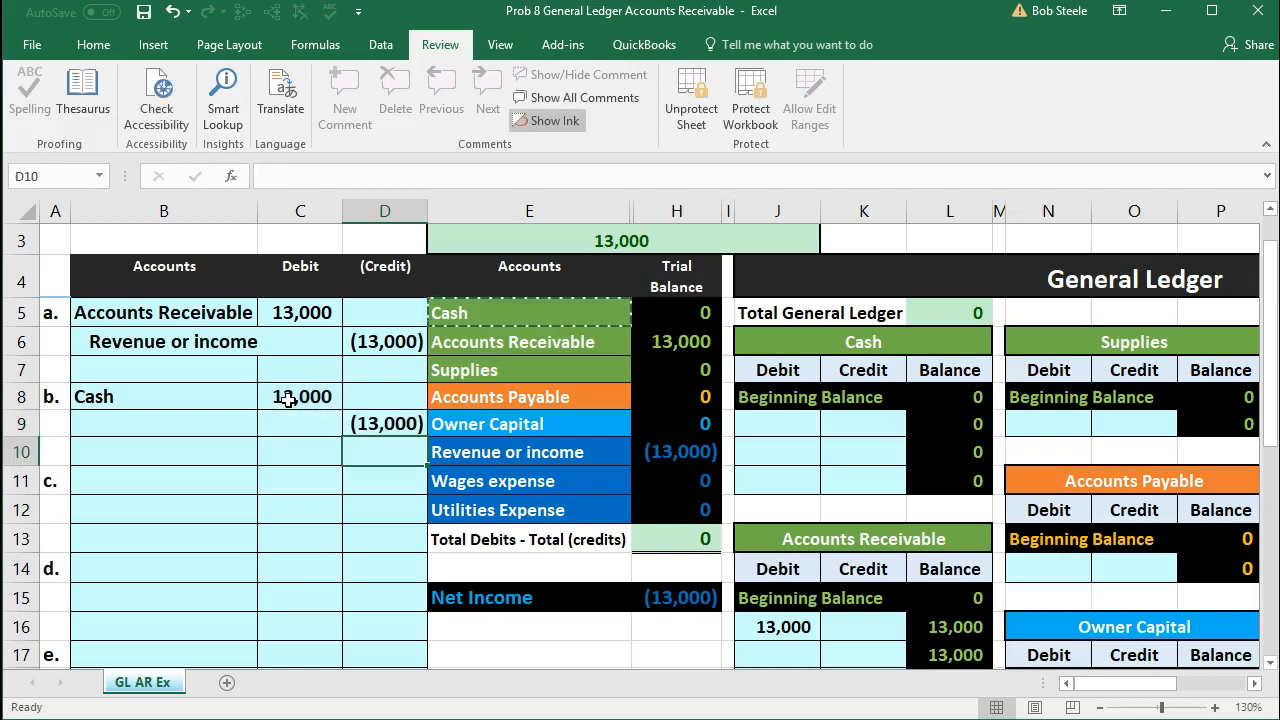
Step: Copy the Accounts Receivable account name from the trial balance into B9 as values only and indent it as entry b's credit account
left_click(212, 426)
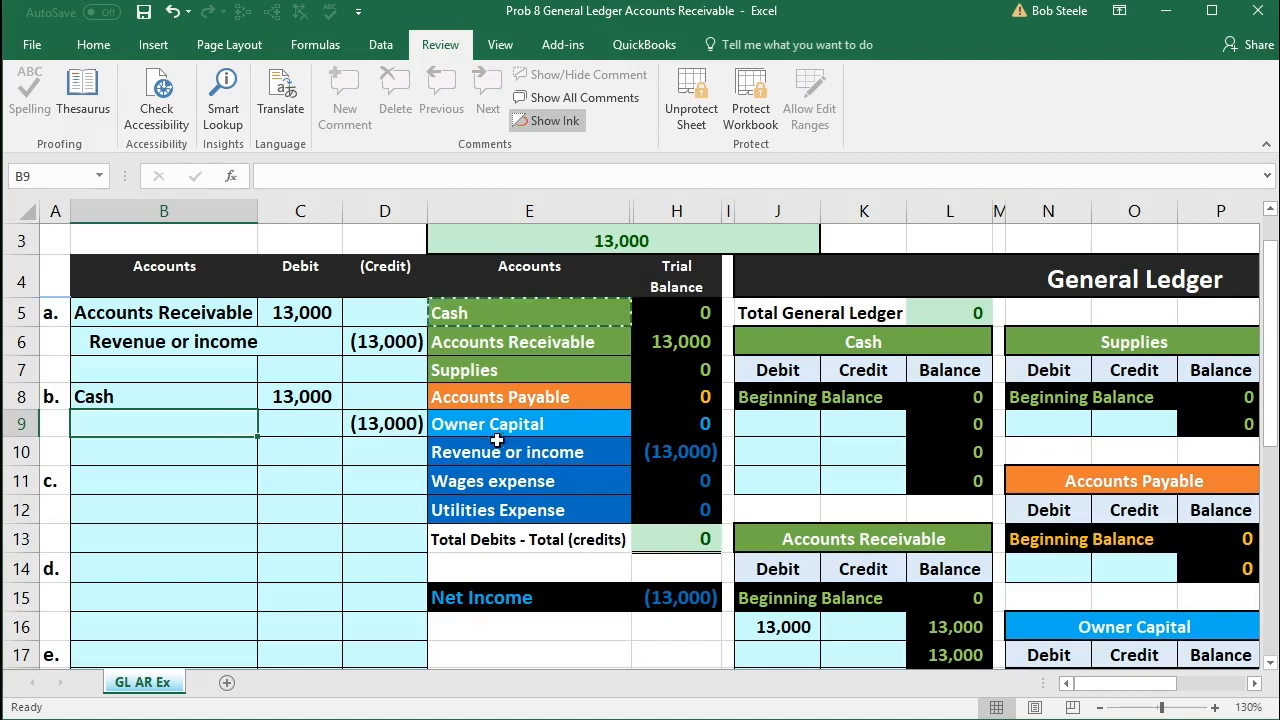
left_click(392, 340)
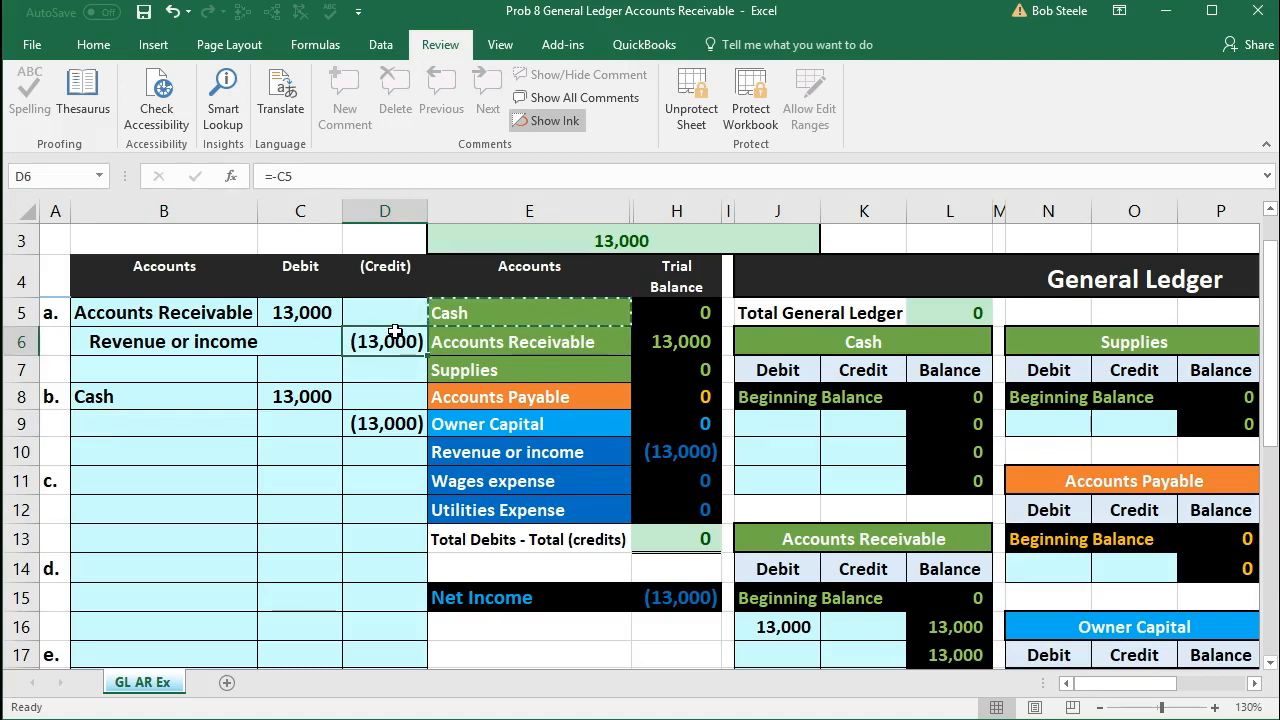
left_click(493, 342)
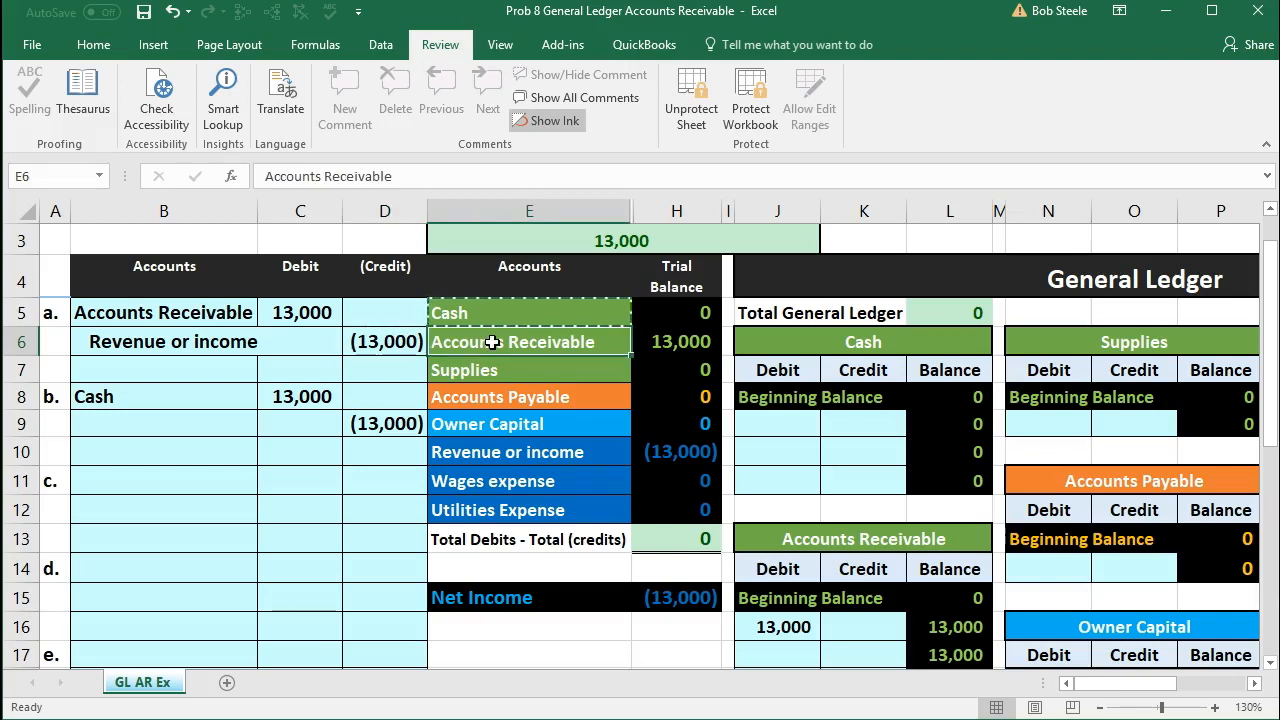
left_click(652, 342)
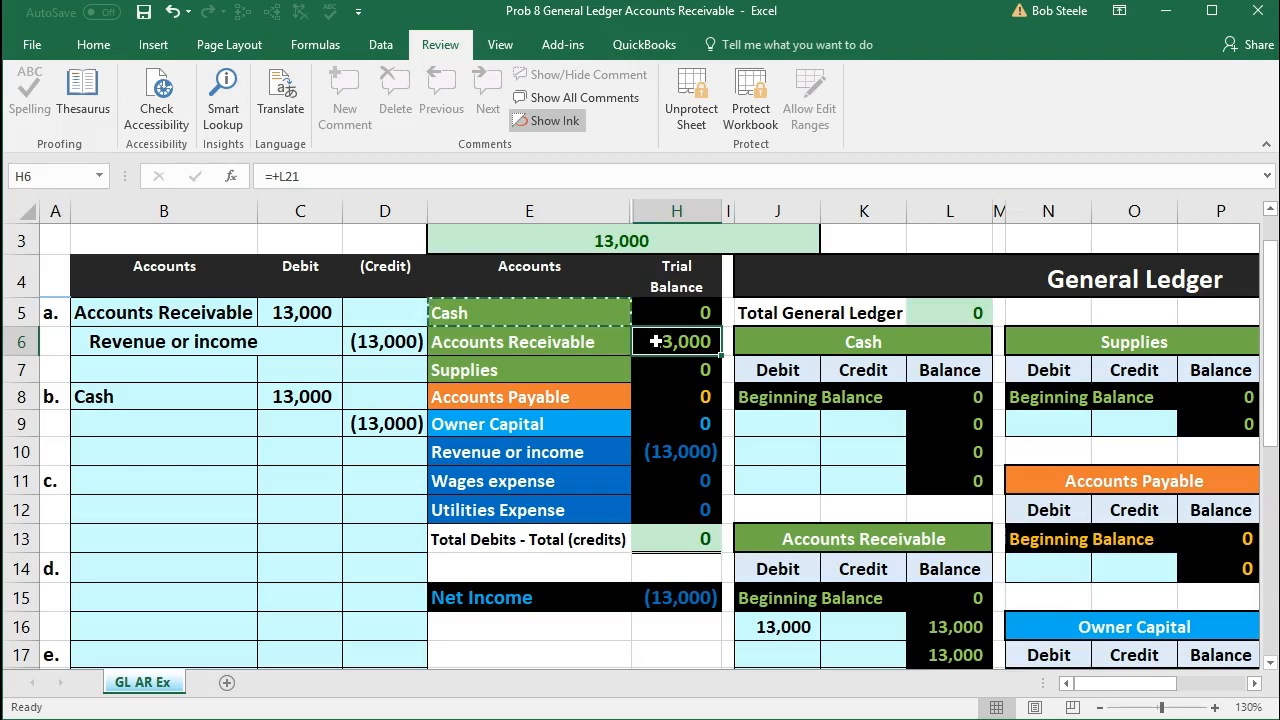
left_click(554, 341)
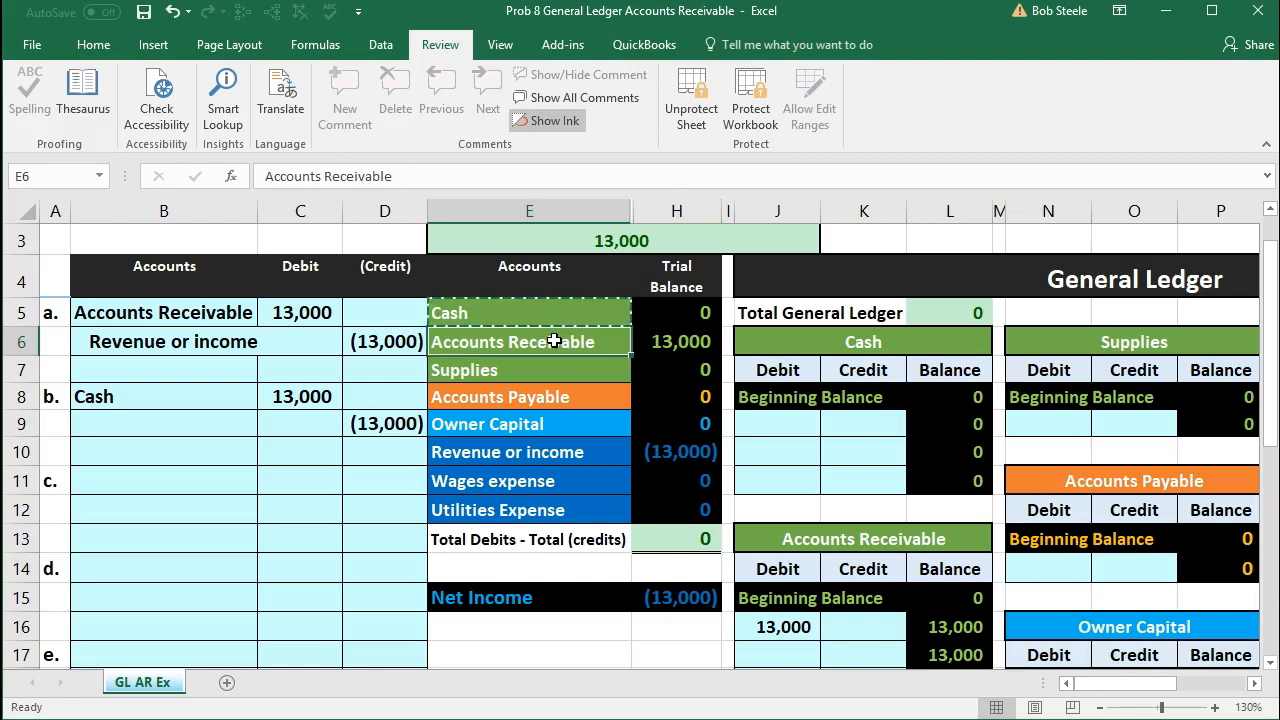
right_click(554, 341)
left_click(571, 374)
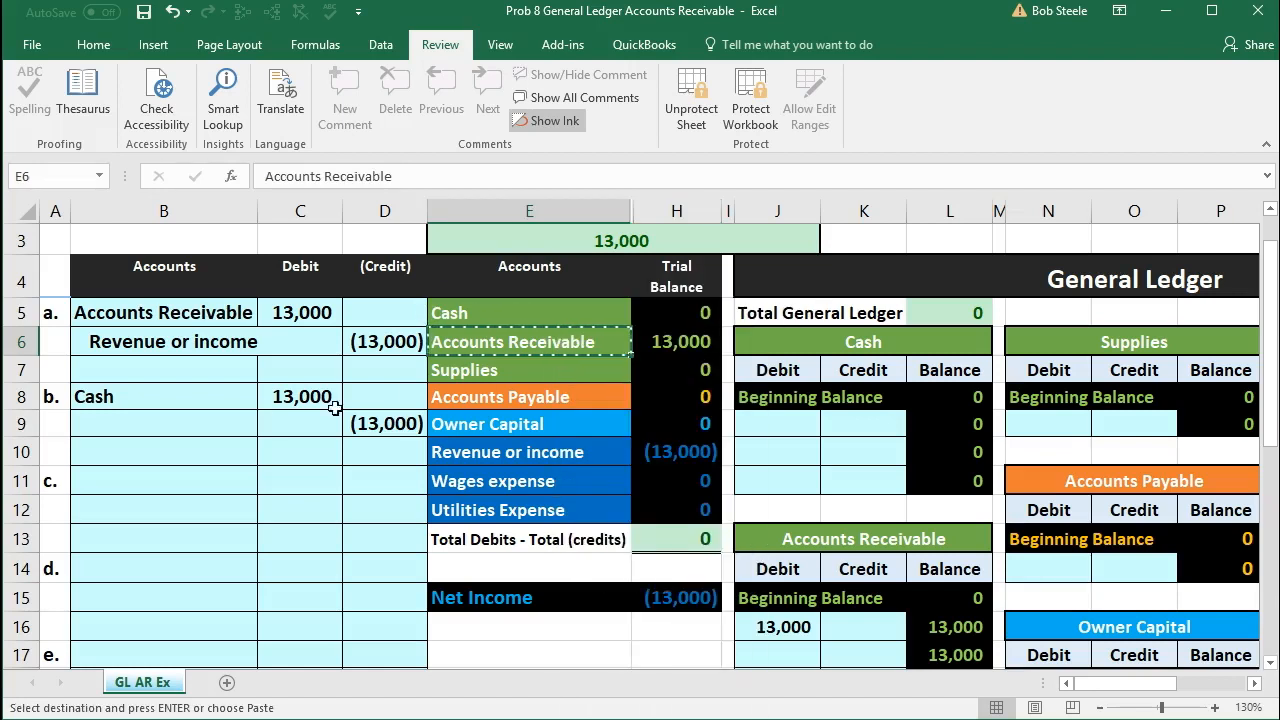
left_click(204, 423)
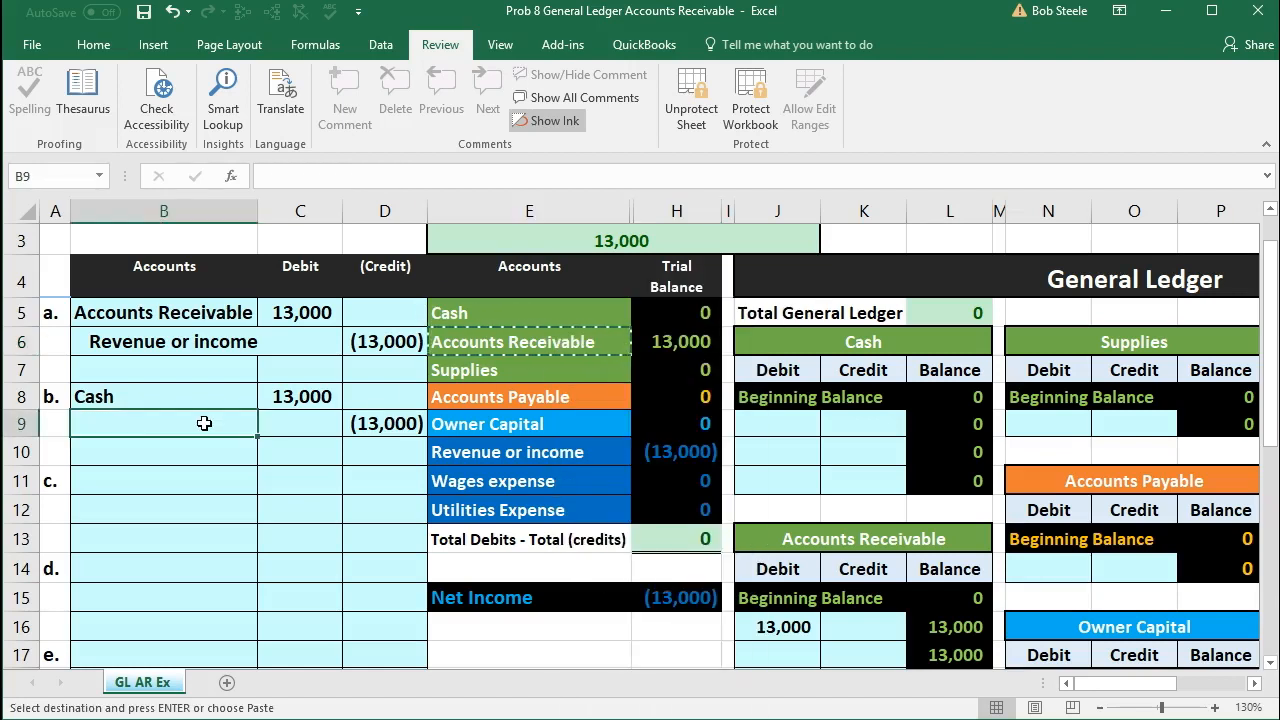
right_click(204, 423)
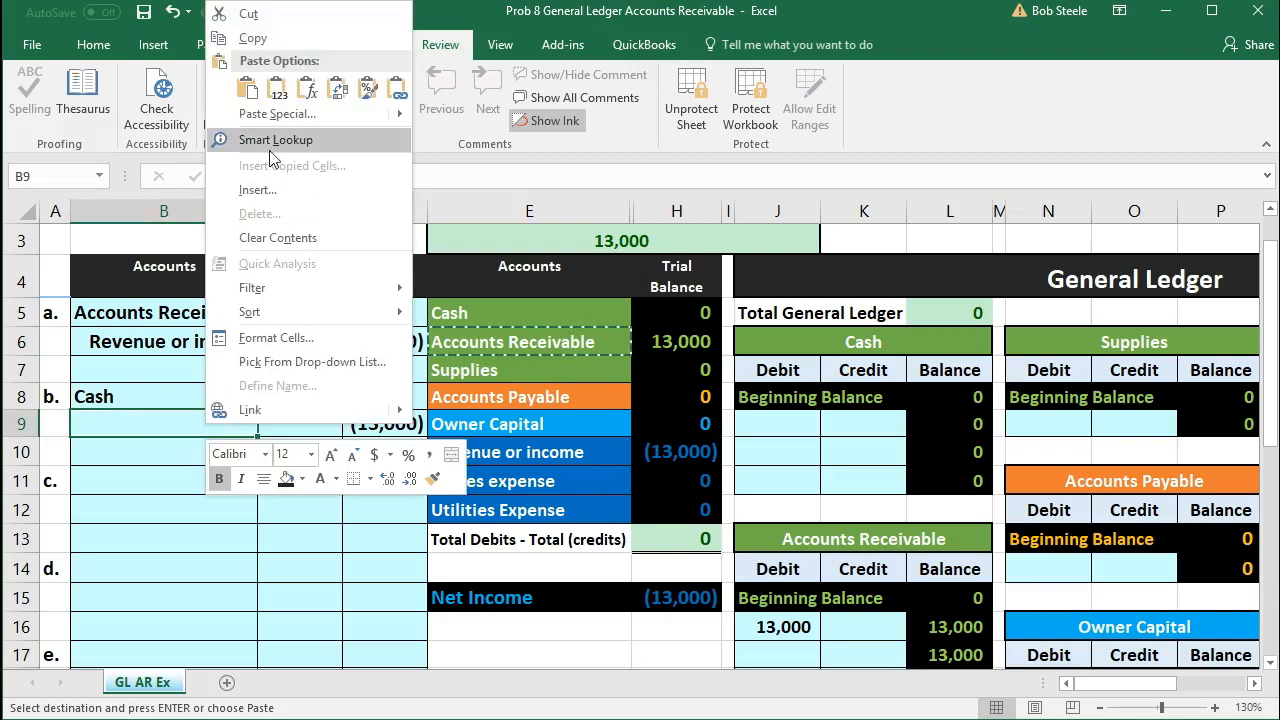
left_click(279, 92)
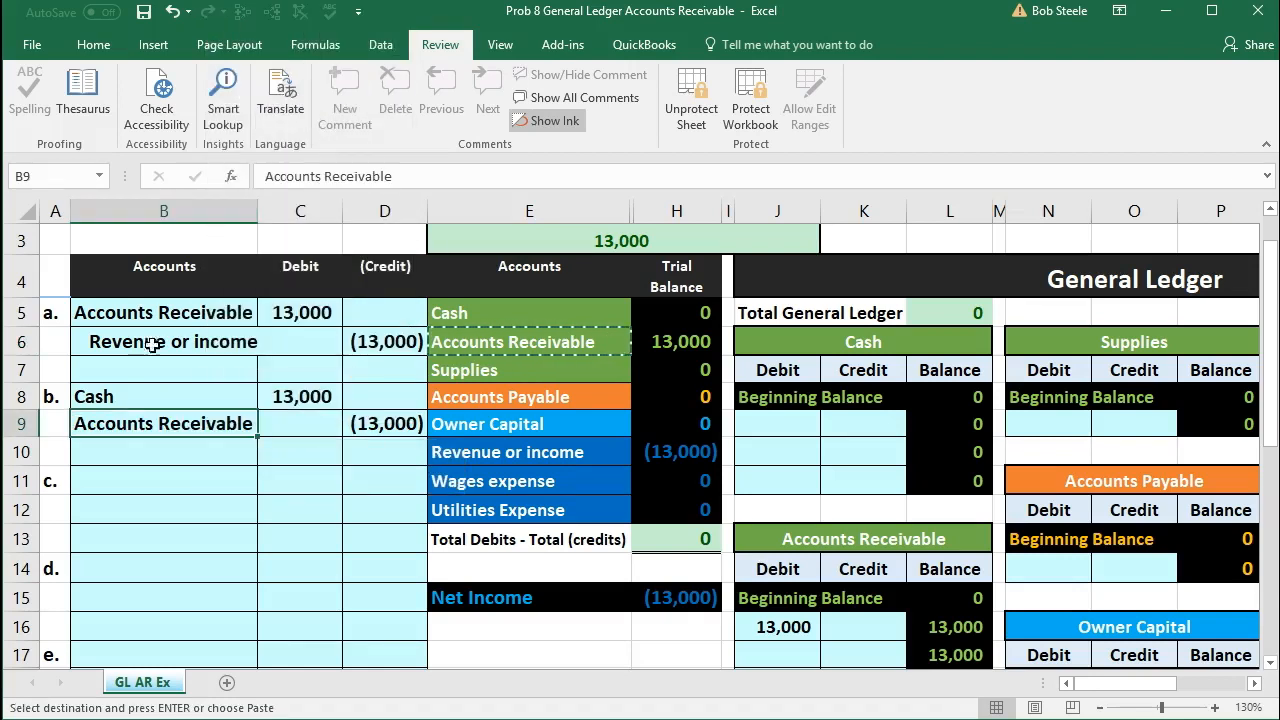
double_click(78, 424)
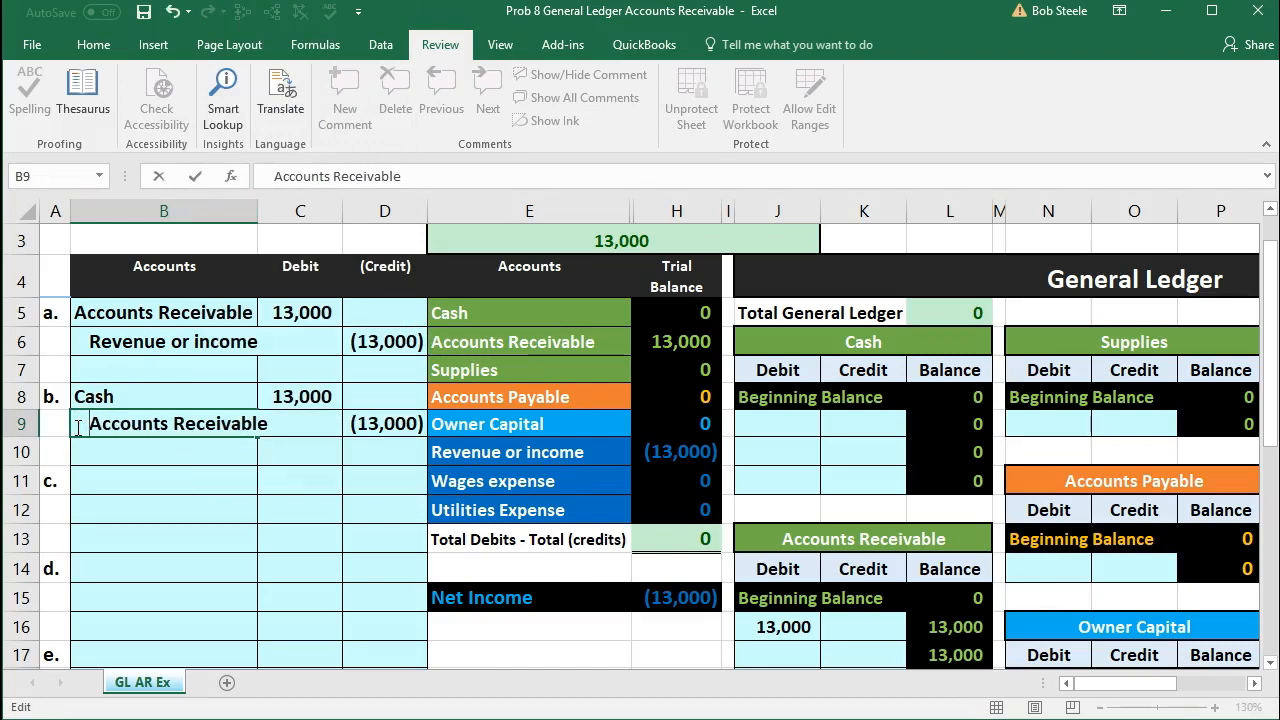
key("Return")
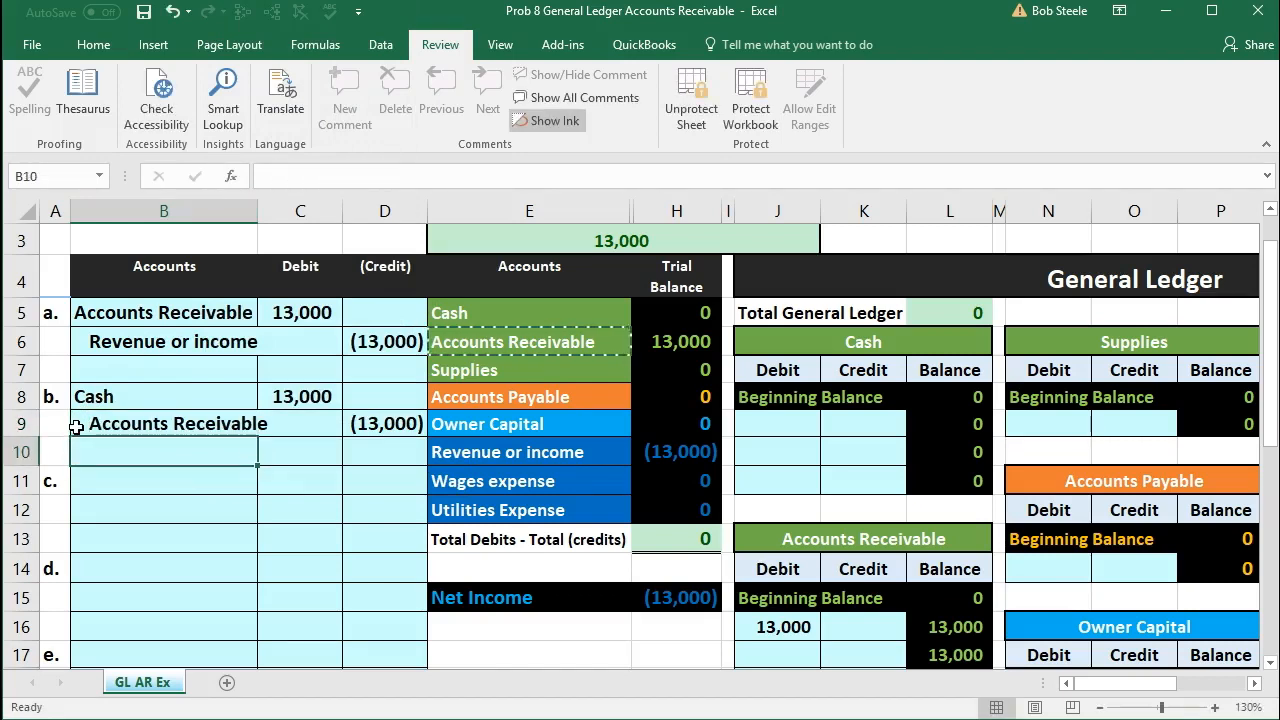
Step: Review entry b's debit and credit against the Cash and Accounts Receivable trial balance lines and the Cash ledger account
left_click(368, 425)
left_click(306, 395)
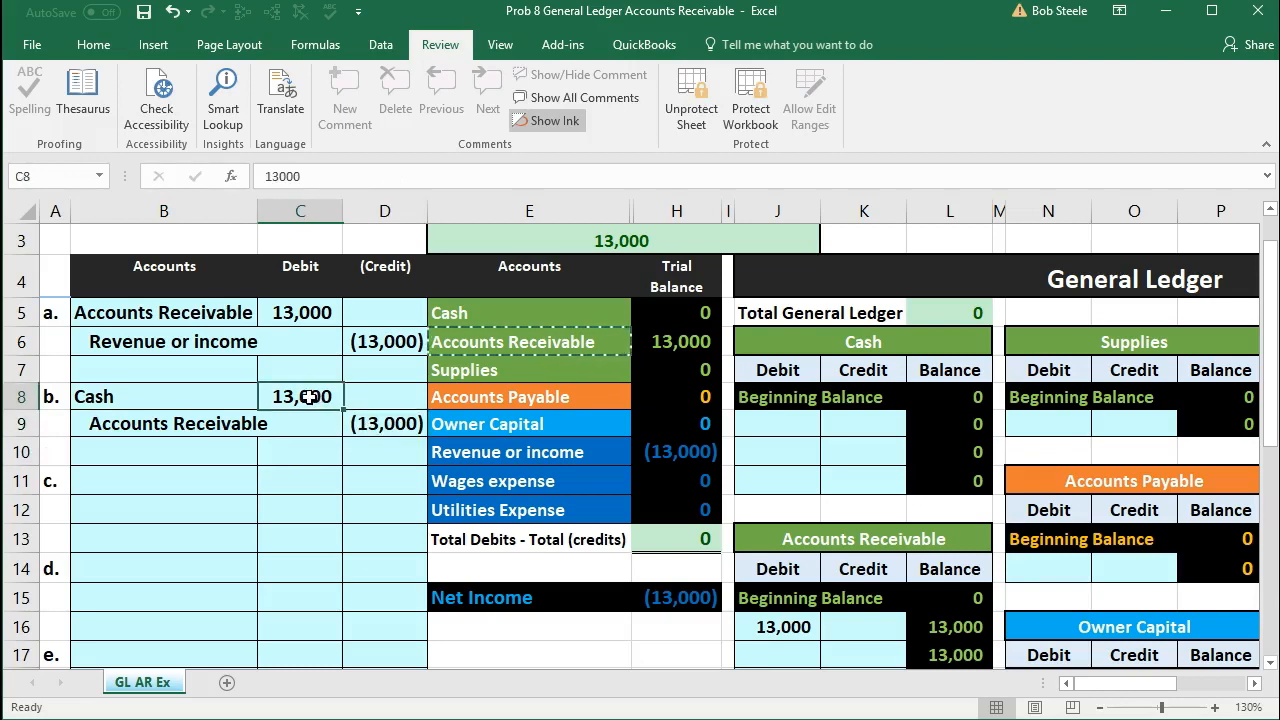
left_click(356, 424)
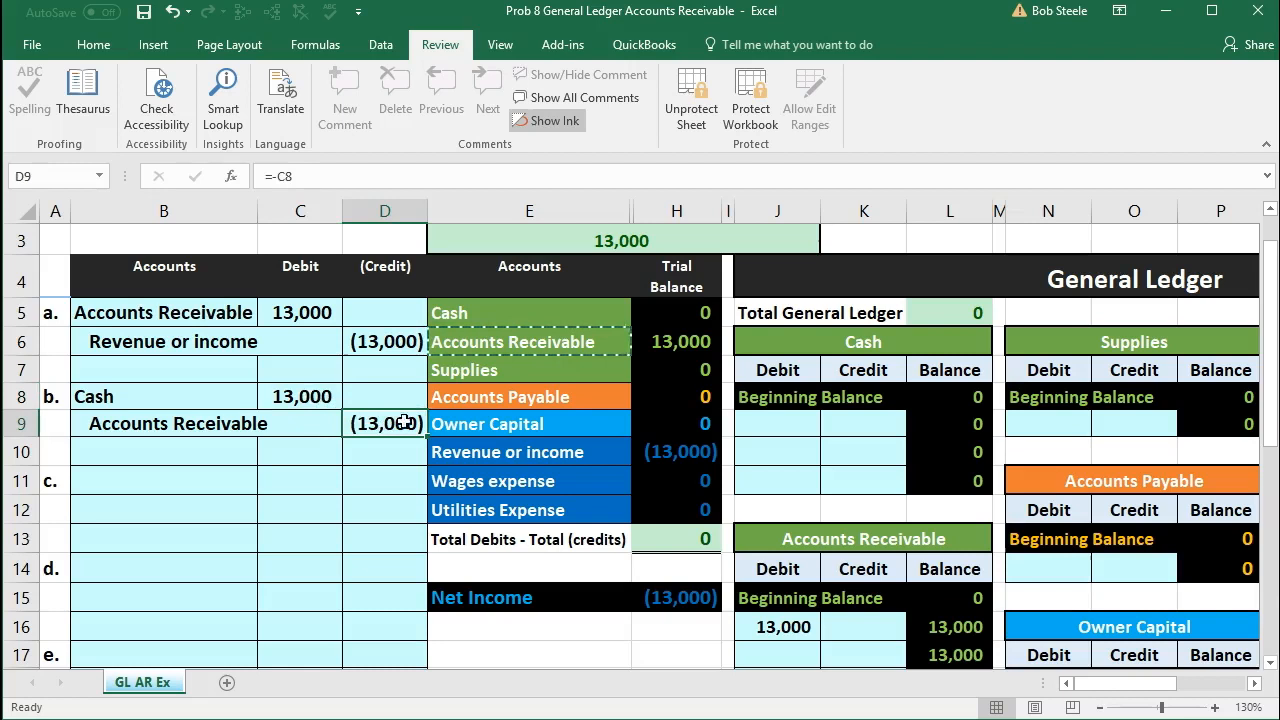
left_click(661, 341)
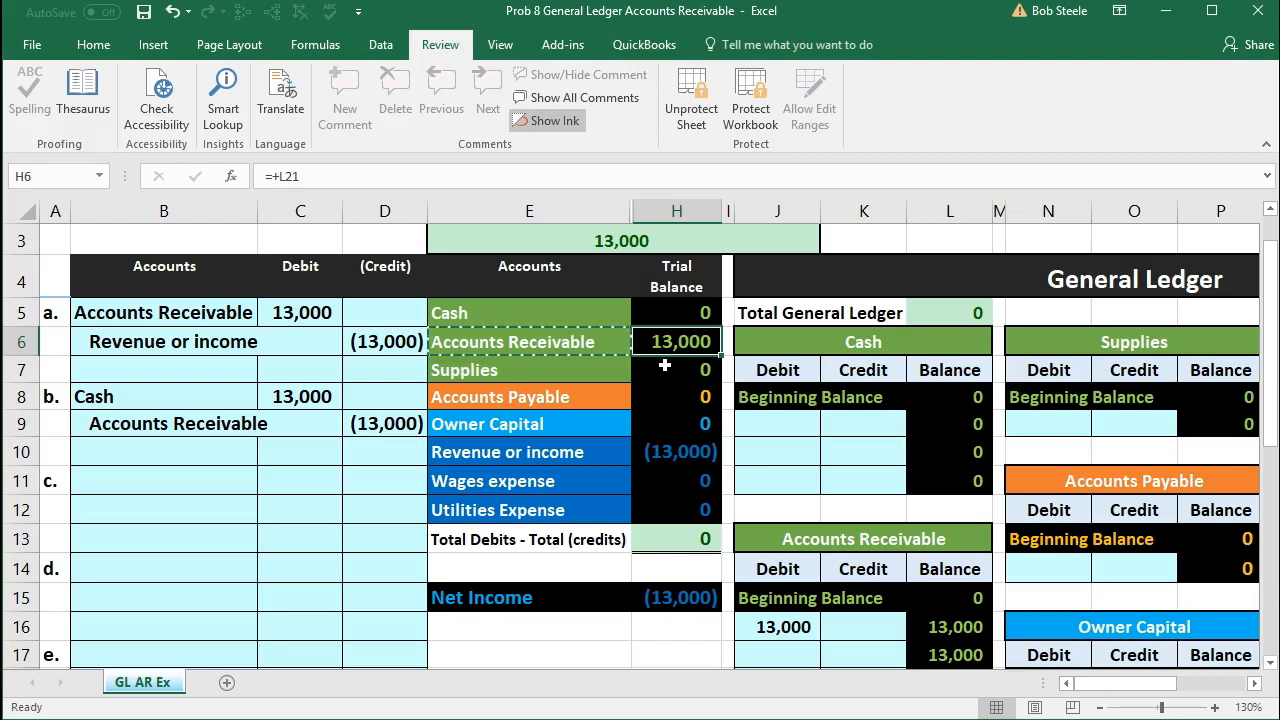
left_click_drag(168, 397, 348, 425)
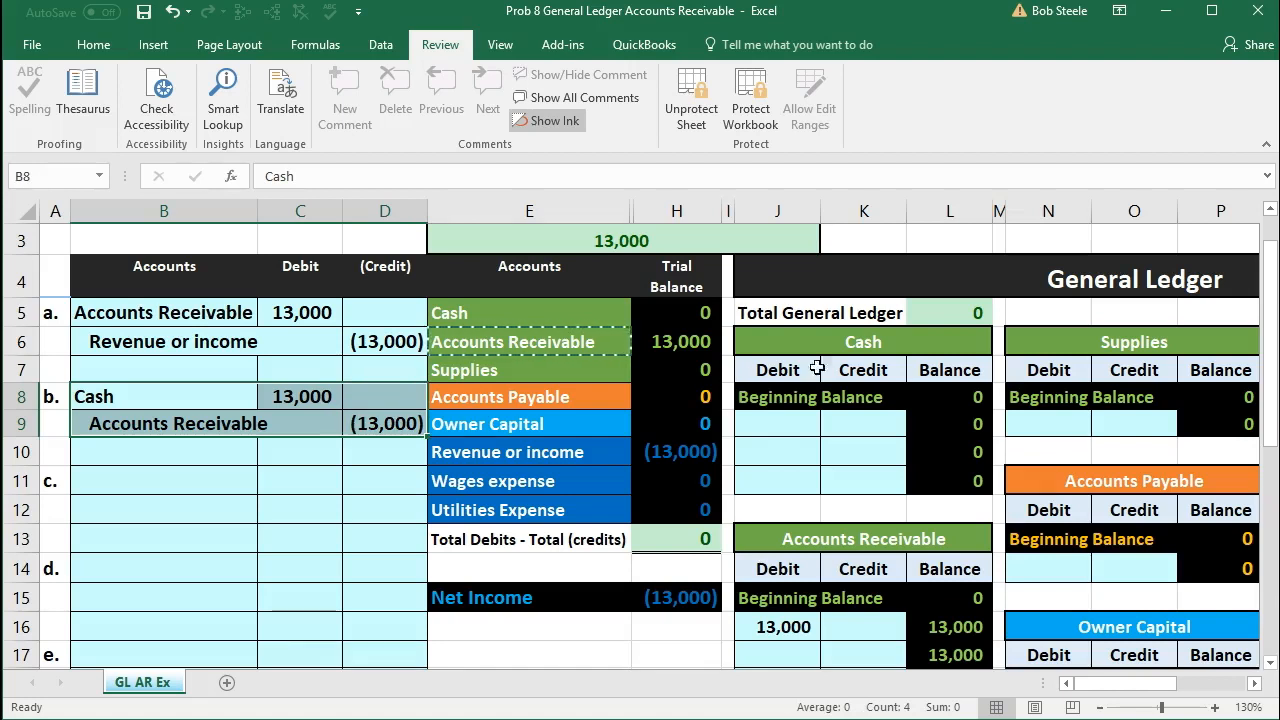
left_click_drag(222, 397, 290, 393)
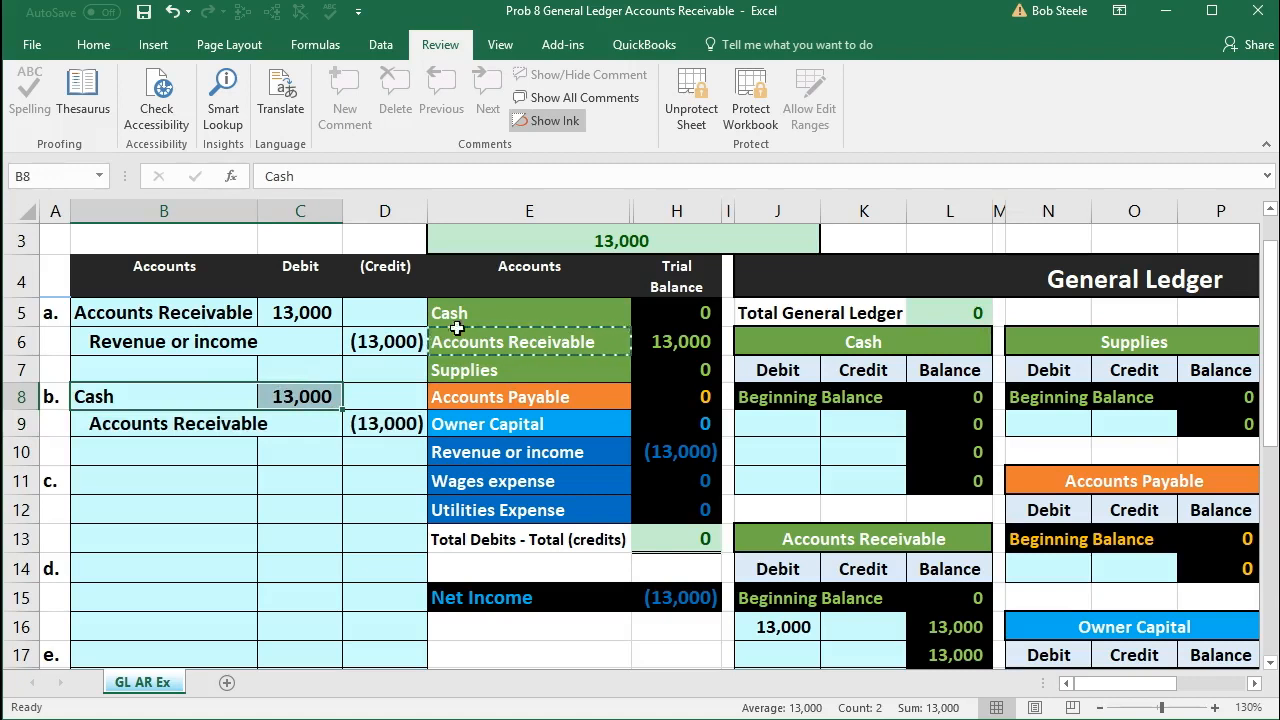
left_click_drag(486, 313, 645, 320)
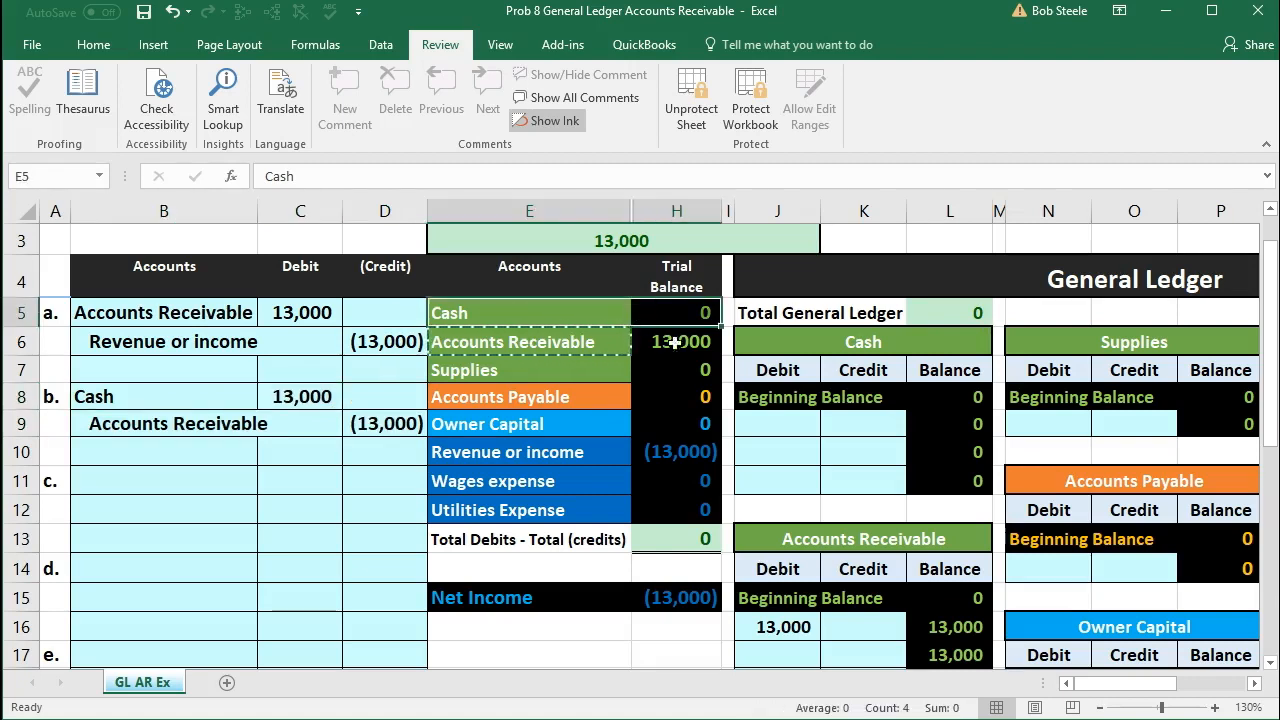
left_click_drag(803, 345, 922, 365)
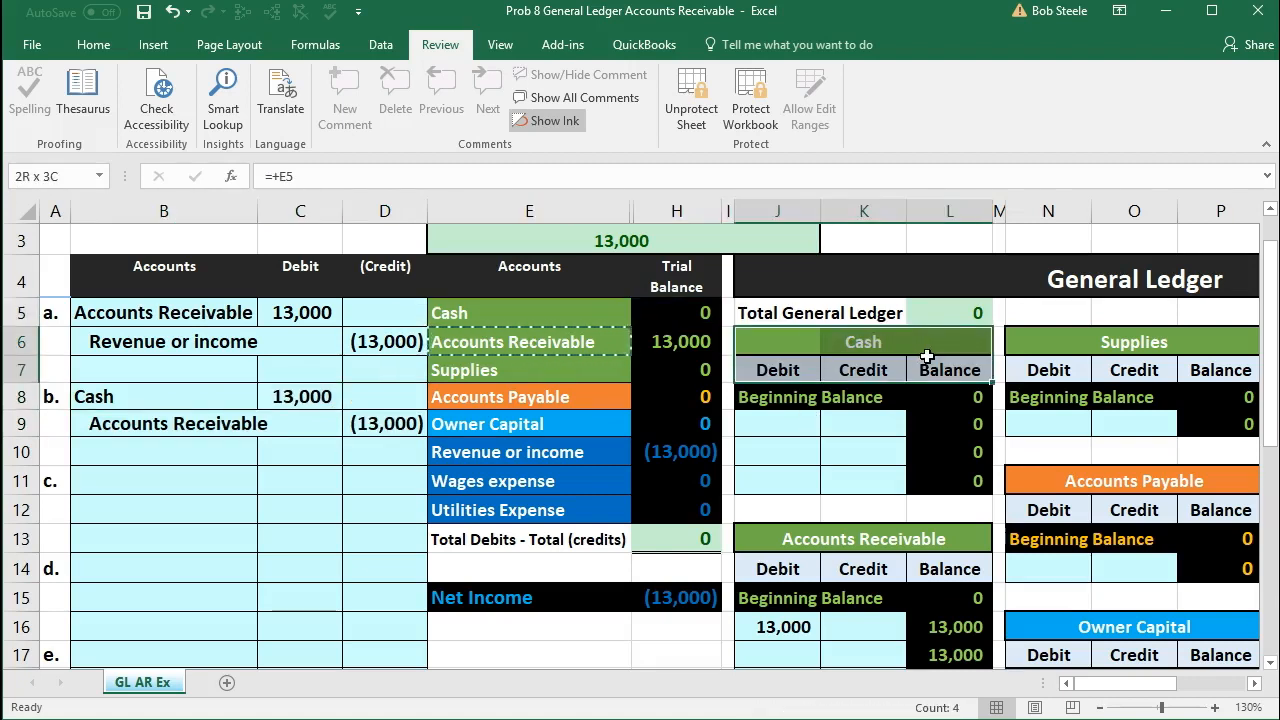
Step: Post entry b's debit to the Cash ledger account by entering the formula =C8 in J9
left_click(337, 396)
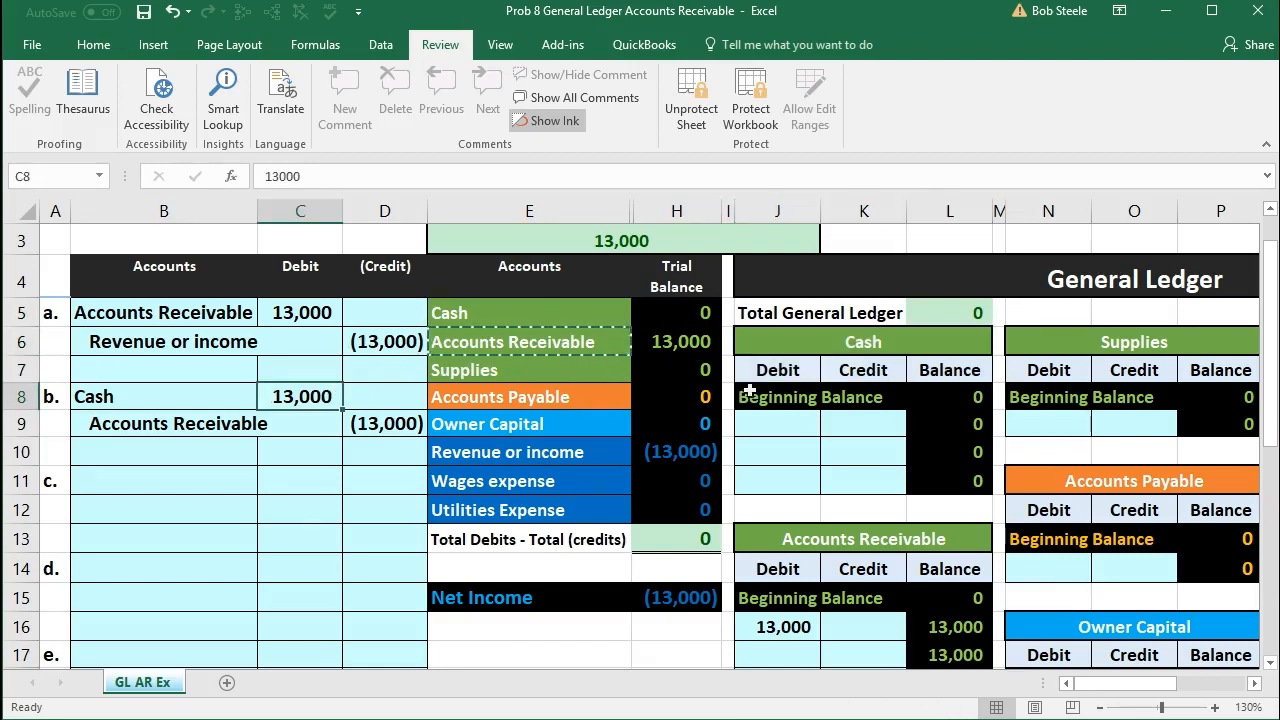
left_click(795, 426)
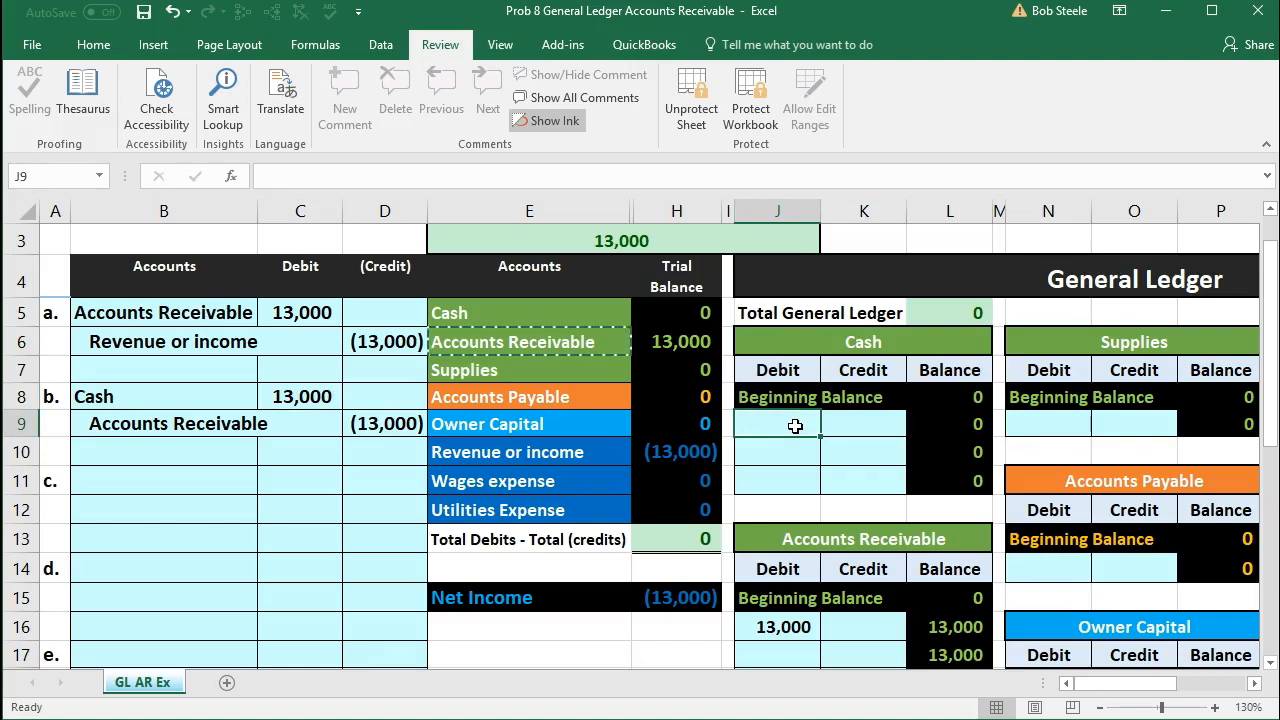
type("=")
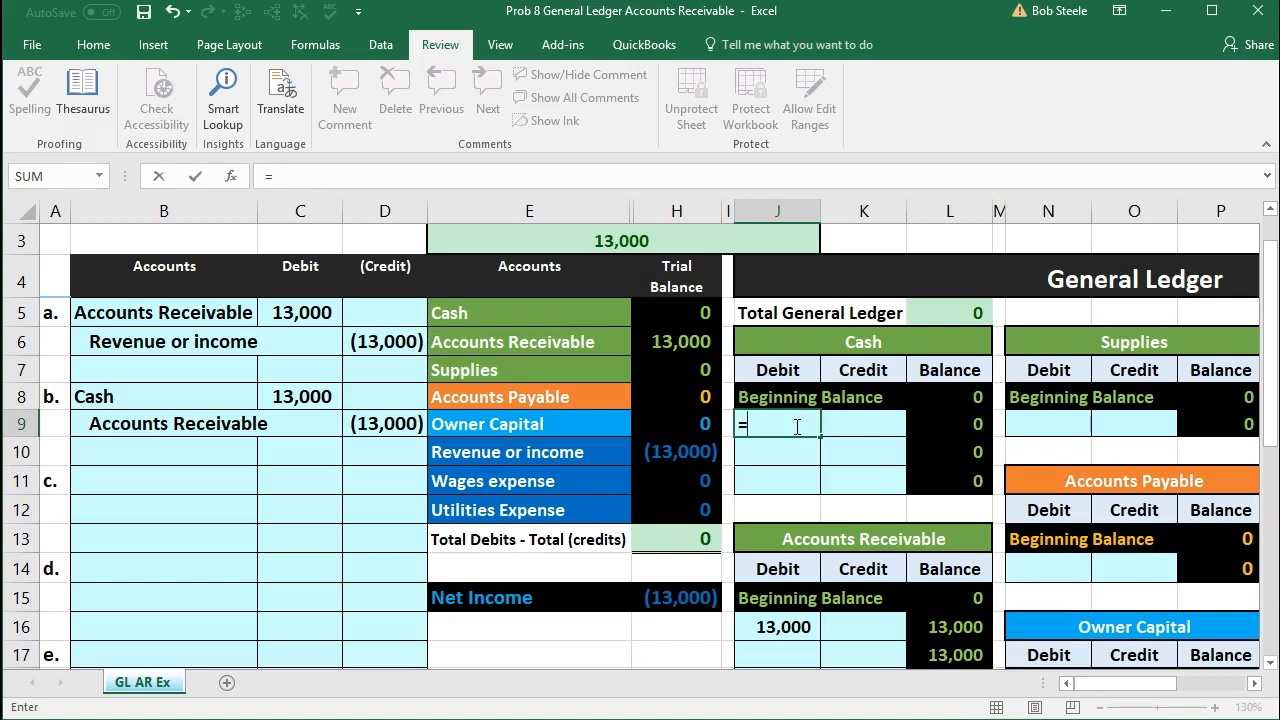
left_click(312, 398)
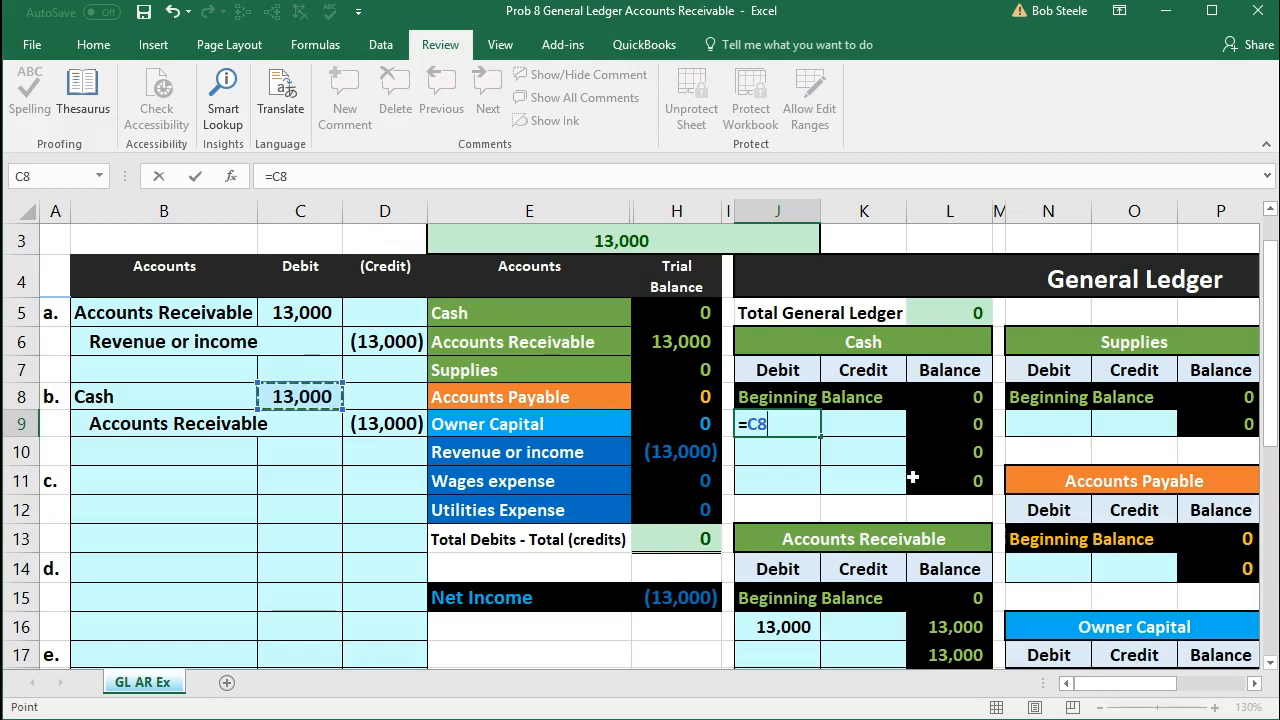
left_click(804, 427)
key("Return")
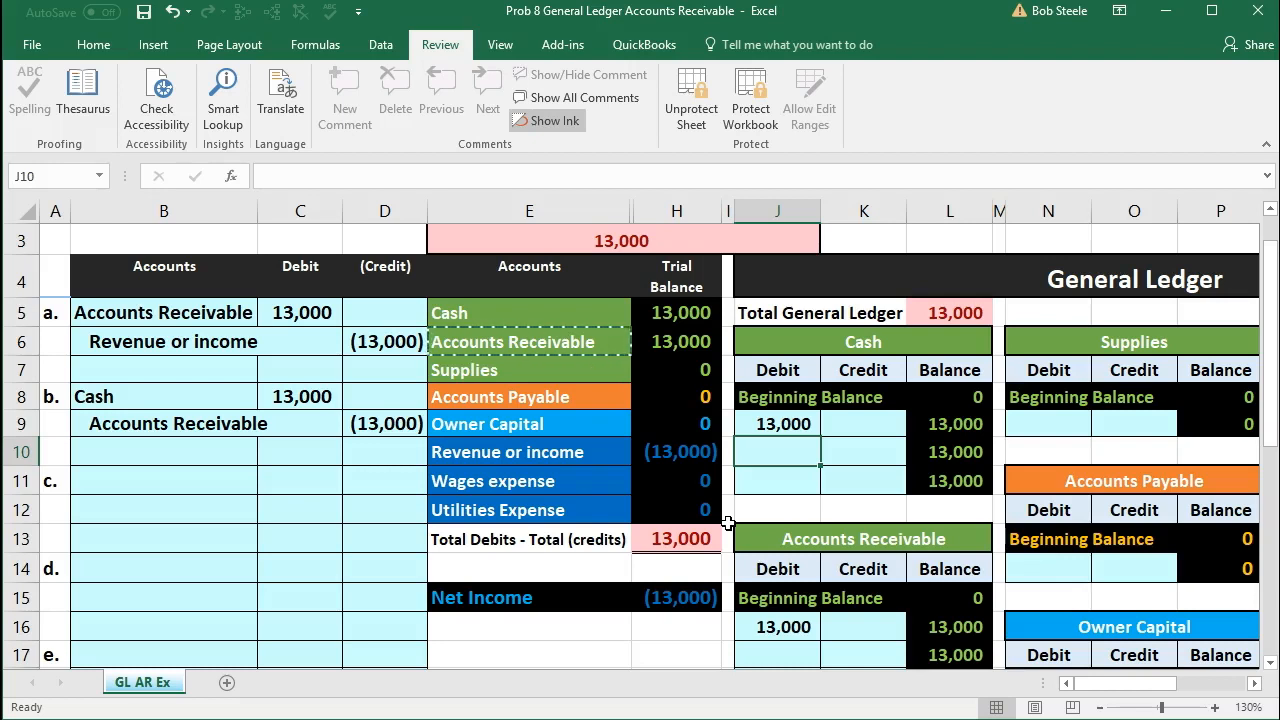
Step: Post entry b's credit to the Accounts Receivable ledger account by entering the formula =D9 in K17
left_click_drag(181, 422, 359, 423)
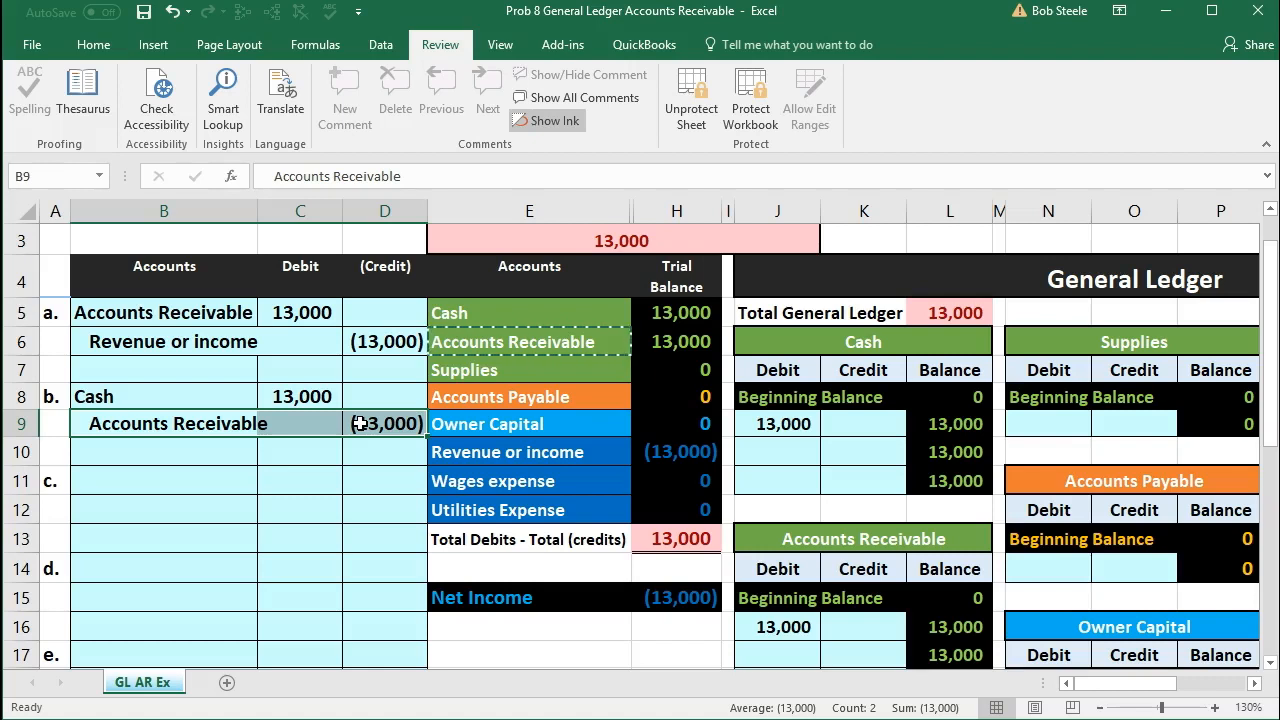
left_click_drag(460, 345, 660, 347)
scroll(760, 444, "down", 1)
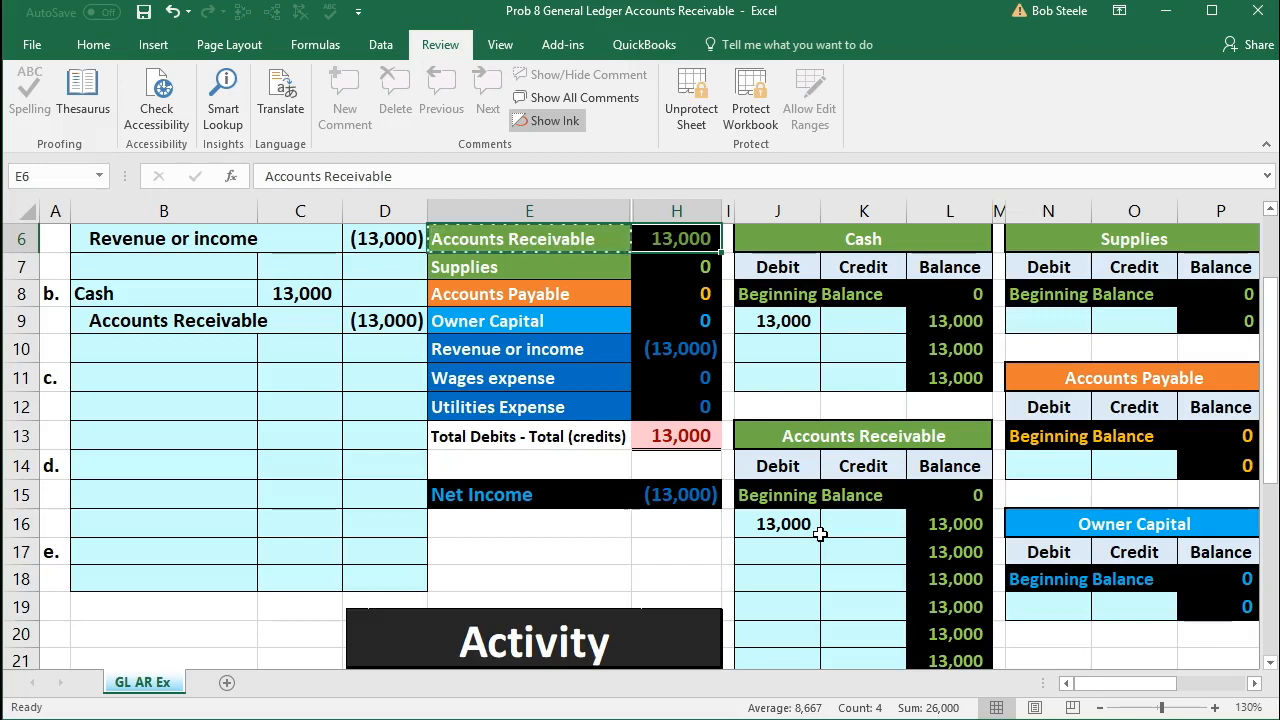
left_click(396, 322)
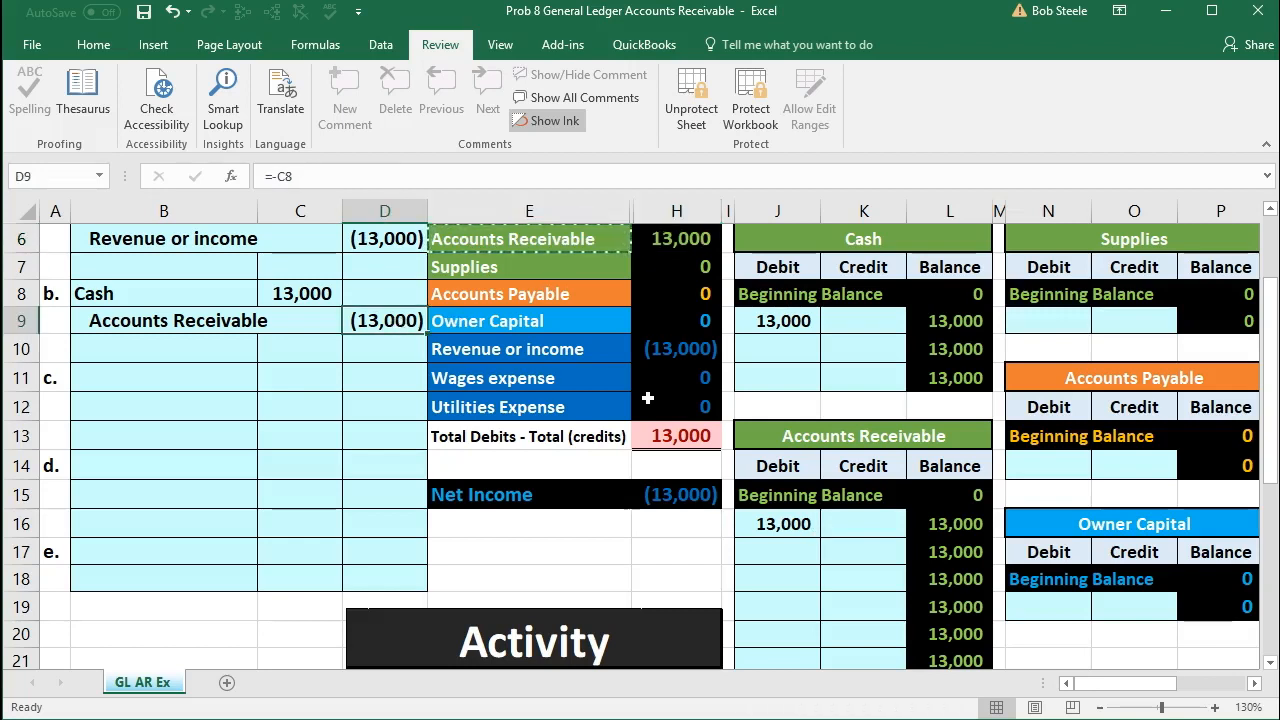
left_click(866, 464)
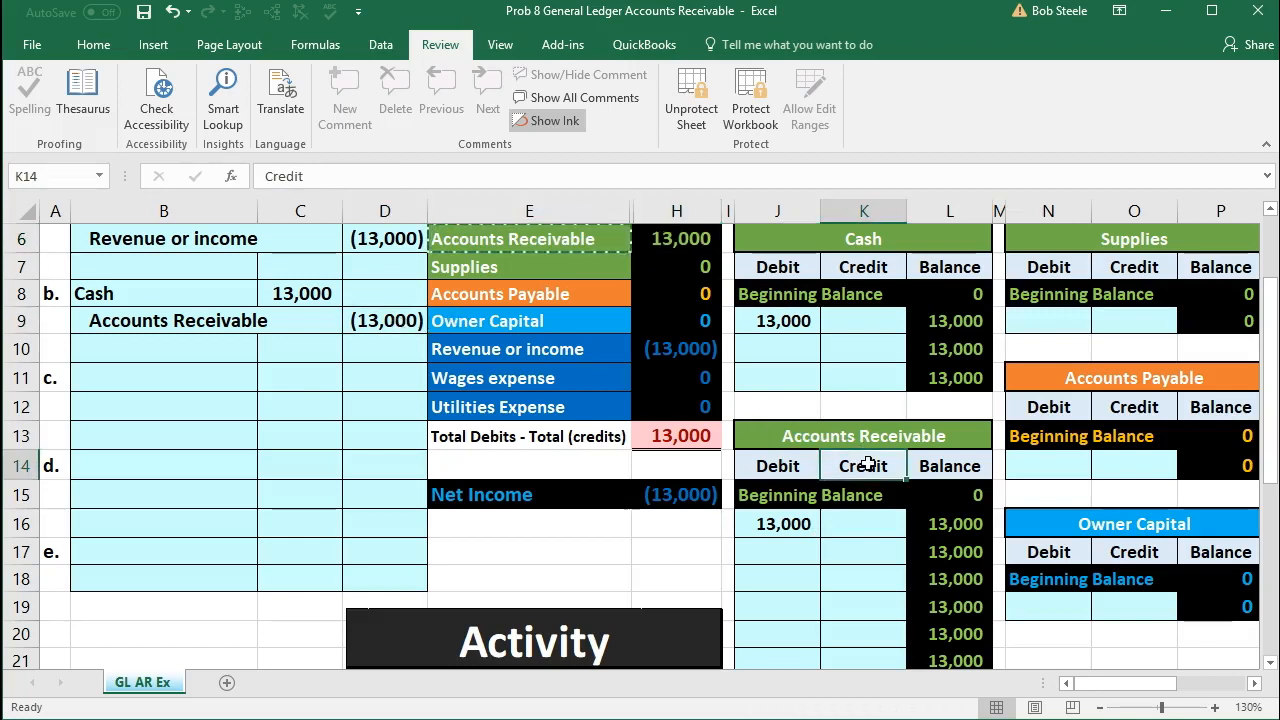
left_click(873, 549)
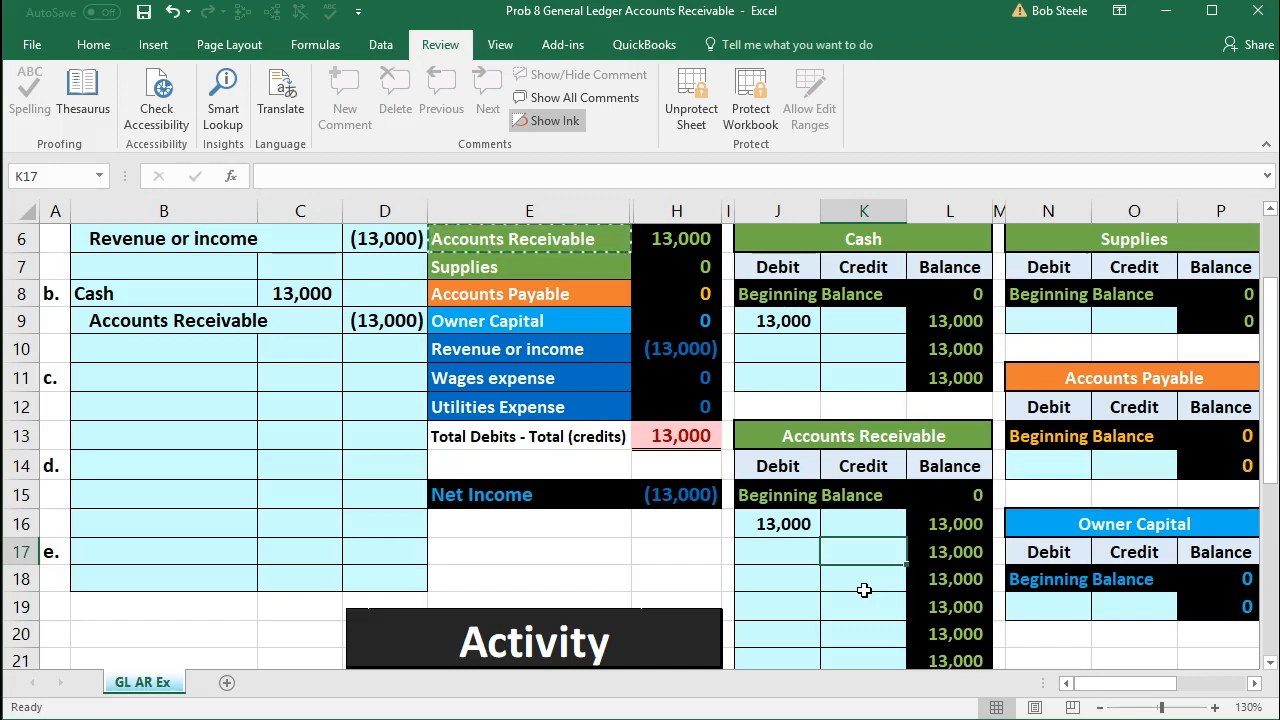
type("=")
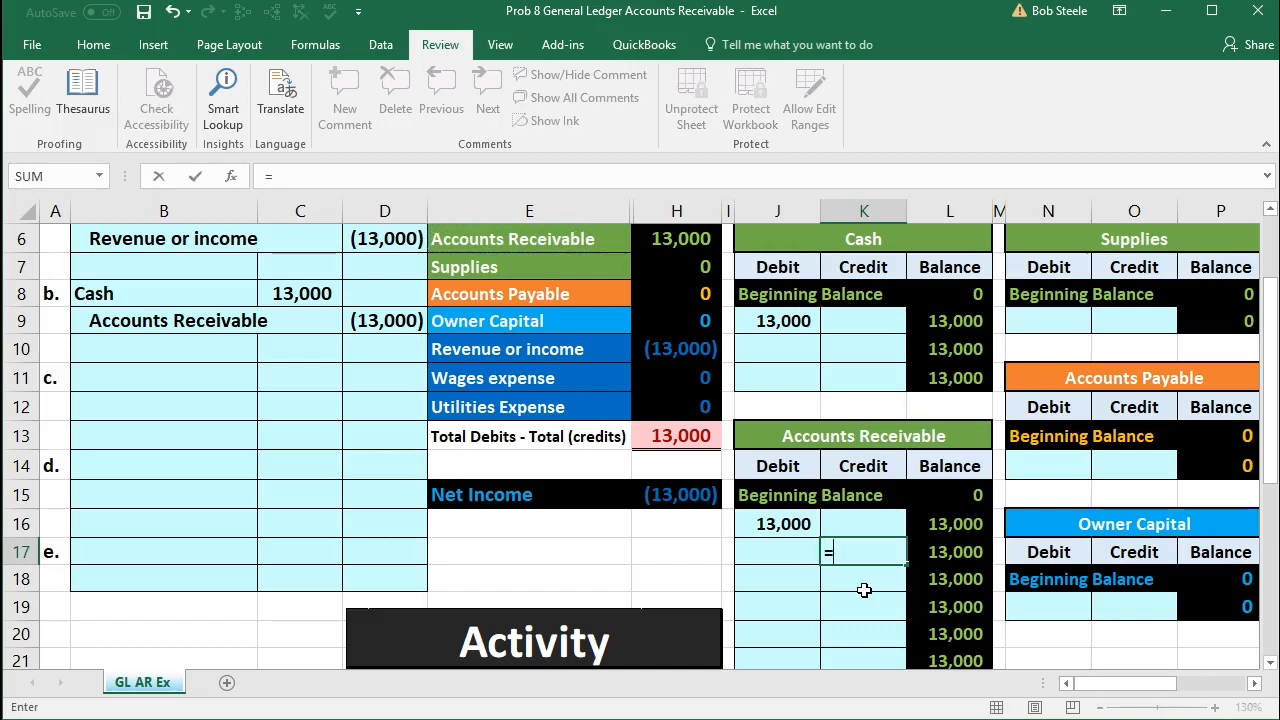
left_click(378, 318)
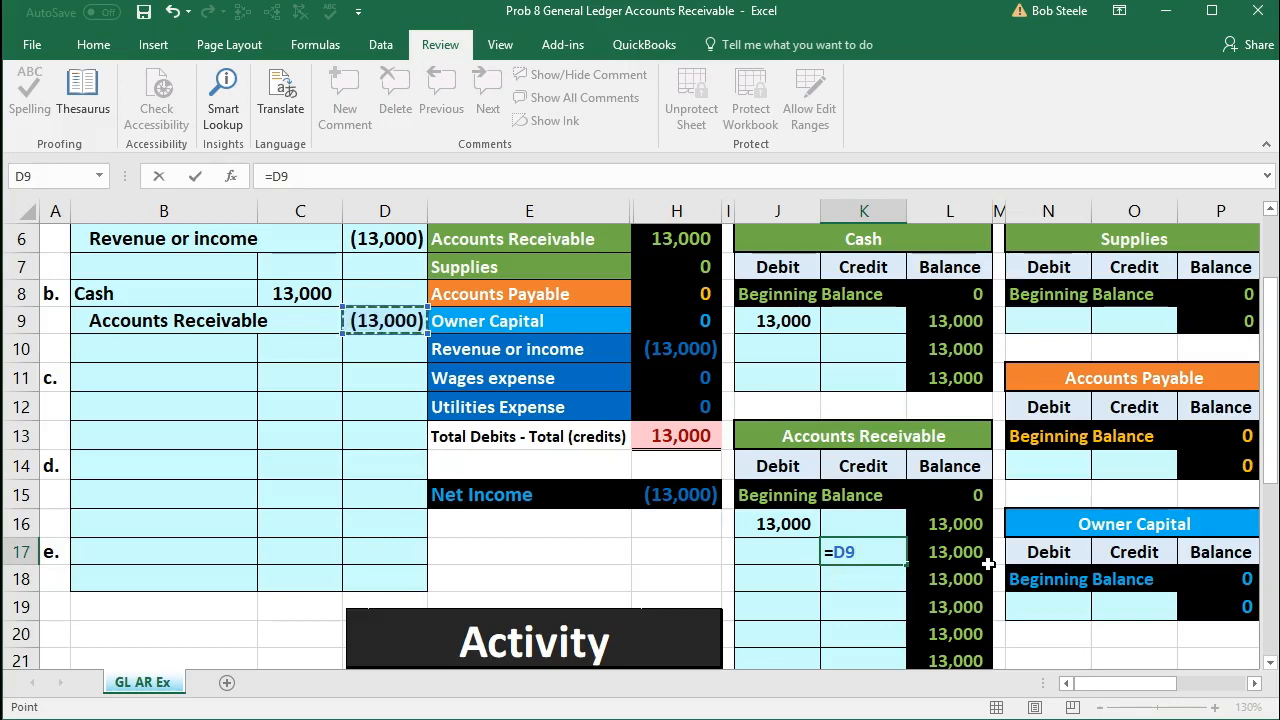
scroll(988, 565, "up", 1)
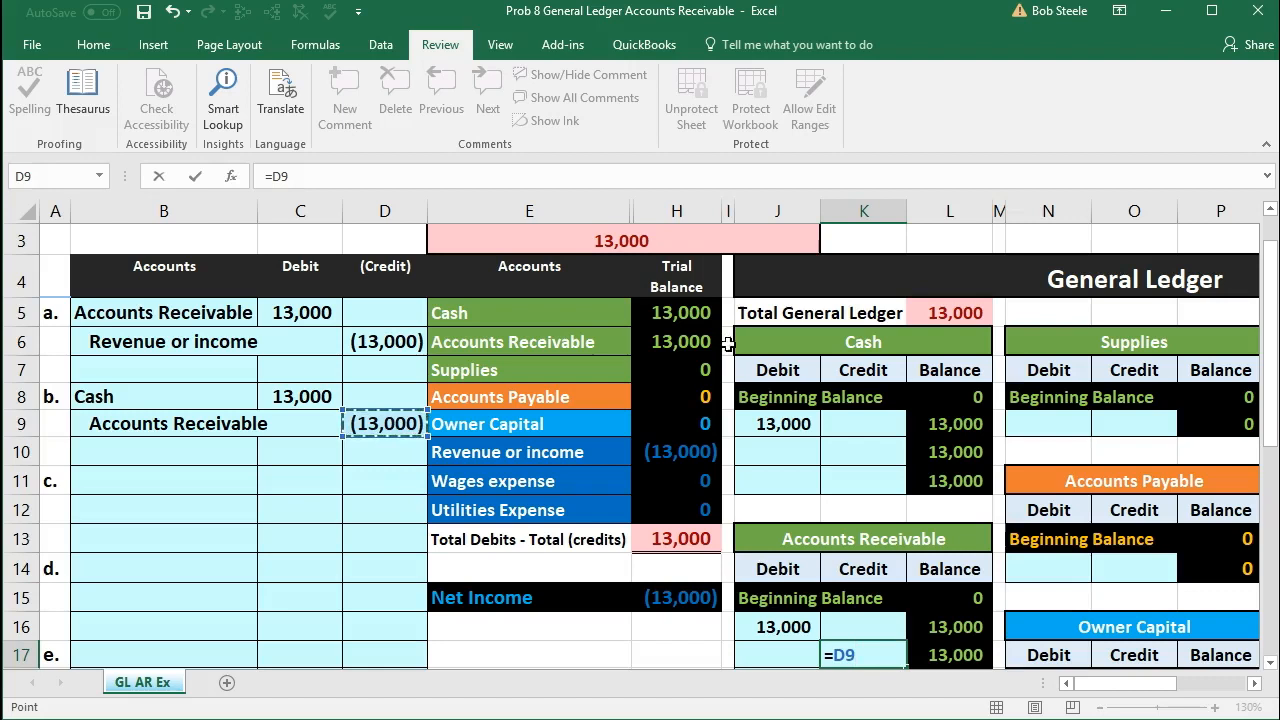
scroll(760, 527, "down", 1)
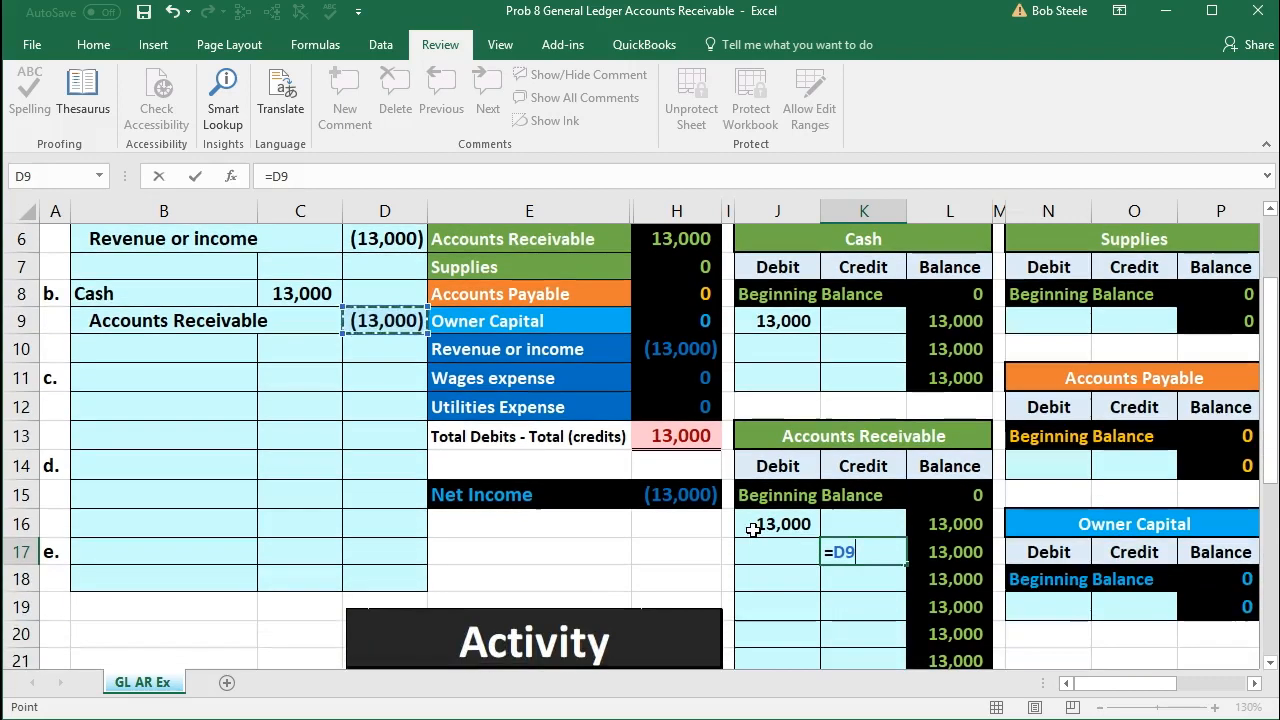
key("Return")
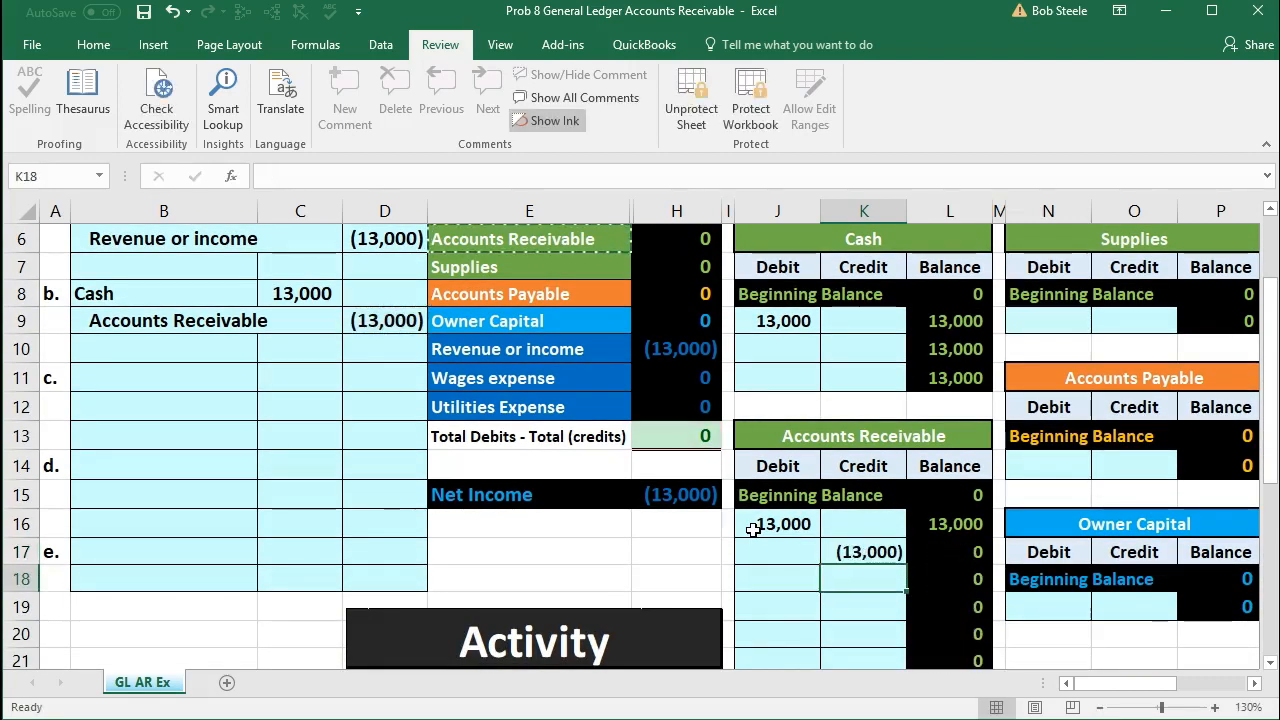
Step: Review the Cash and Revenue or income lines of the trial balance and read transaction c in the Activity list
scroll(753, 530, "up", 1)
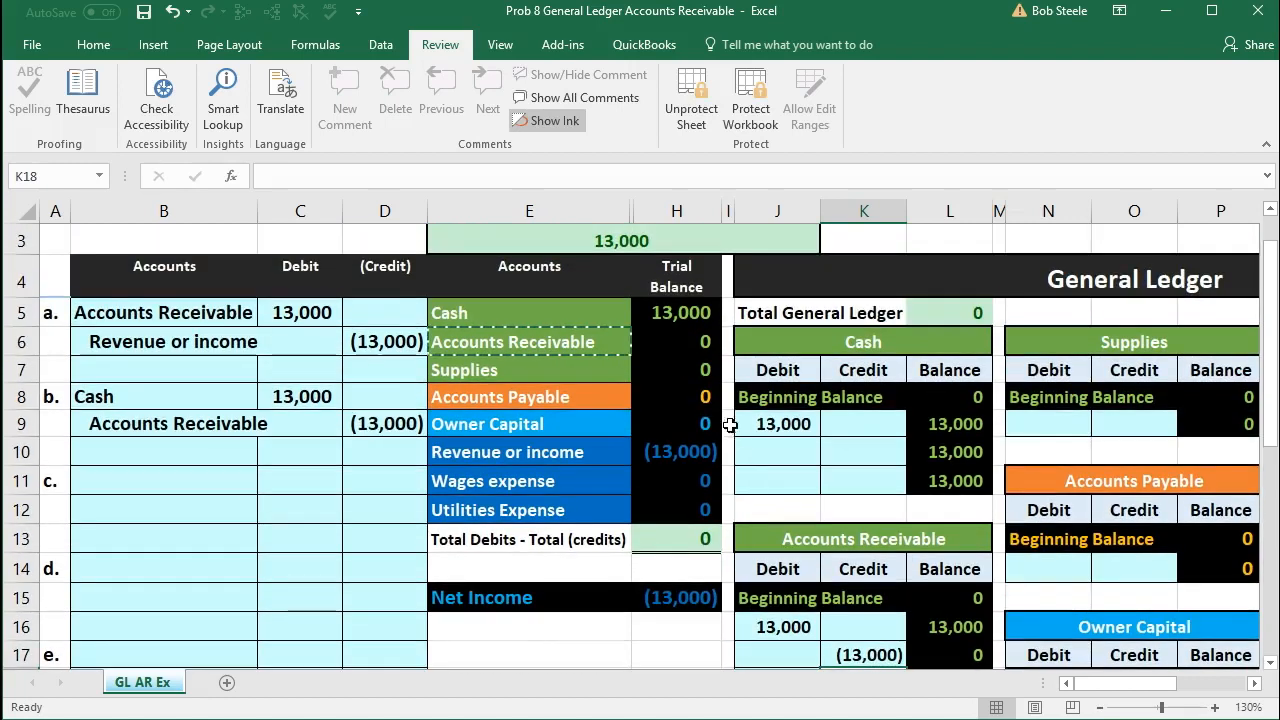
left_click(665, 313)
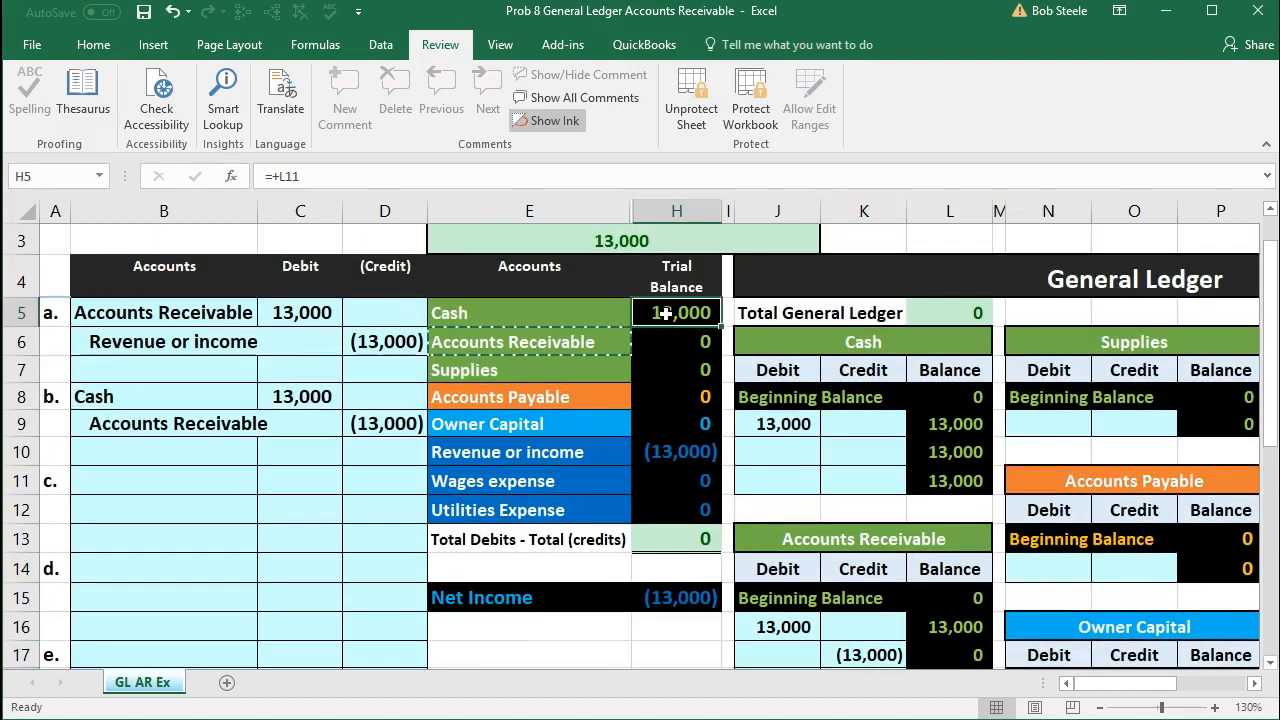
left_click(676, 452)
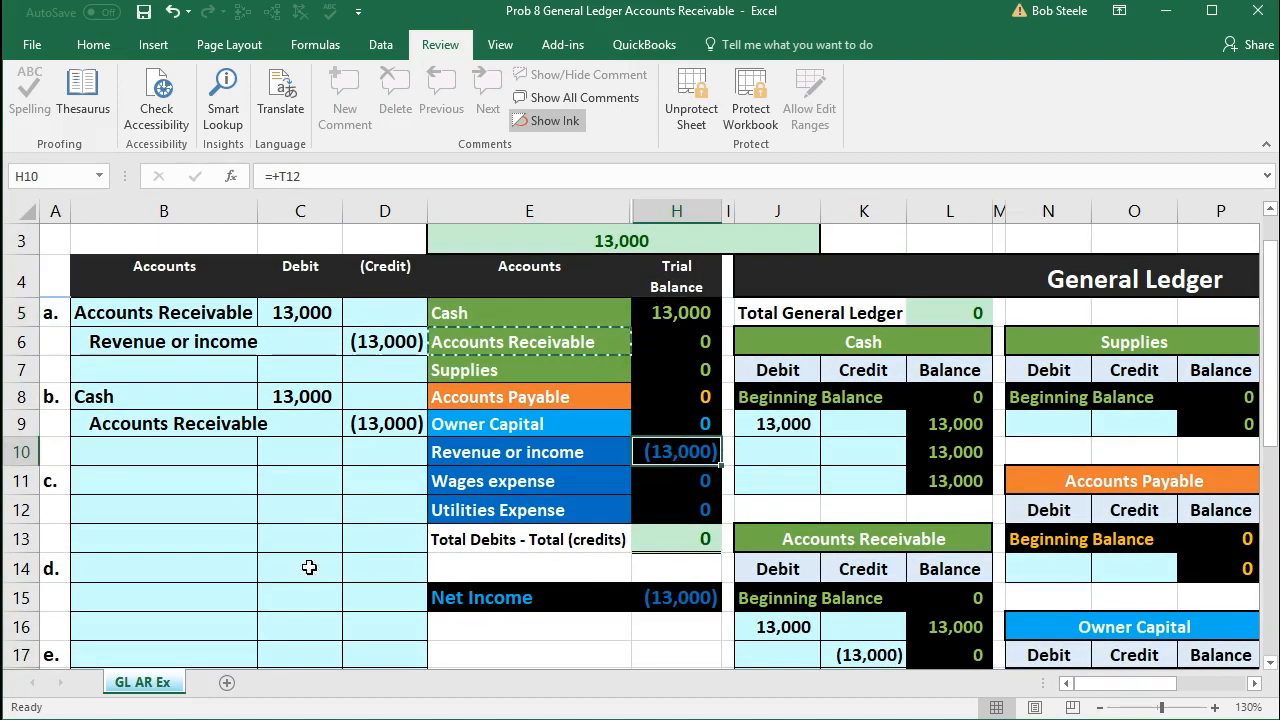
left_click(257, 572)
scroll(257, 575, "down", 4)
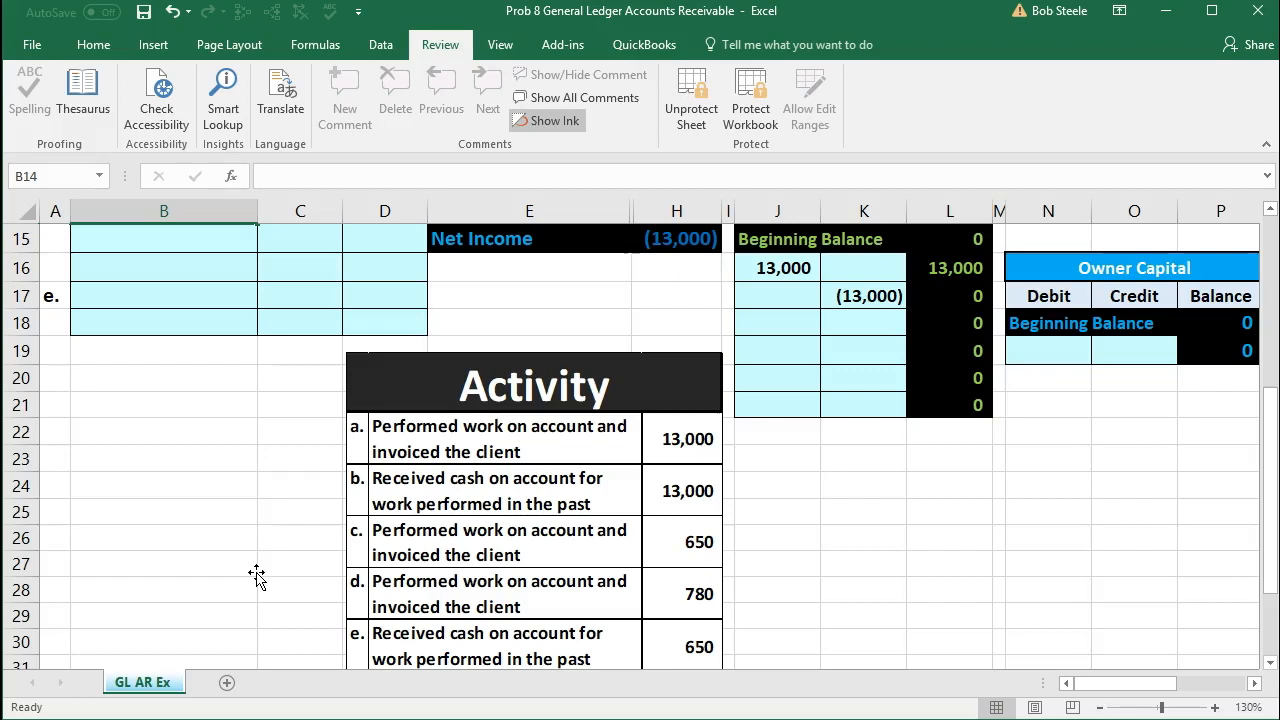
scroll(257, 575, "up", 4)
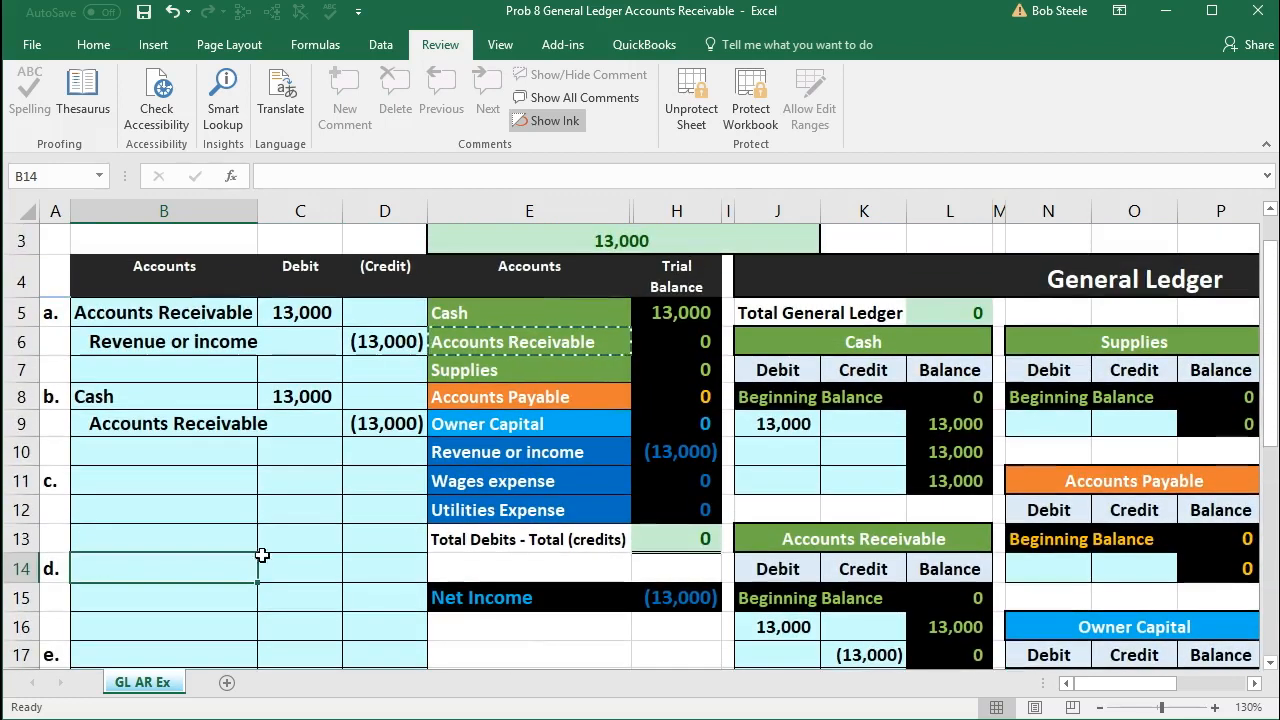
left_click_drag(575, 316, 639, 320)
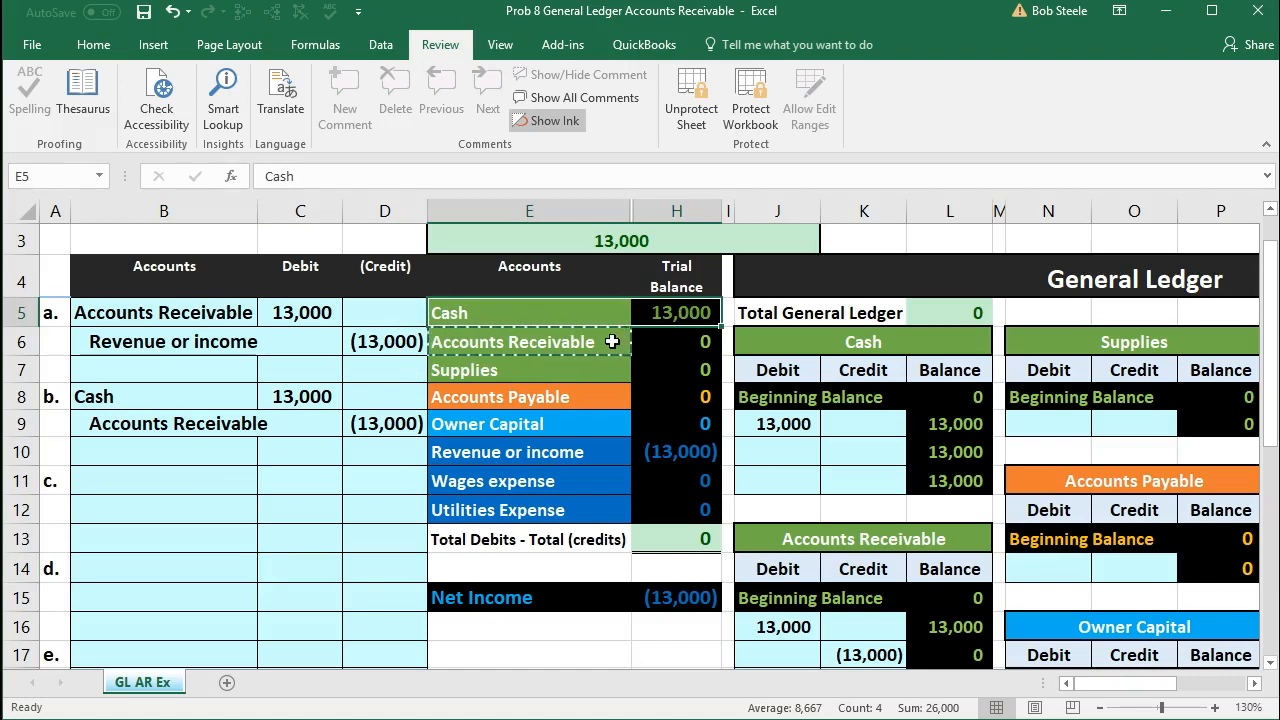
Step: Copy the Accounts Receivable account name from the trial balance into B11 as values only, as entry c's debit account
left_click(612, 342)
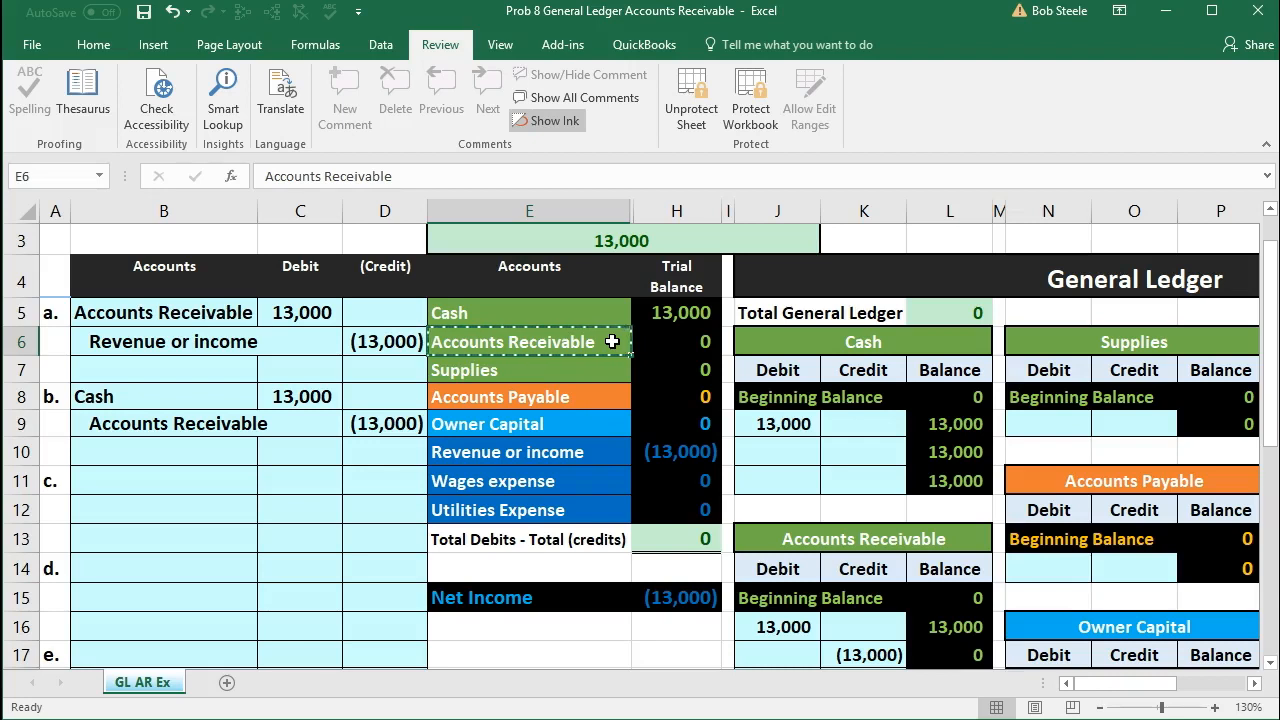
right_click(612, 342)
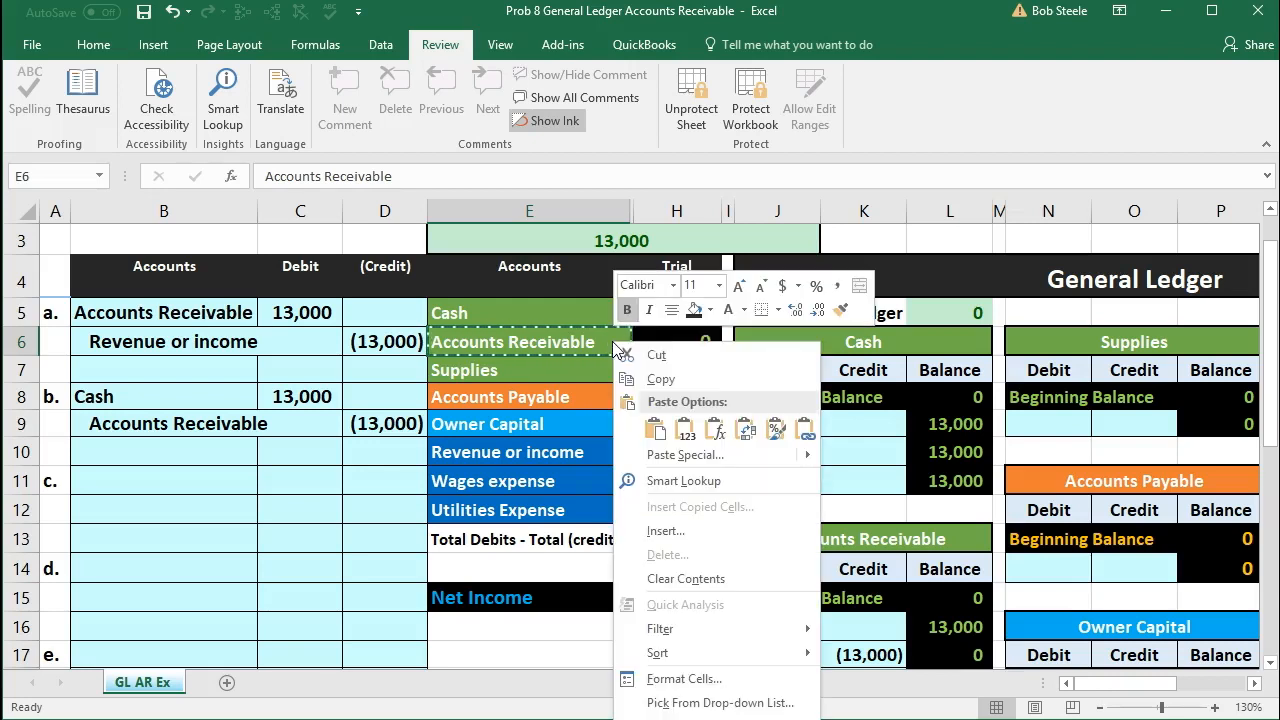
left_click(632, 375)
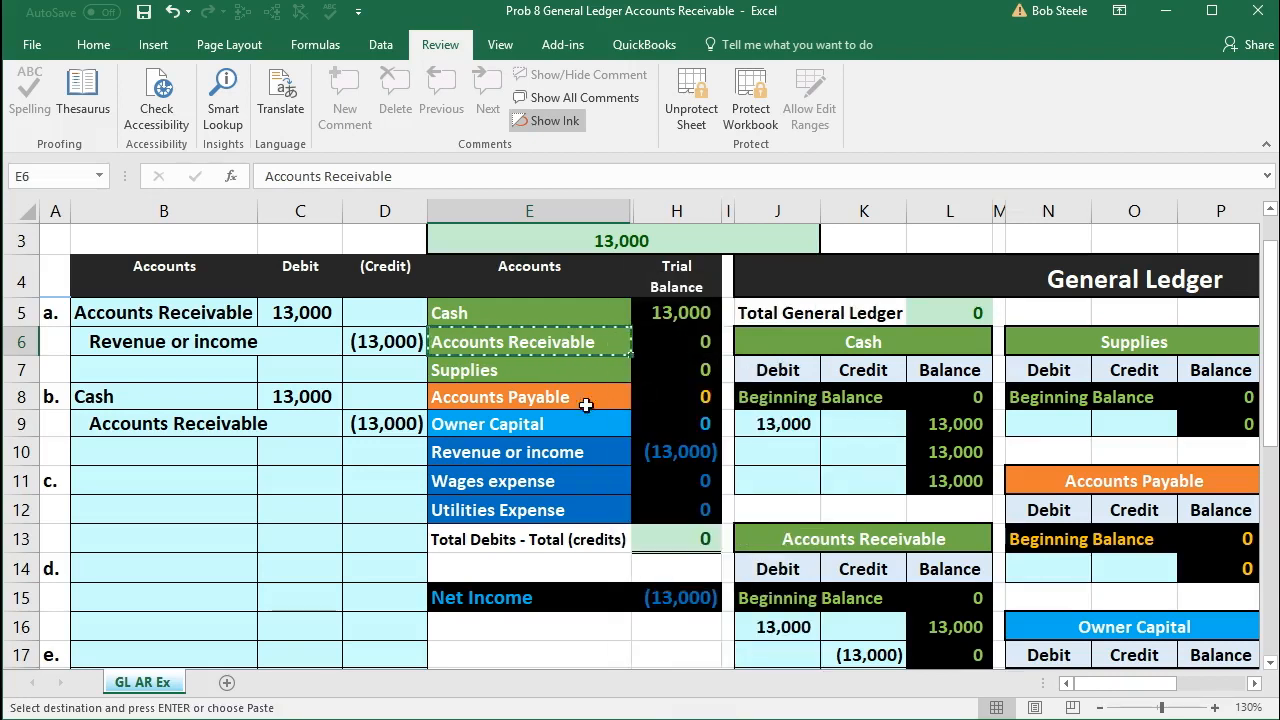
left_click(158, 483)
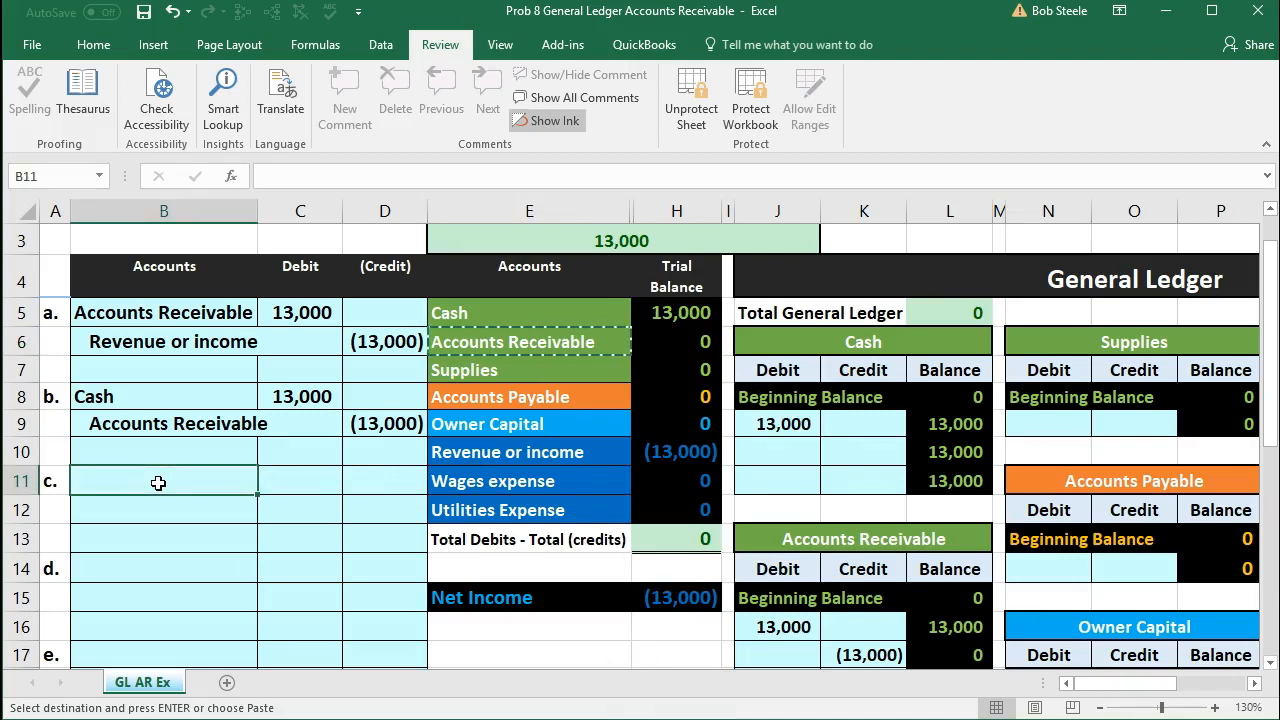
right_click(158, 483)
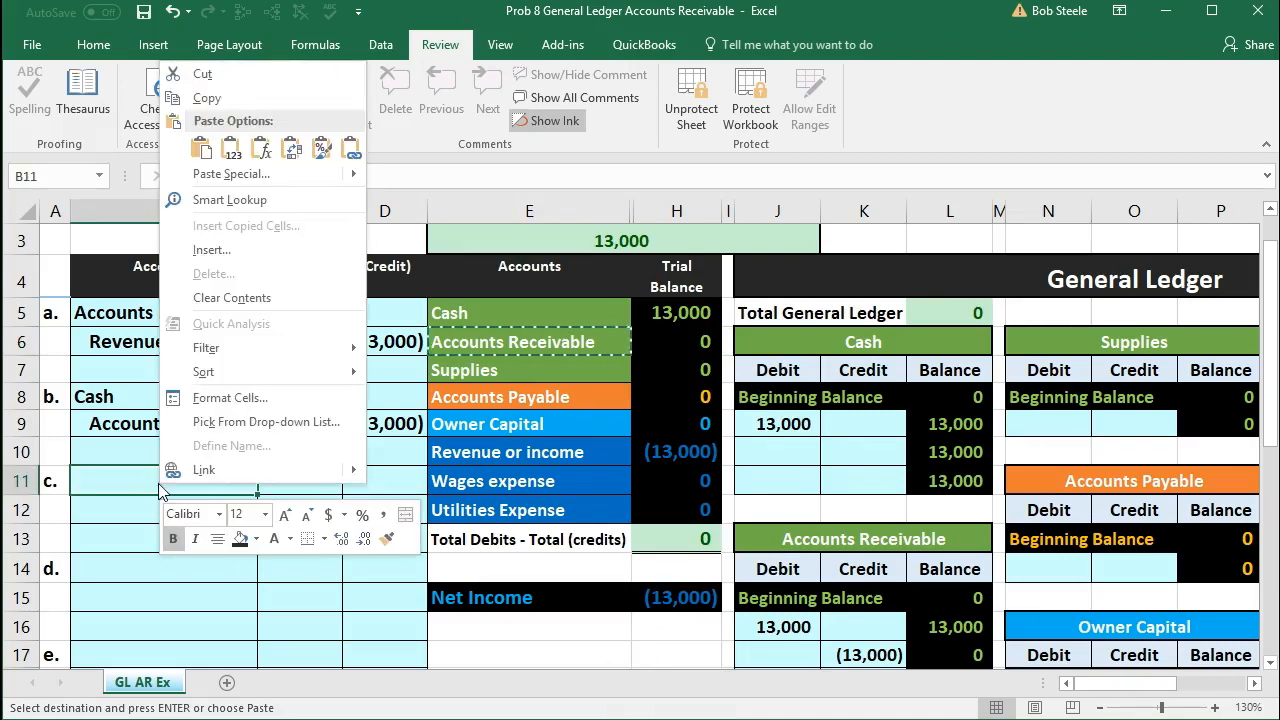
left_click(226, 150)
Step: Check transaction c's amount in the Activity list and enter 650 as entry c's debit in C11
scroll(296, 400, "down", 3)
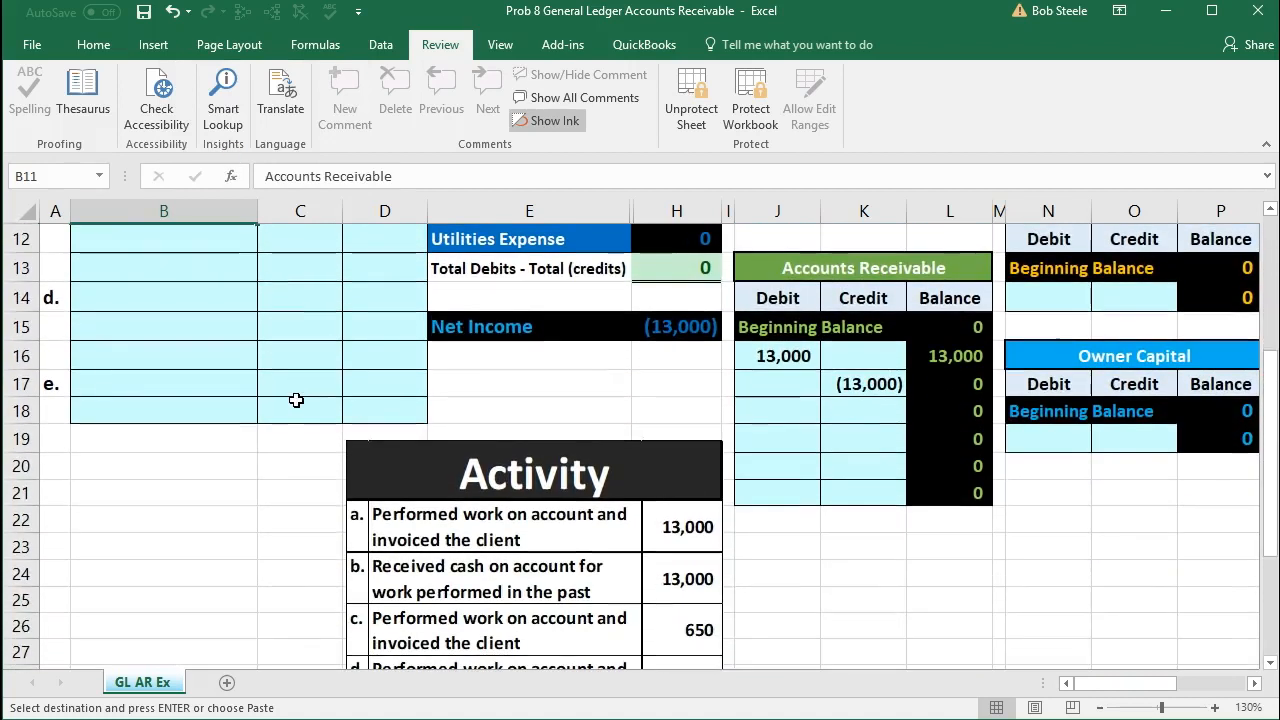
scroll(296, 400, "up", 2)
left_click(297, 382)
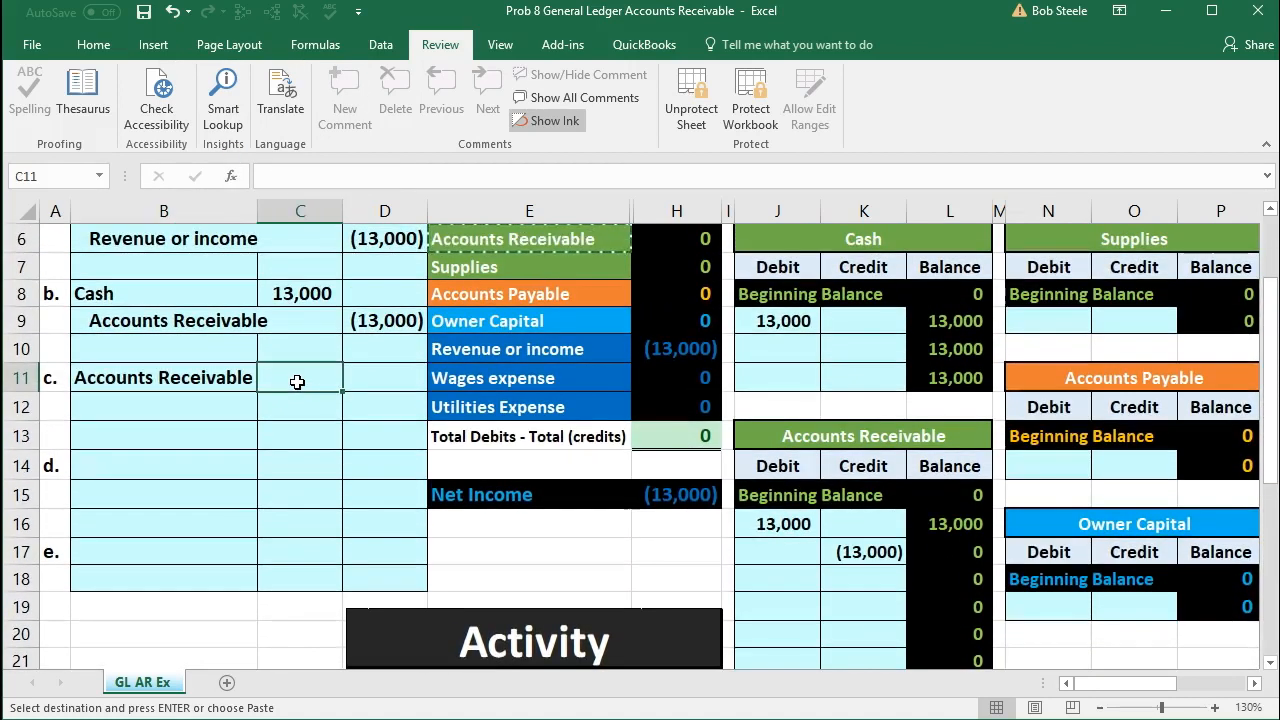
type("650")
key("Return")
Step: Enter entry c's credit amount in D12 with the formula -C11, the negative of the Accounts Receivable debit
key("Right")
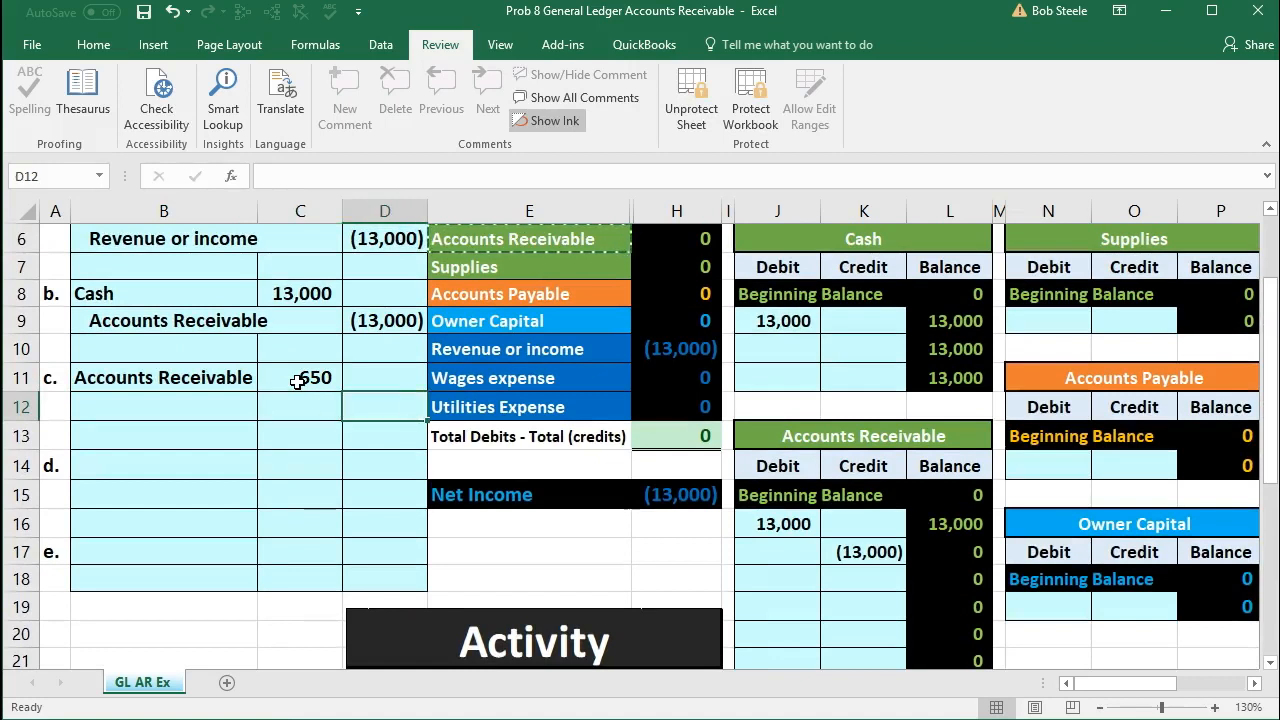
type("-")
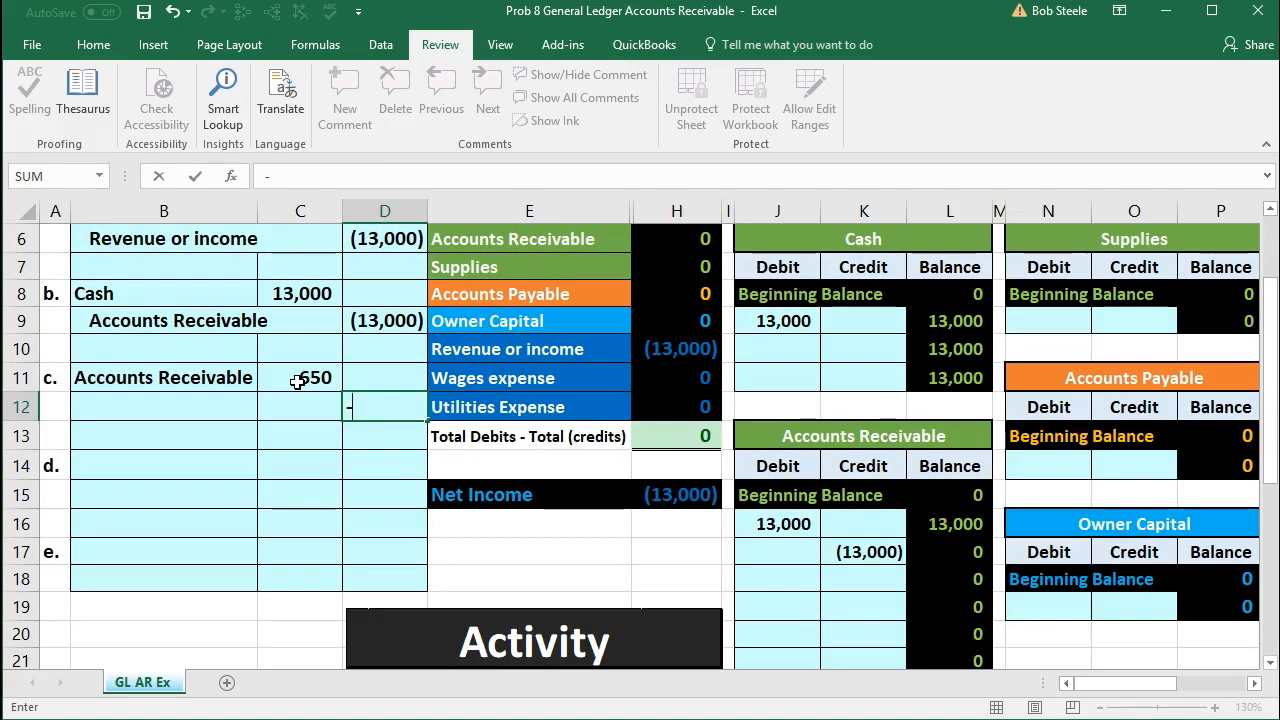
left_click(296, 380)
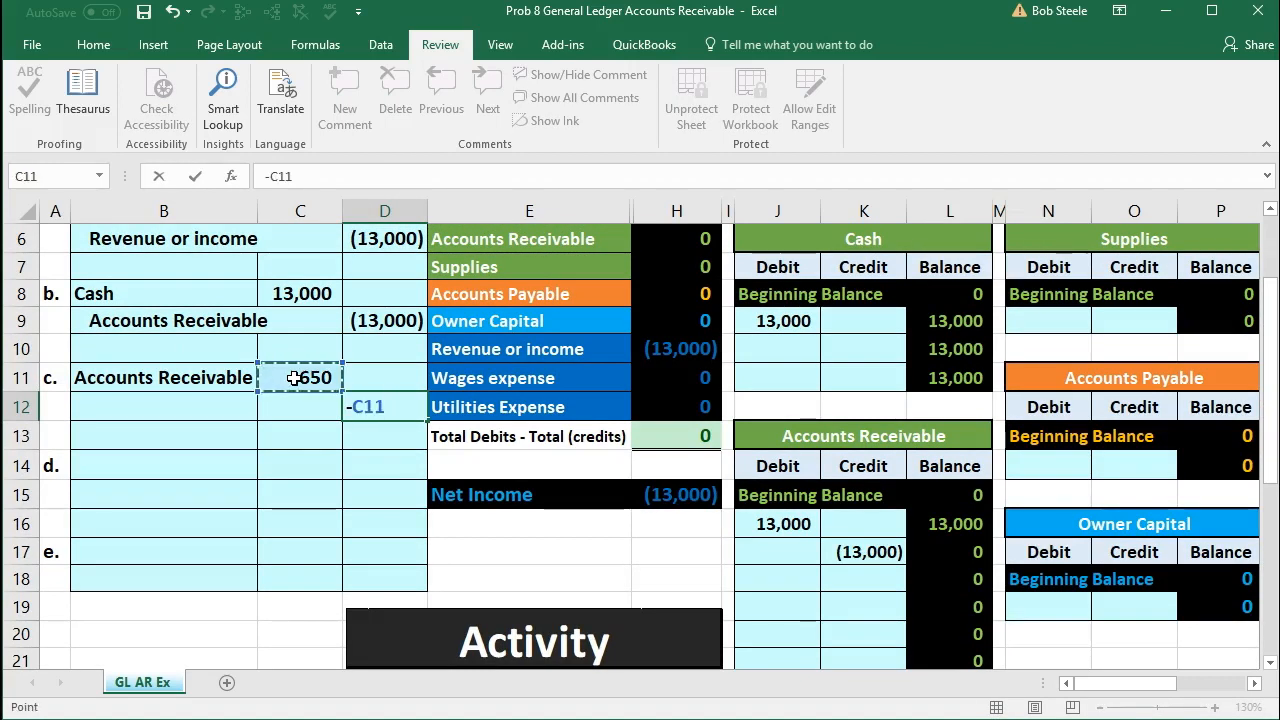
key("Return")
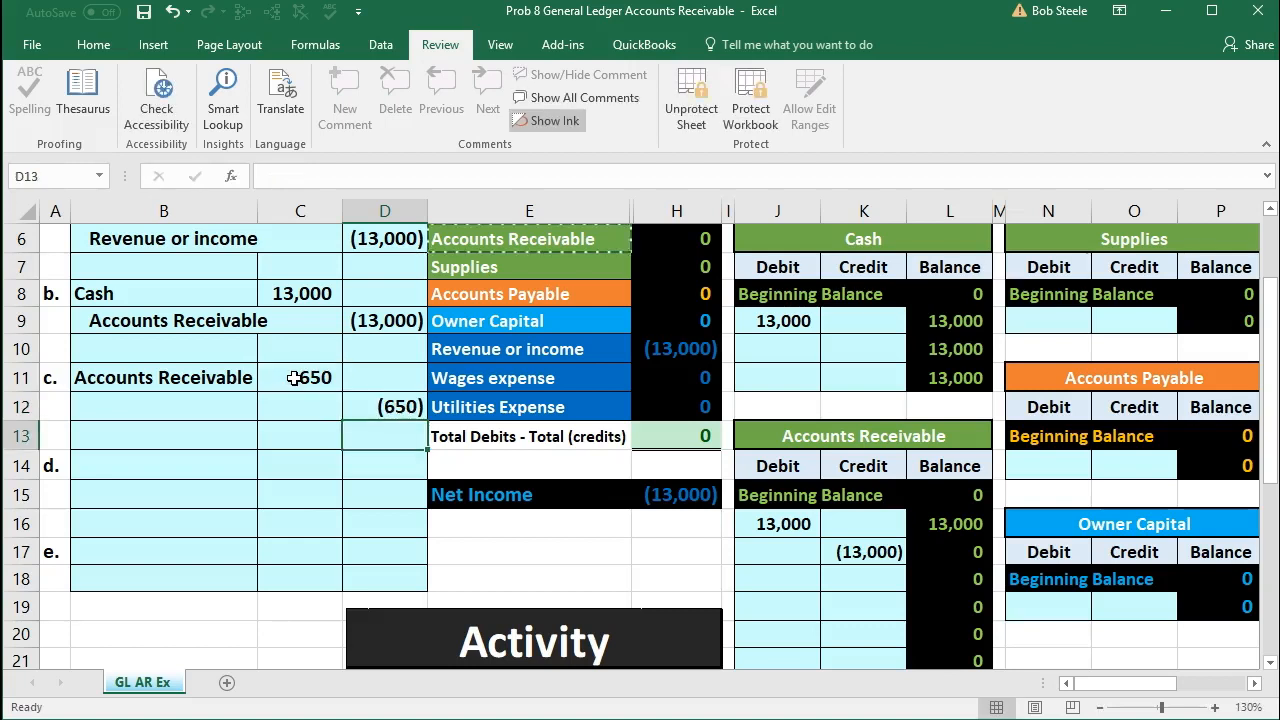
Step: Copy the Revenue or income account name from the trial balance into B12 as values only, as entry c's credit account
left_click(222, 406)
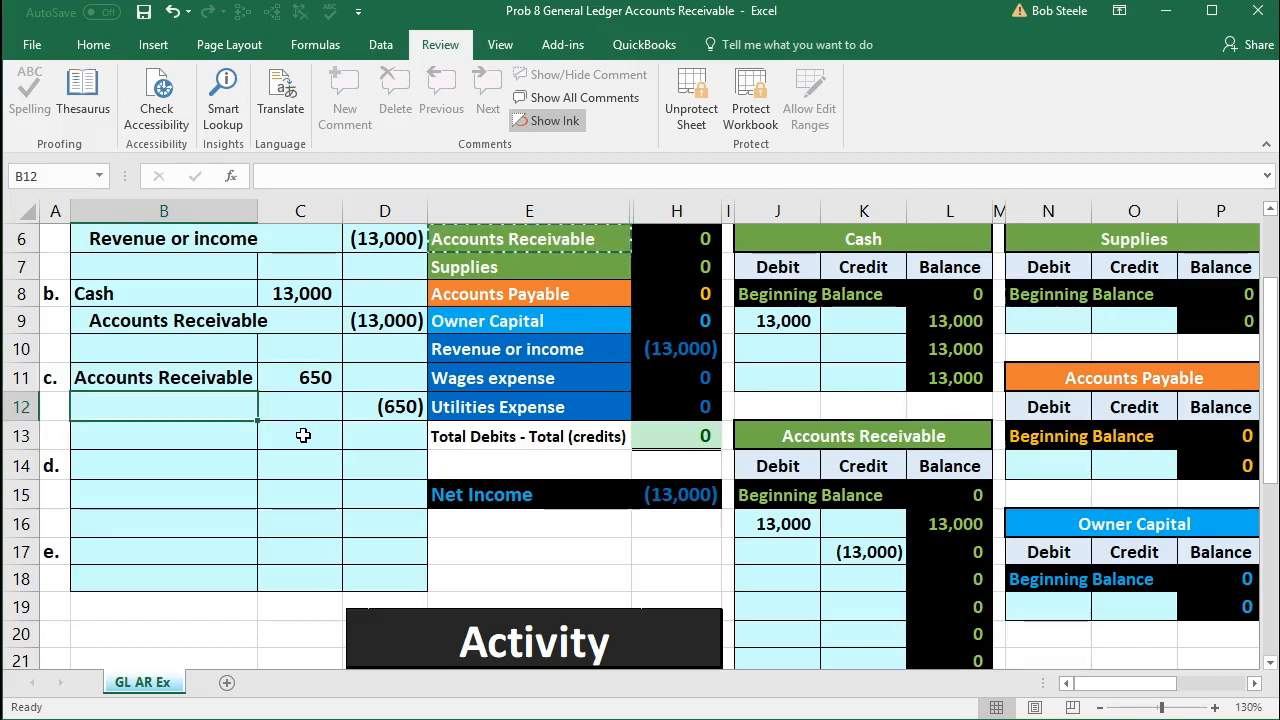
scroll(303, 435, "up", 1)
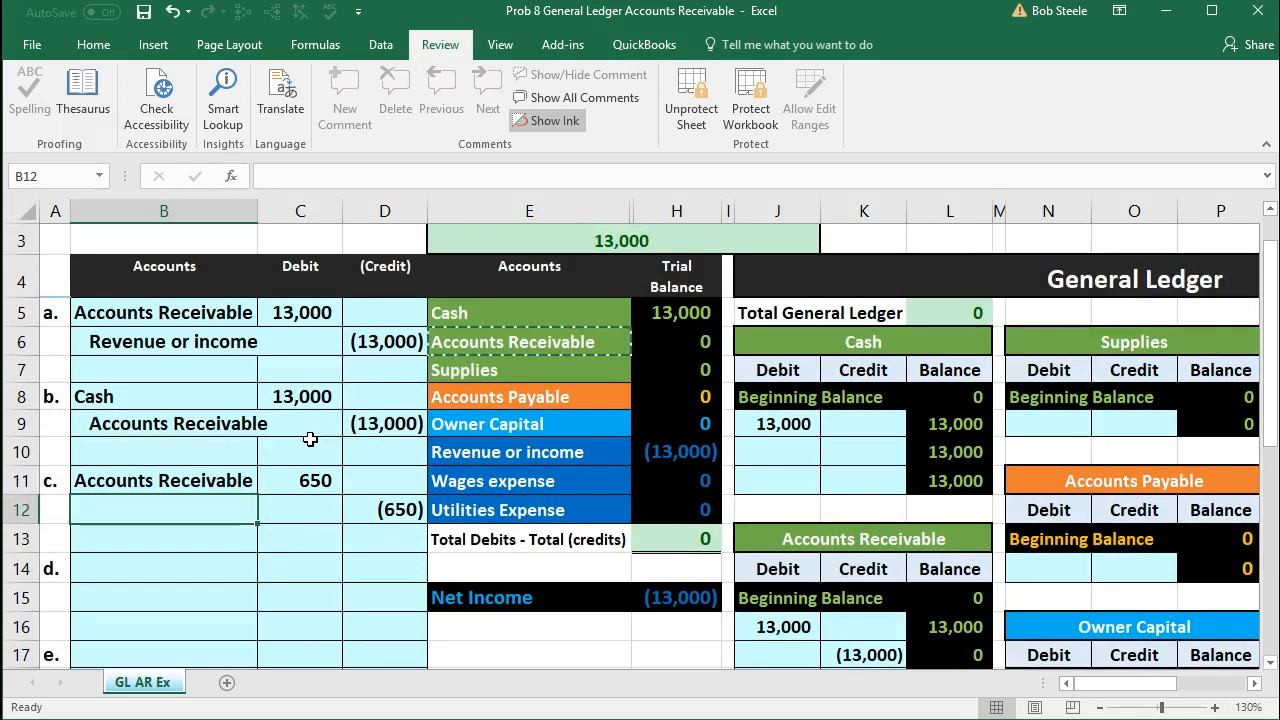
left_click(565, 452)
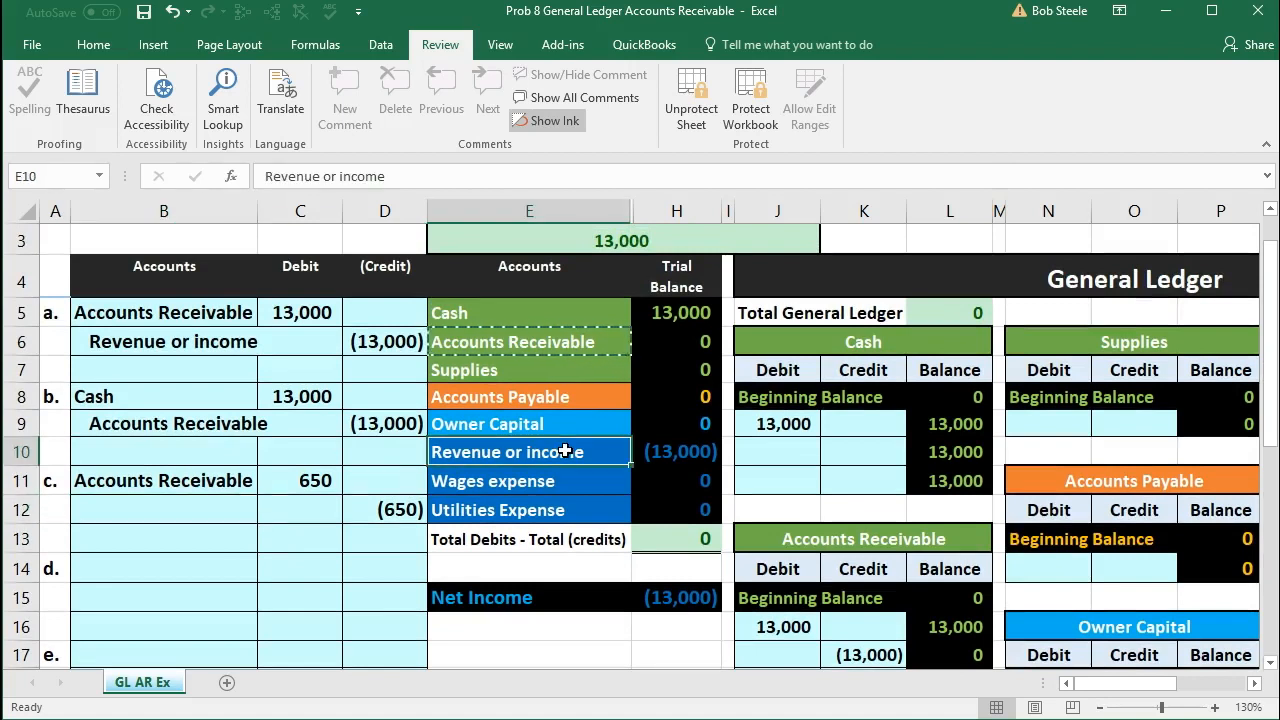
right_click(565, 452)
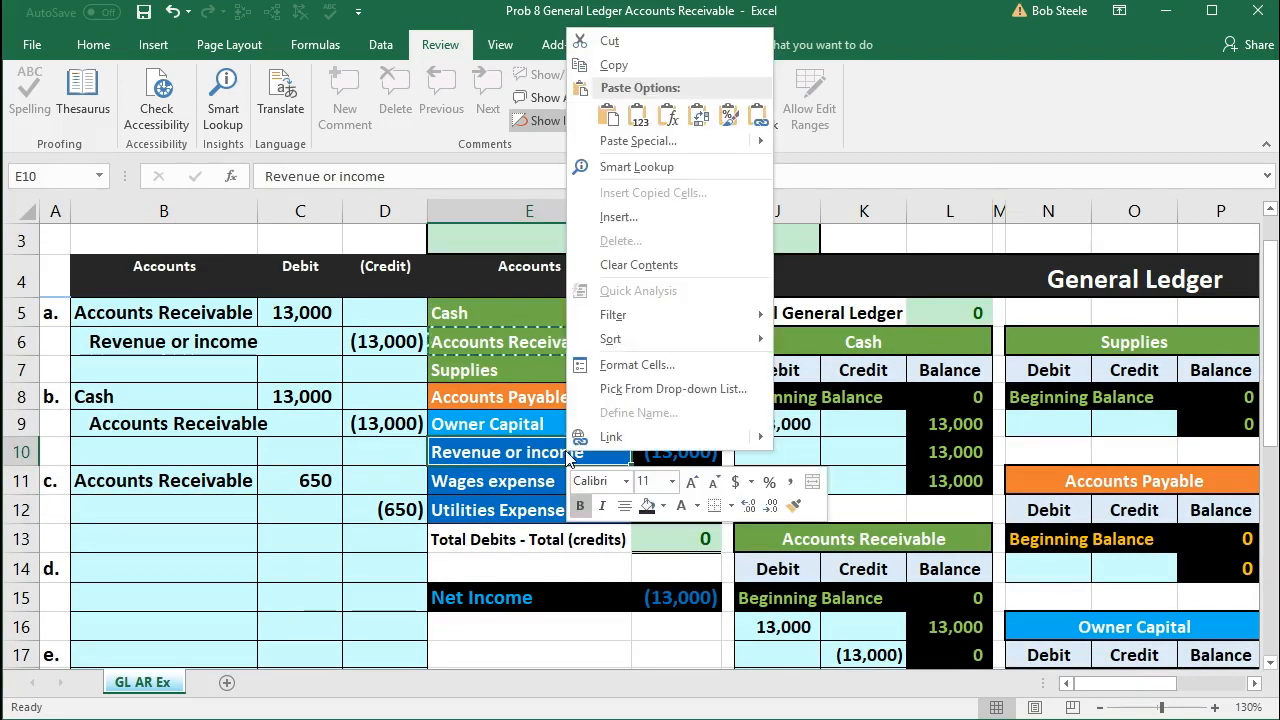
left_click(606, 68)
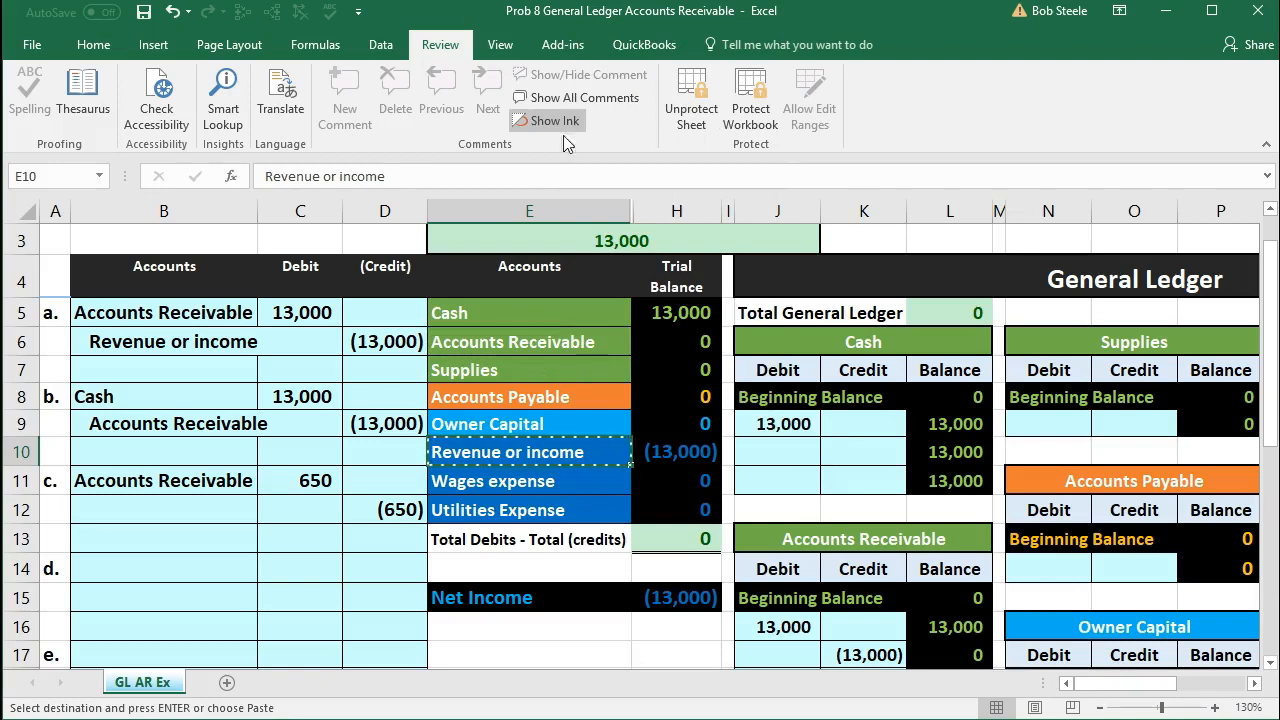
left_click(203, 511)
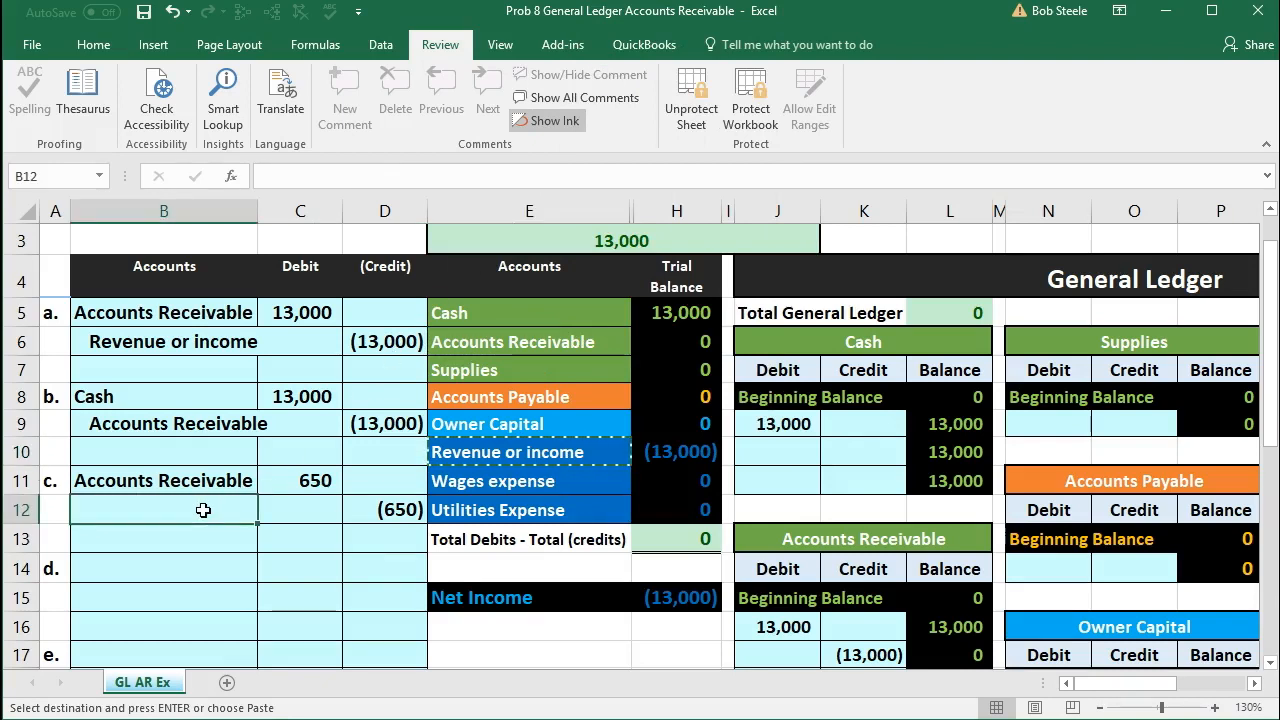
right_click(203, 511)
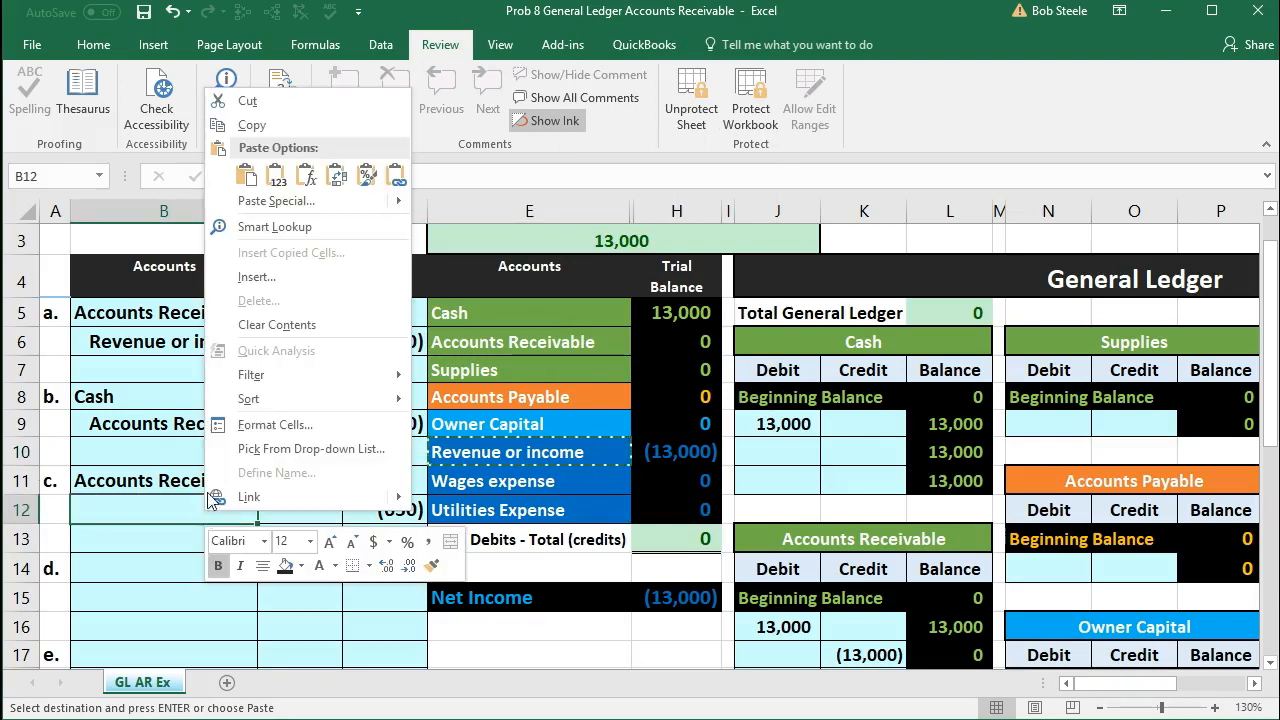
left_click(275, 182)
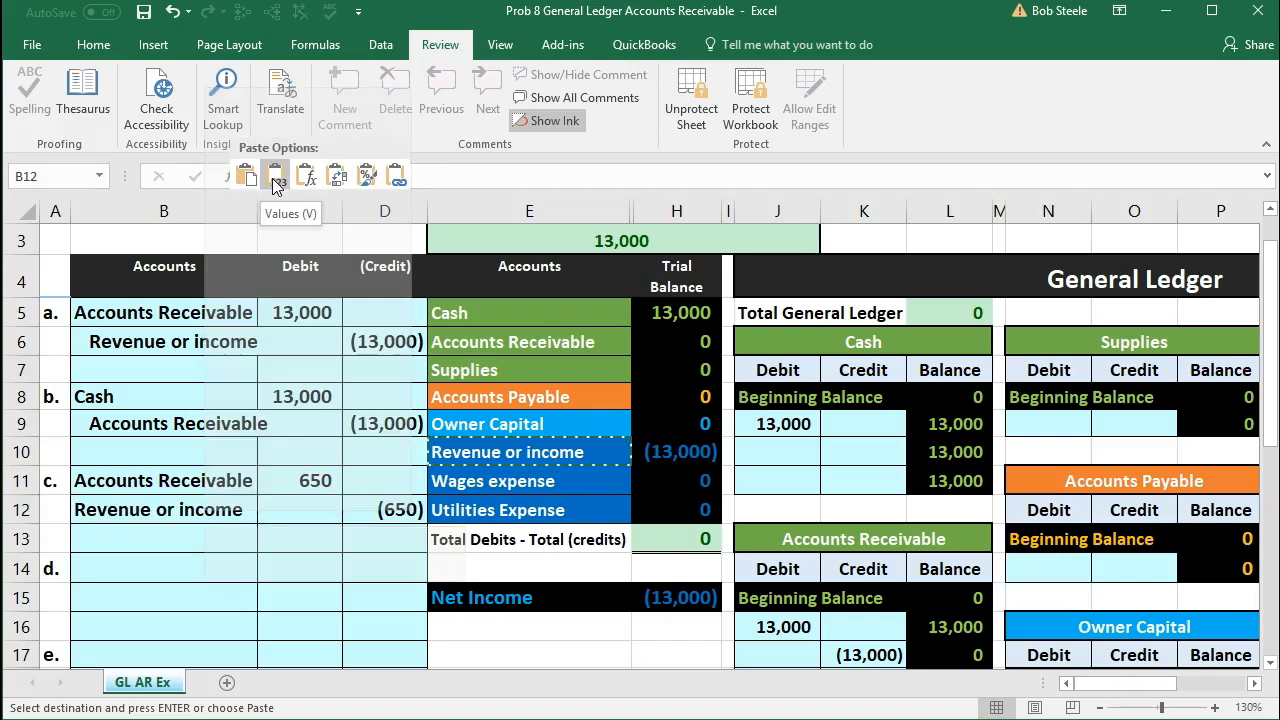
Step: Indent the Revenue or income account name in B12 and review entry c's debit and credit lines
double_click(79, 511)
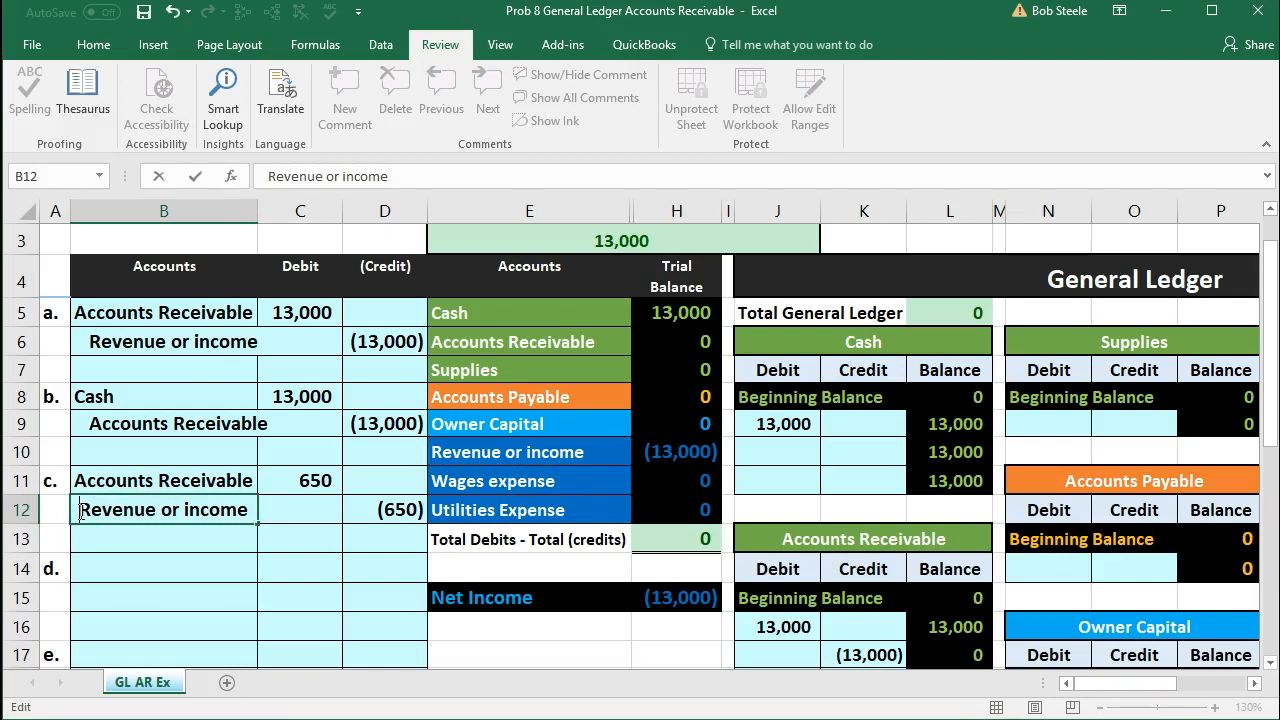
key("Return")
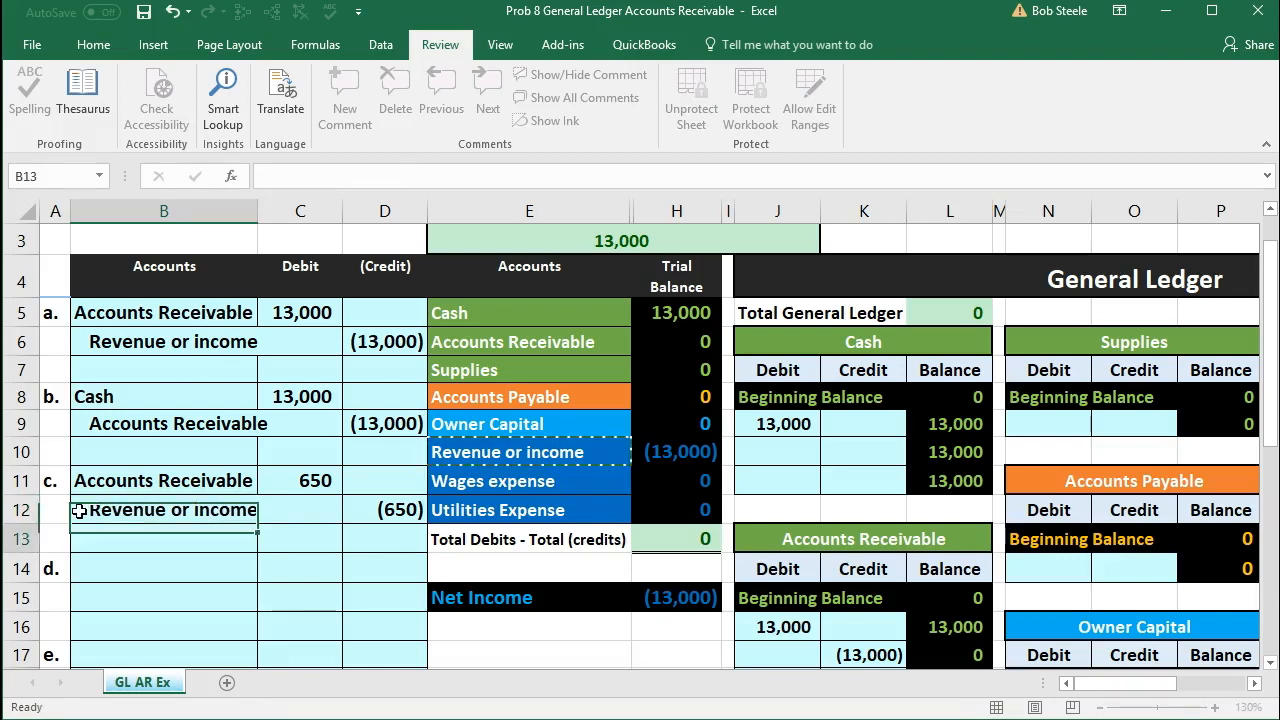
left_click_drag(160, 510, 366, 512)
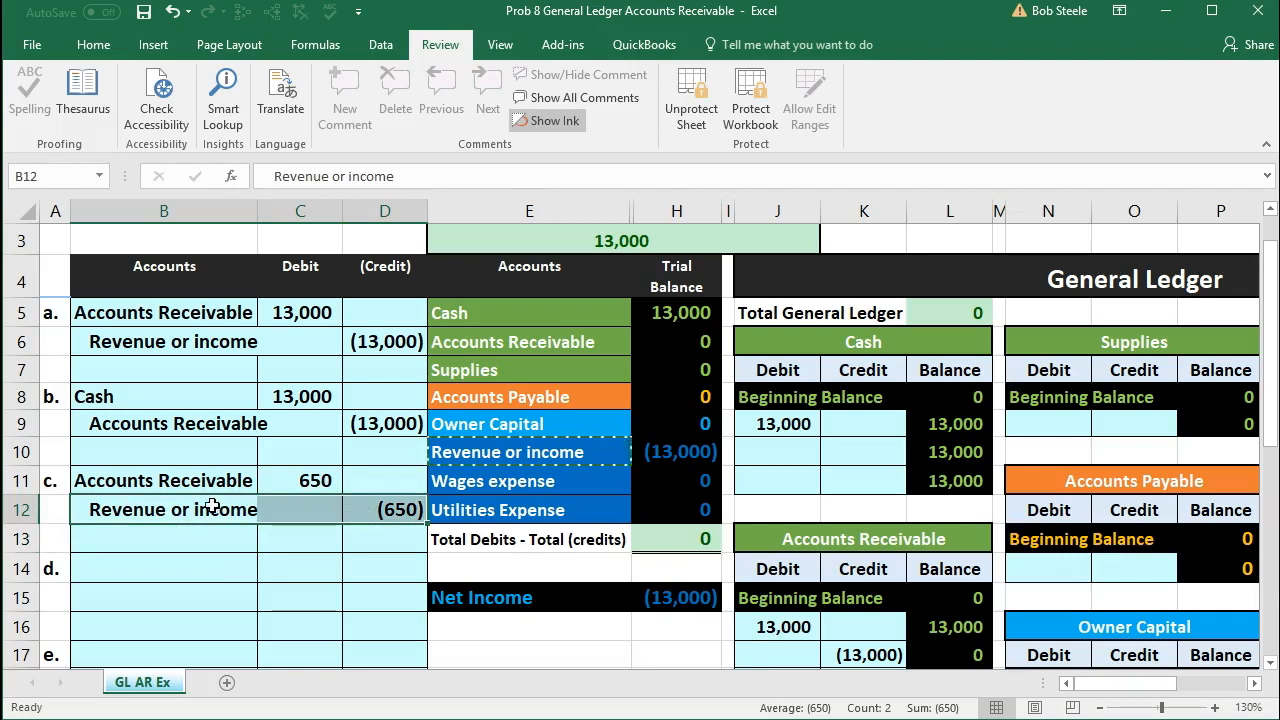
left_click_drag(205, 510, 375, 510)
left_click(303, 477)
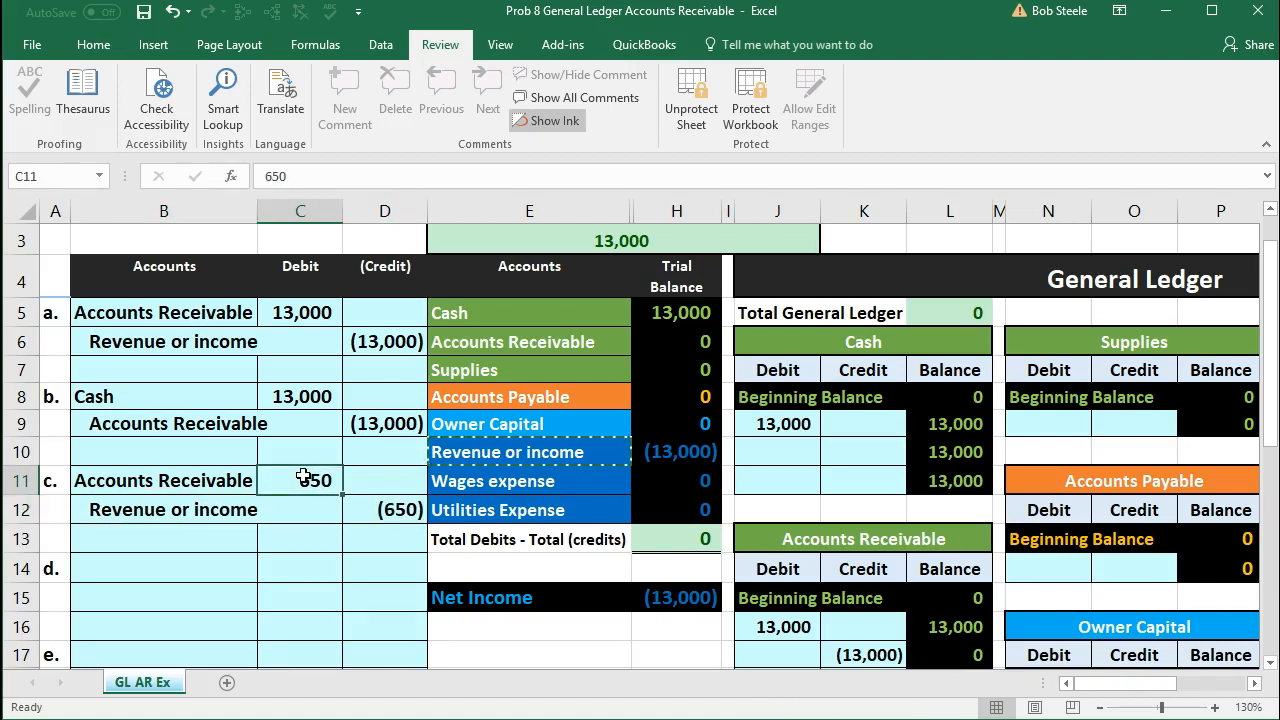
left_click_drag(222, 512, 371, 515)
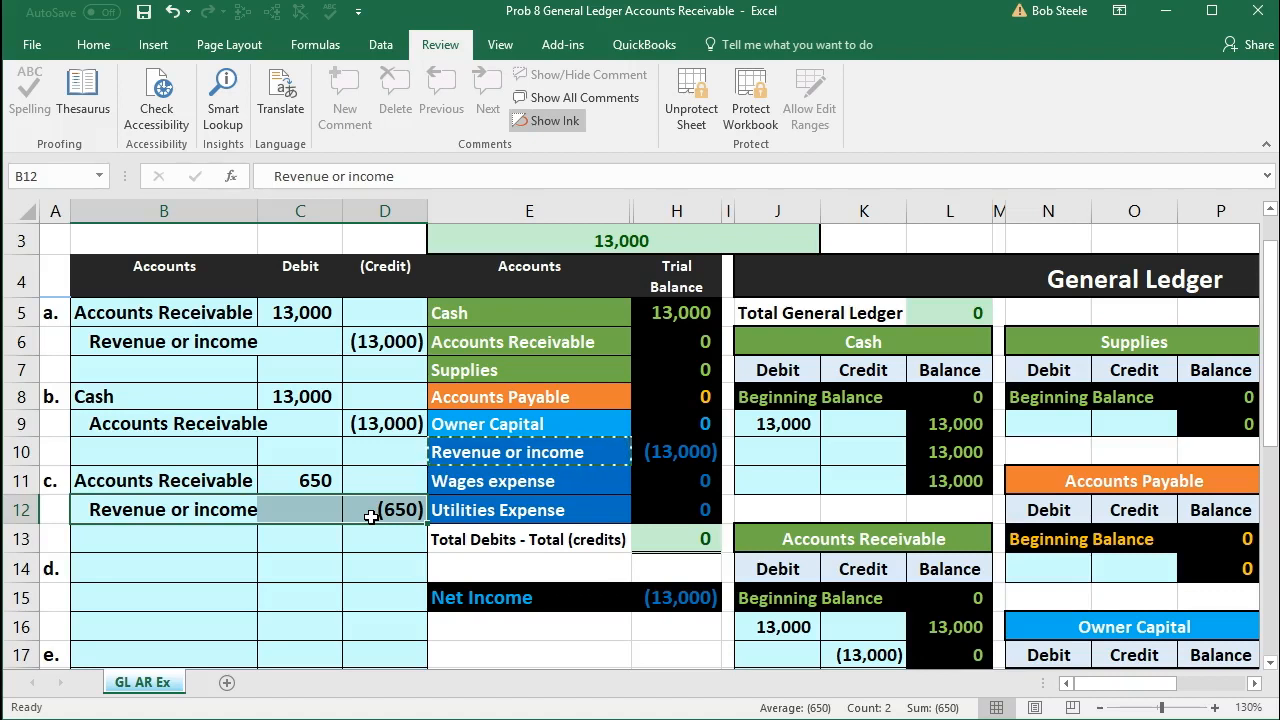
left_click_drag(195, 480, 285, 483)
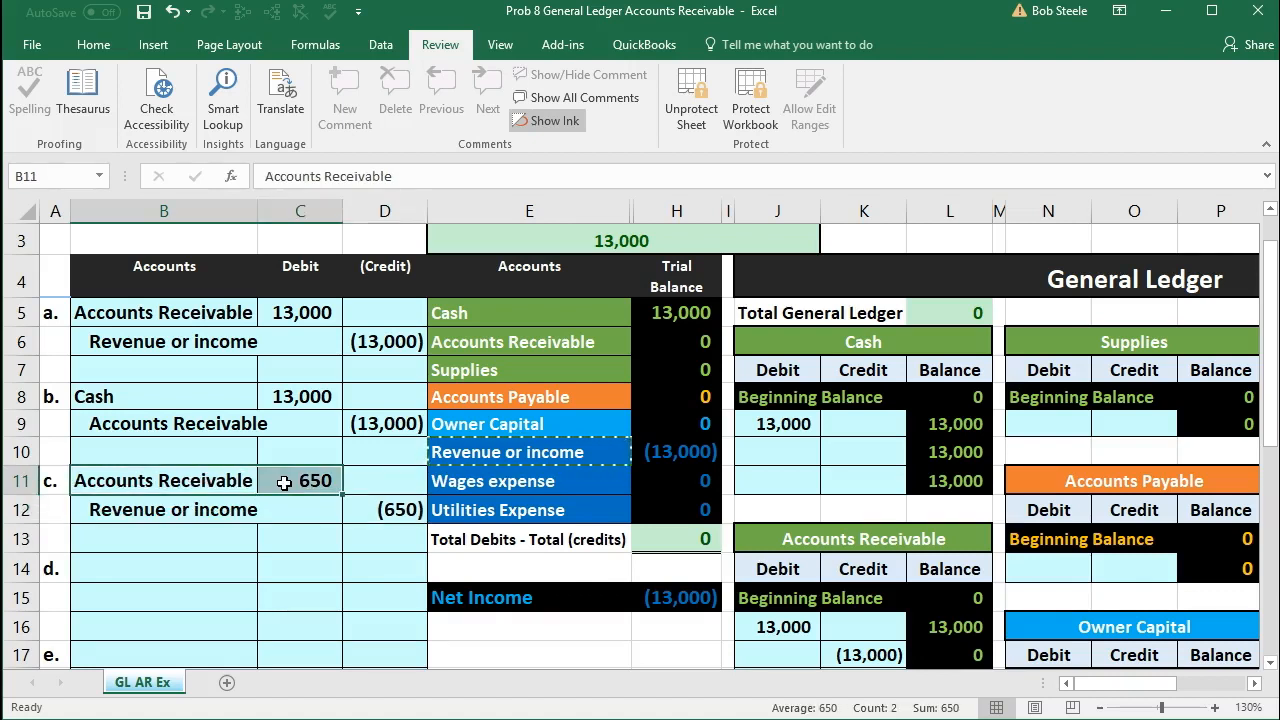
Step: Post entry c's debit to the Accounts Receivable ledger by entering the formula =C11 in J18
left_click_drag(488, 341, 647, 341)
scroll(766, 429, "down", 1)
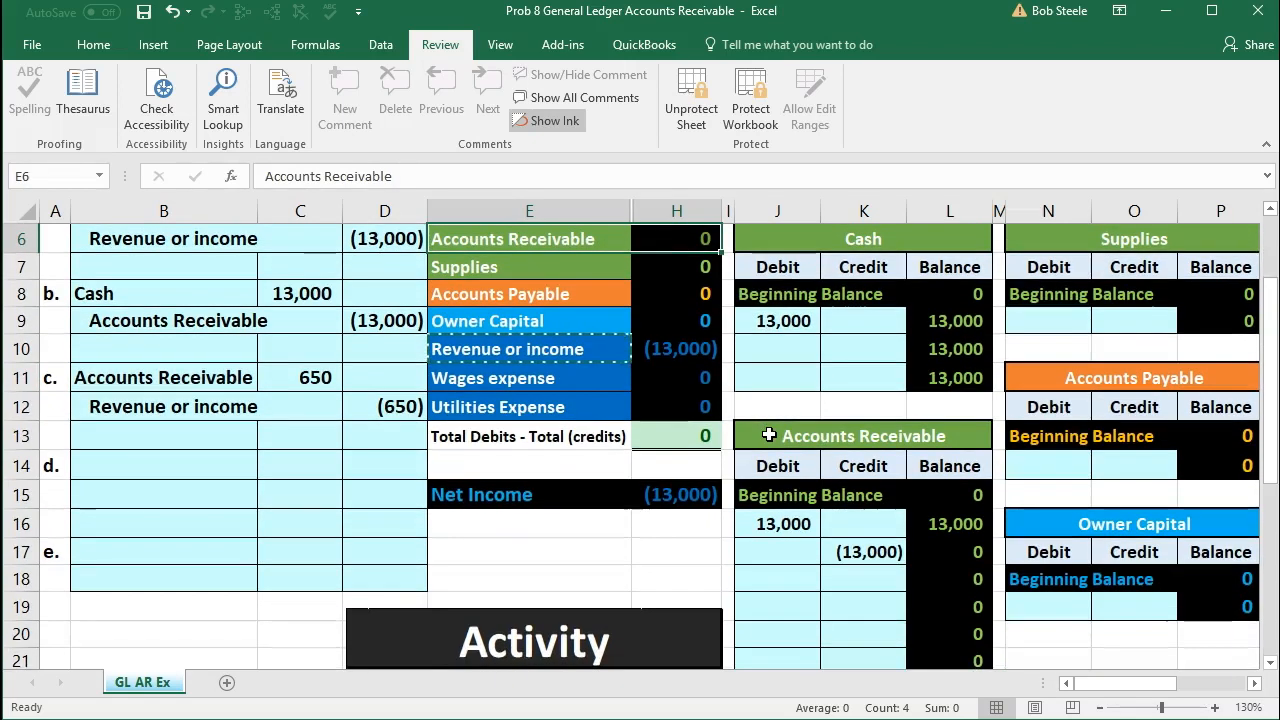
left_click(822, 436)
left_click_drag(822, 436, 919, 436)
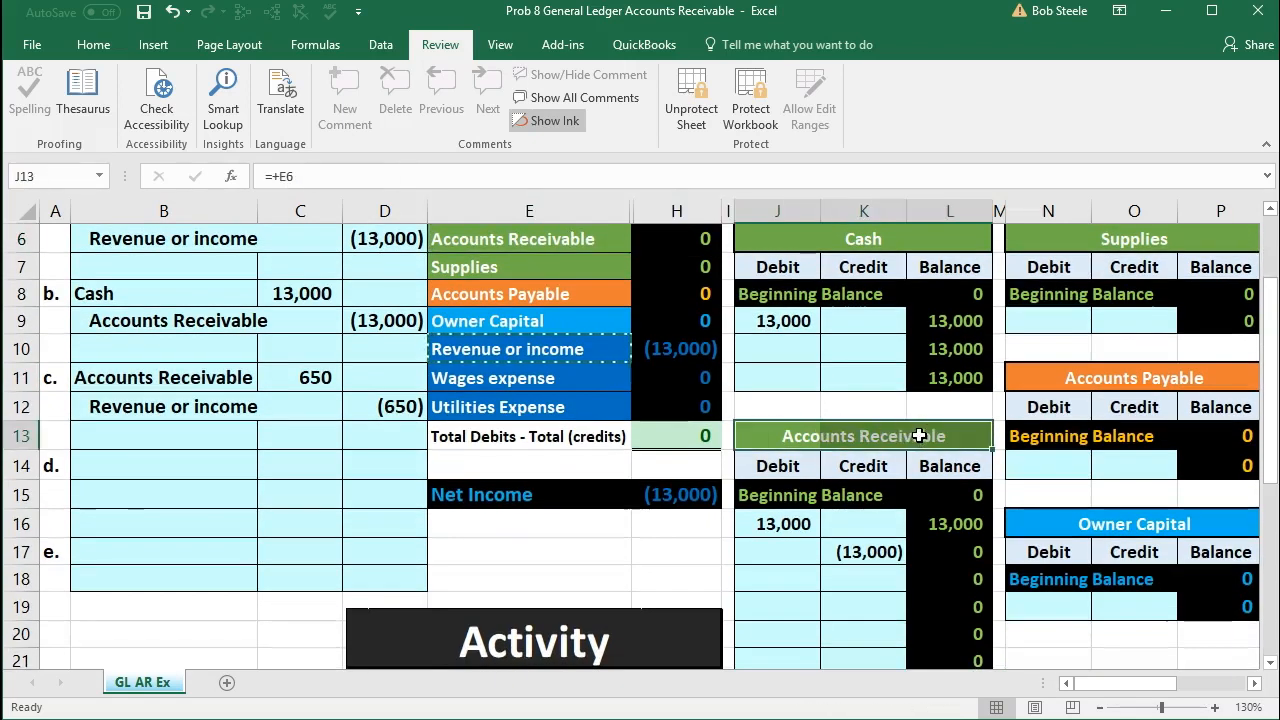
left_click(318, 376)
left_click(779, 441)
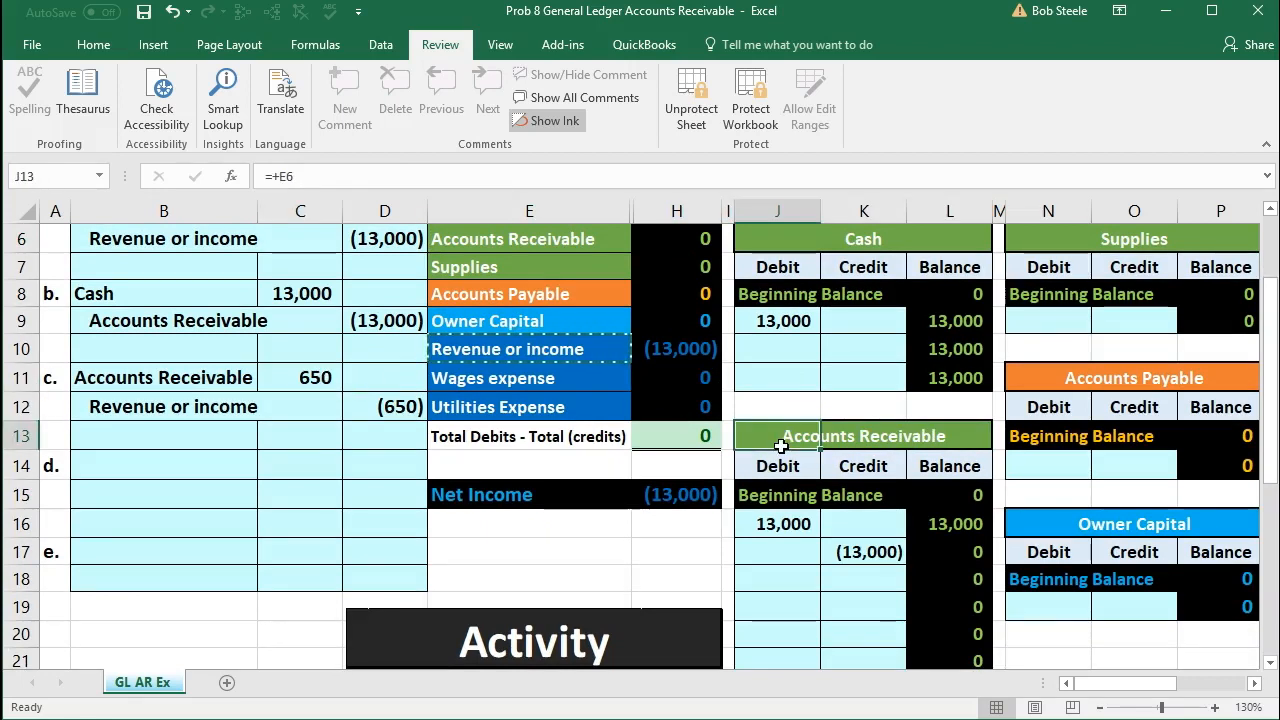
left_click(780, 465)
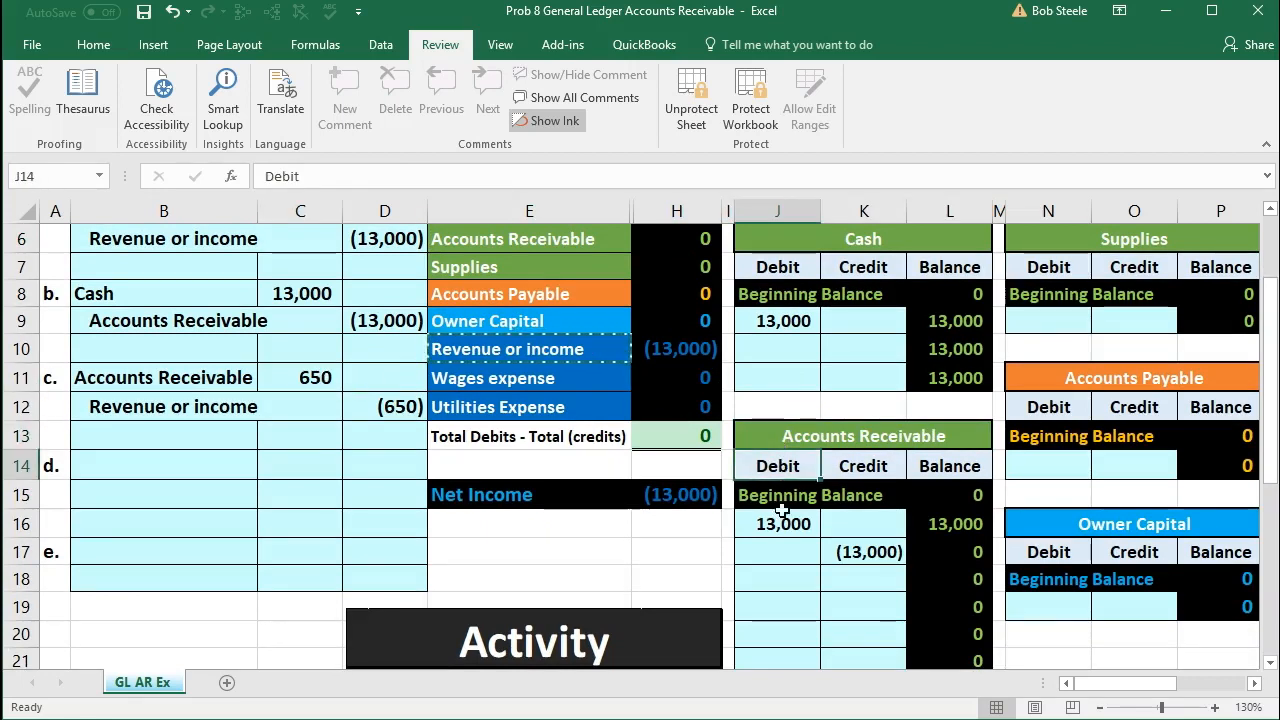
left_click(782, 581)
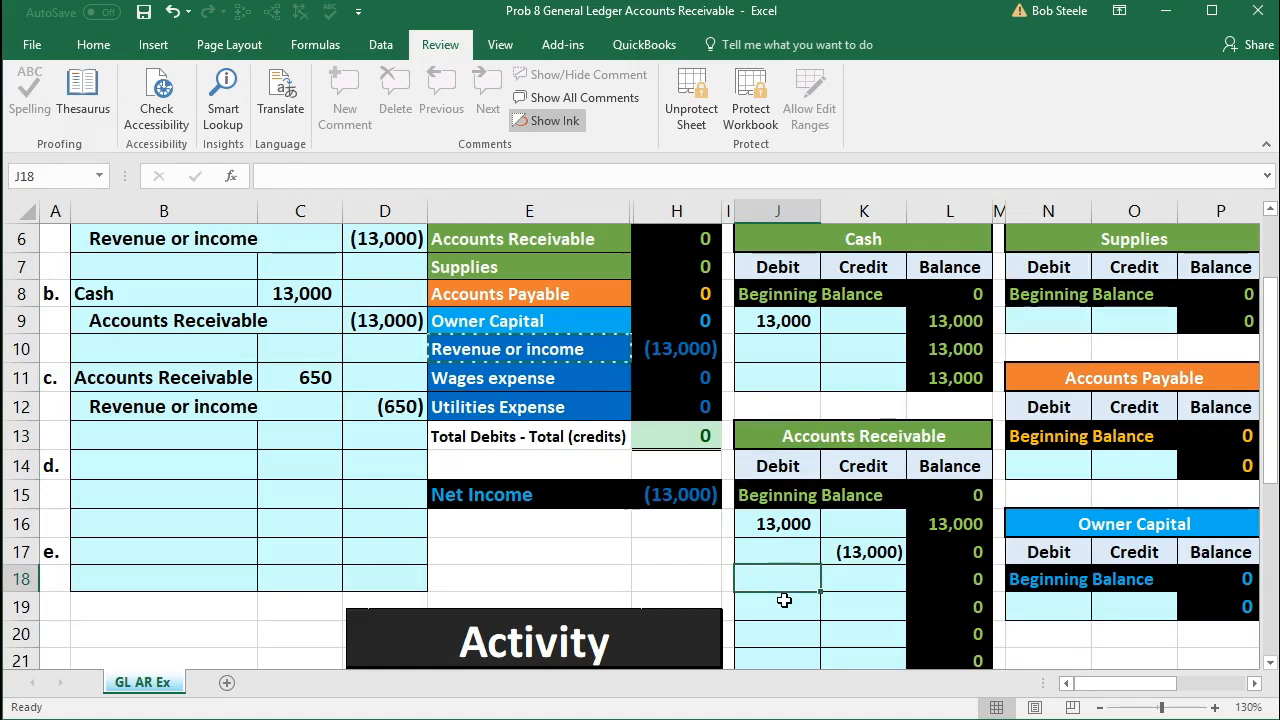
type("=")
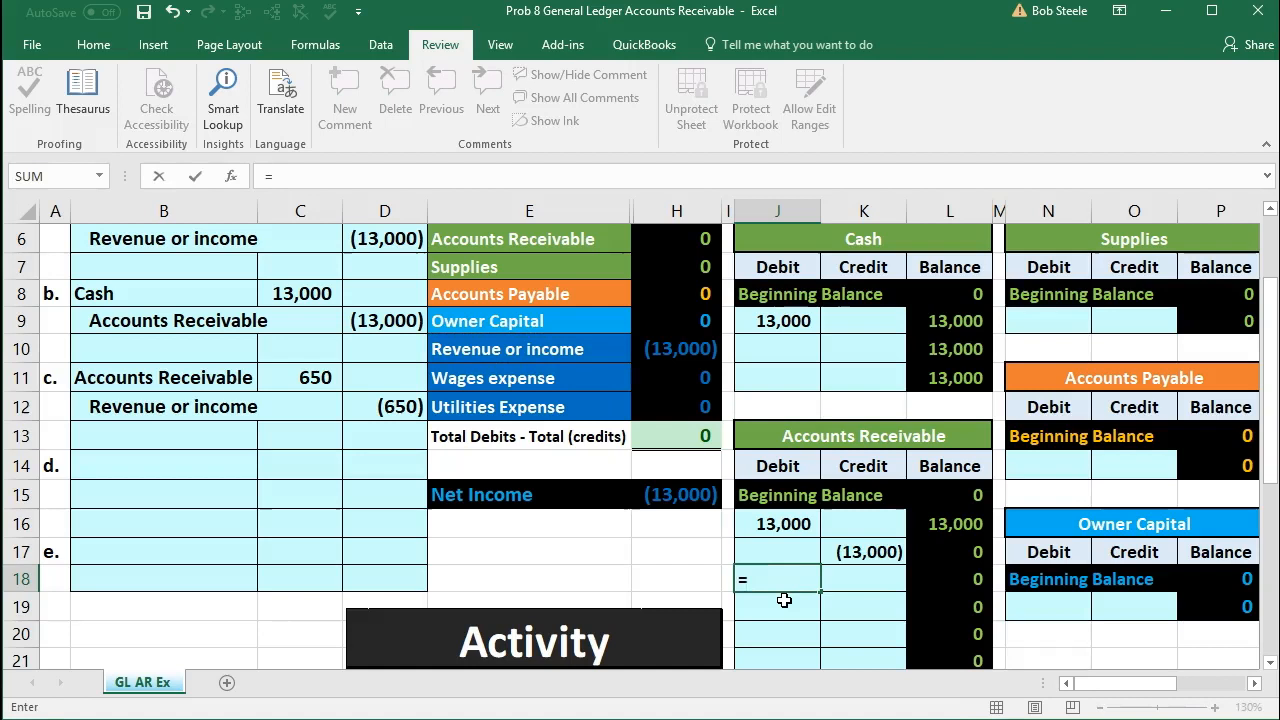
left_click(316, 377)
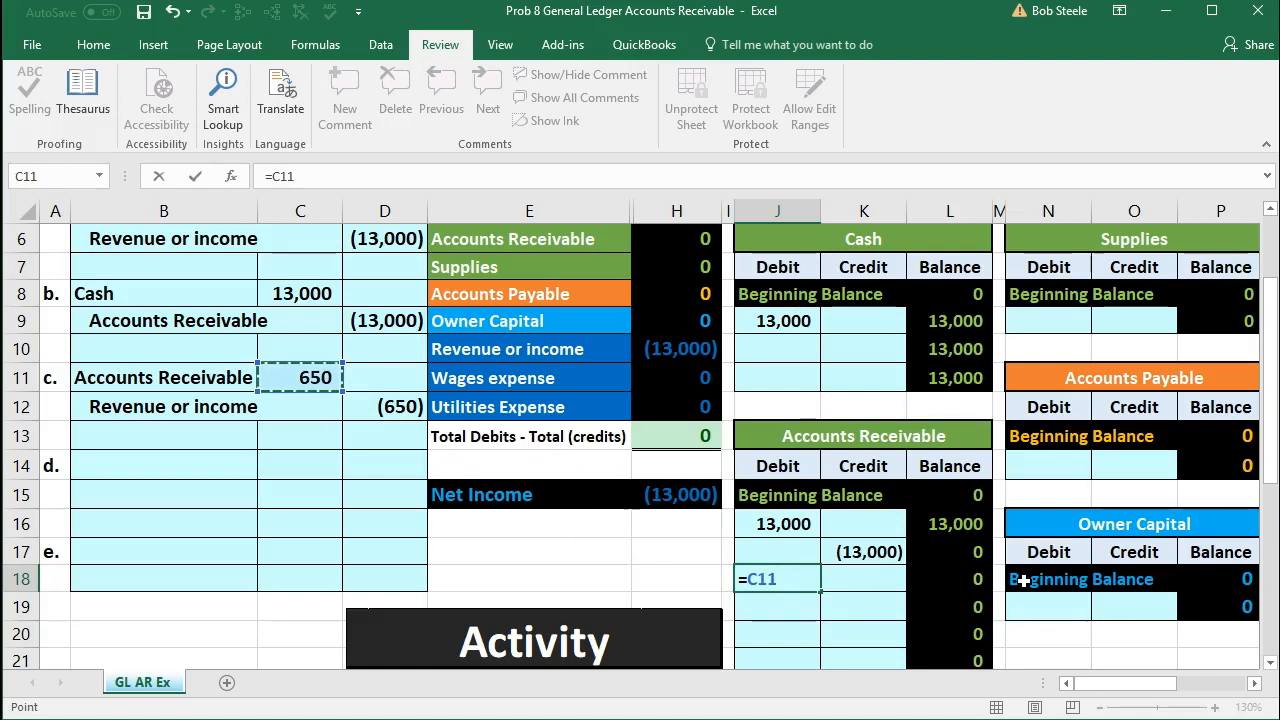
scroll(1022, 580, "up", 1)
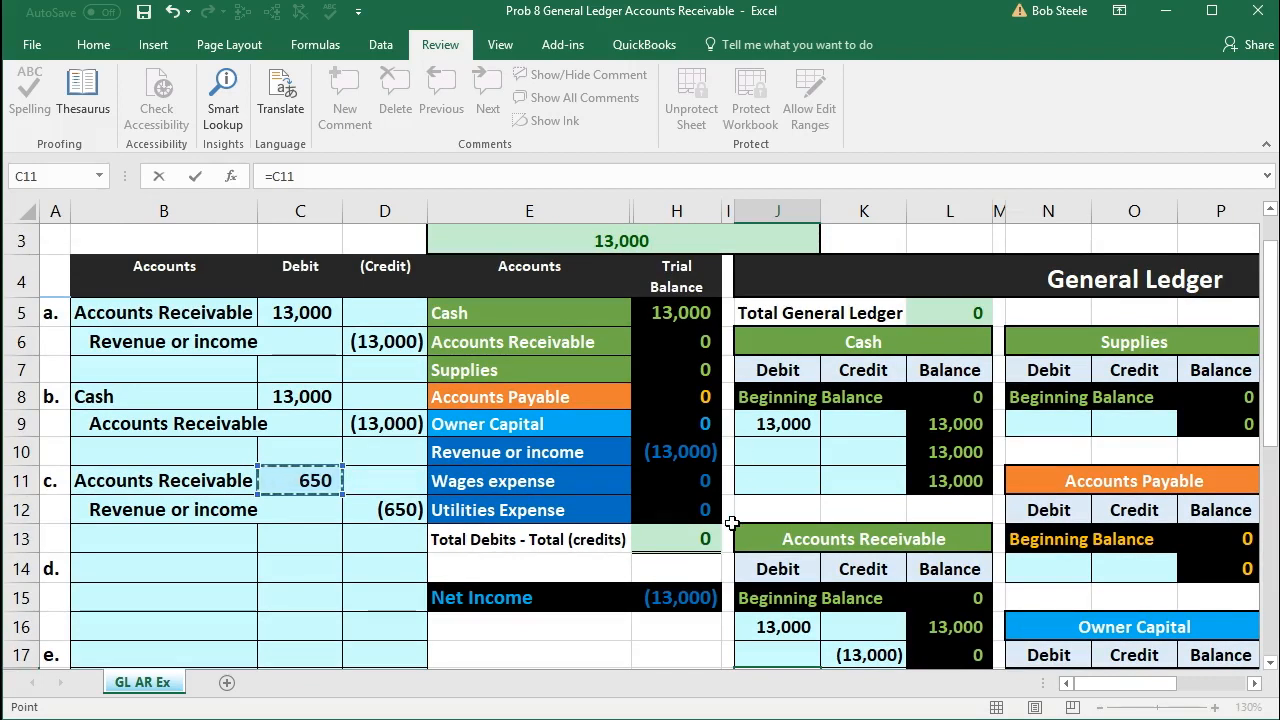
key("Return")
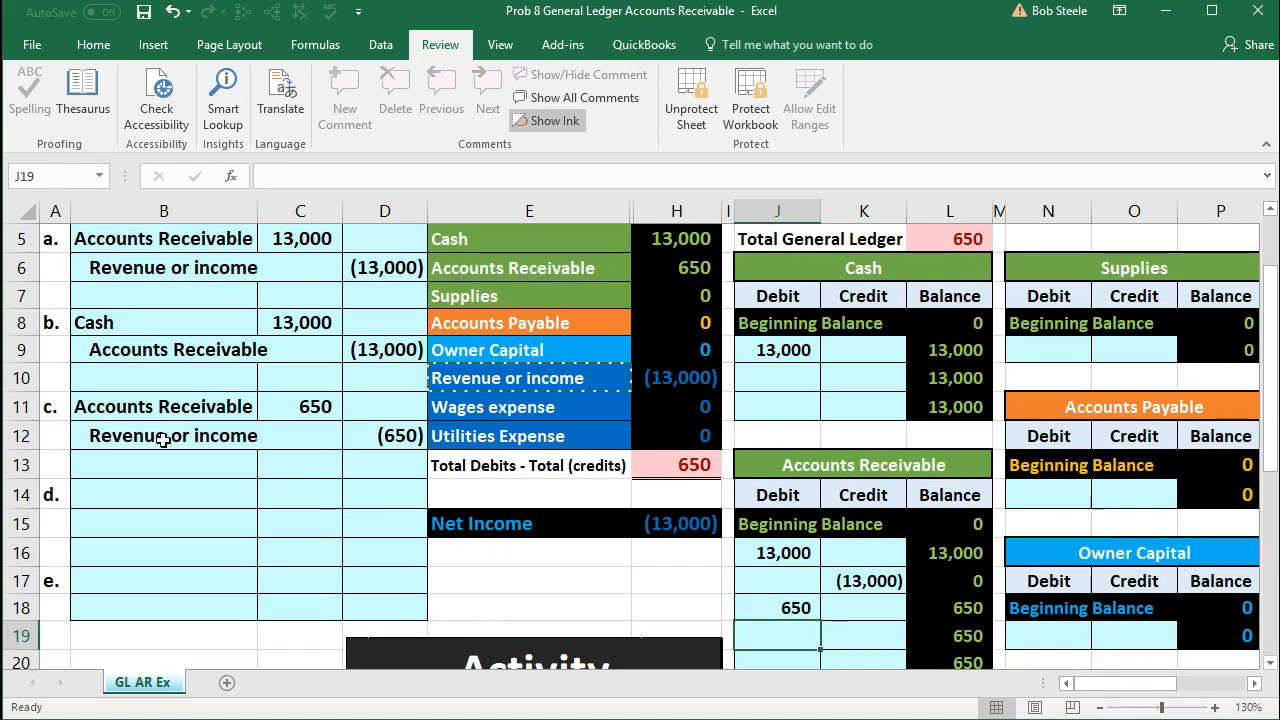
Step: Post entry c's credit to the Revenue or income ledger by entering the formula =D12 in S10
left_click(244, 443)
left_click_drag(244, 443, 373, 435)
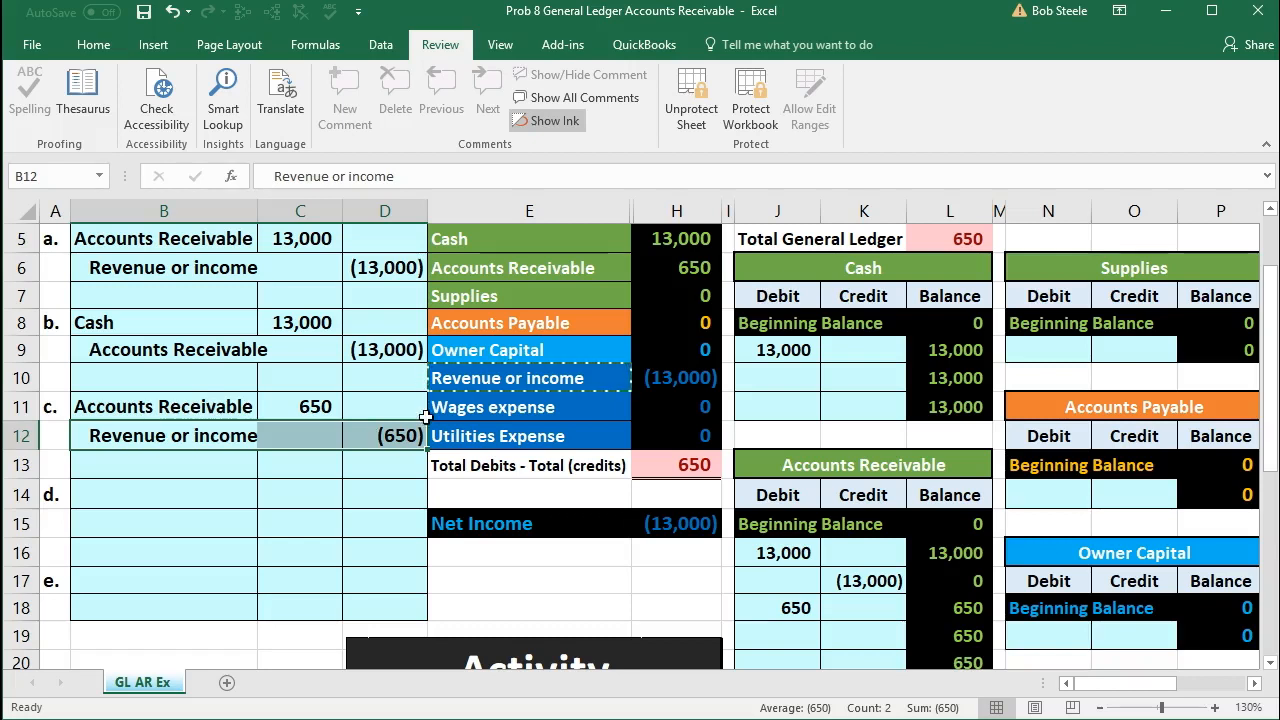
scroll(373, 435, "up", 1)
left_click_drag(458, 340, 678, 468)
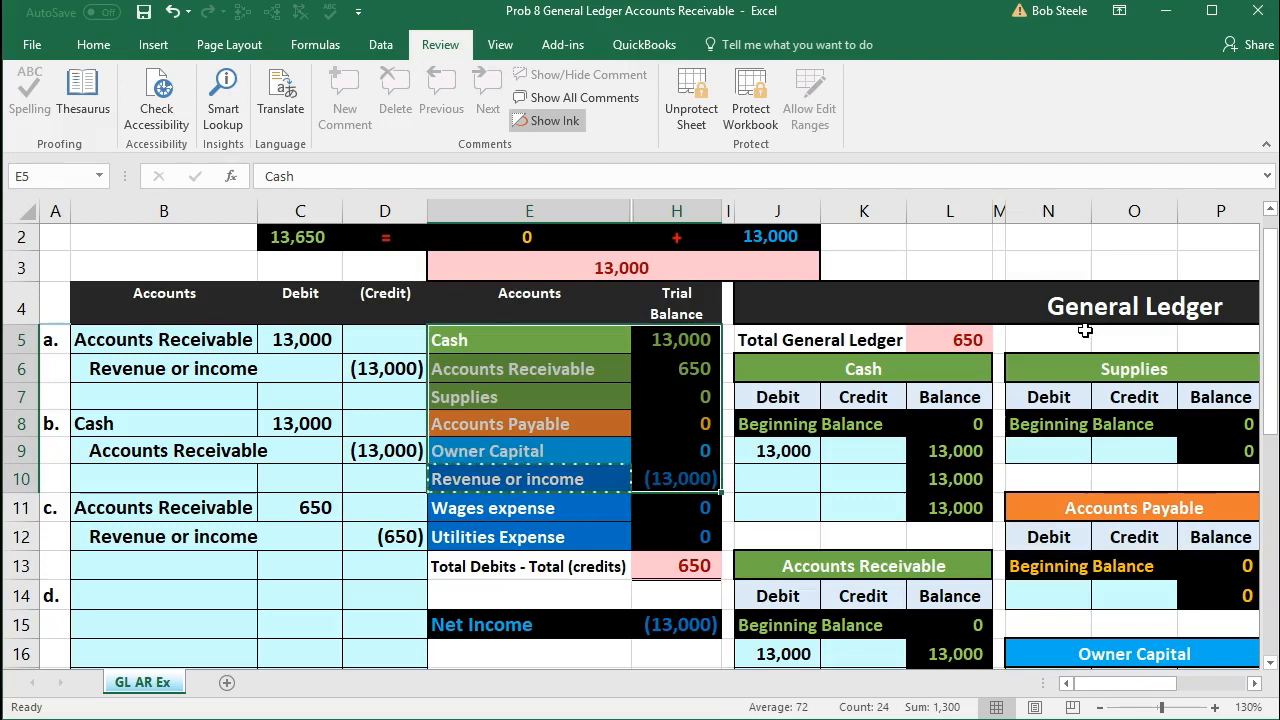
scroll(1040, 359, "down", 1)
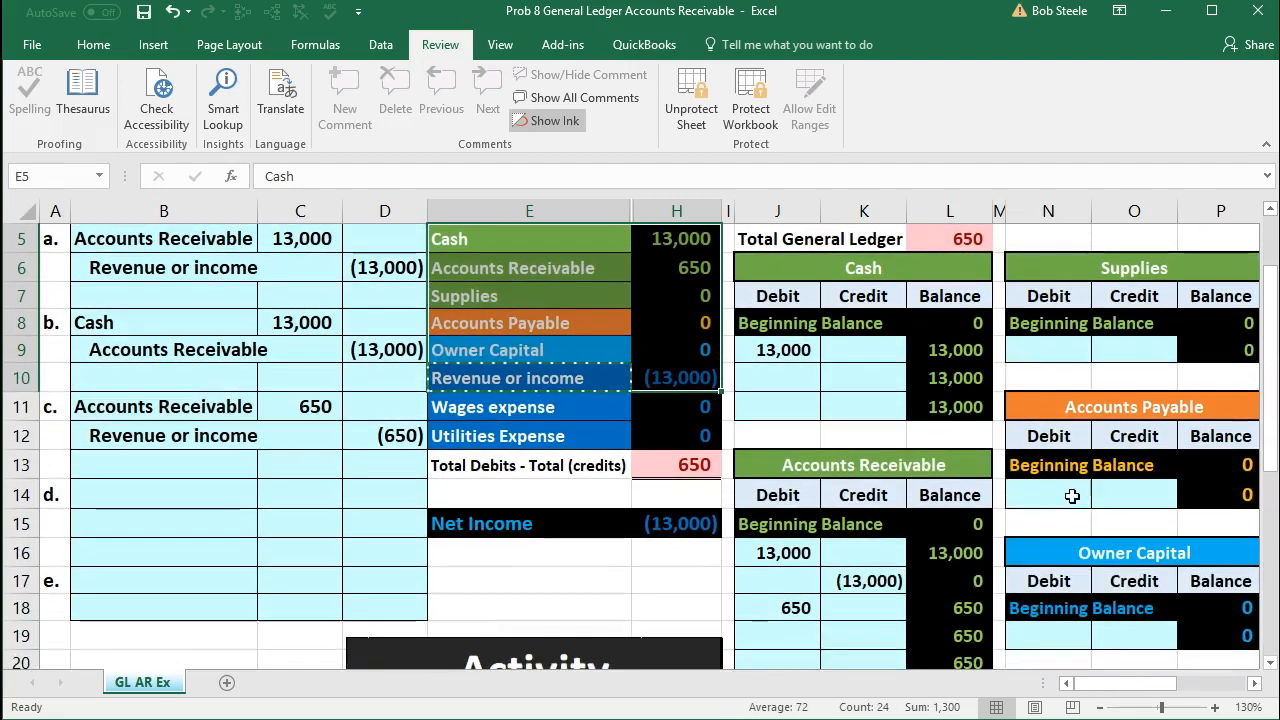
left_click(1101, 709)
left_click(1101, 709)
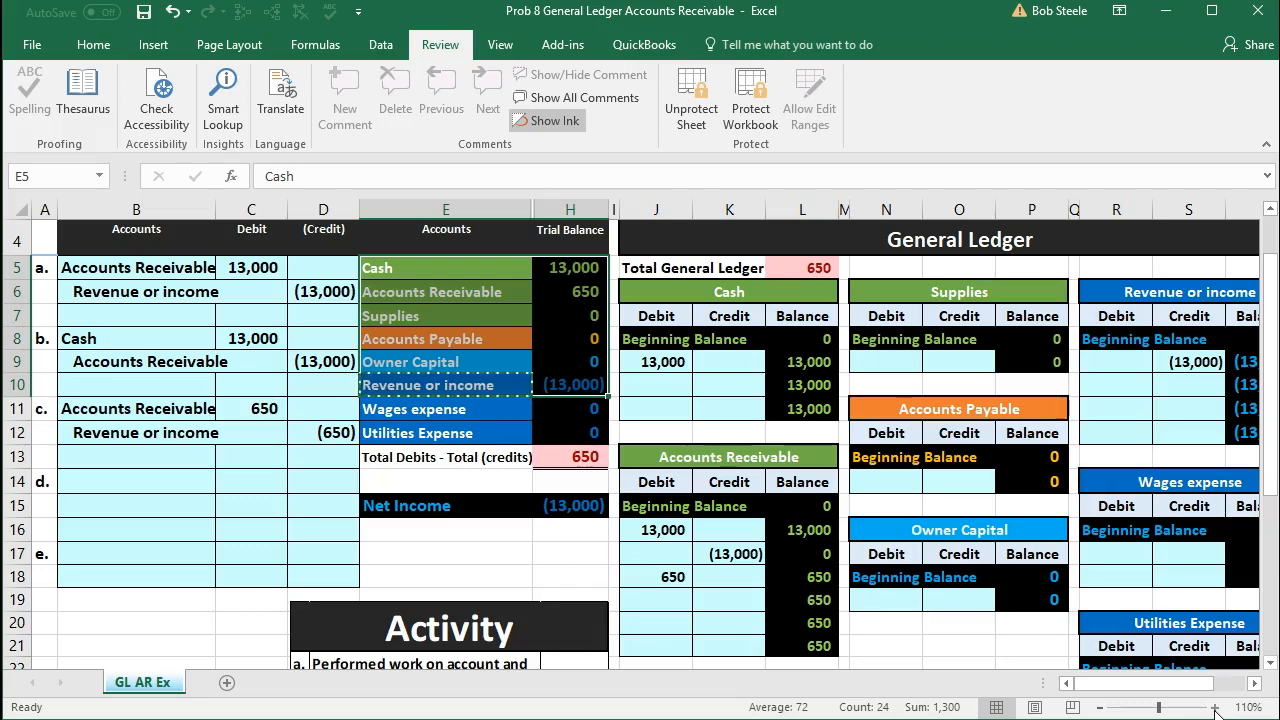
left_click(1182, 384)
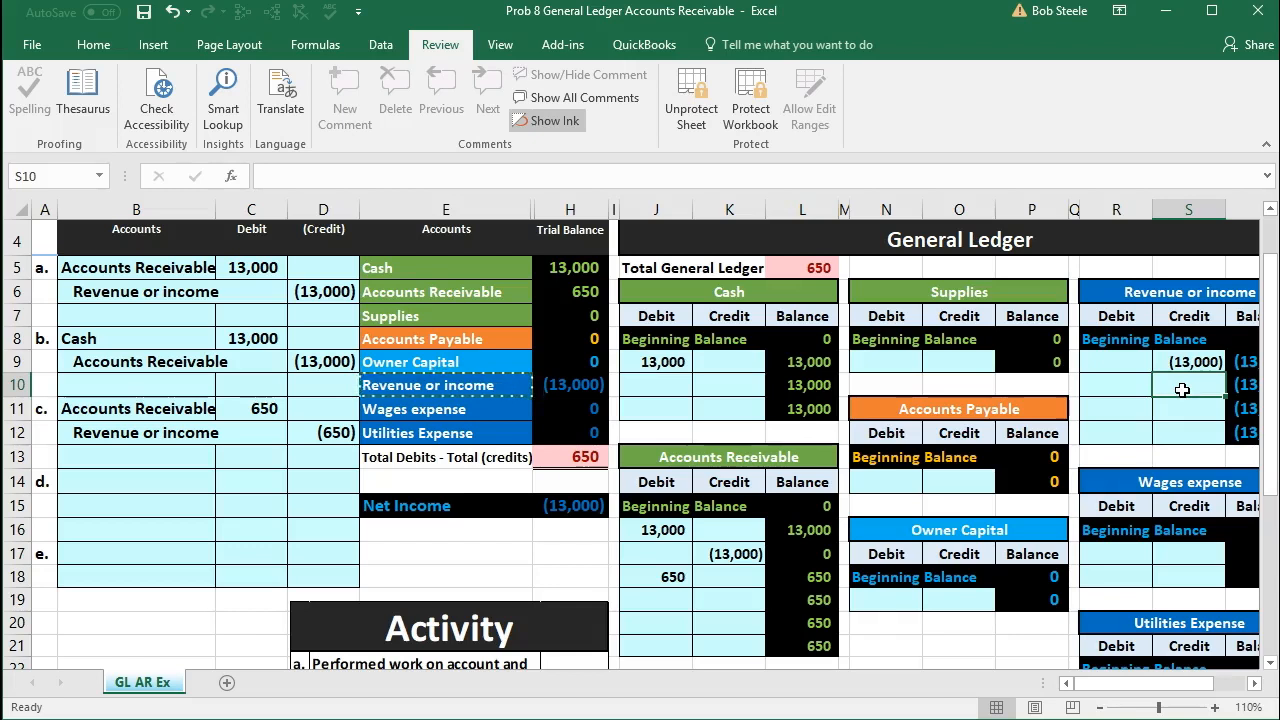
type("=")
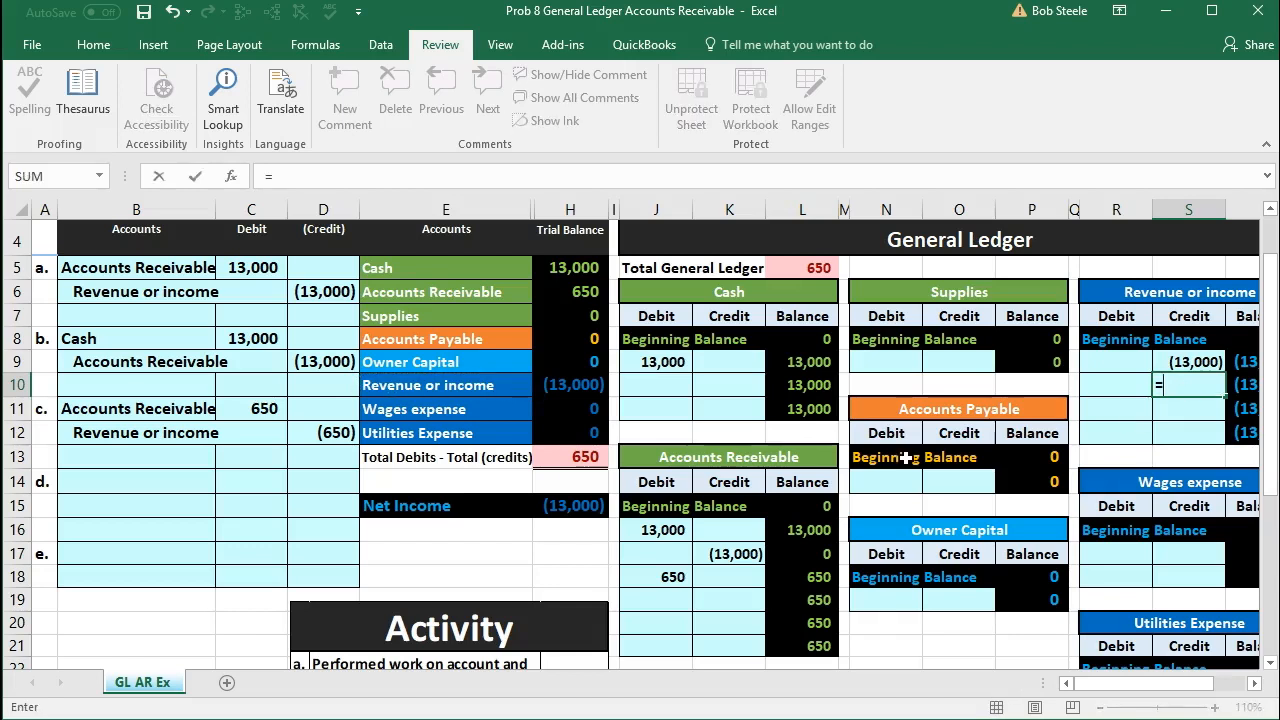
left_click(321, 428)
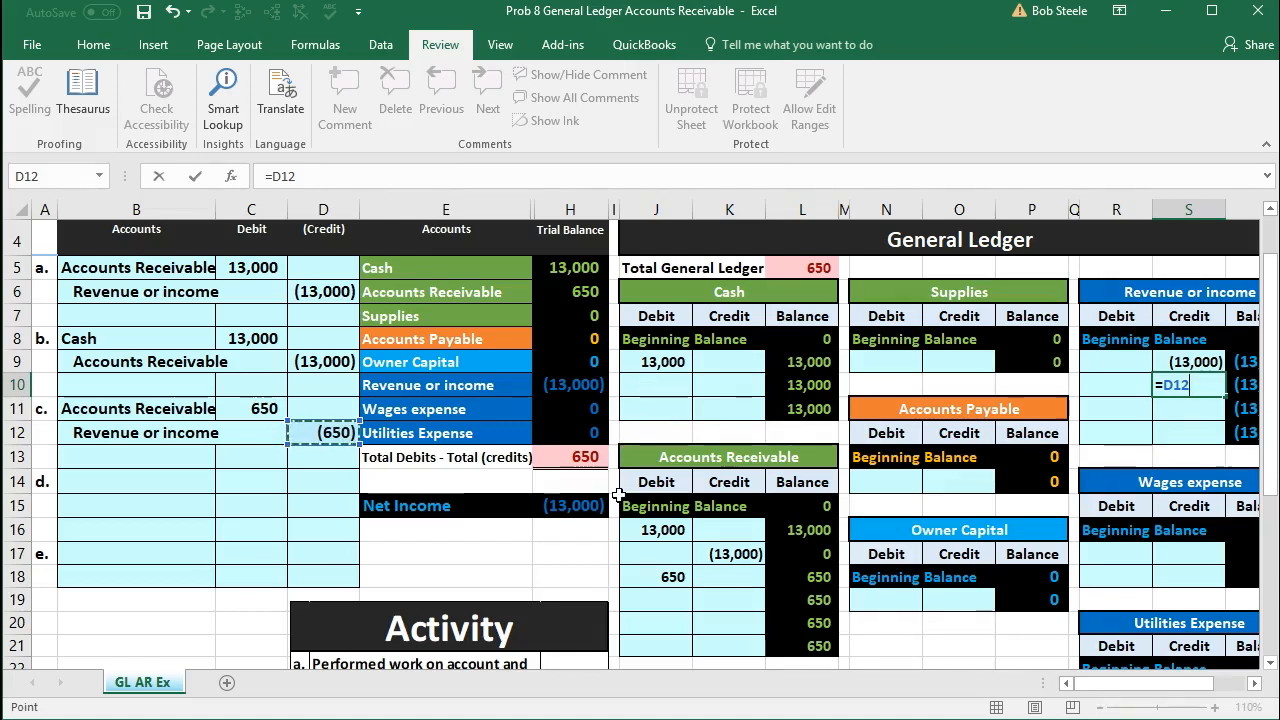
key("Return")
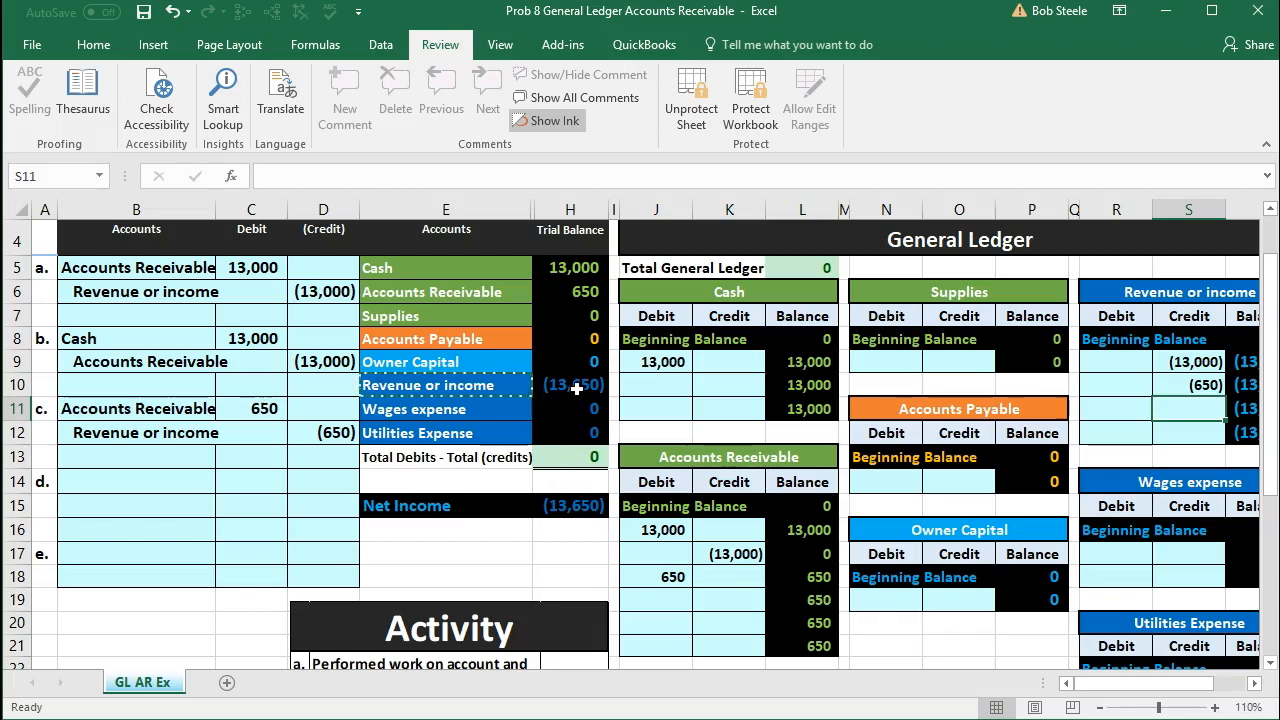
Step: Check the trial balance's income and expense balances against Net Income, and read transaction d in the Activity list
left_click_drag(576, 384, 576, 422)
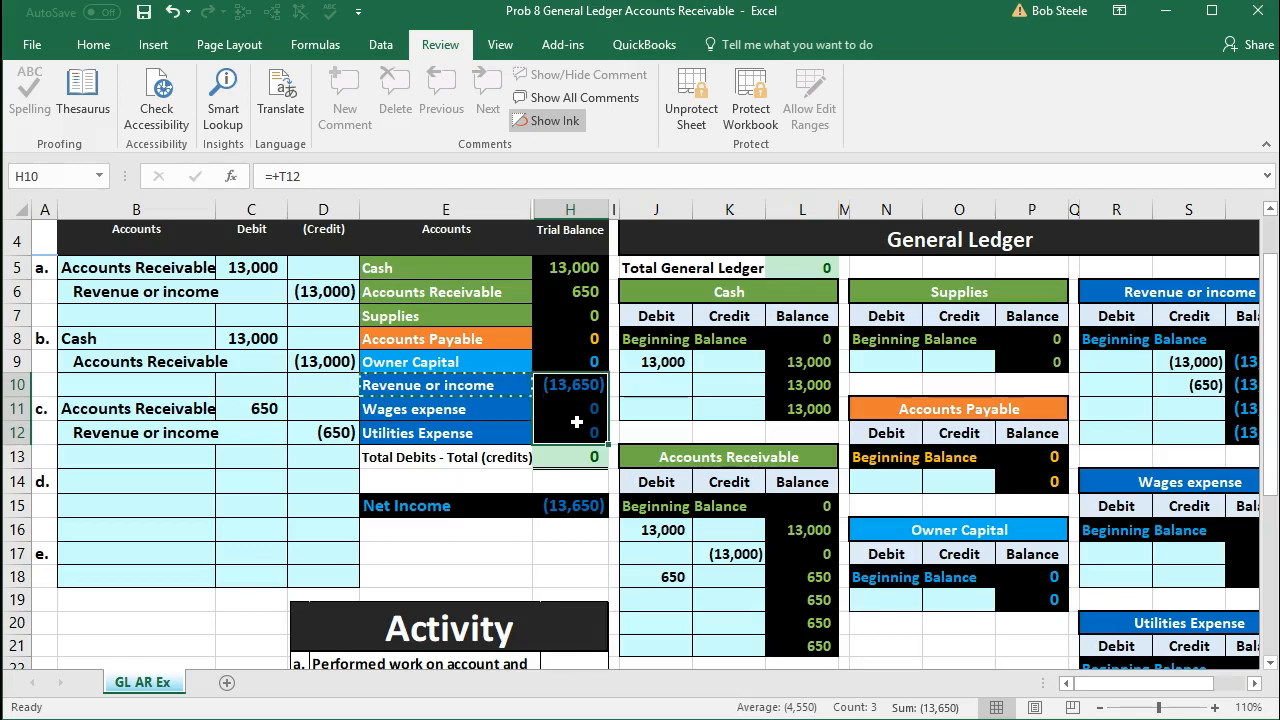
left_click(578, 505)
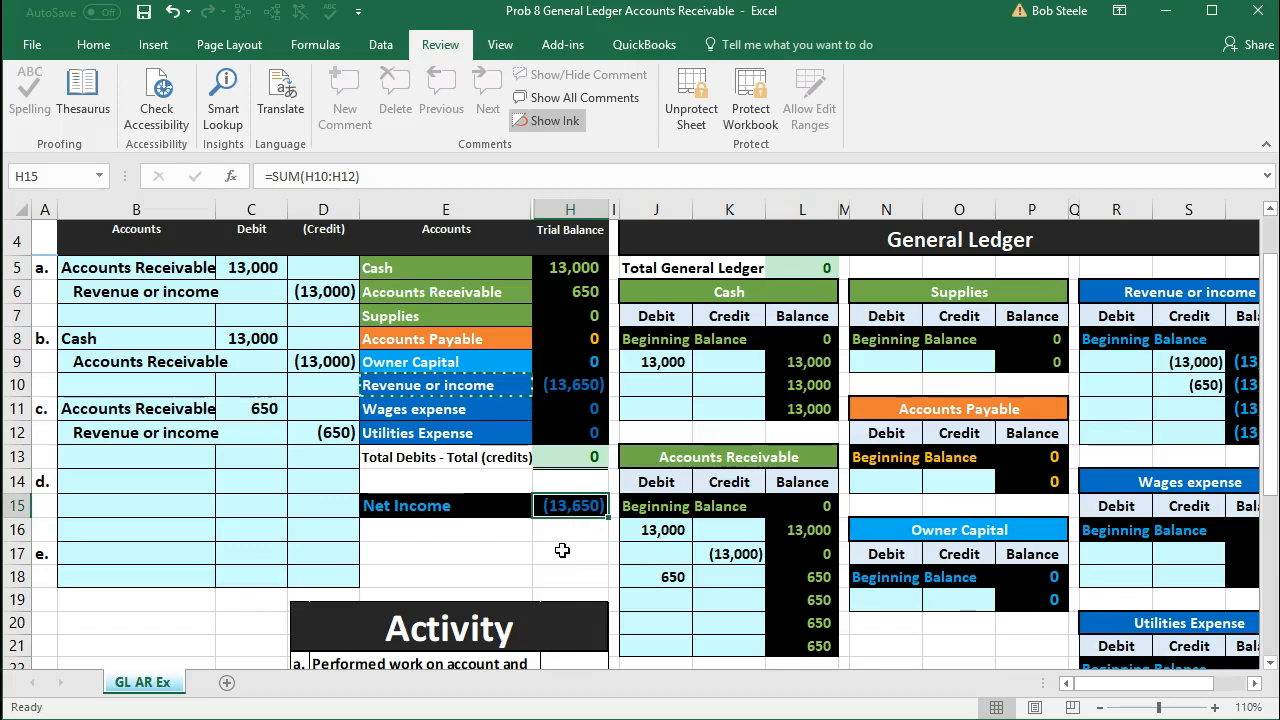
scroll(562, 550, "down", 1)
scroll(563, 554, "down", 2)
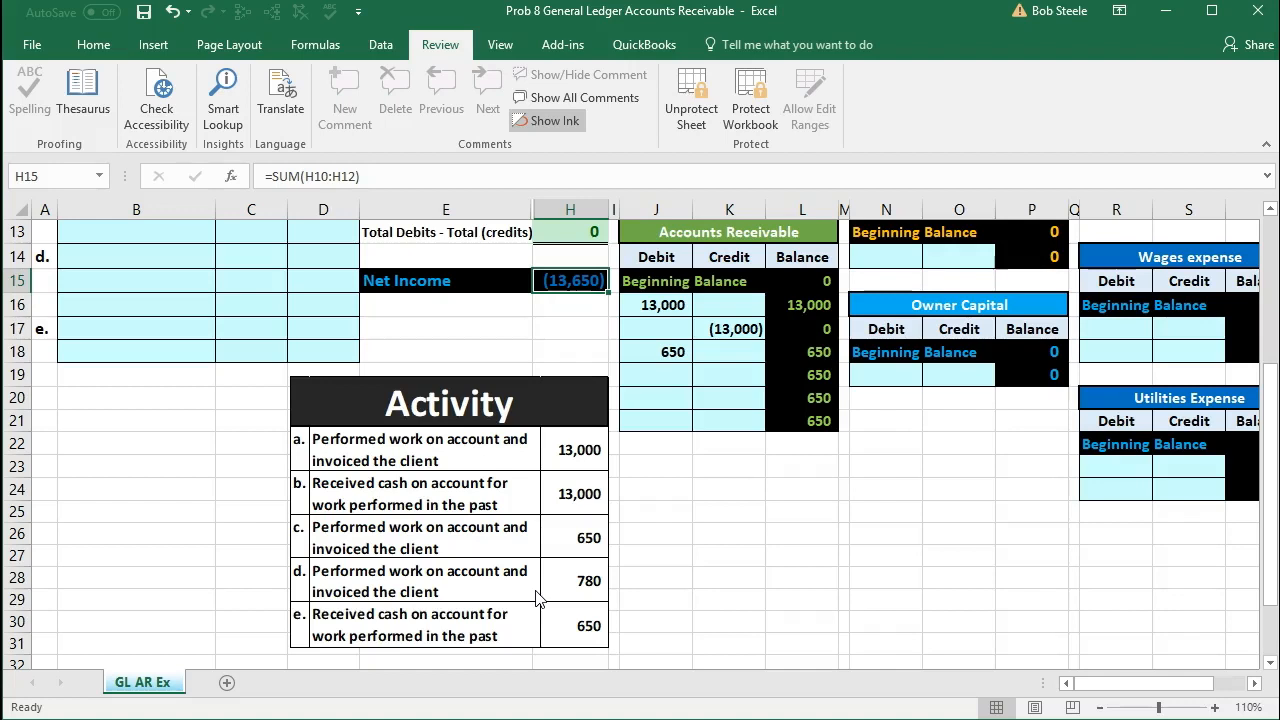
scroll(535, 597, "up", 3)
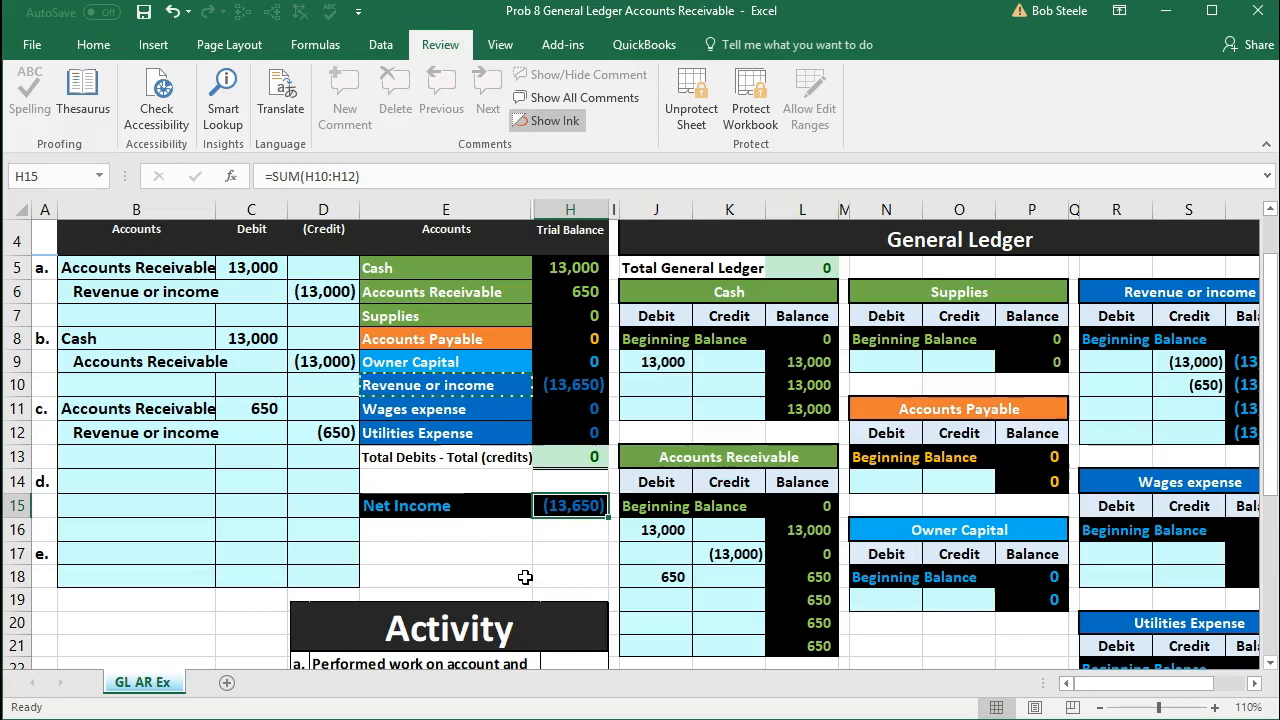
Step: Copy the Accounts Receivable account name from the trial balance and paste it as a value into B14 for entry d
left_click(437, 292)
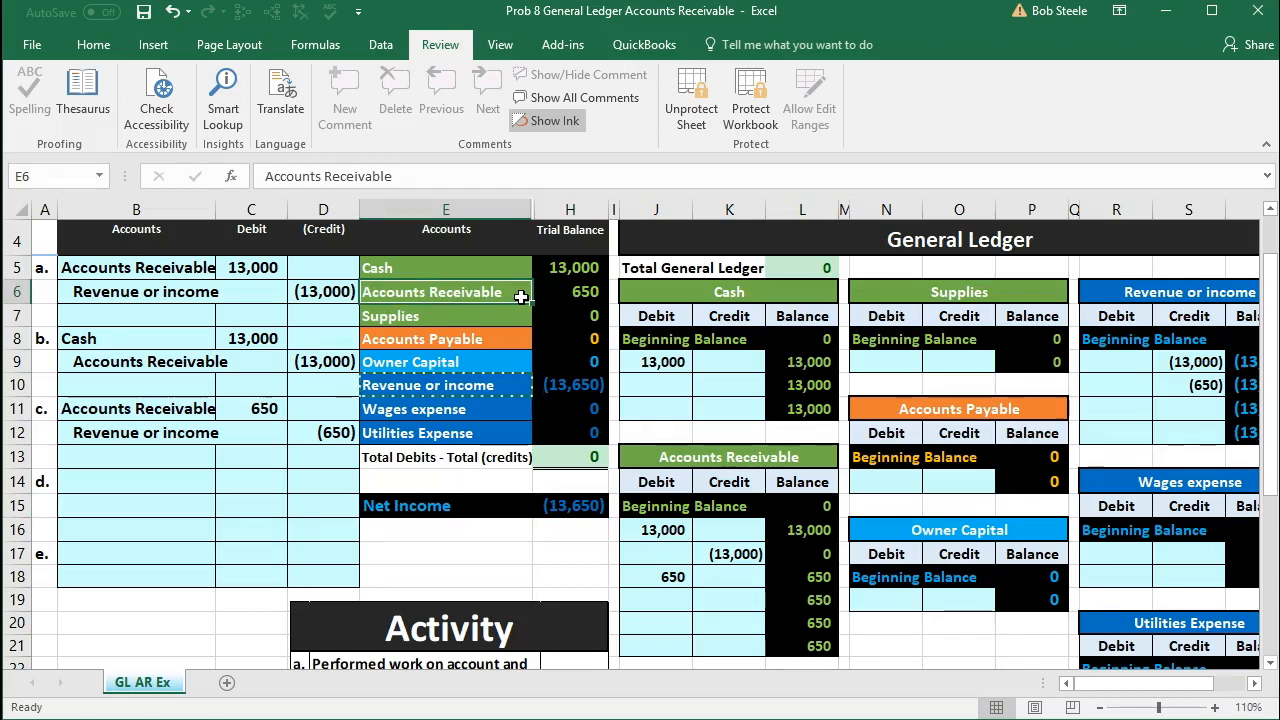
left_click(1215, 708)
left_click(1215, 708)
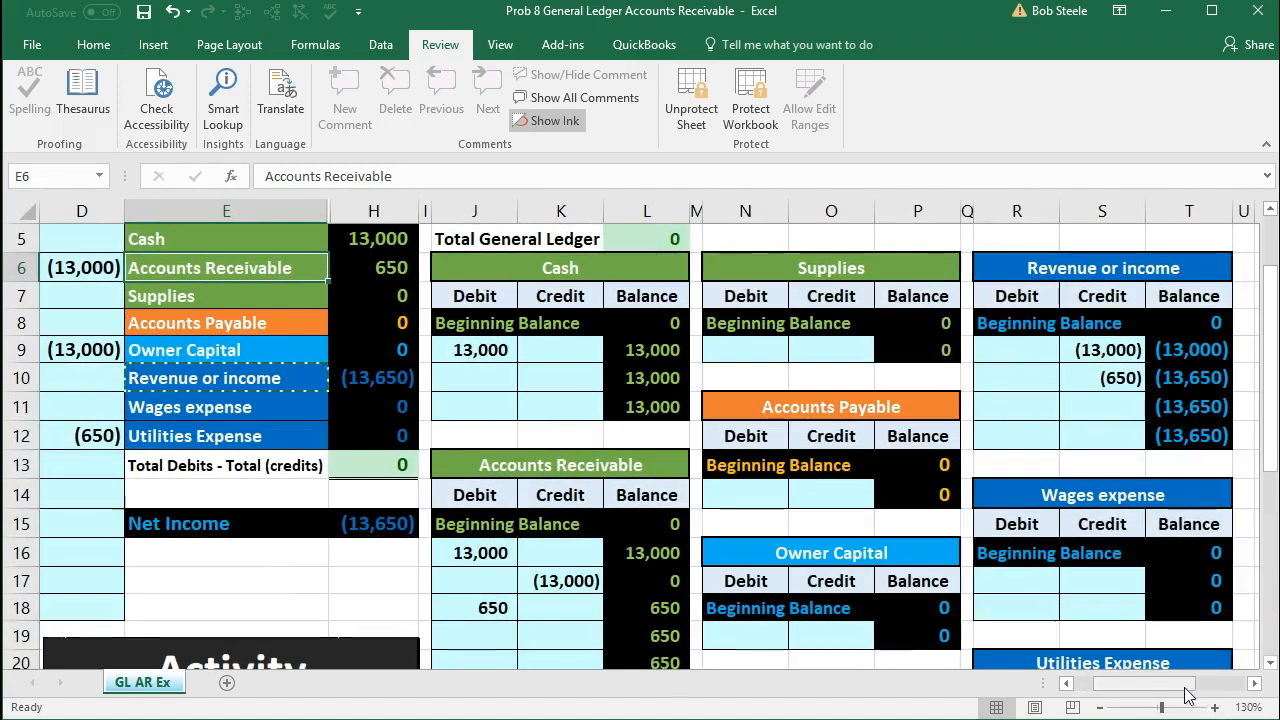
left_click_drag(1188, 695, 1168, 695)
scroll(537, 443, "up", 1)
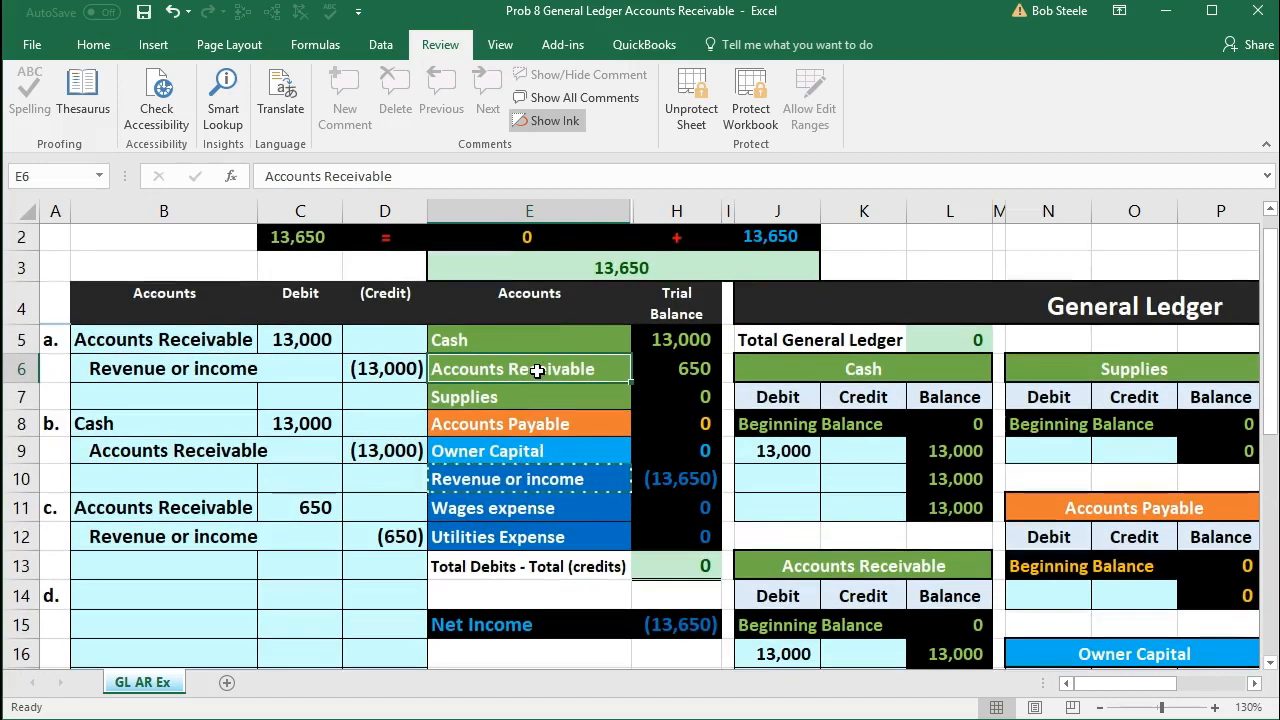
left_click(664, 375)
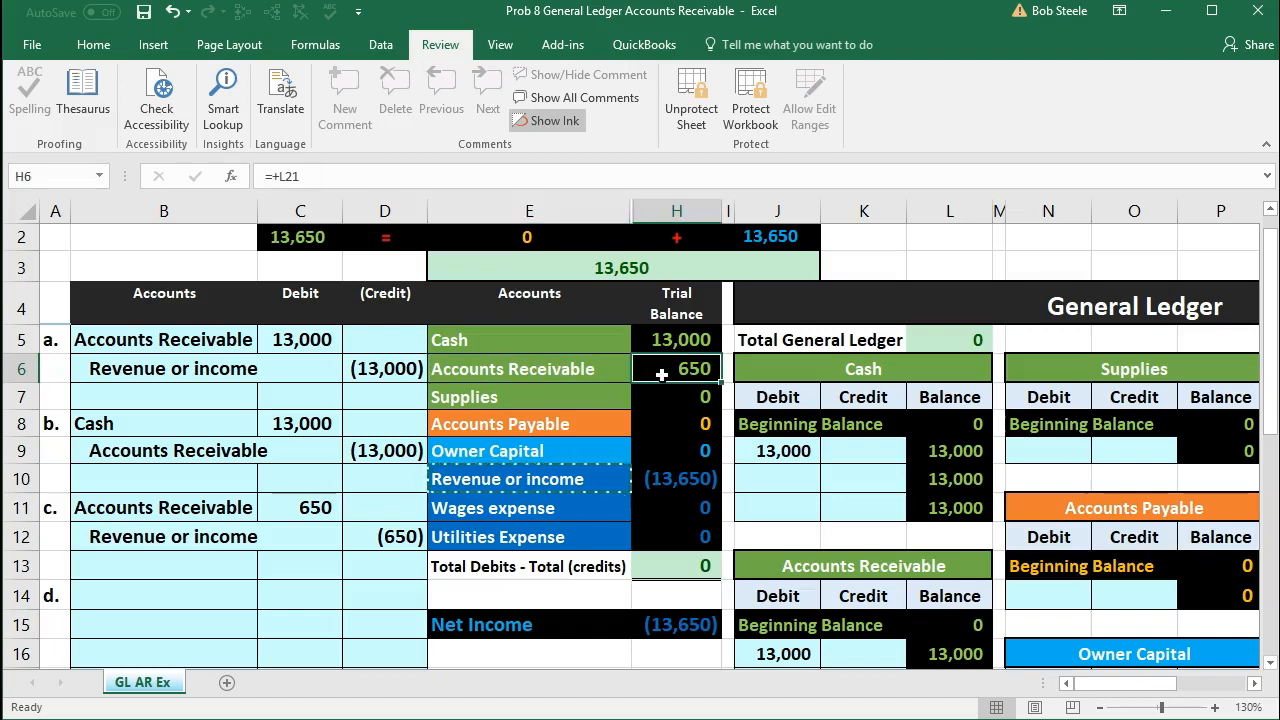
left_click(574, 365)
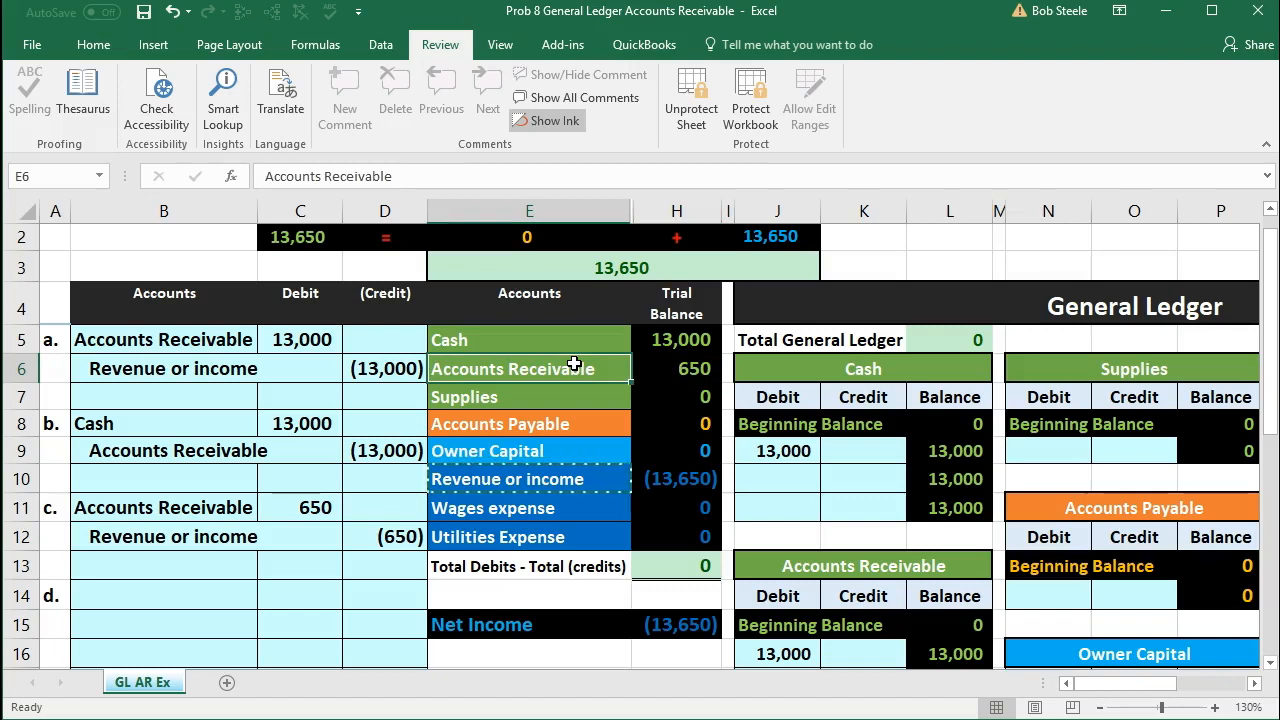
right_click(574, 365)
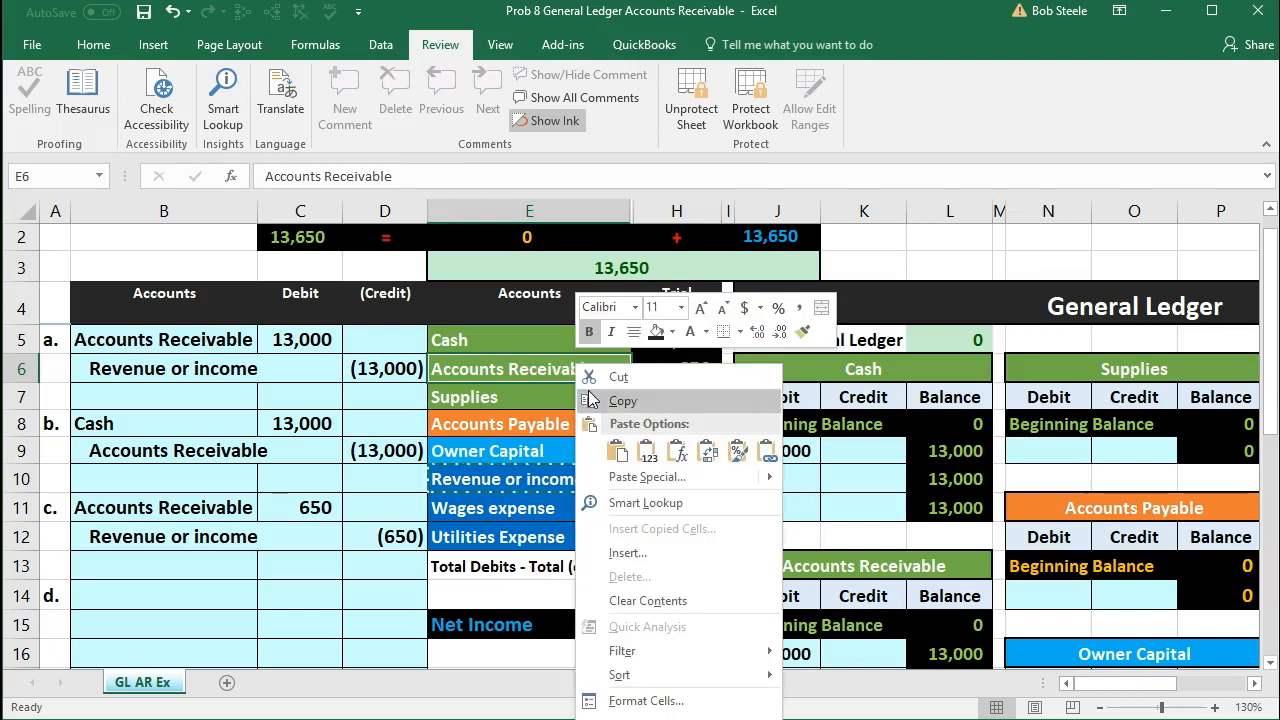
left_click(590, 396)
scroll(340, 500, "down", 1)
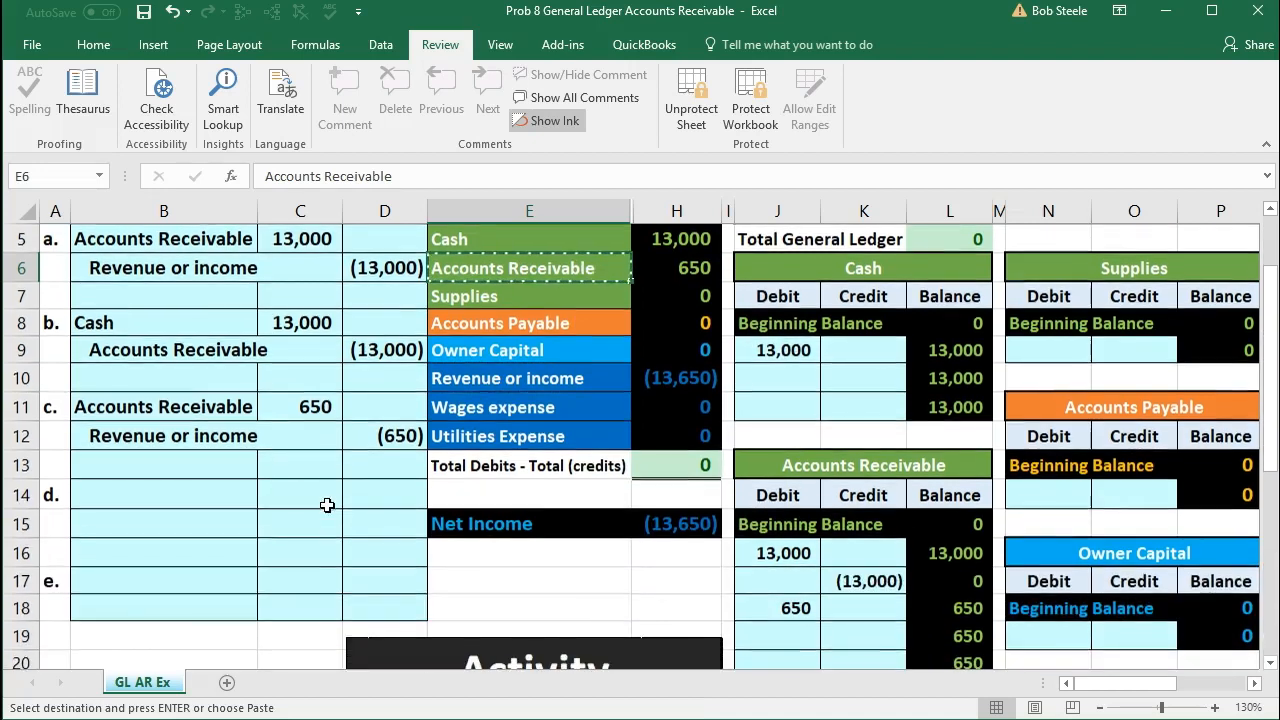
left_click(164, 486)
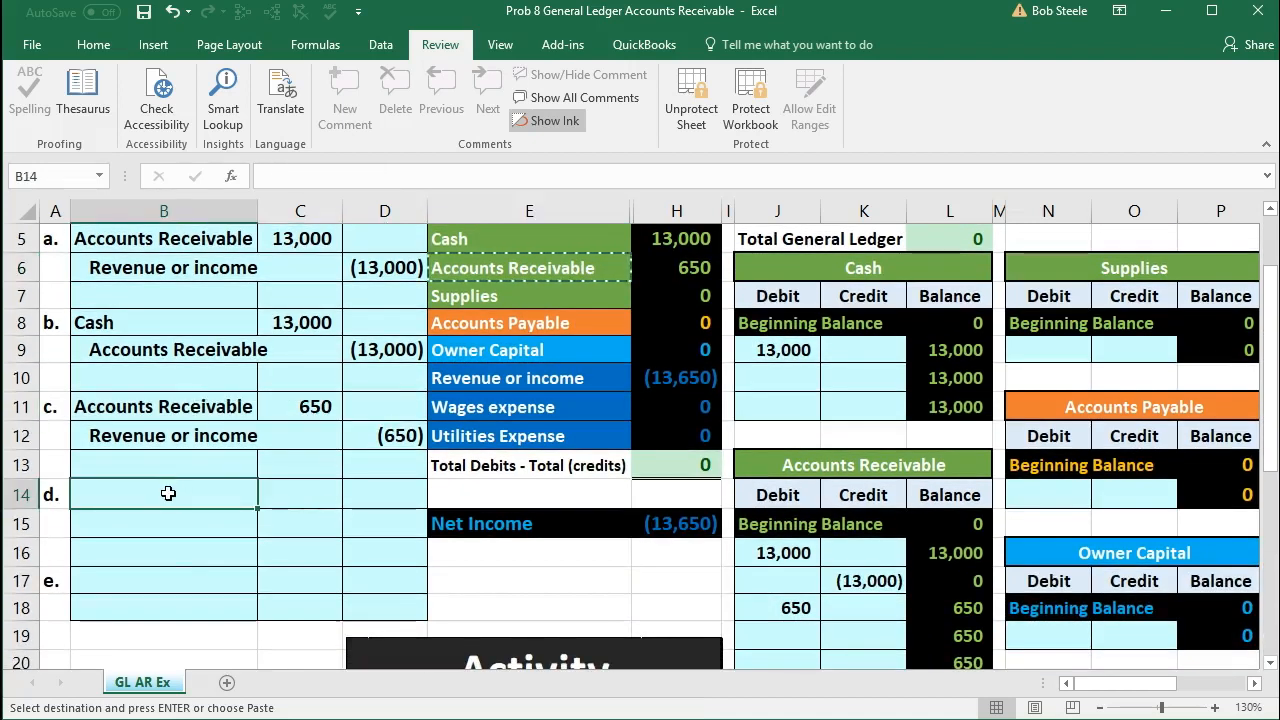
right_click(164, 487)
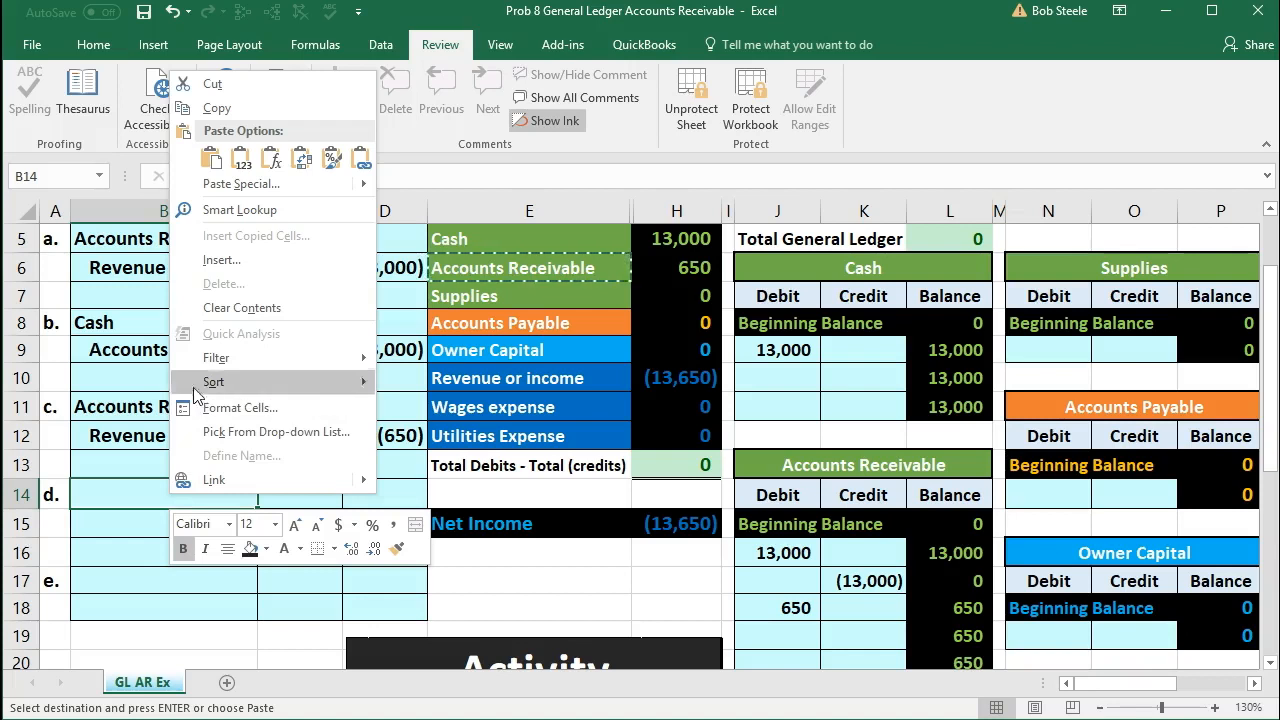
left_click(243, 165)
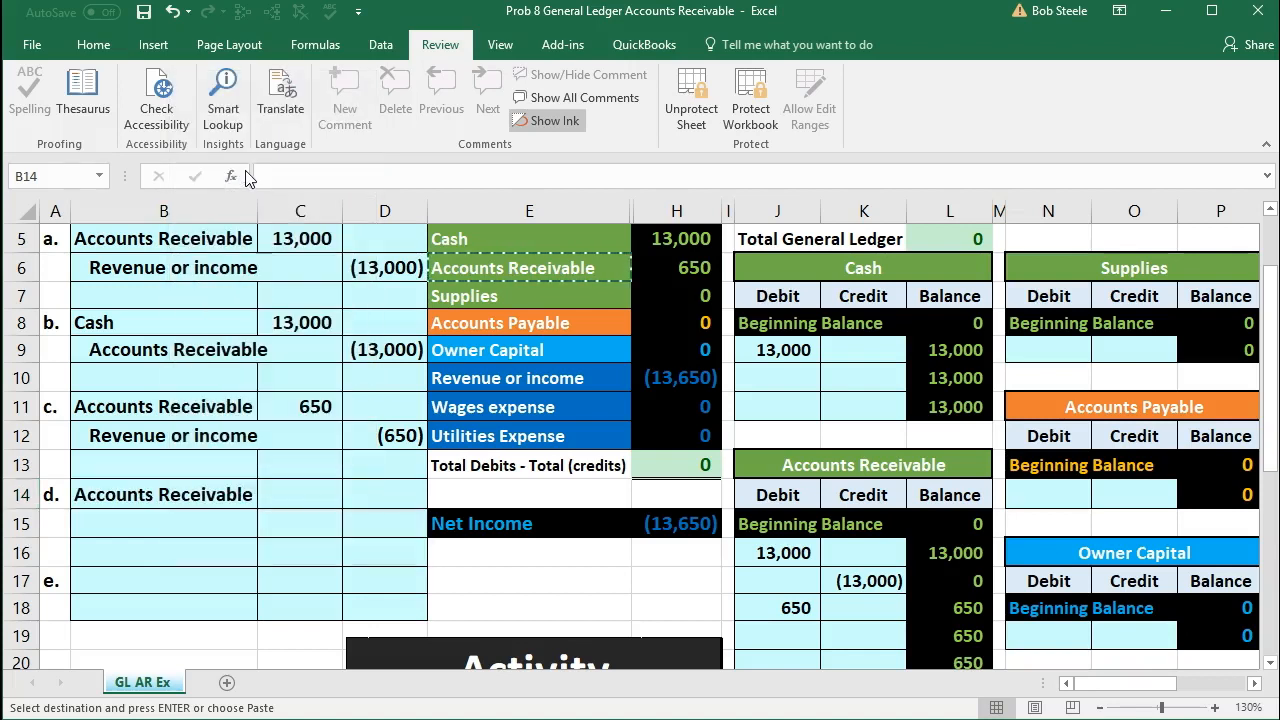
Step: Enter 780 as entry d's Accounts Receivable debit in C14, checking the amount against the Activity list
left_click(300, 489)
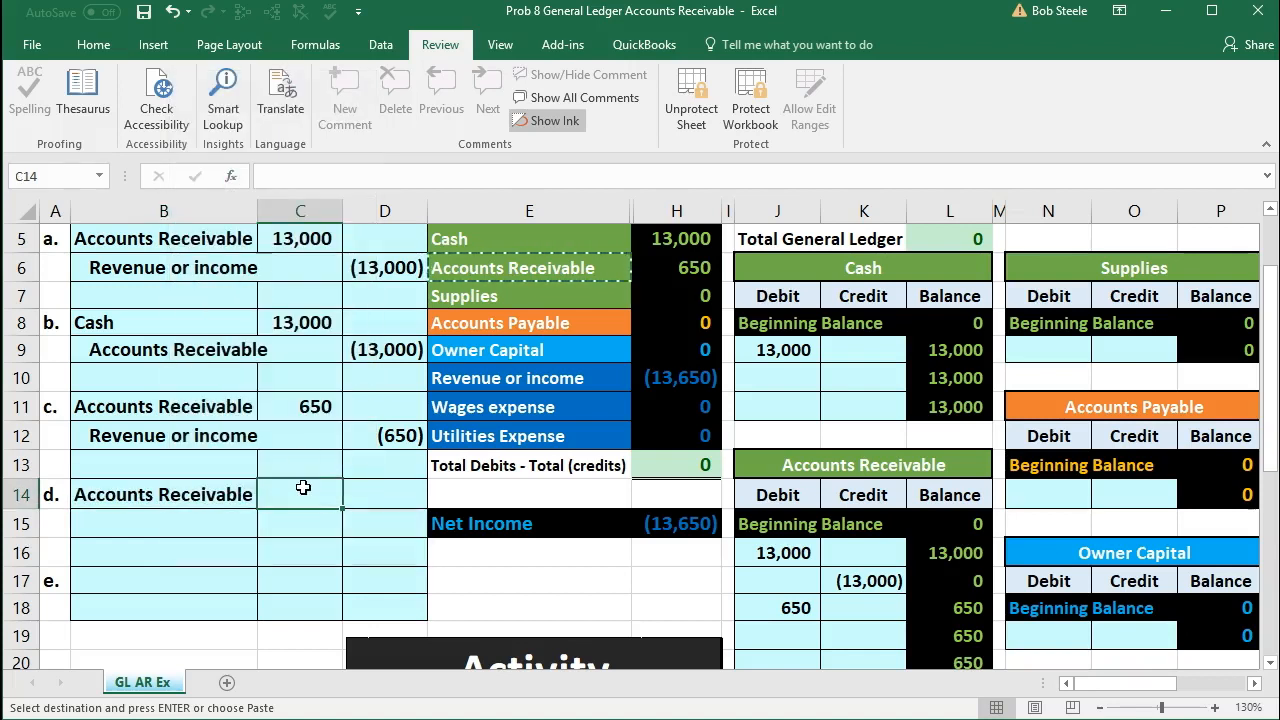
scroll(302, 488, "down", 2)
scroll(303, 487, "down", 1)
scroll(303, 487, "up", 2)
type("780")
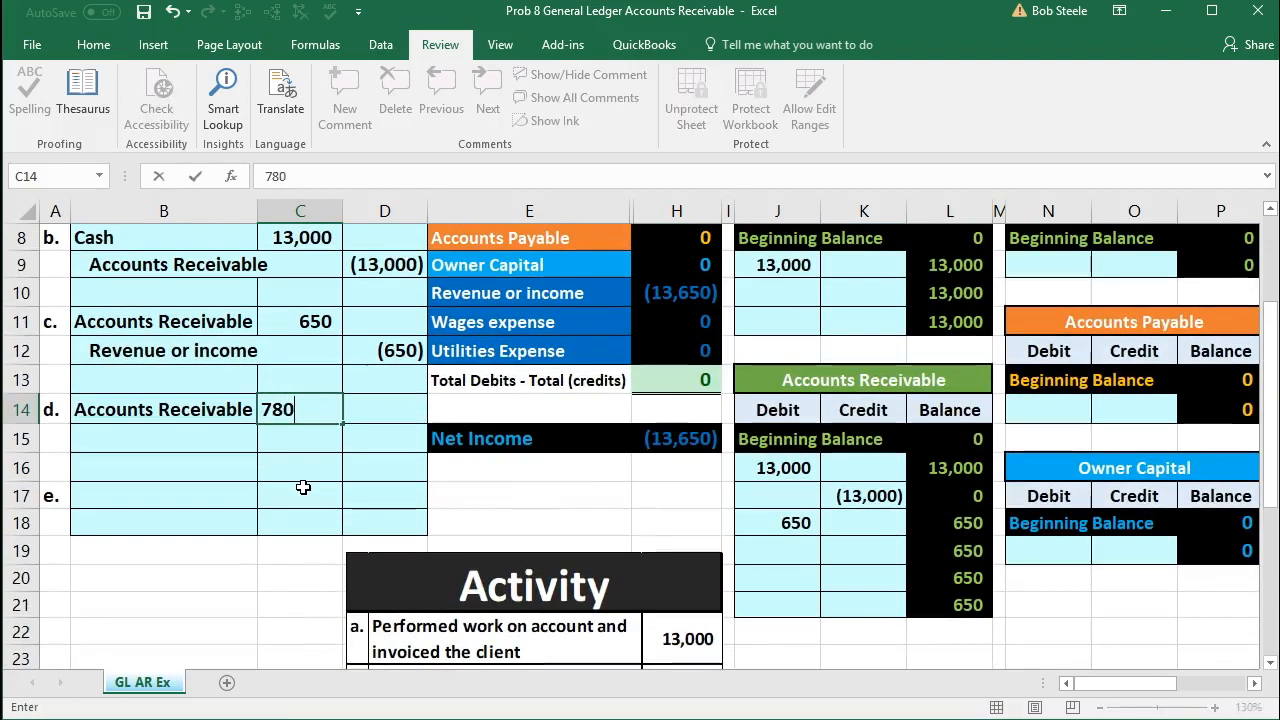
key("Return")
Step: Enter entry d's credit in D15 as the negative of the debit with the formula -C14
key("Right")
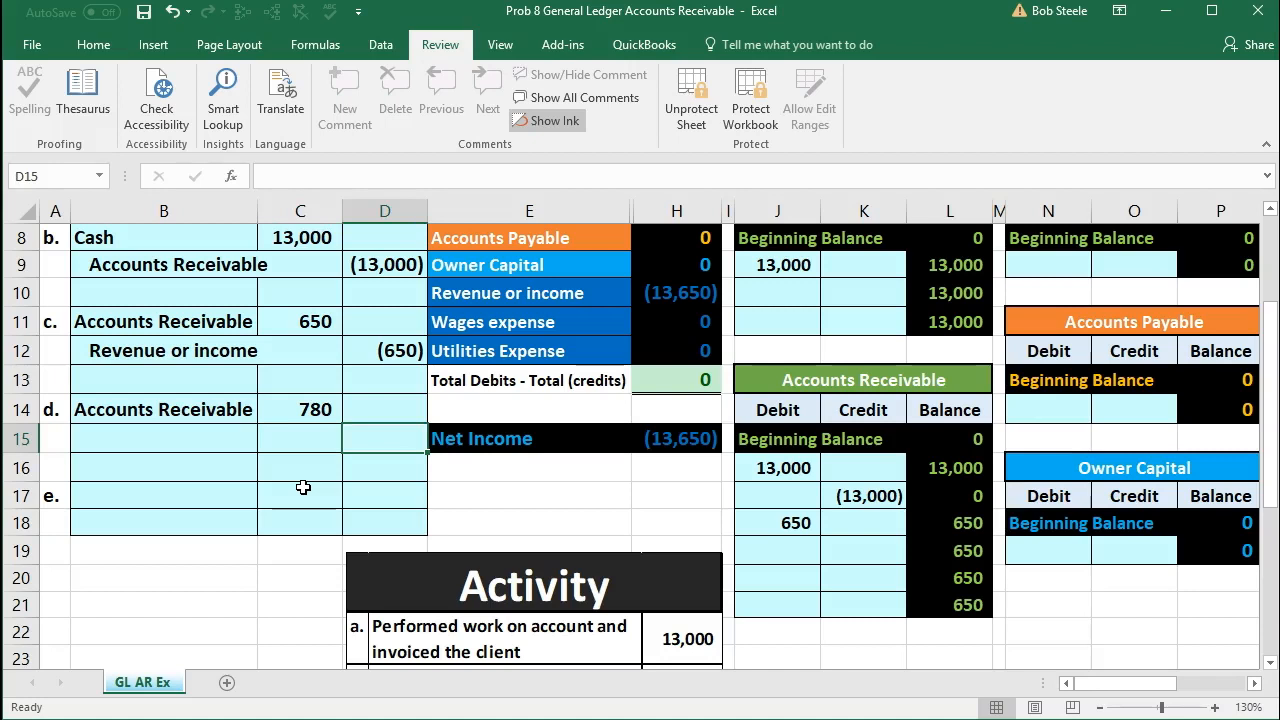
type("-")
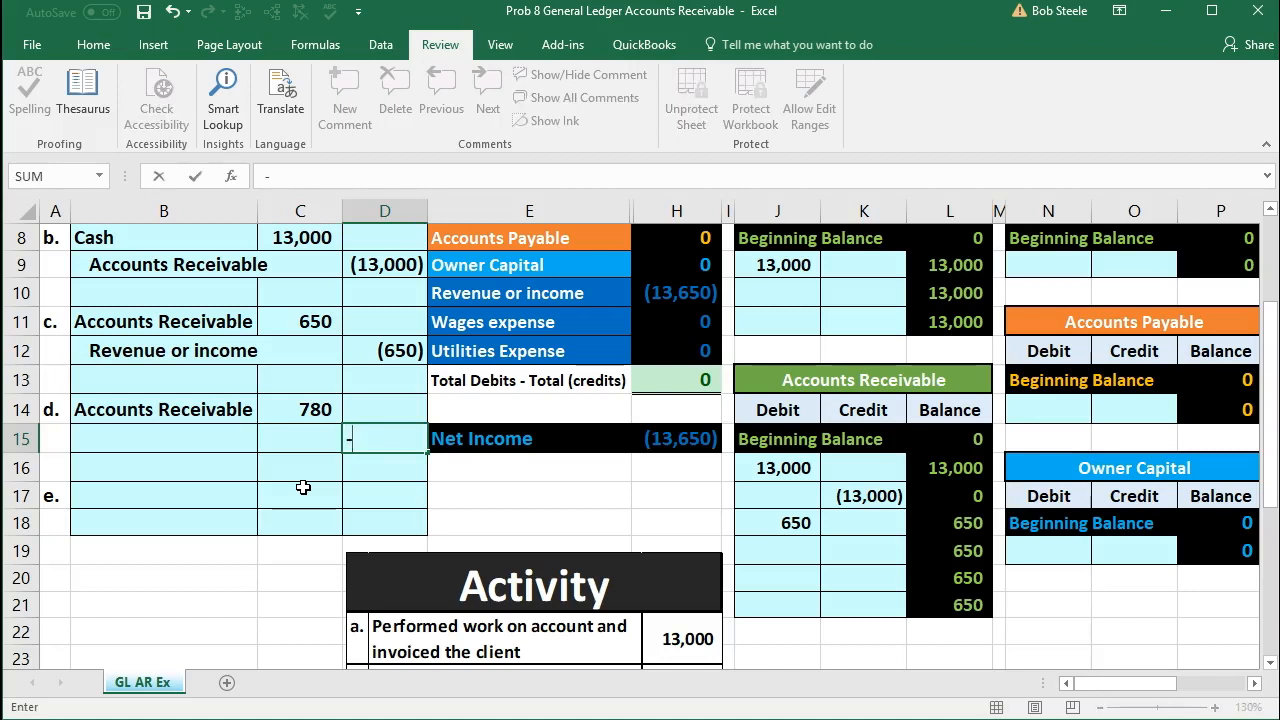
left_click(300, 410)
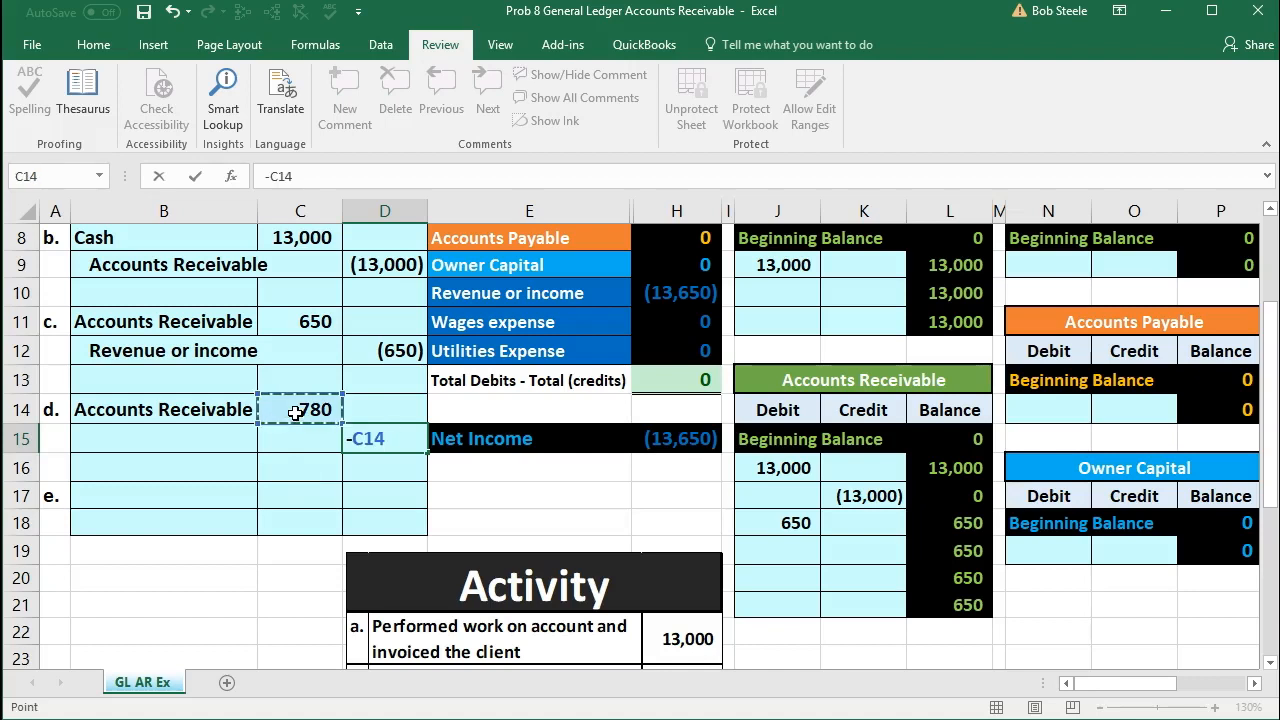
key("Return")
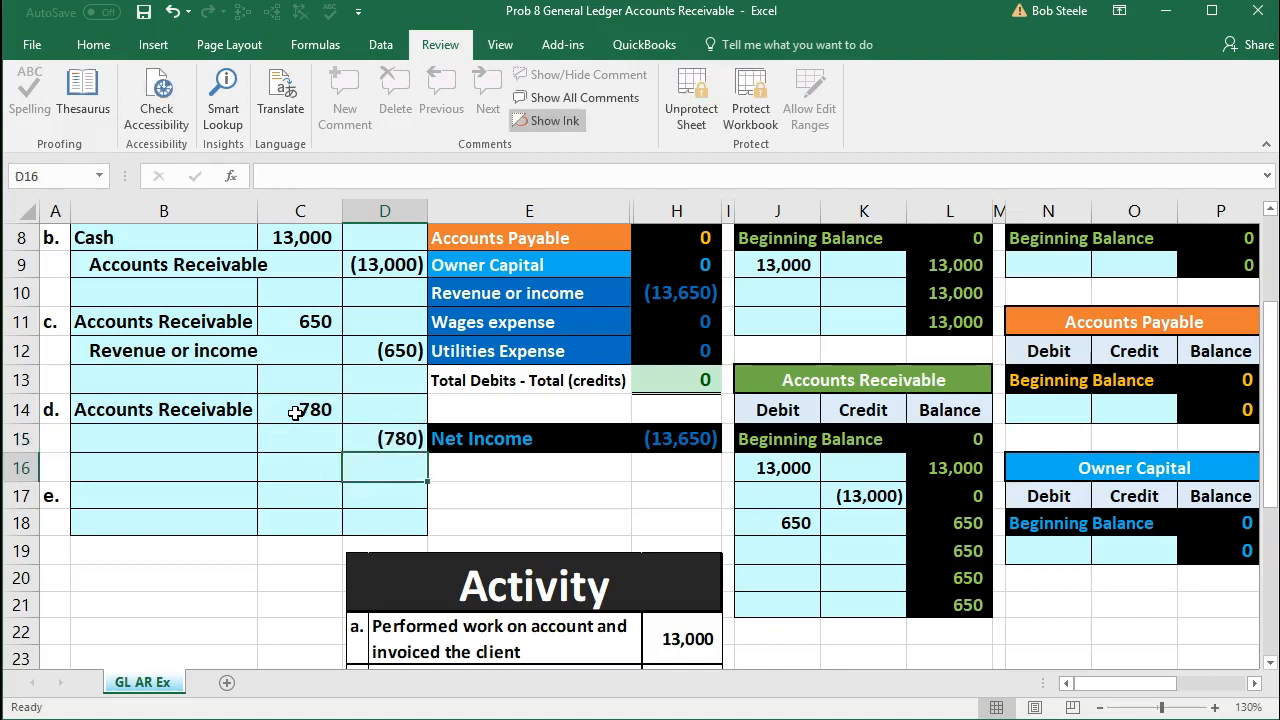
Step: Copy the Revenue or income account name from the trial balance and paste it as a value into B15
left_click(224, 444)
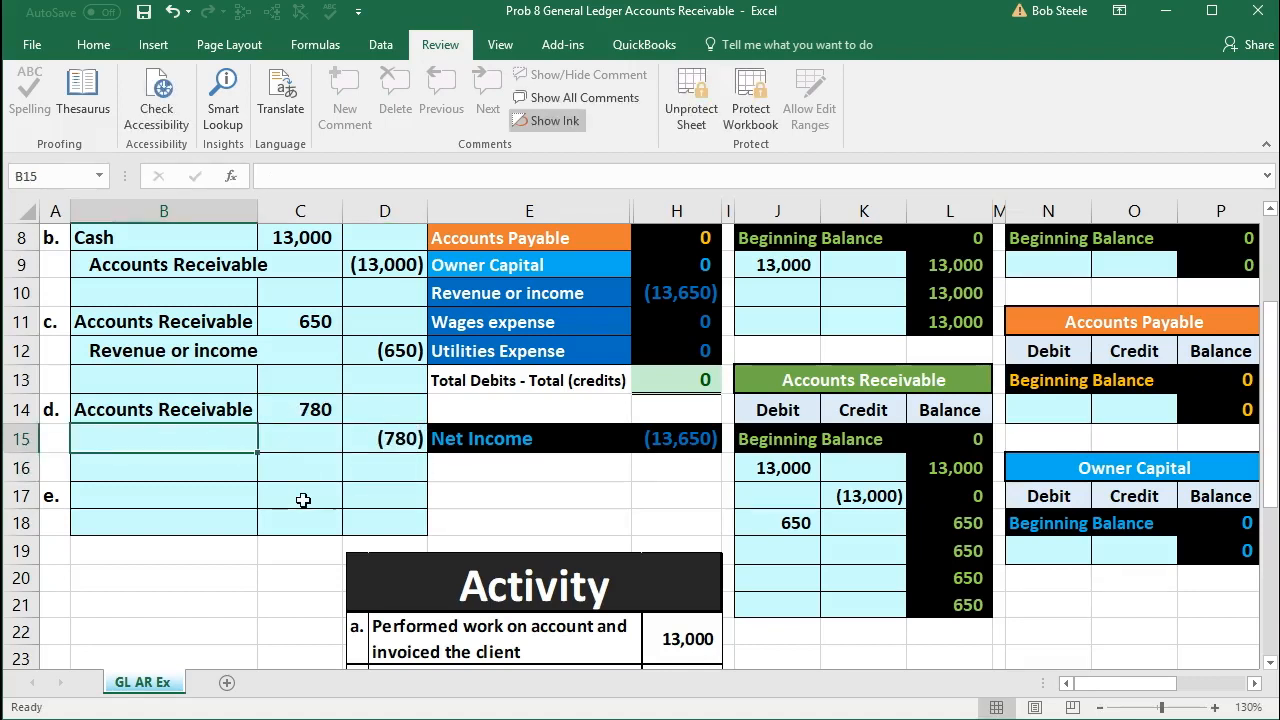
scroll(303, 500, "up", 1)
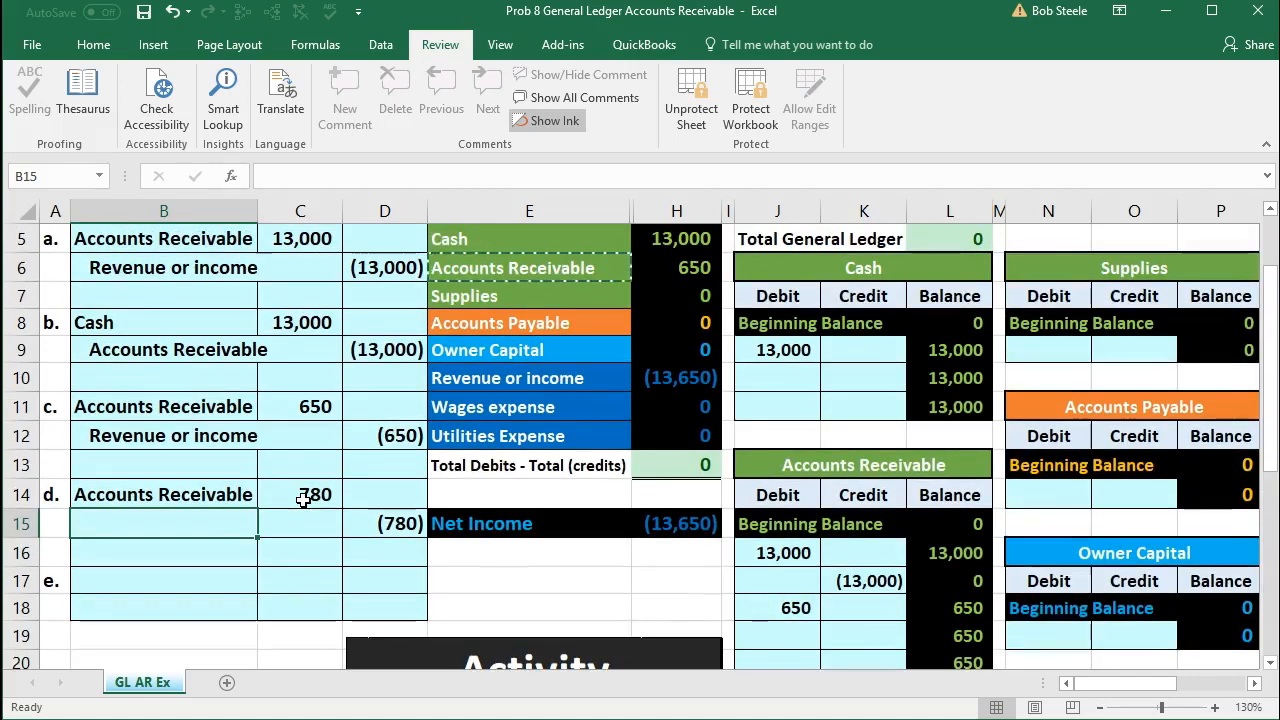
scroll(303, 500, "up", 1)
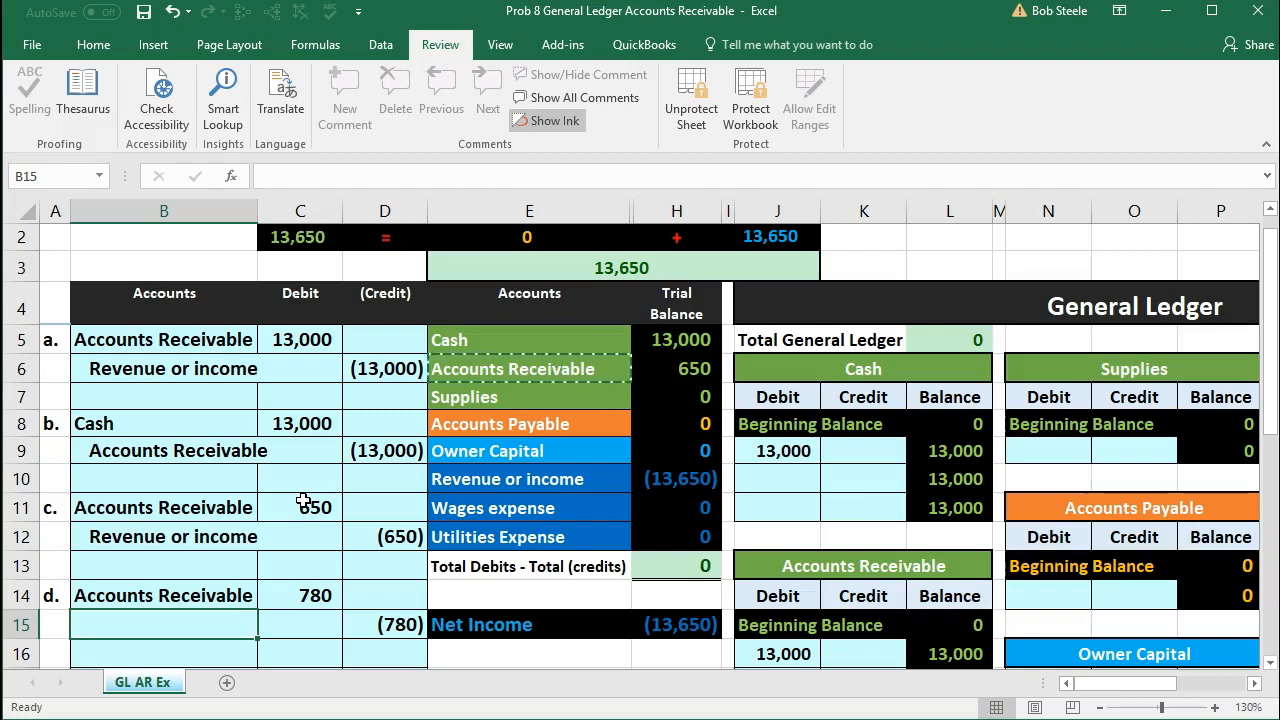
left_click(484, 480)
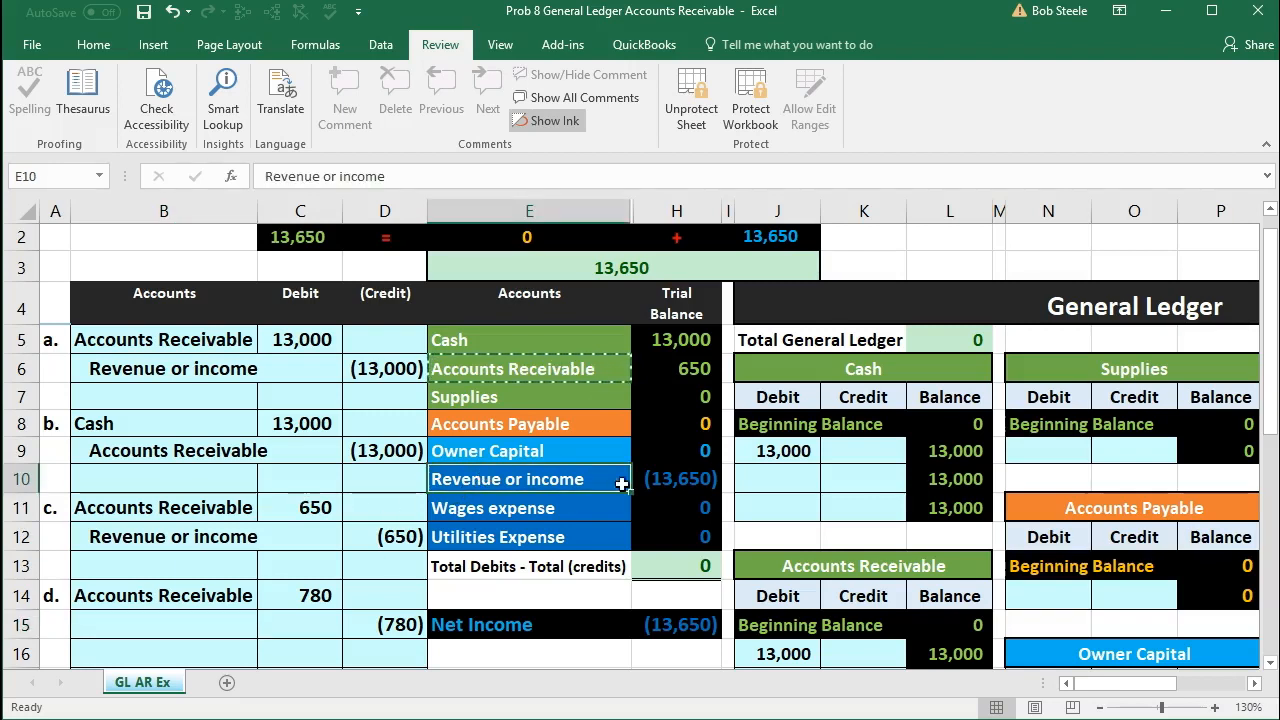
left_click(663, 478)
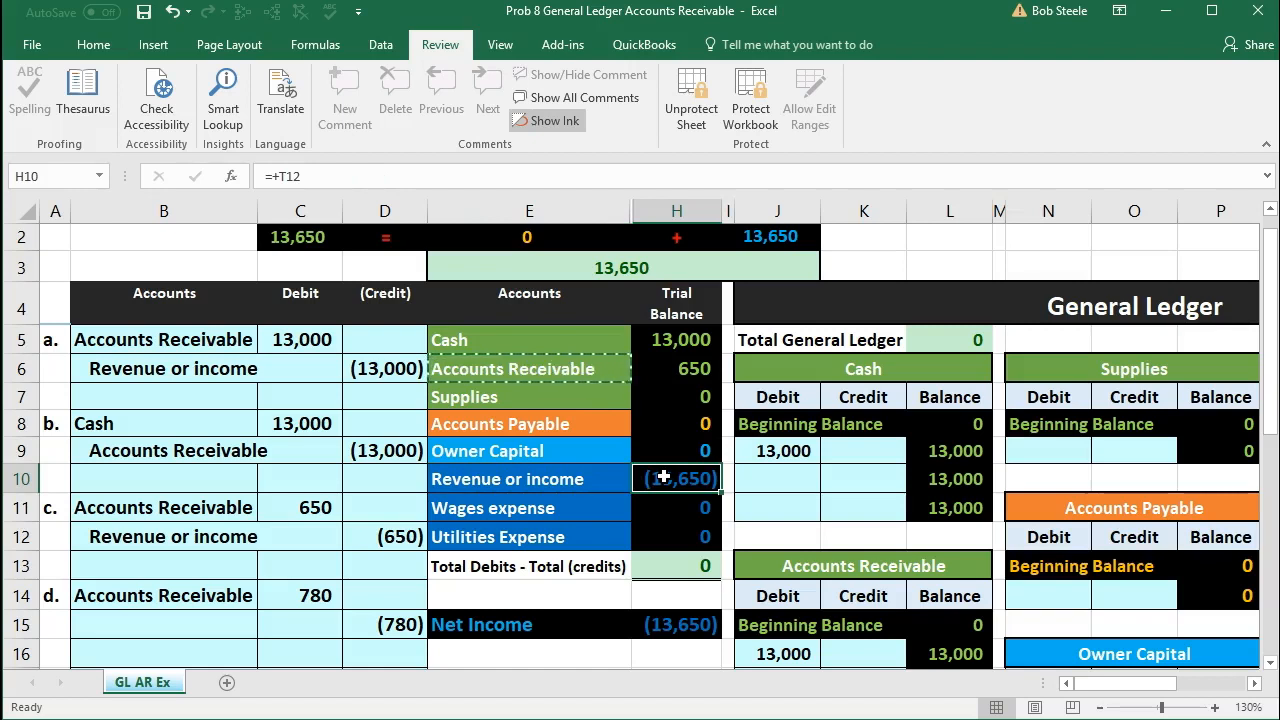
left_click(539, 479)
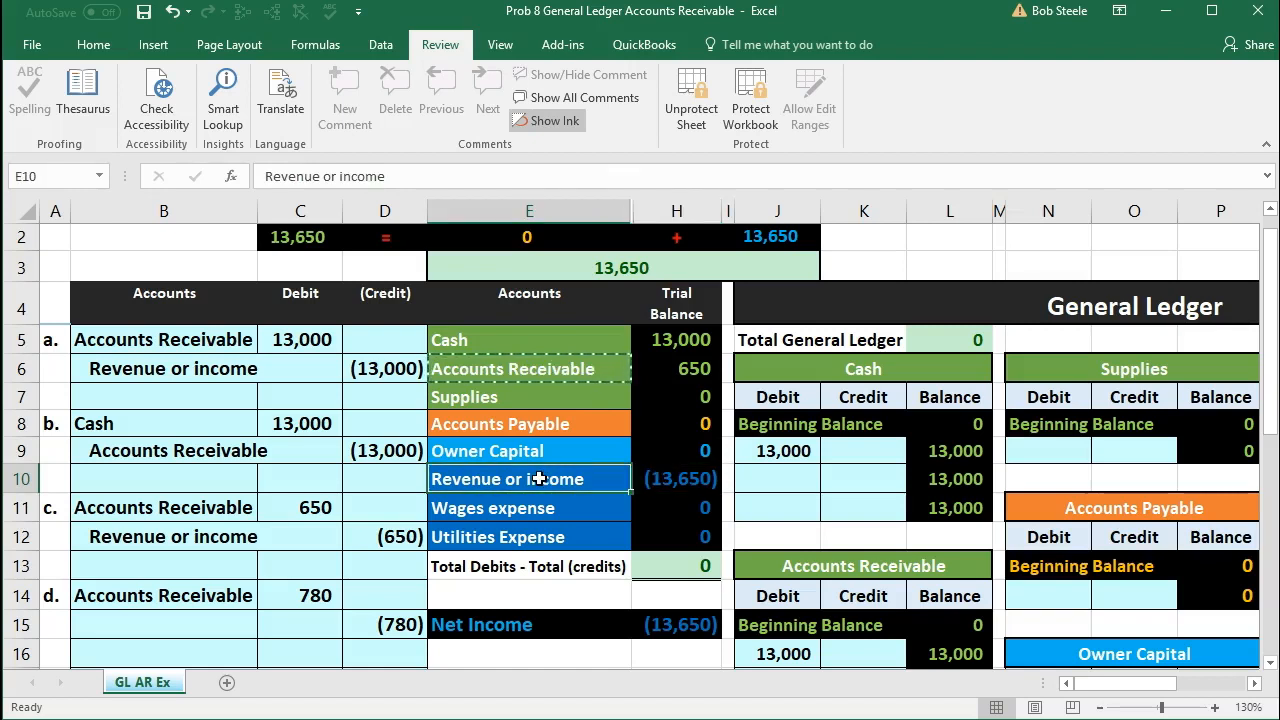
right_click(539, 479)
left_click(612, 89)
scroll(360, 393, "down", 1)
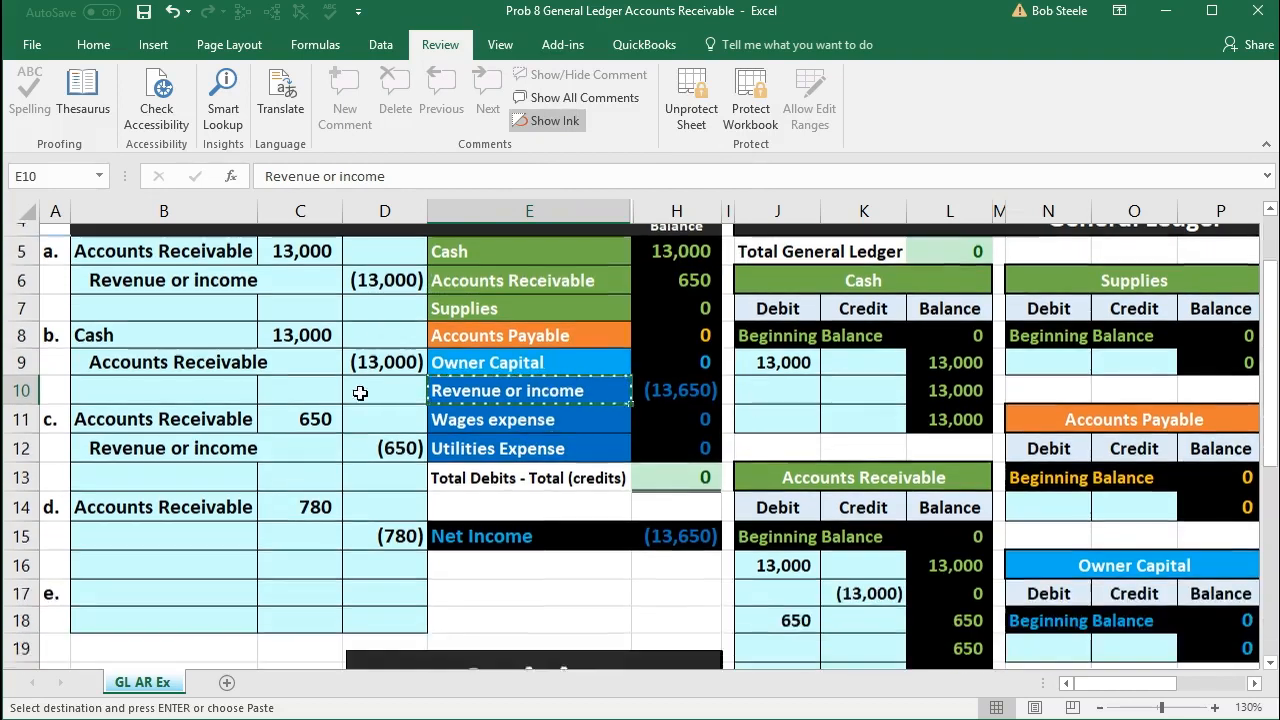
left_click(207, 518)
right_click(207, 518)
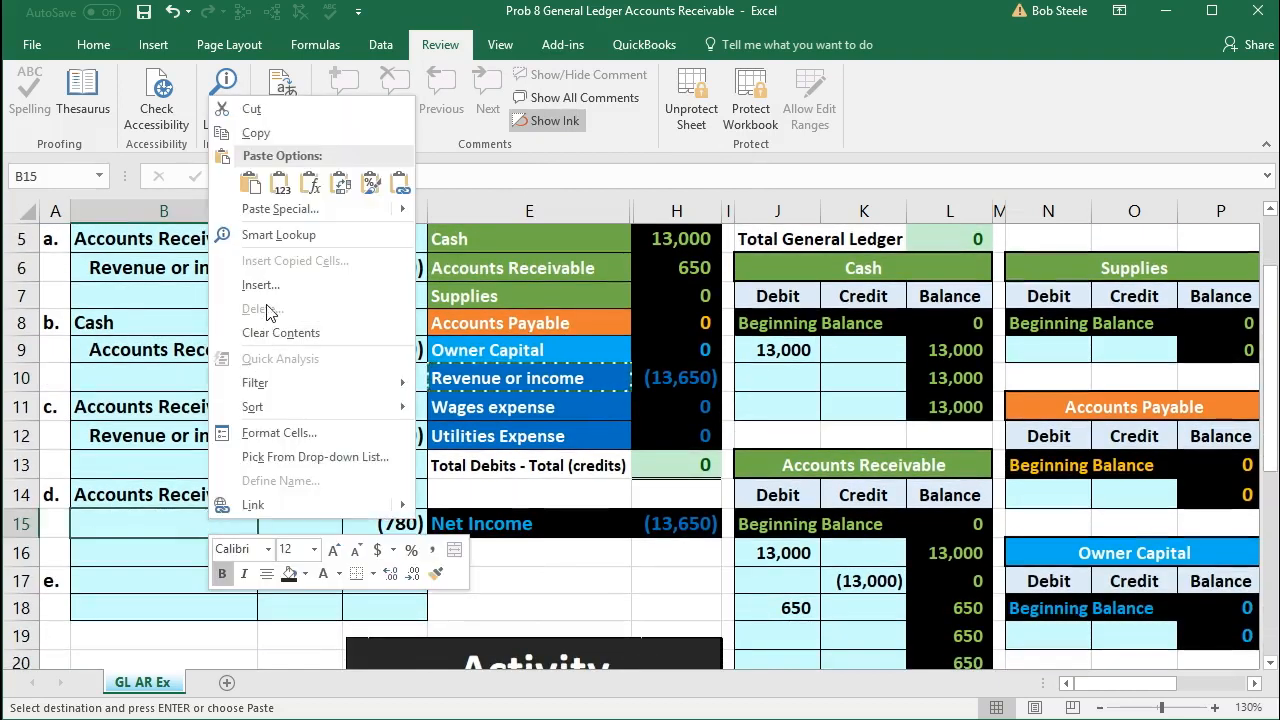
left_click(280, 183)
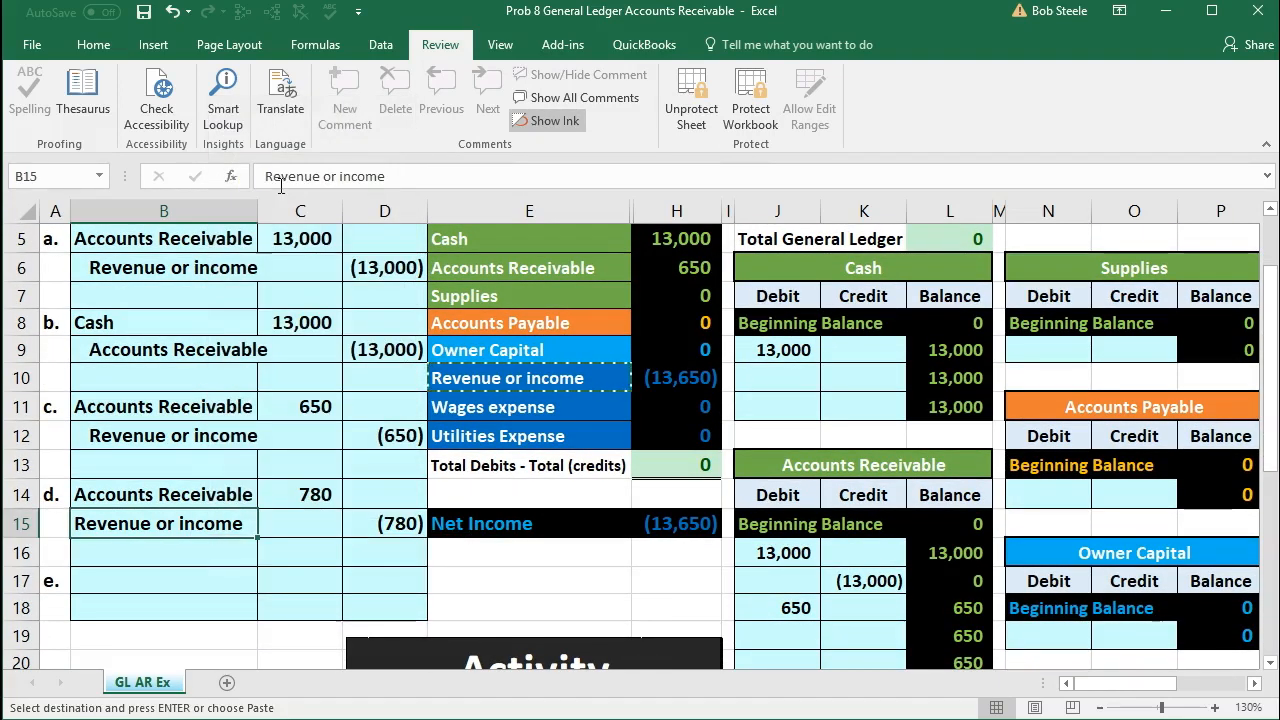
Step: Indent the Revenue or income account name in B15 and review entry d's debit and credit lines
double_click(78, 527)
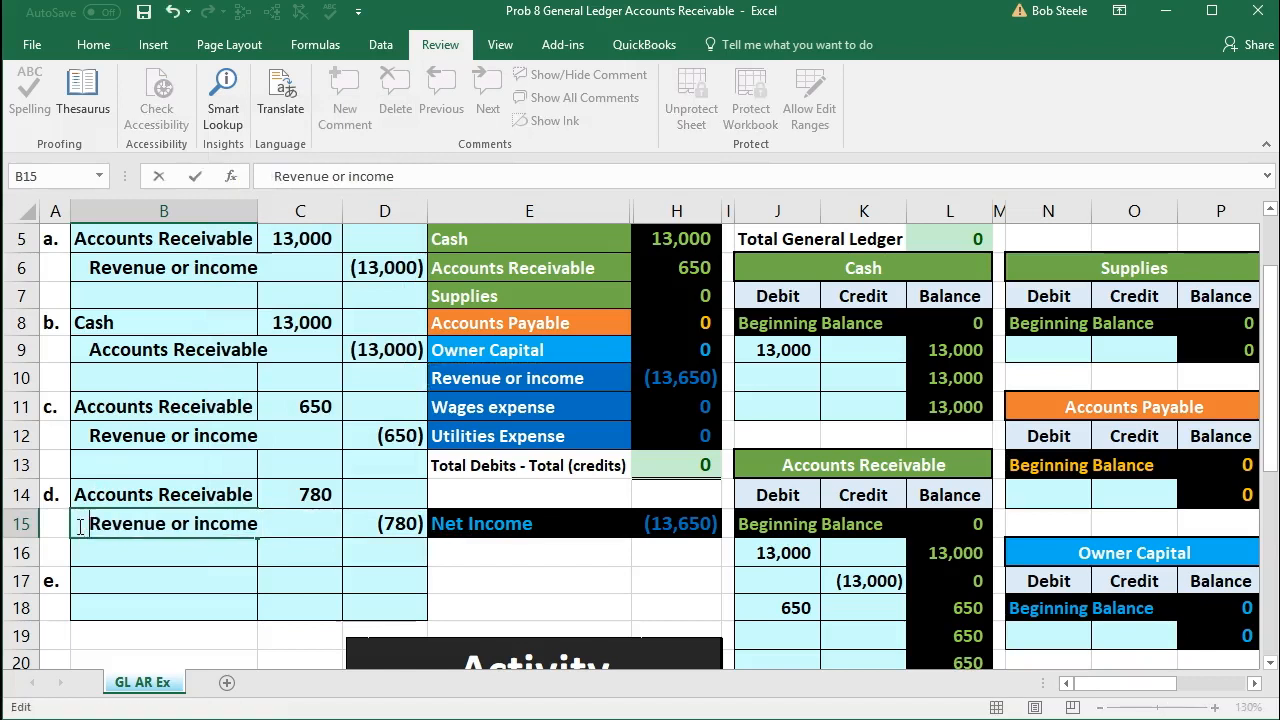
key("Return")
left_click_drag(150, 527, 299, 512)
left_click_drag(365, 516, 365, 516)
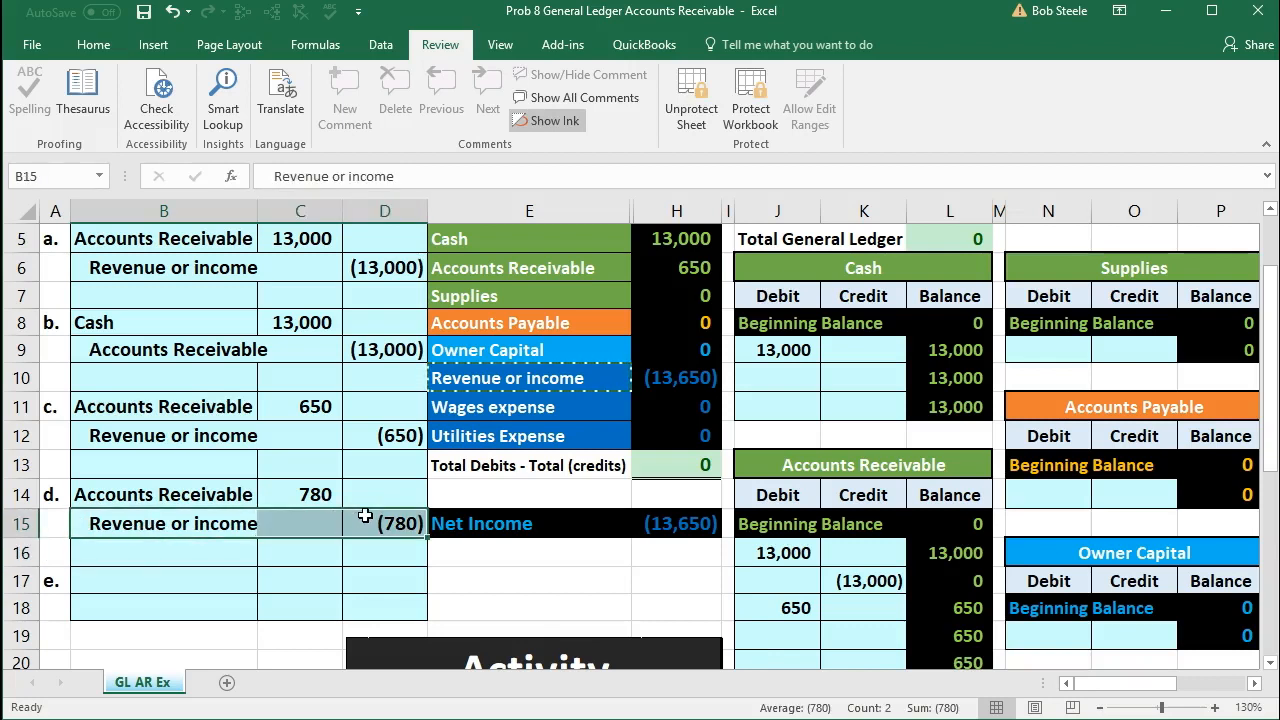
left_click(311, 500)
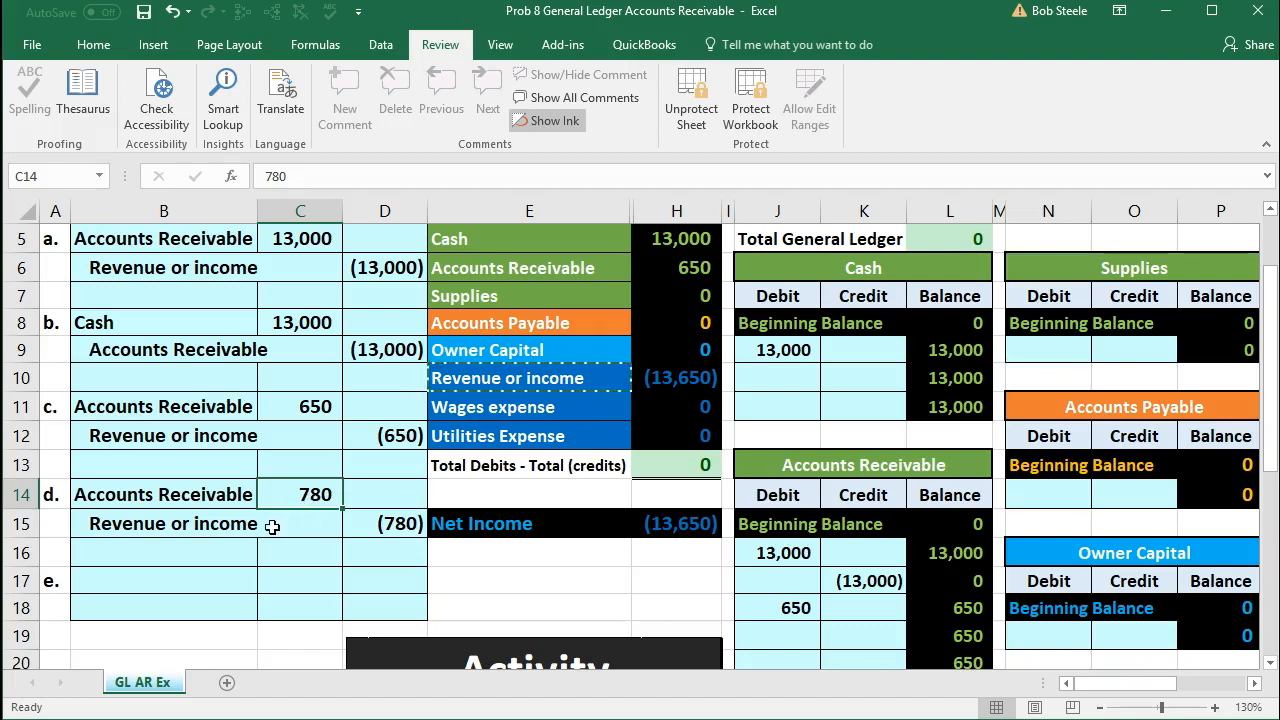
left_click(213, 523)
left_click_drag(213, 523, 365, 524)
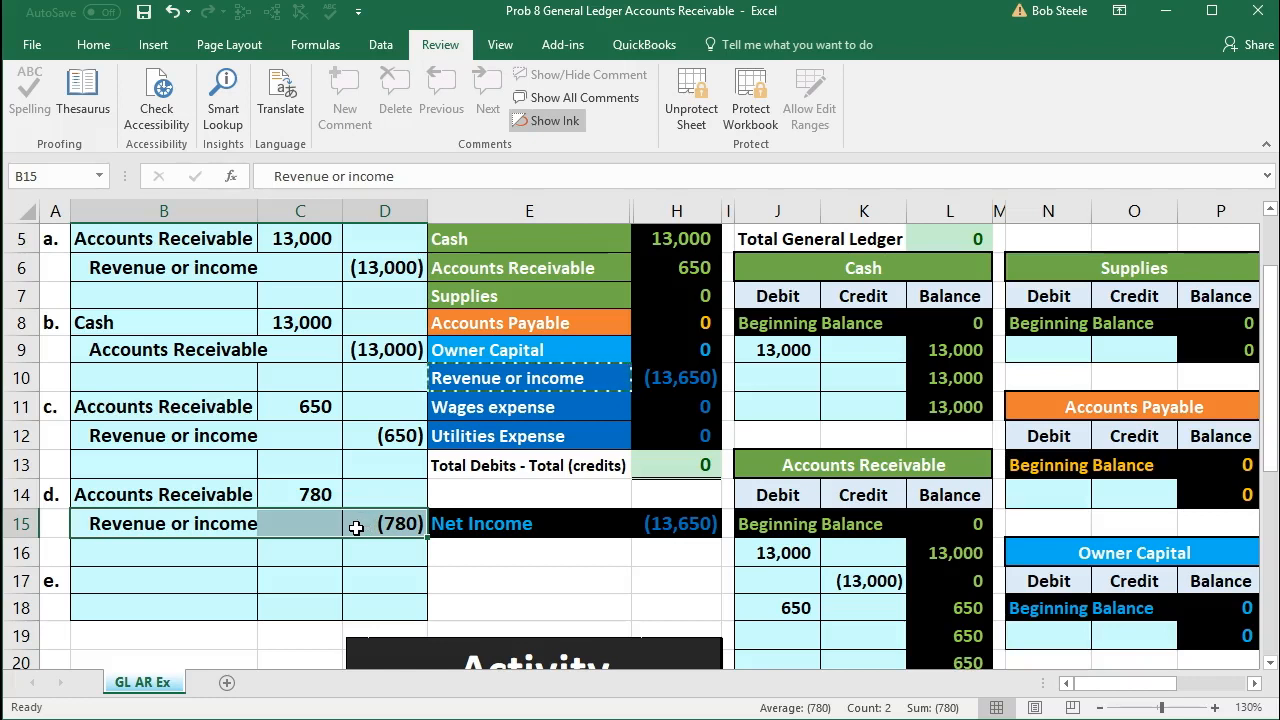
left_click(149, 494)
left_click_drag(149, 494, 320, 492)
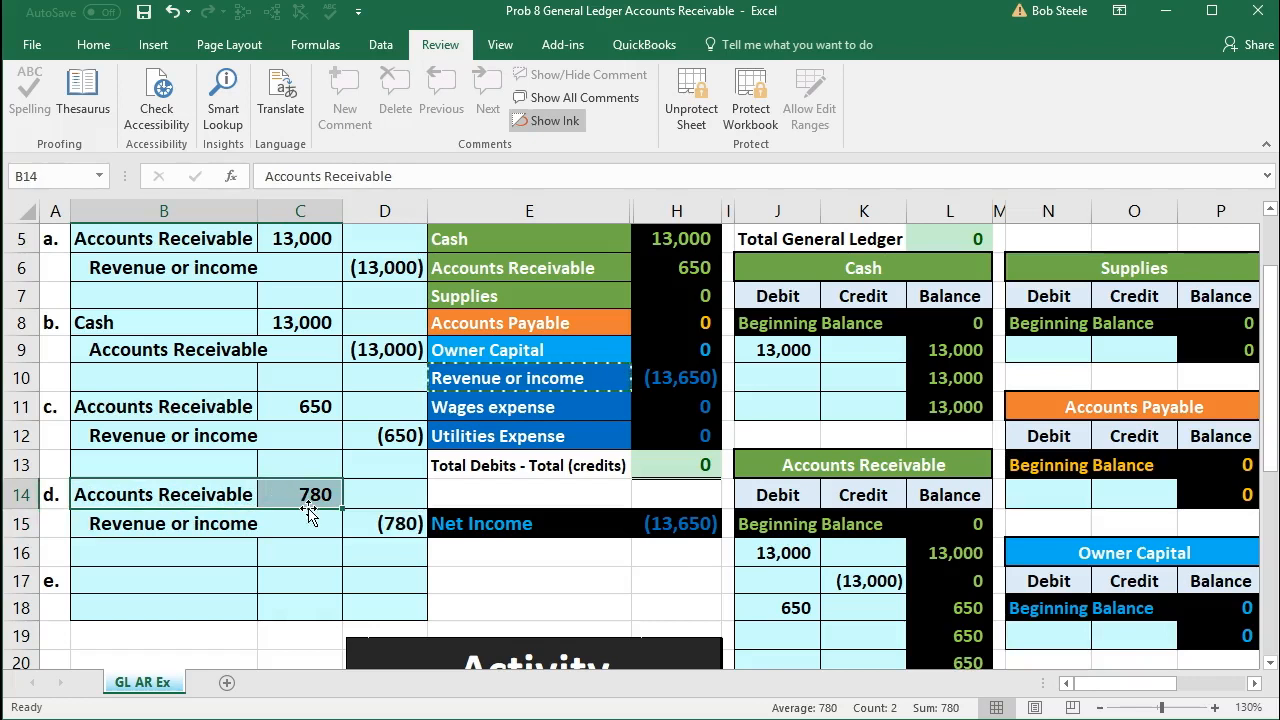
Step: Post entry d's debit to the Accounts Receivable ledger by linking J19 to the journal amount in C14
scroll(520, 470, "up", 1)
left_click_drag(500, 342, 500, 357)
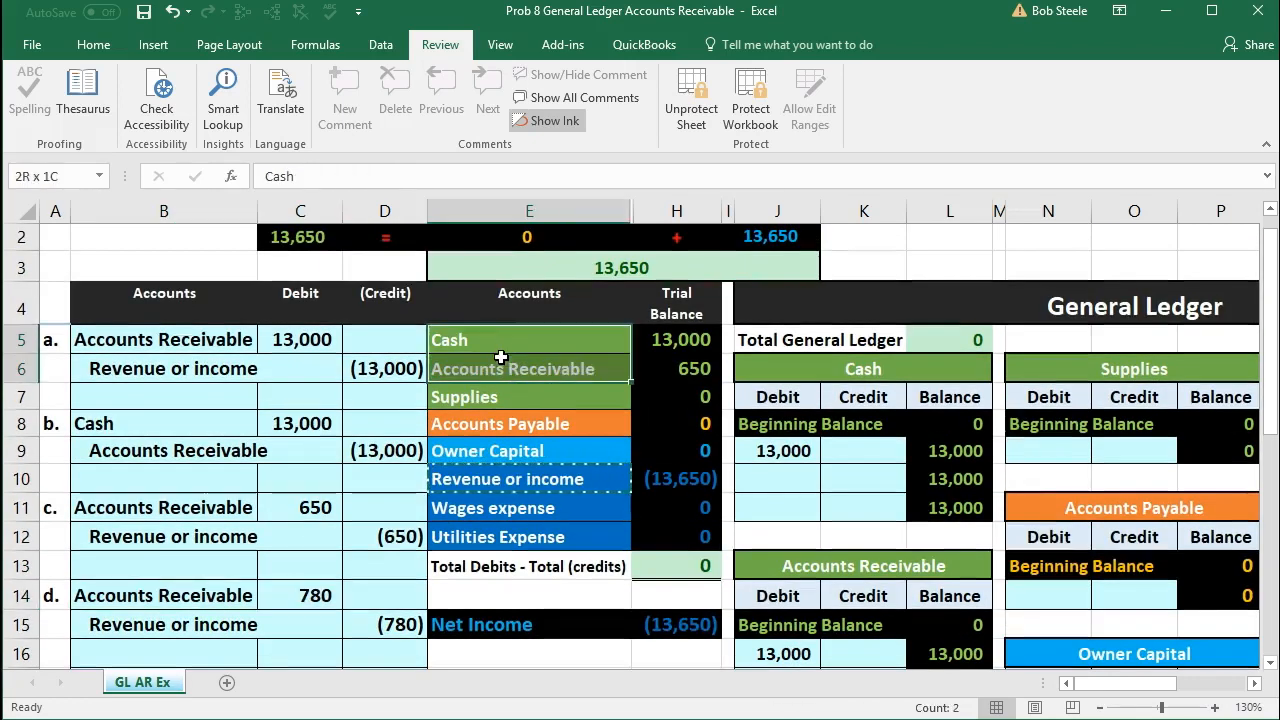
left_click(497, 366)
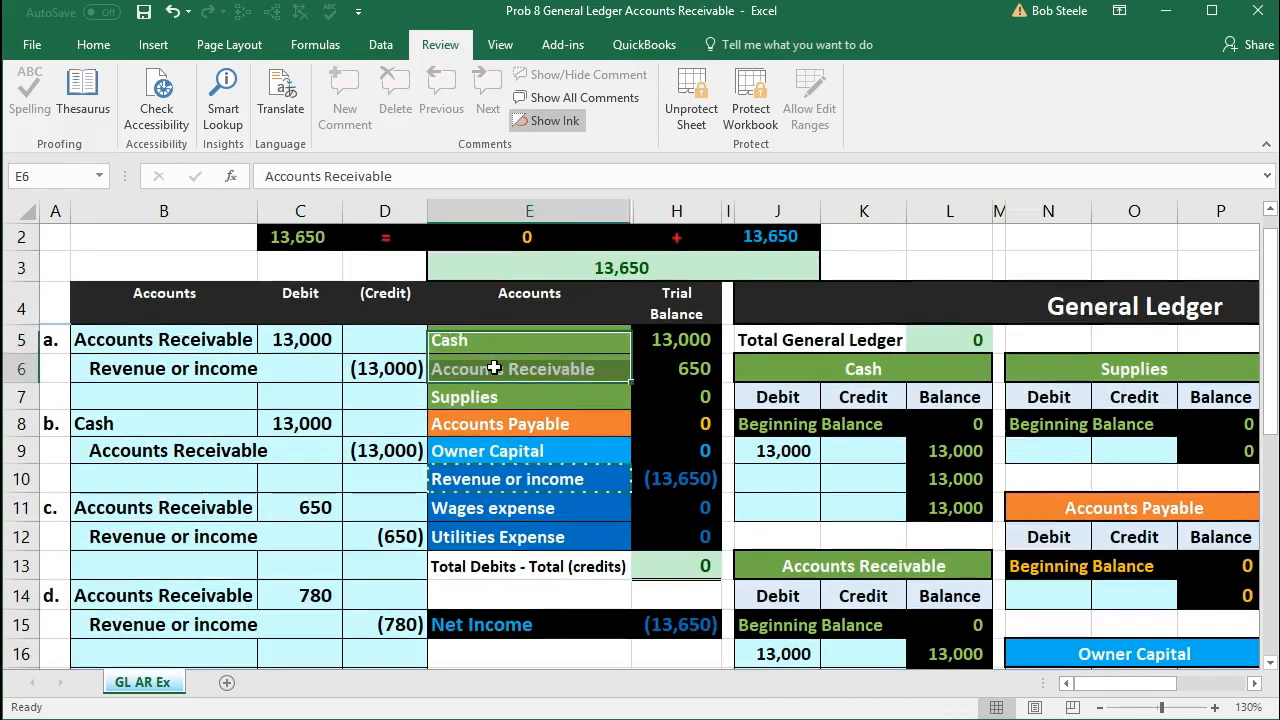
left_click(775, 376)
scroll(780, 374, "down", 1)
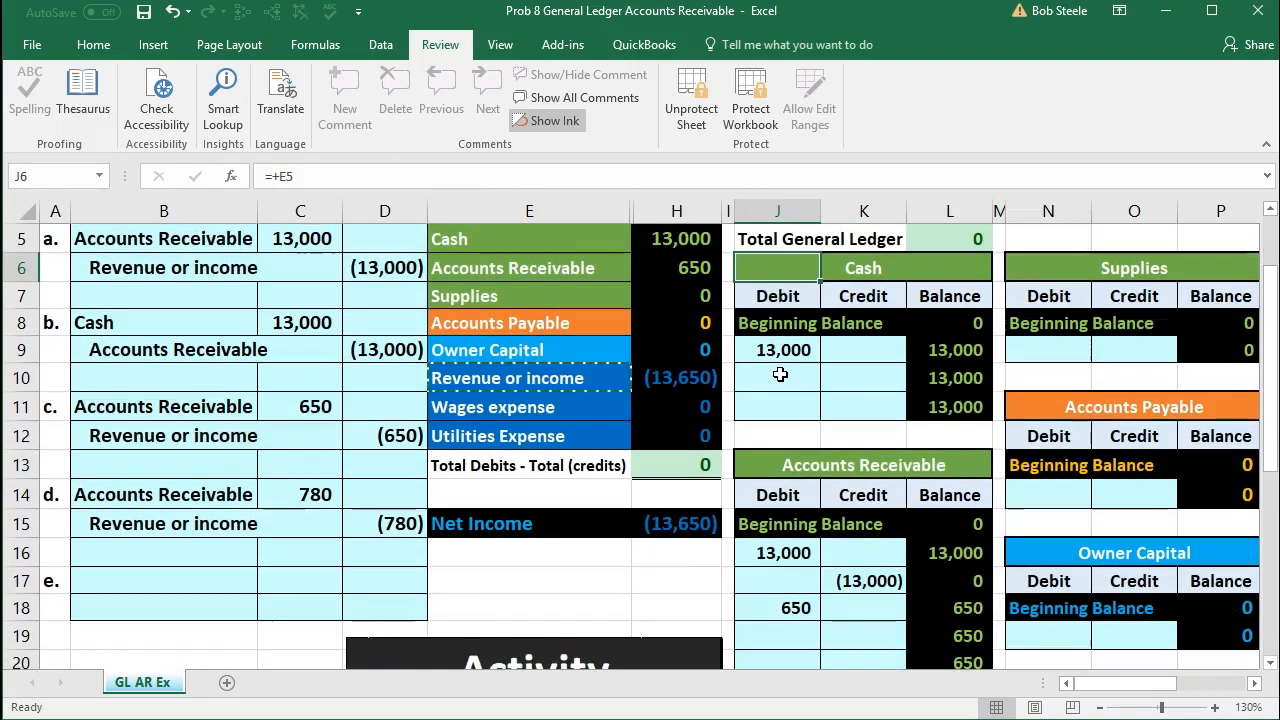
scroll(780, 374, "down", 1)
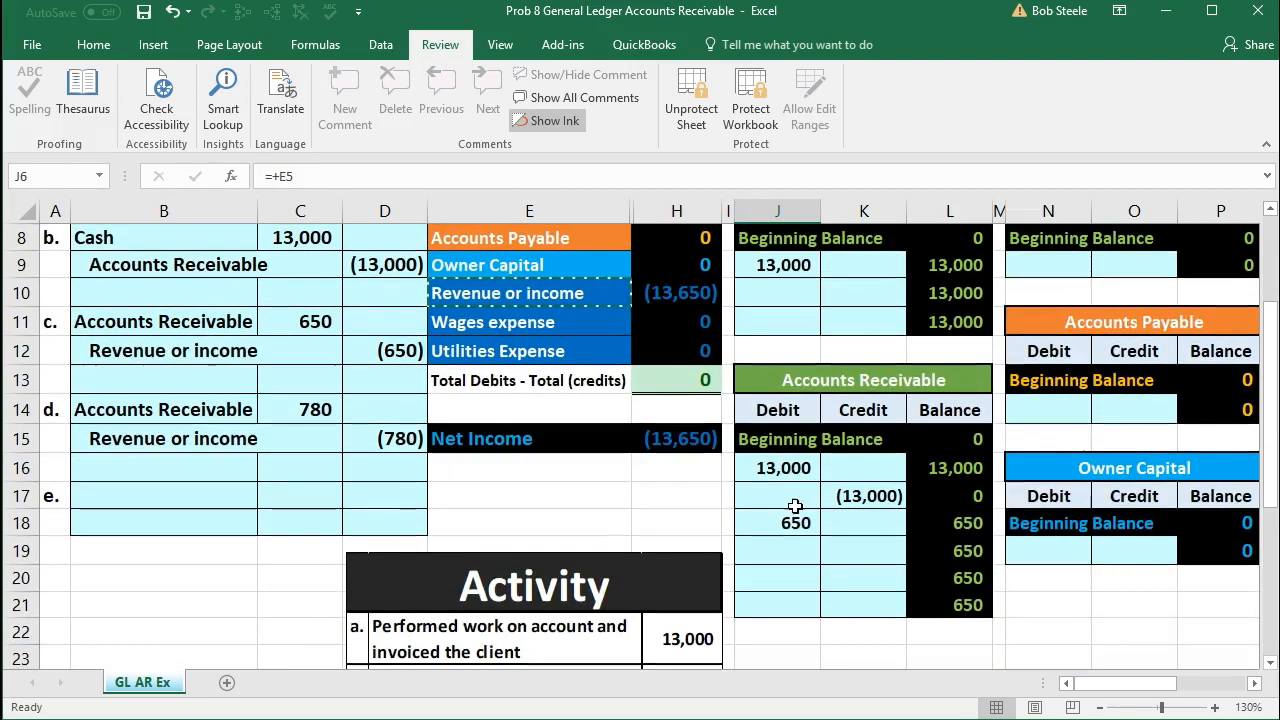
left_click(782, 546)
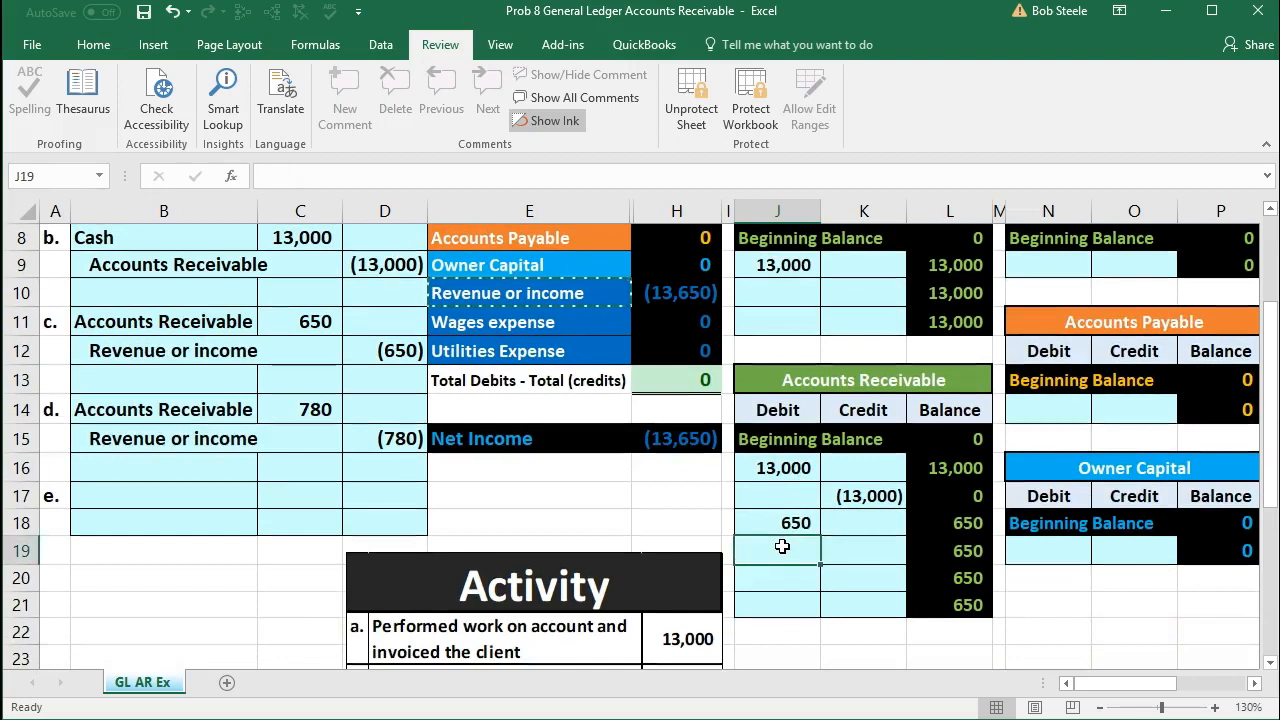
left_click_drag(780, 382, 845, 384)
left_click(796, 410)
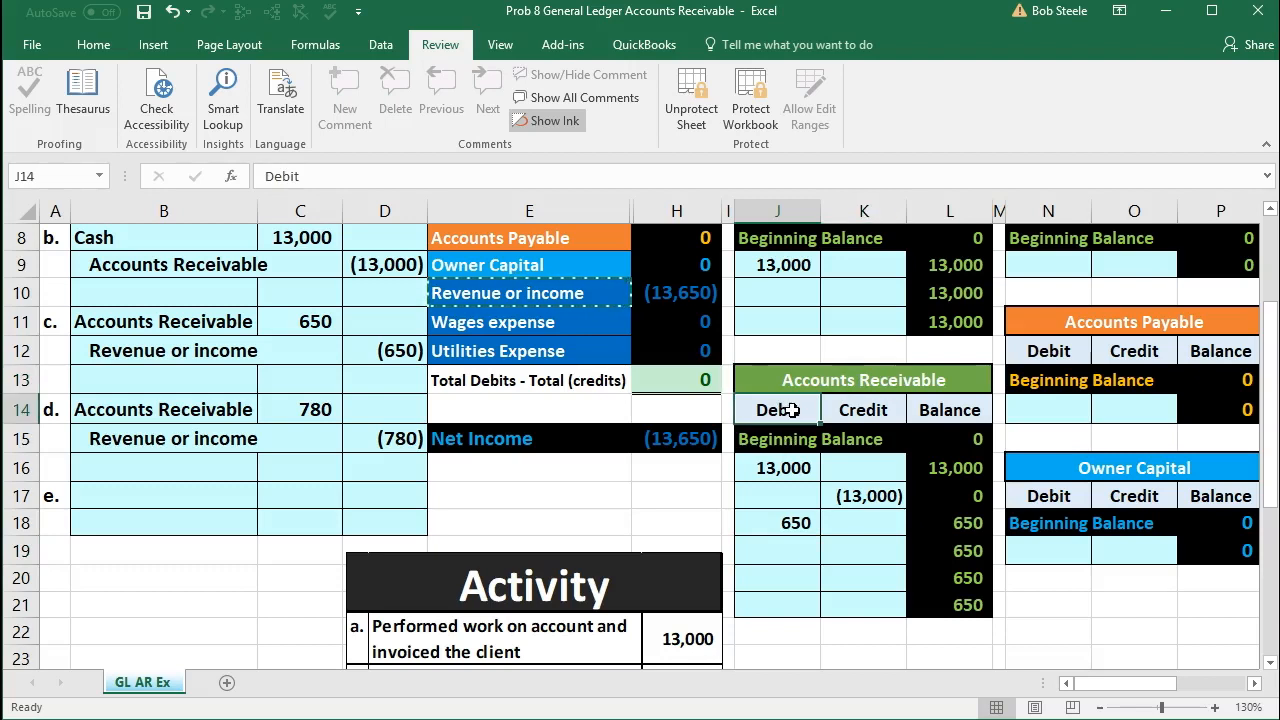
left_click(772, 546)
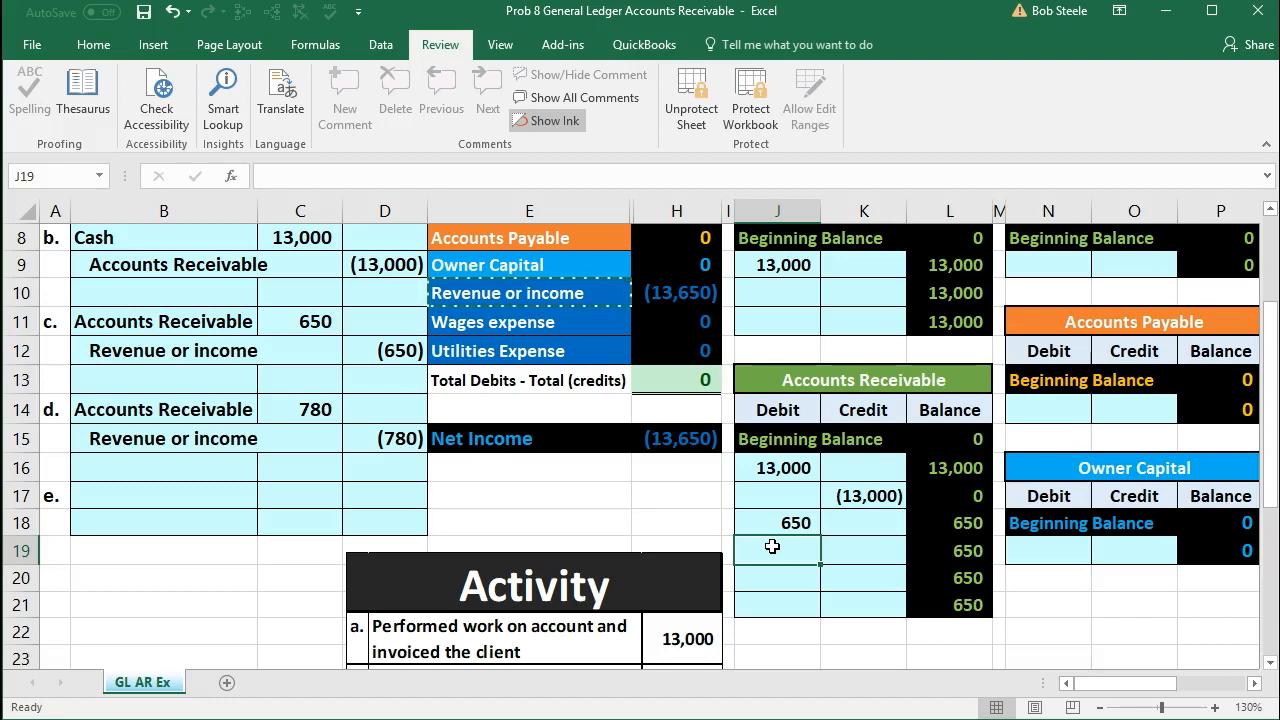
type("=")
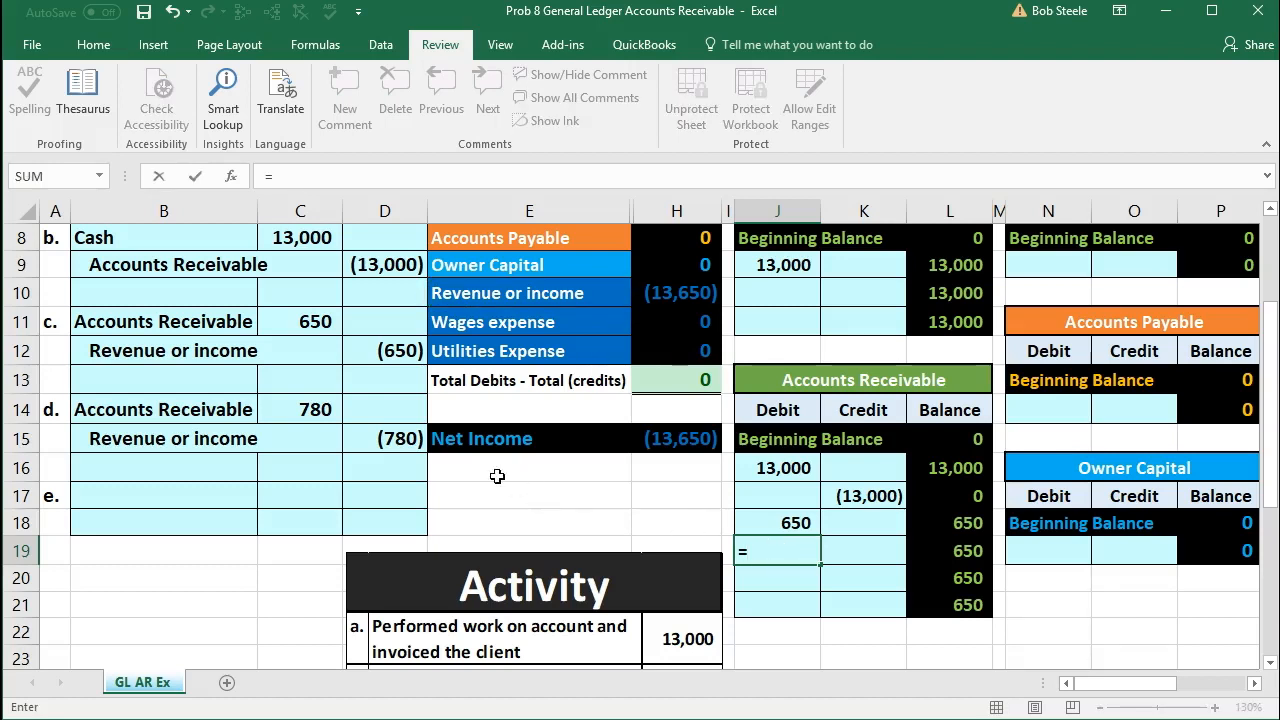
left_click(316, 410)
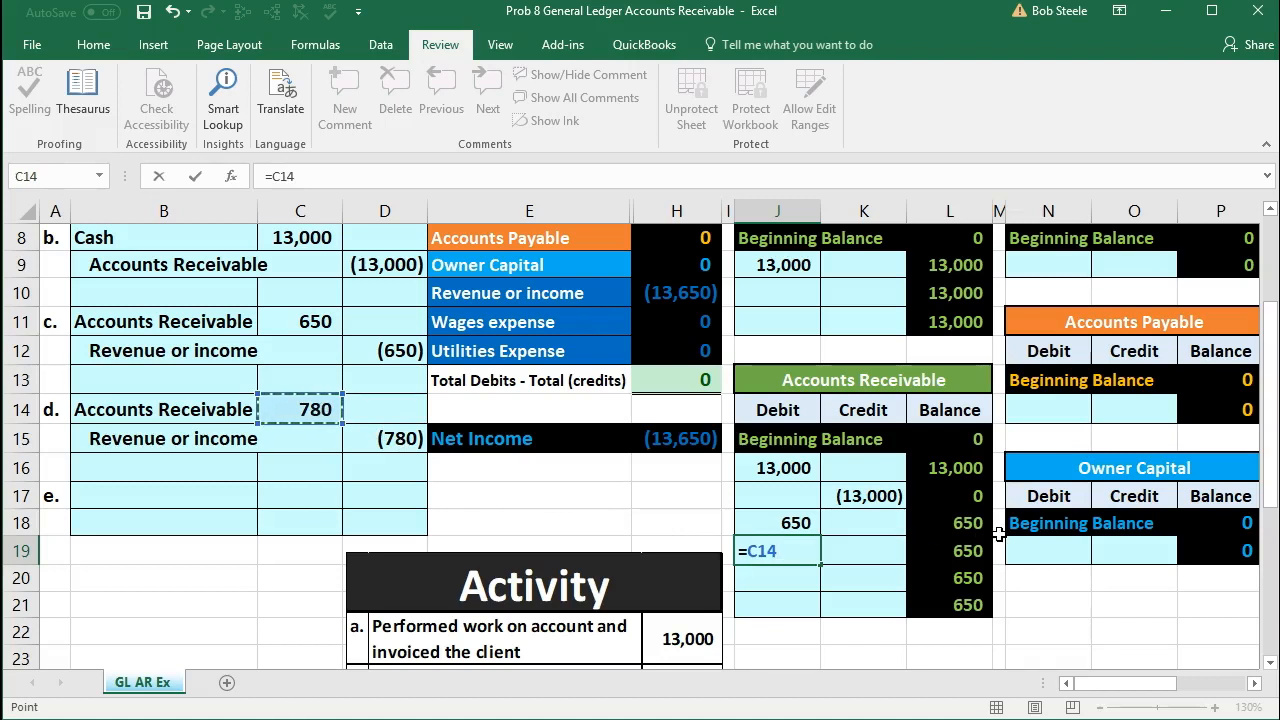
key("Return")
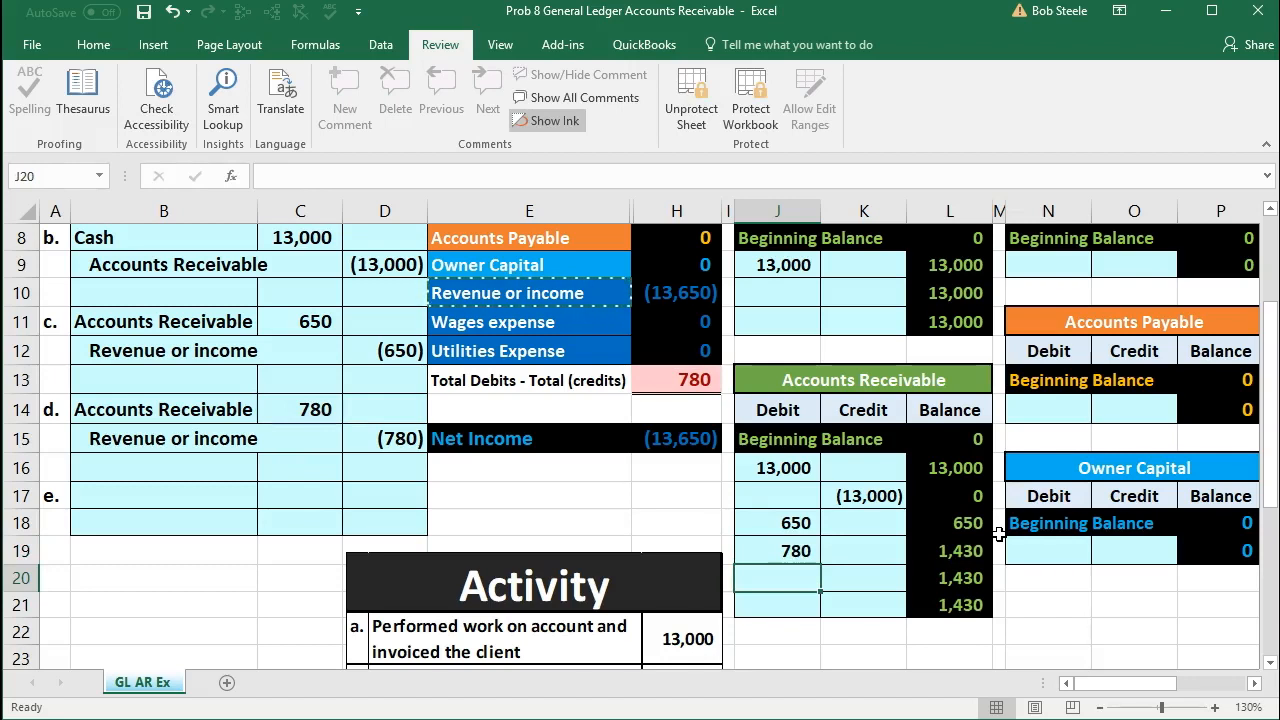
Step: Check the Accounts Receivable balance and the debits-minus-credits total in the trial balance, and review entry d's Revenue or income credit line
scroll(957, 562, "up", 1)
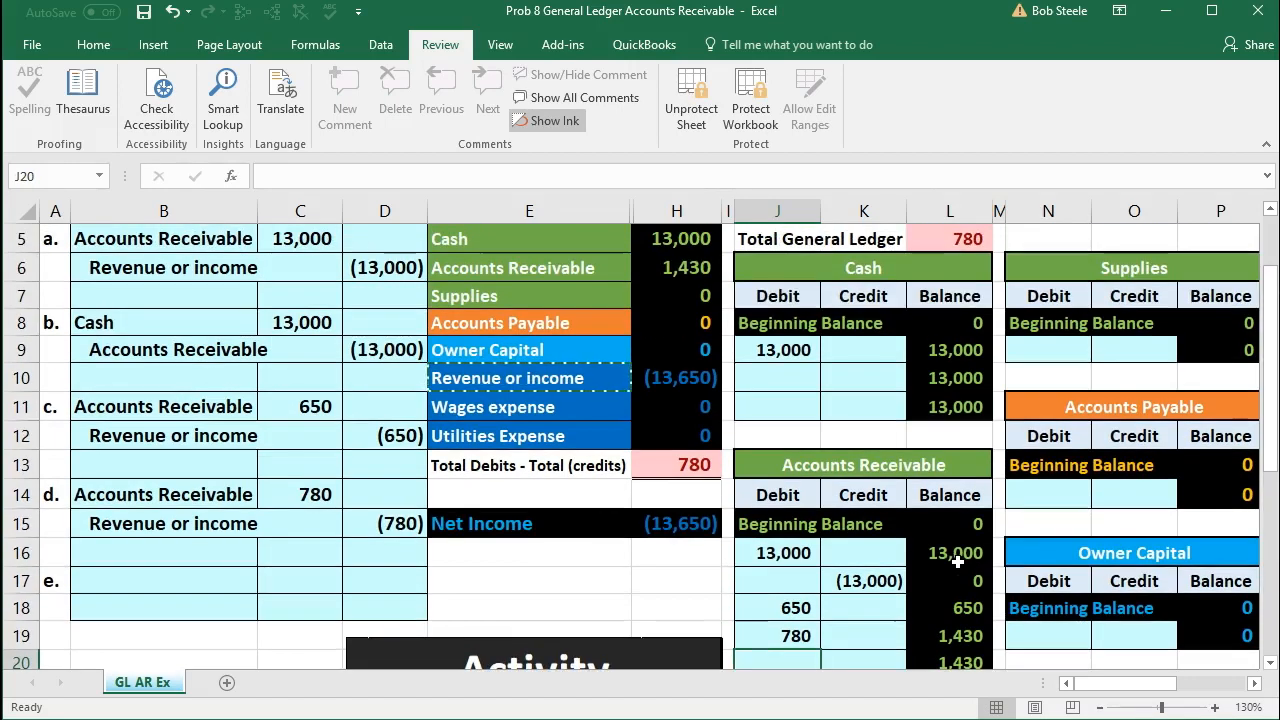
left_click(684, 267)
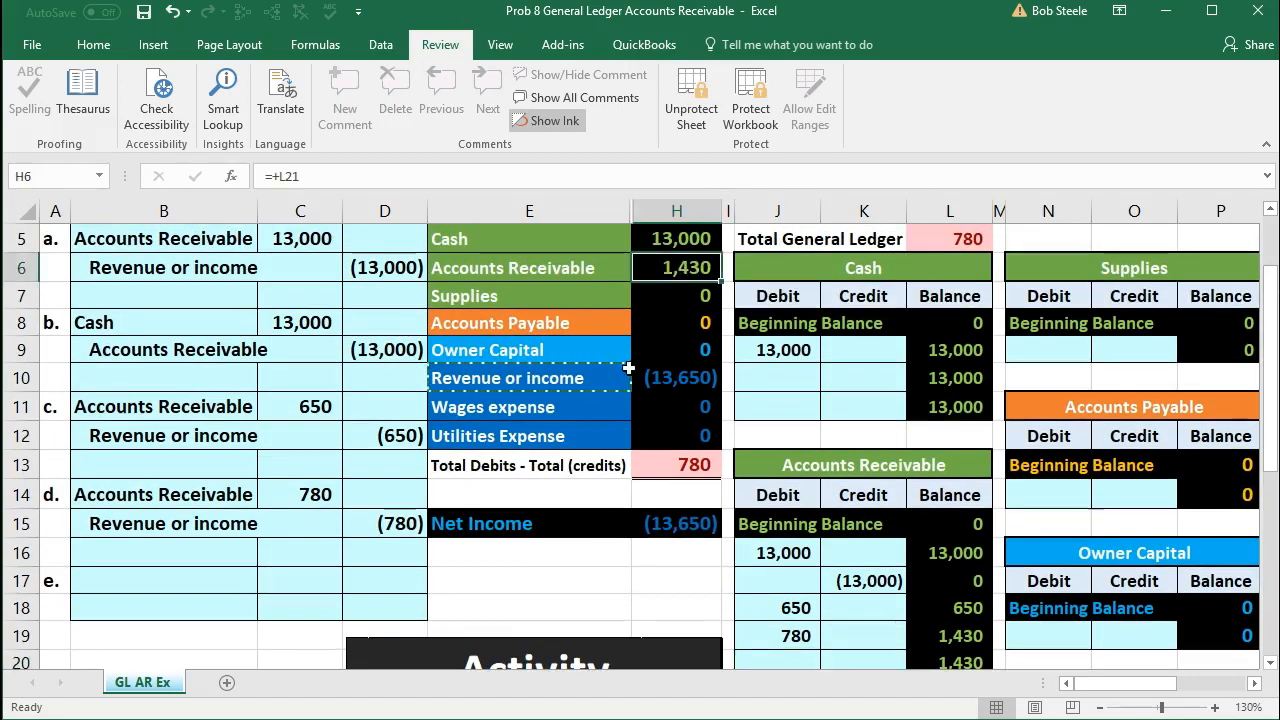
scroll(628, 368, "up", 1)
scroll(627, 405, "down", 1)
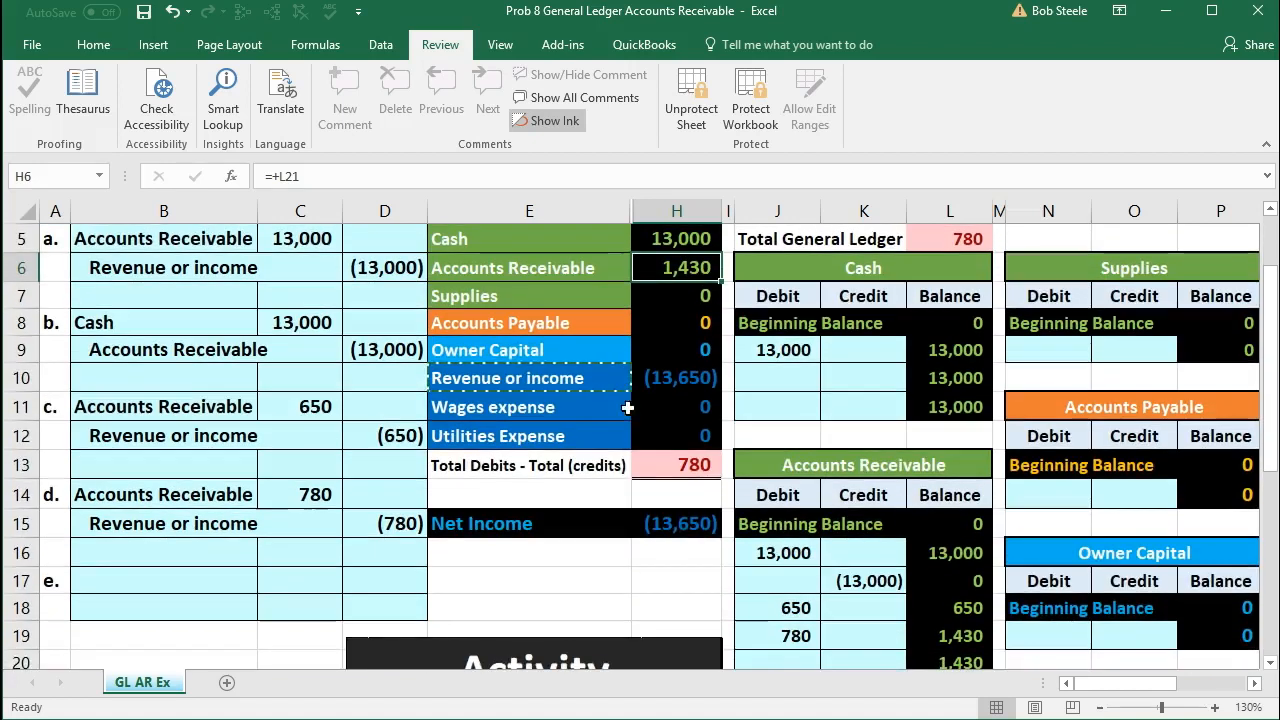
left_click(655, 466)
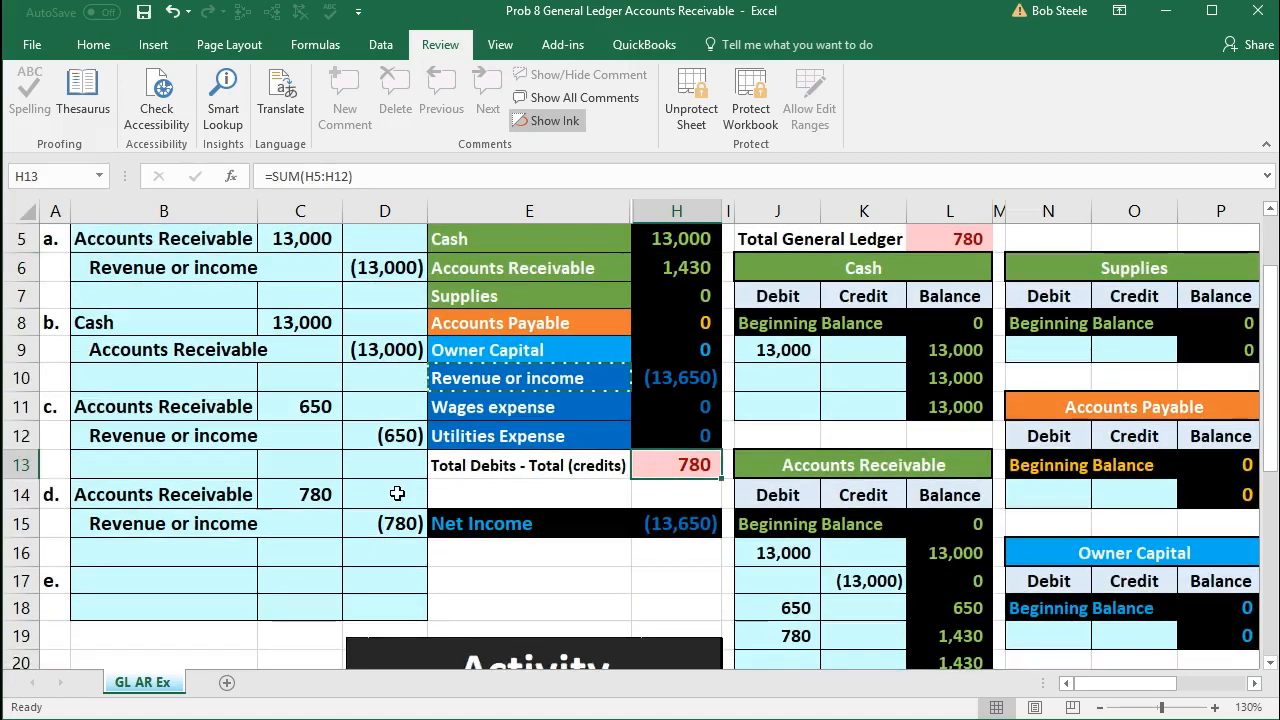
left_click_drag(214, 520, 366, 524)
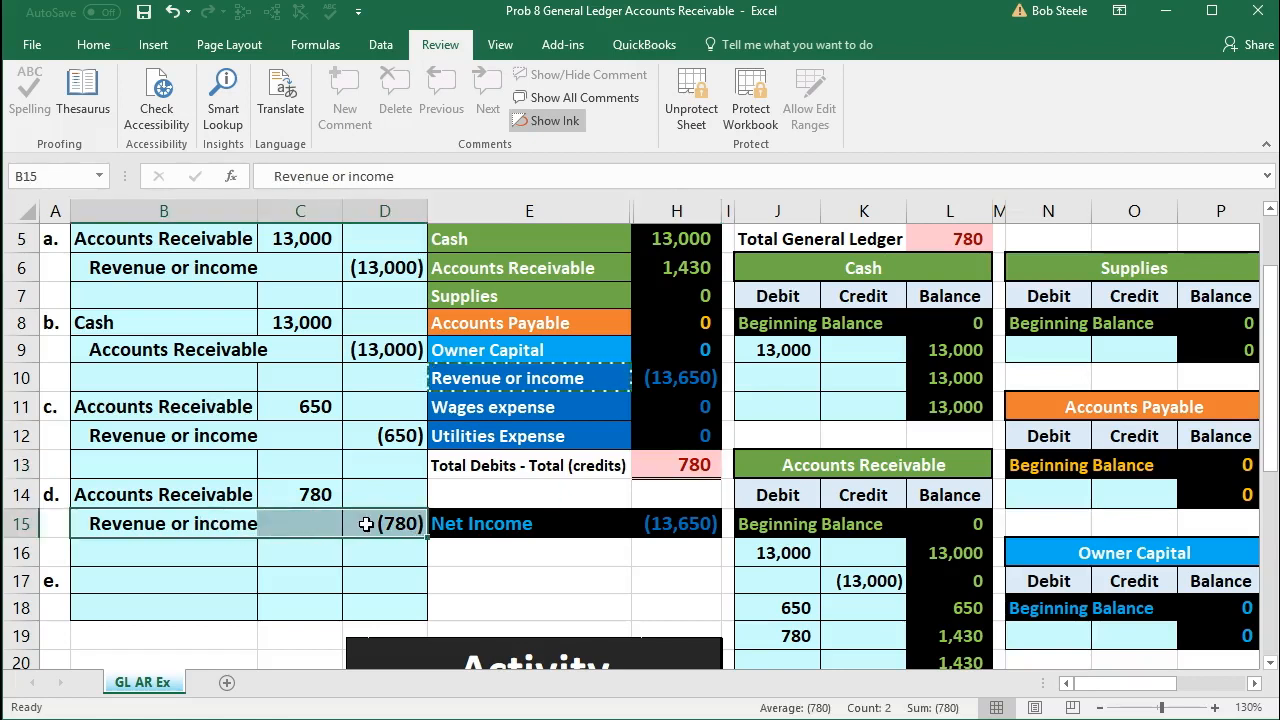
scroll(366, 524, "up", 1)
left_click_drag(449, 337, 475, 475)
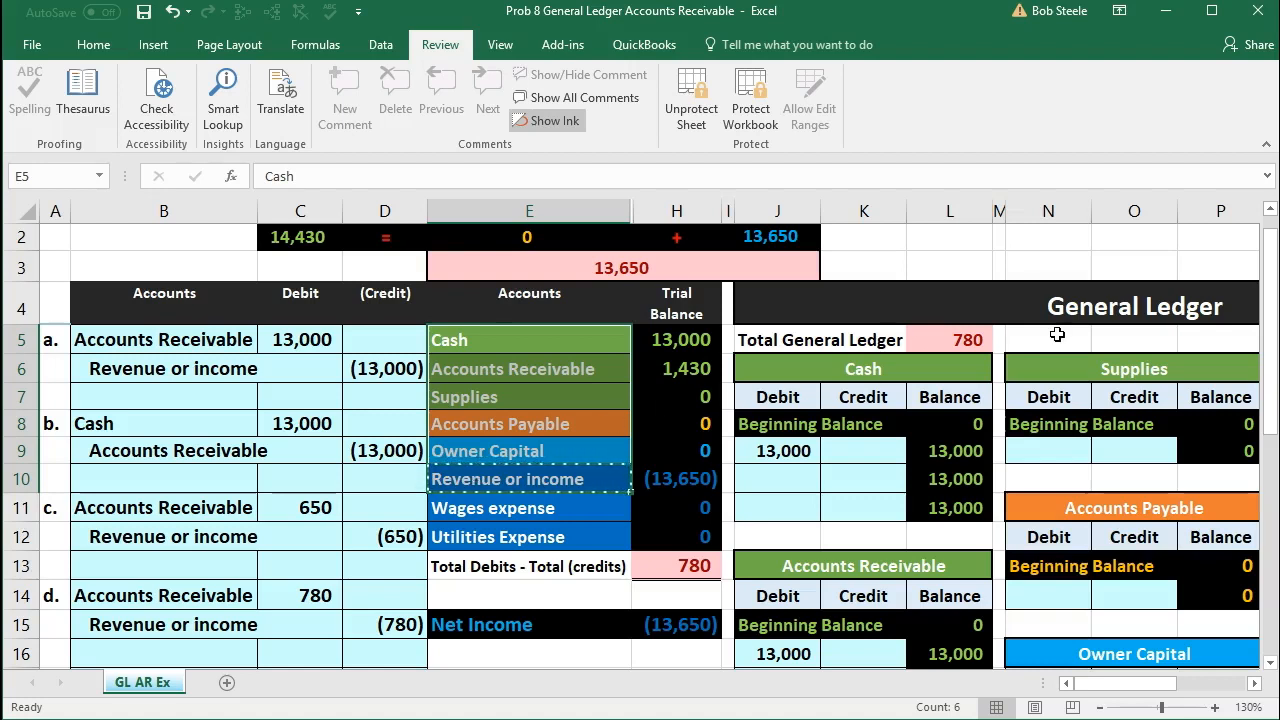
Step: Post entry d's credit to the Revenue or income ledger by linking S11 to the journal amount in D15
scroll(1057, 333, "down", 1)
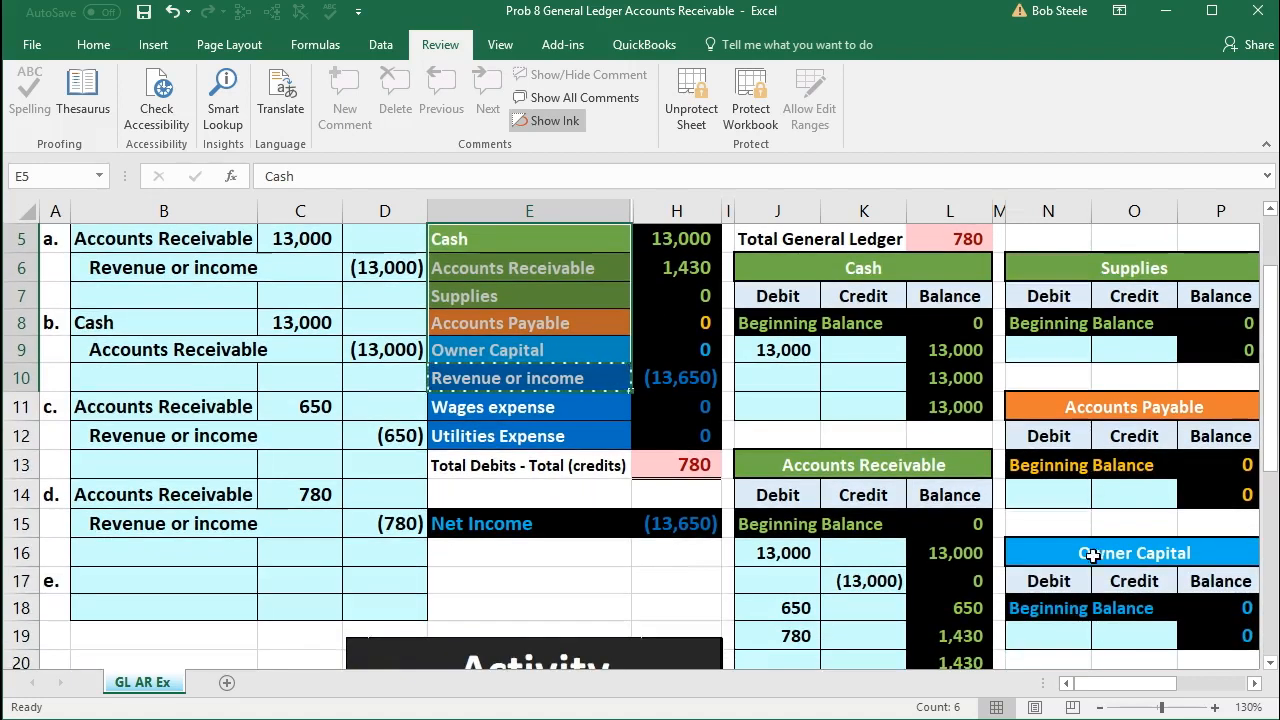
left_click(1102, 708)
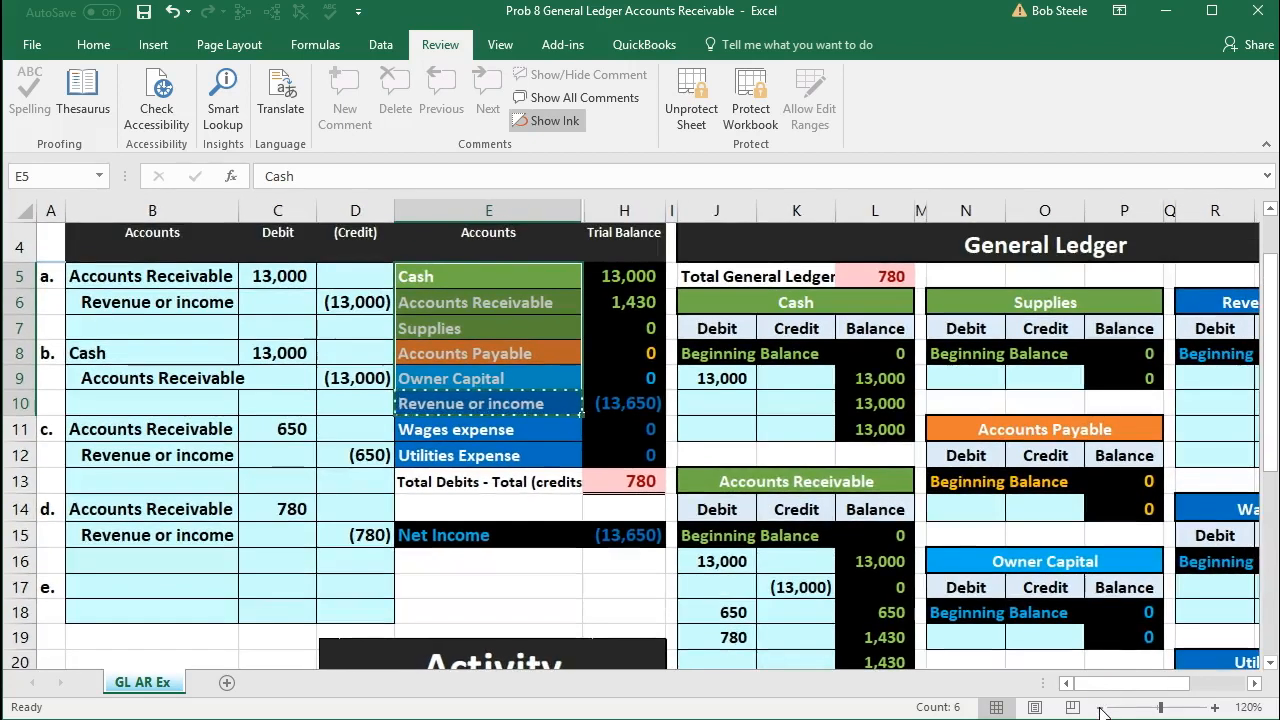
left_click(1102, 708)
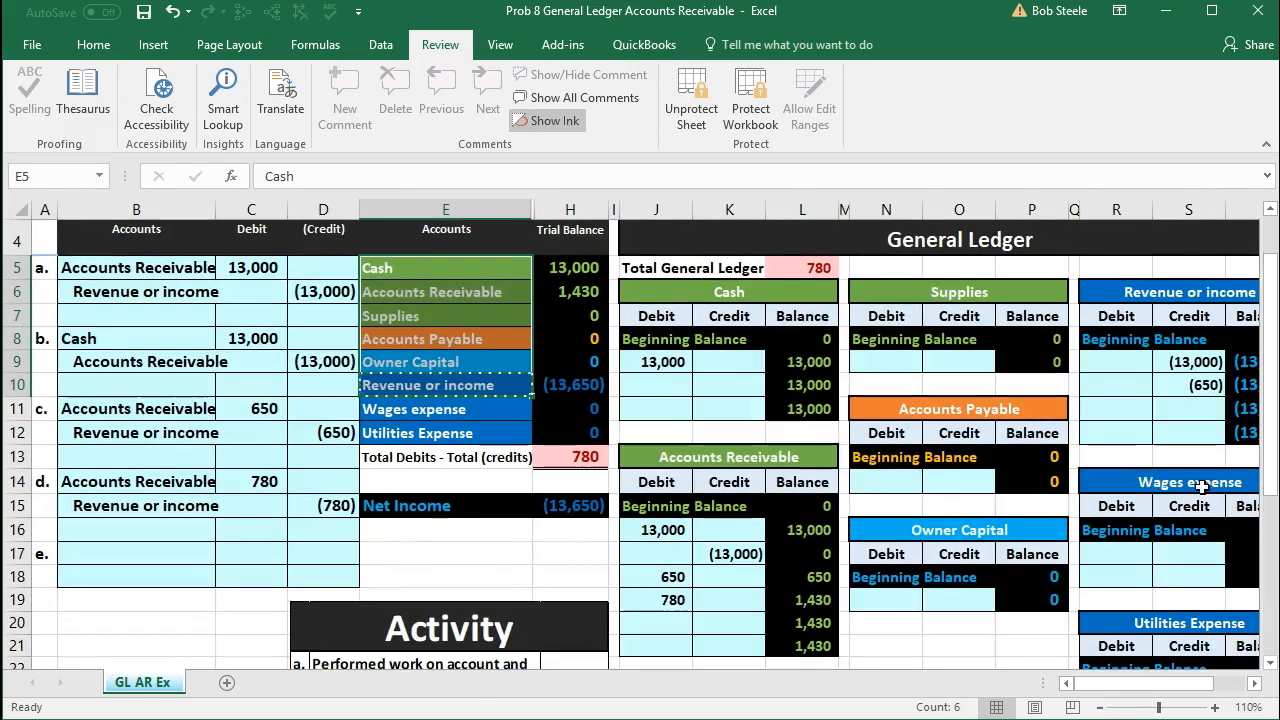
left_click(1202, 409)
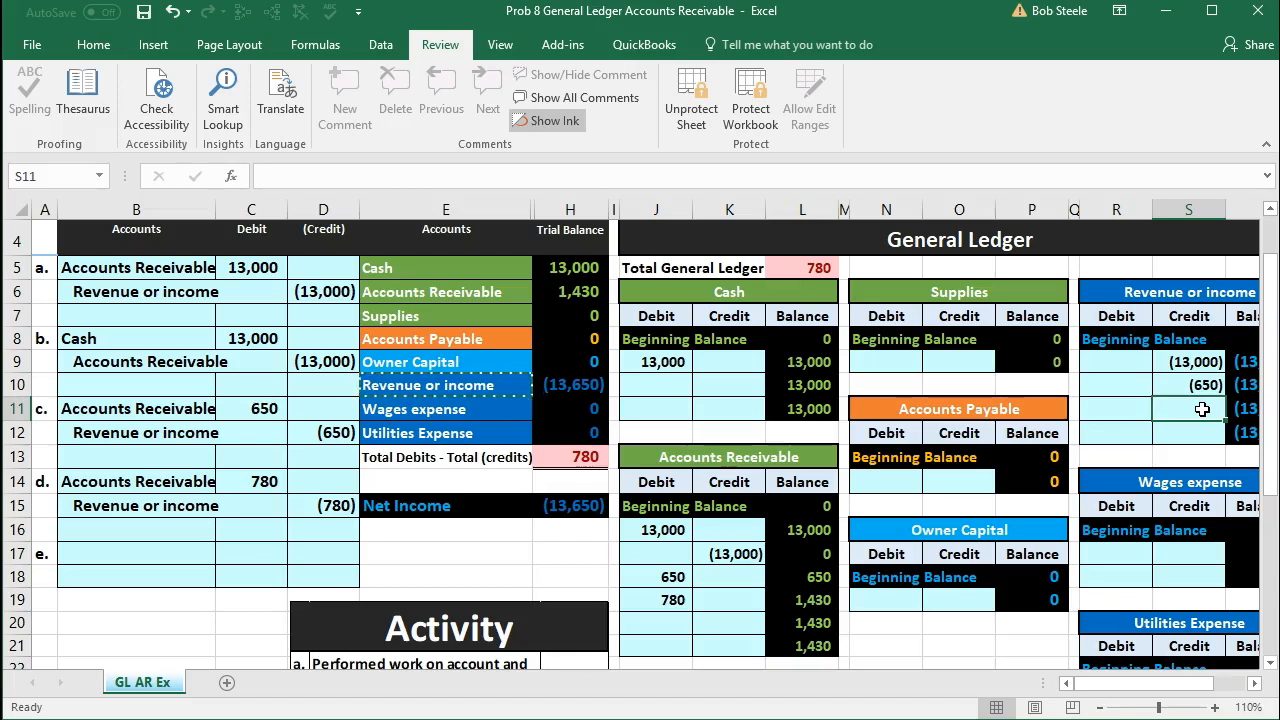
left_click_drag(1192, 364, 1188, 392)
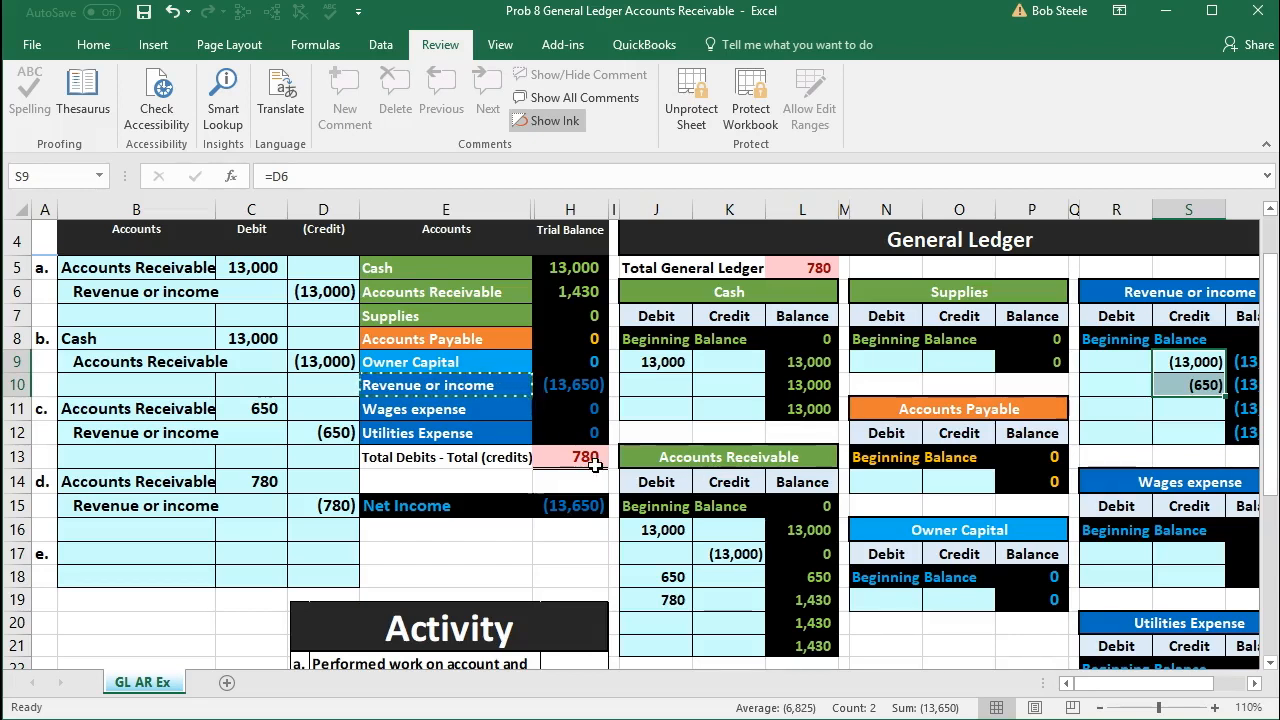
left_click(328, 505)
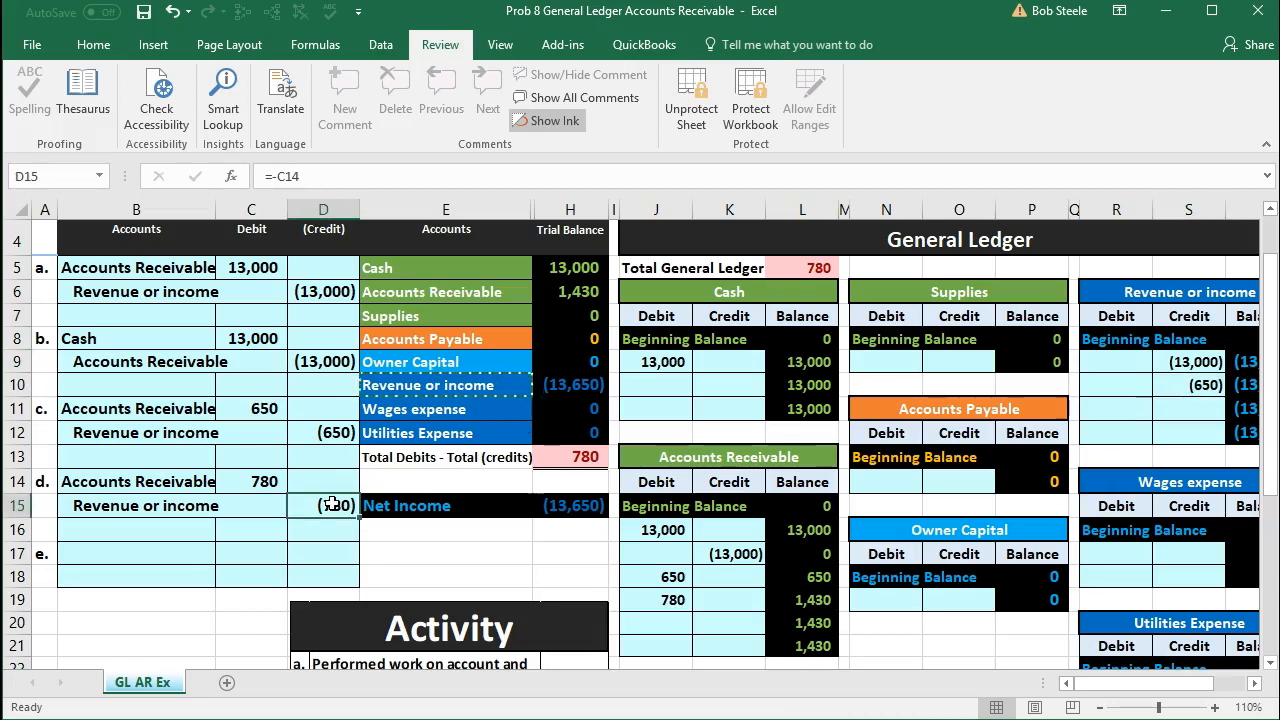
left_click(1183, 407)
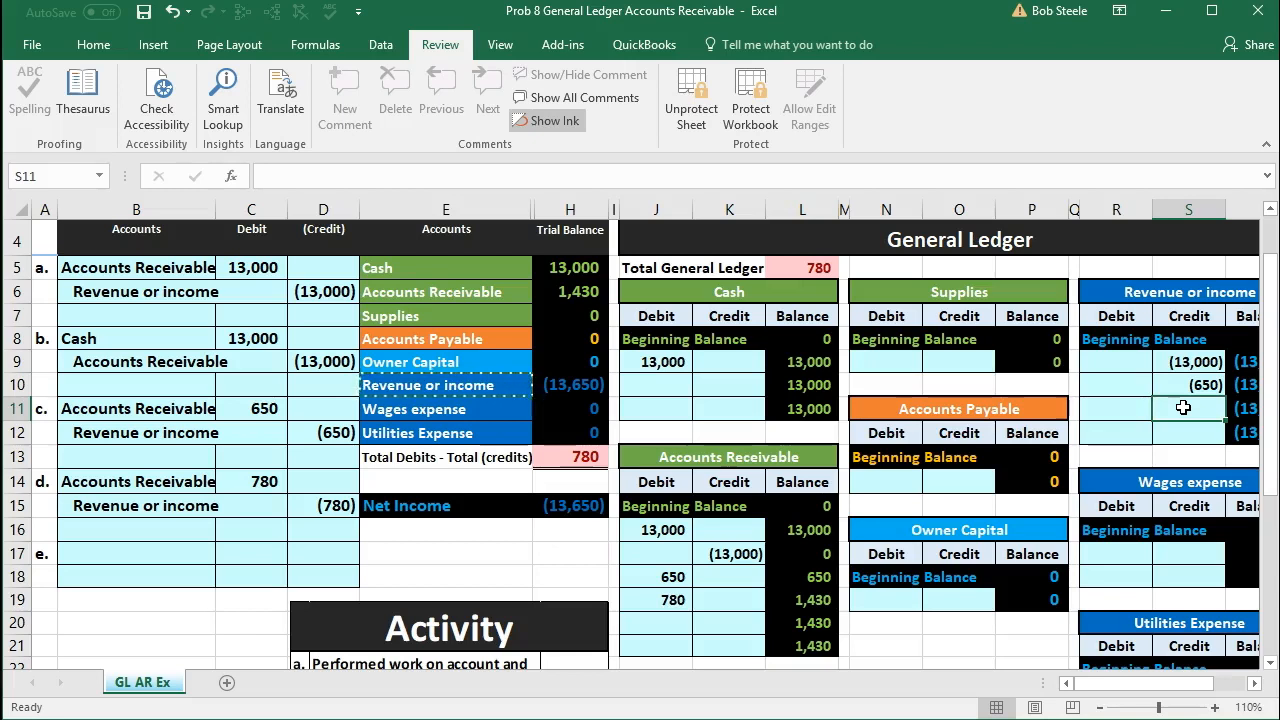
type("=")
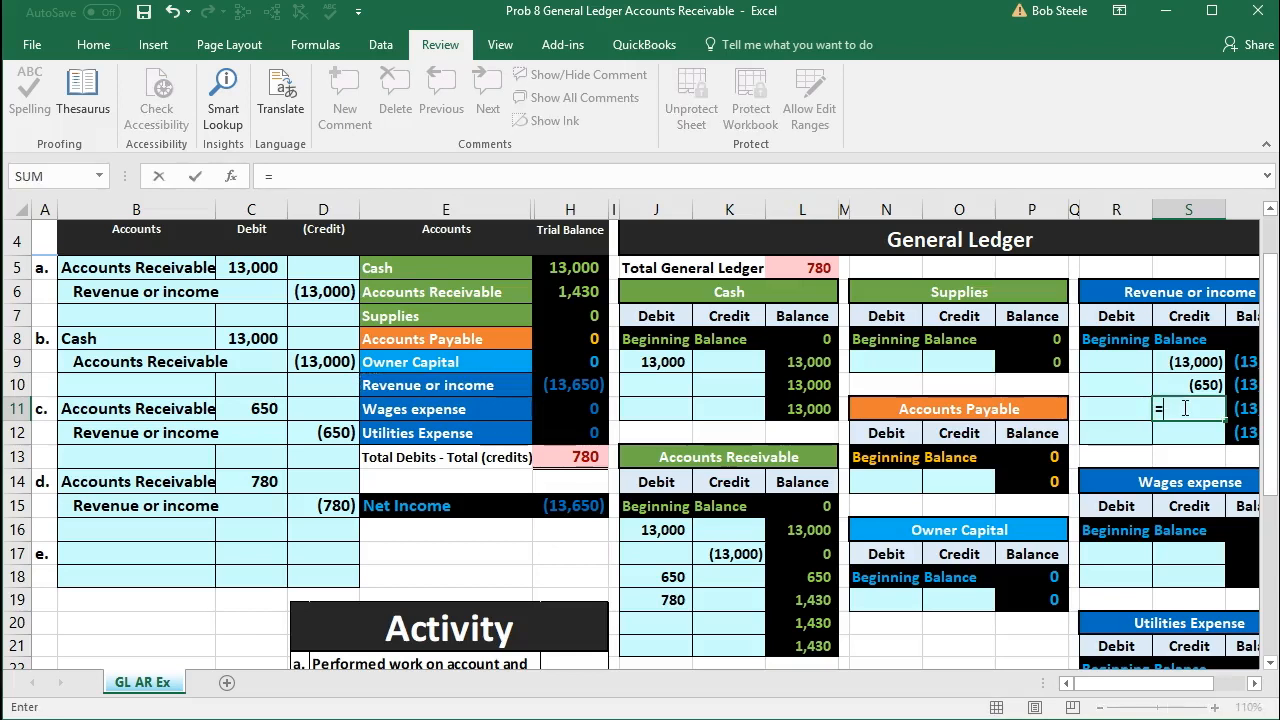
left_click(336, 500)
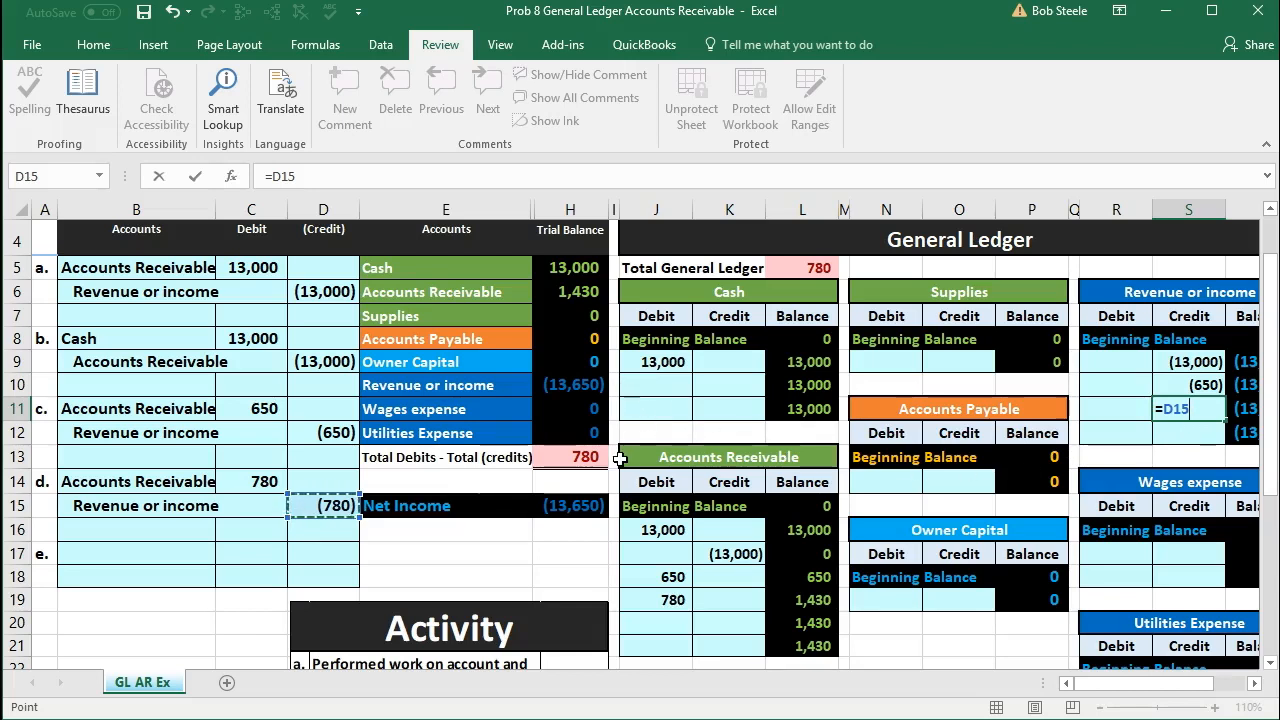
key("Return")
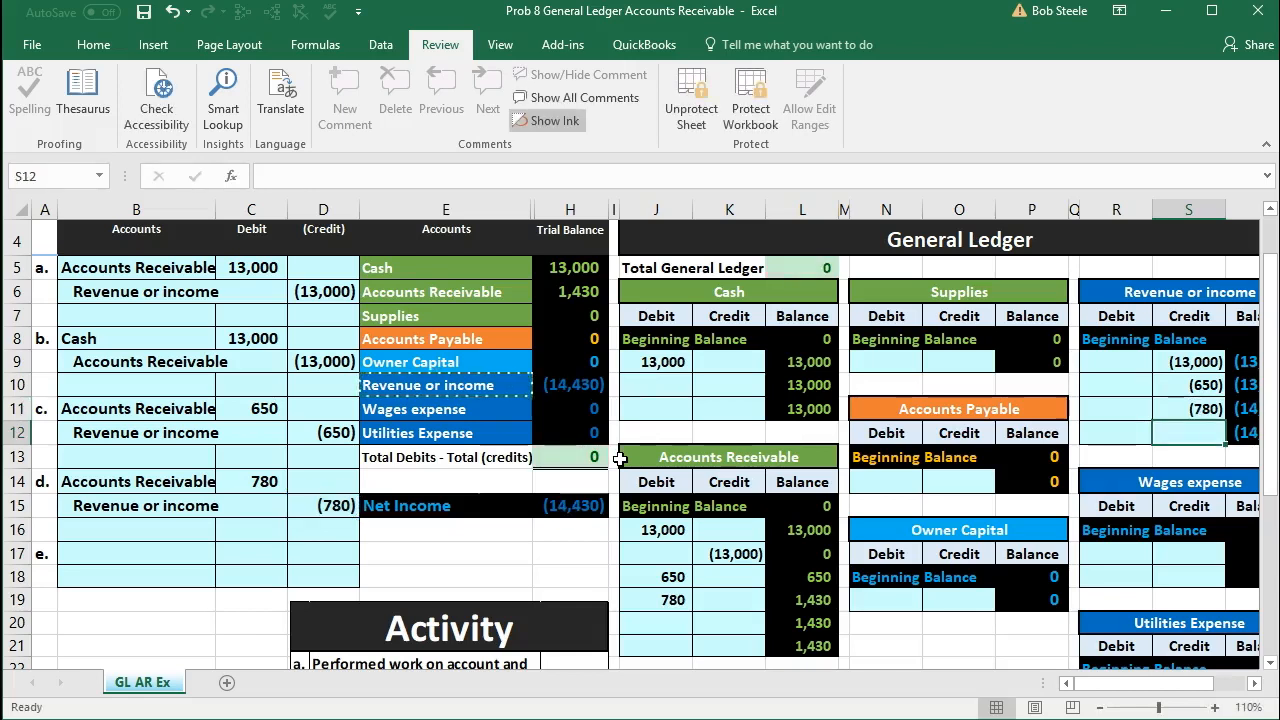
Step: Check the Revenue or income balance in the trial balance and read transaction e in the Activity list against the accounts
left_click(574, 386)
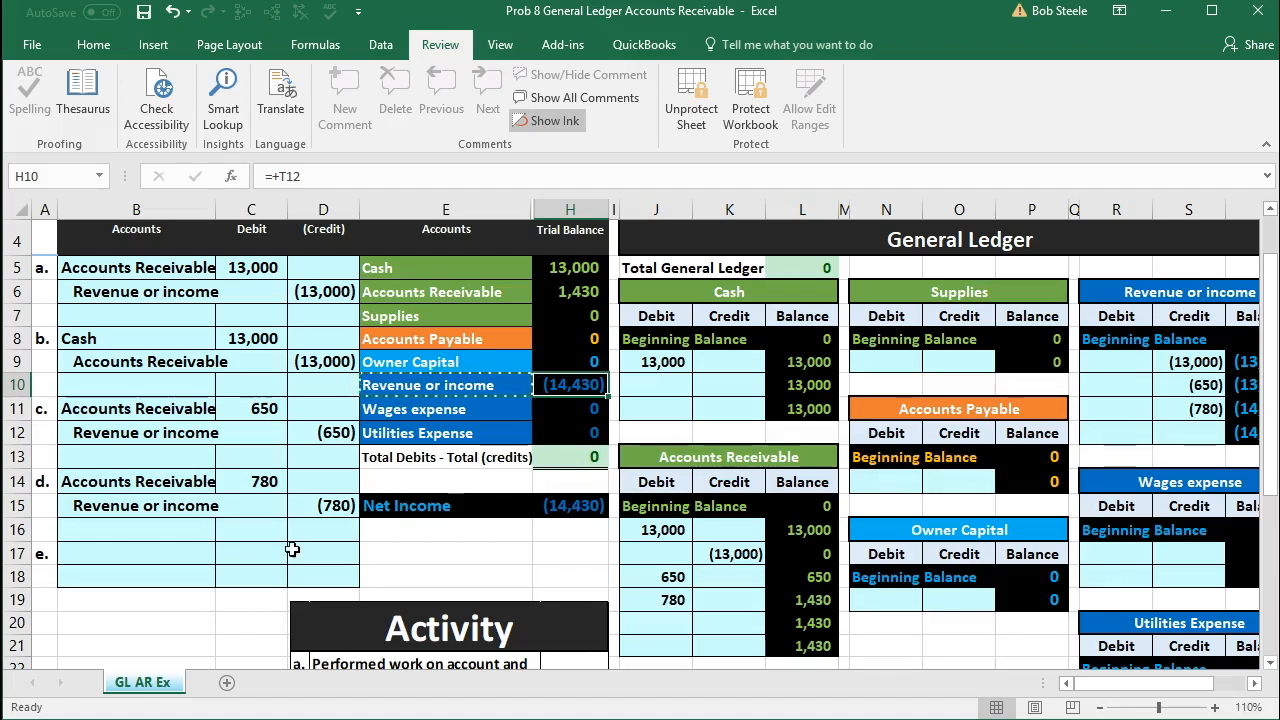
left_click(1215, 707)
left_click(1215, 707)
left_click_drag(1182, 688, 1040, 678)
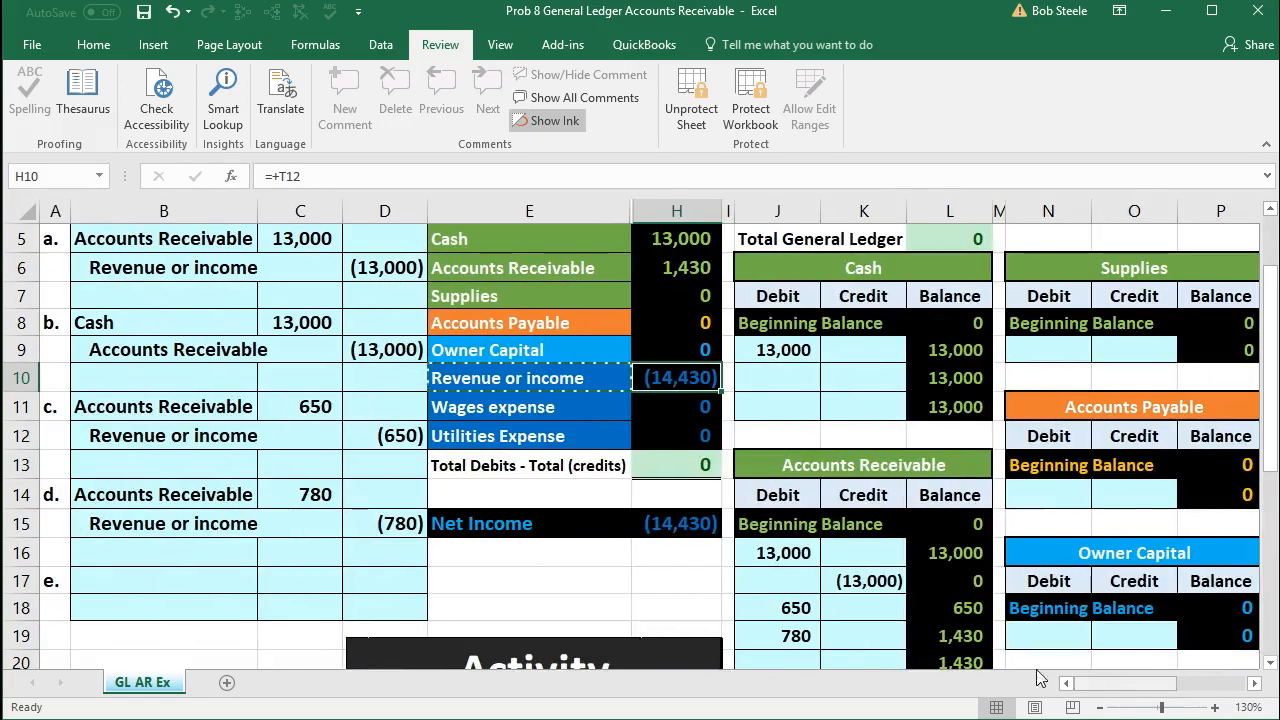
left_click(206, 574)
scroll(209, 575, "down", 3)
scroll(209, 575, "down", 2)
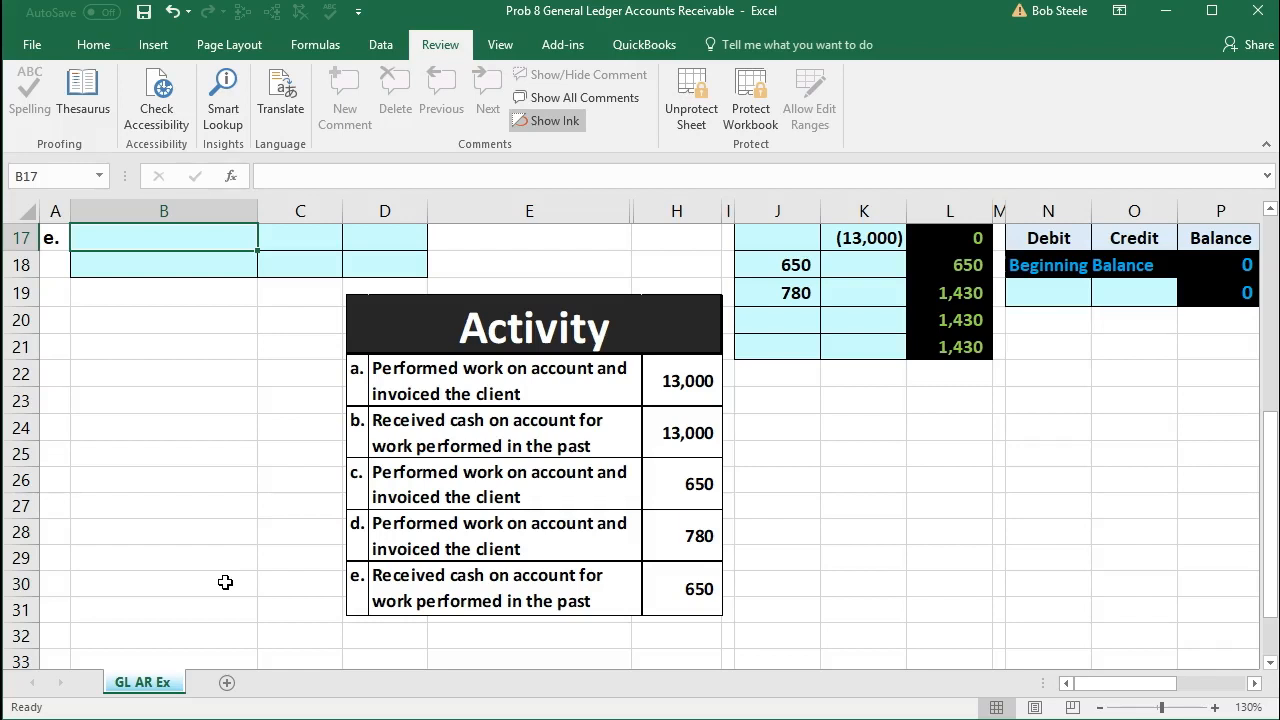
scroll(224, 584, "up", 5)
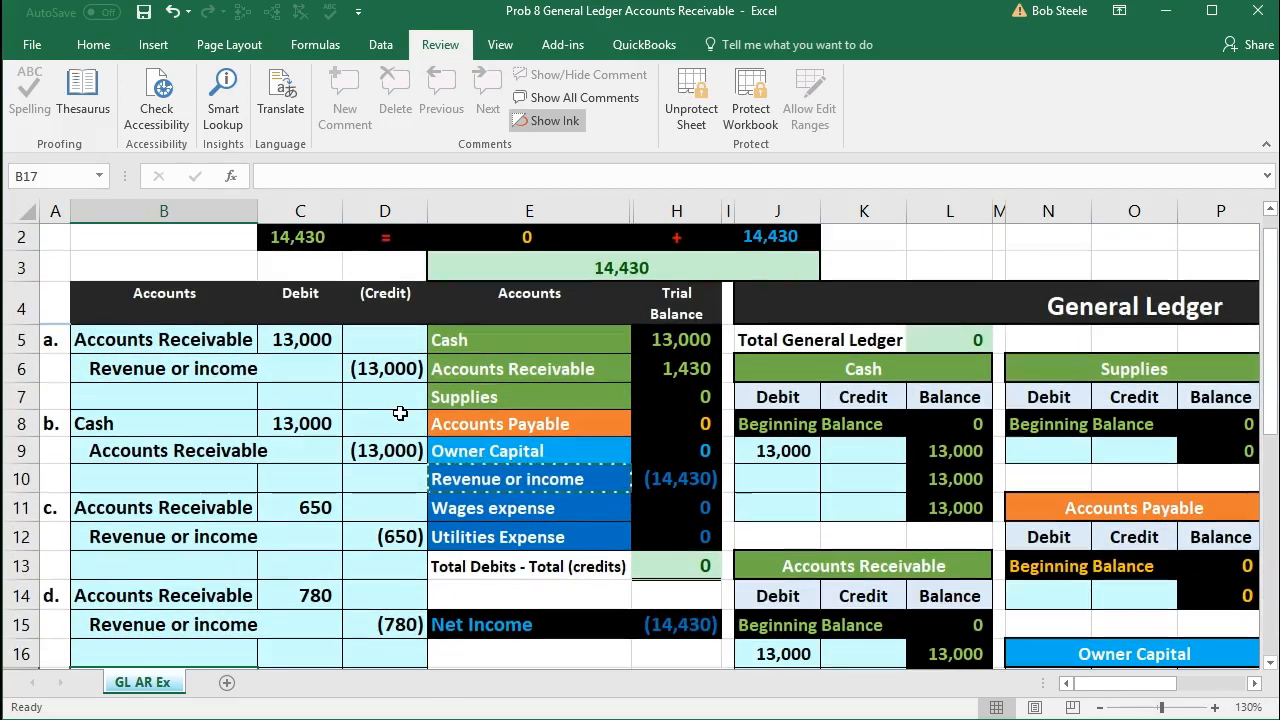
scroll(400, 413, "down", 5)
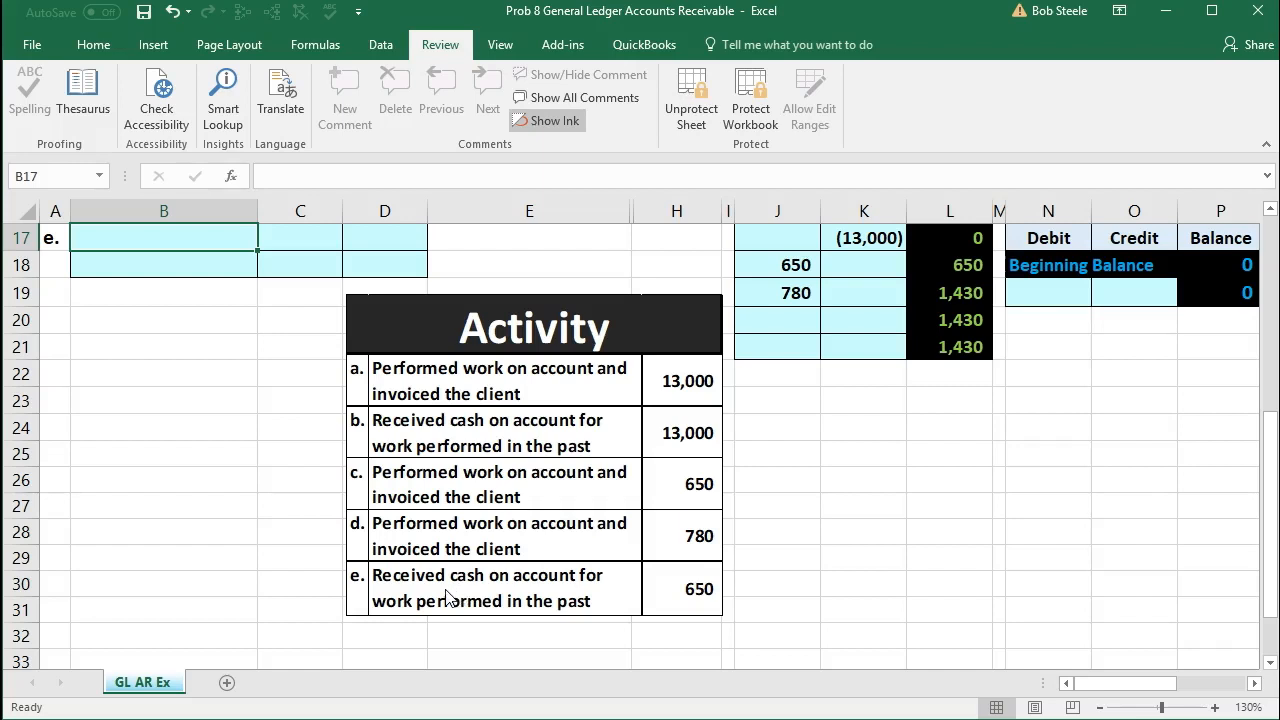
scroll(447, 598, "up", 5)
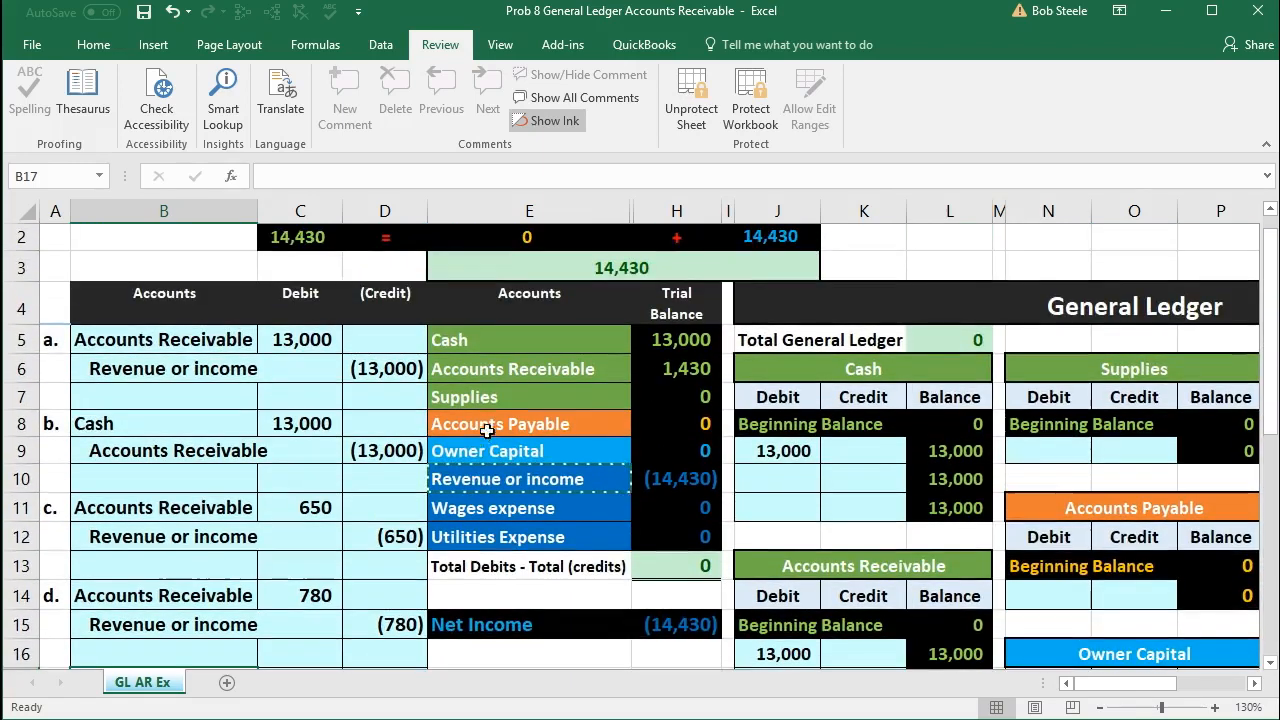
Step: Copy the Cash account name from the trial balance and paste it as a value into entry e's debit line in B17
left_click_drag(500, 341, 648, 346)
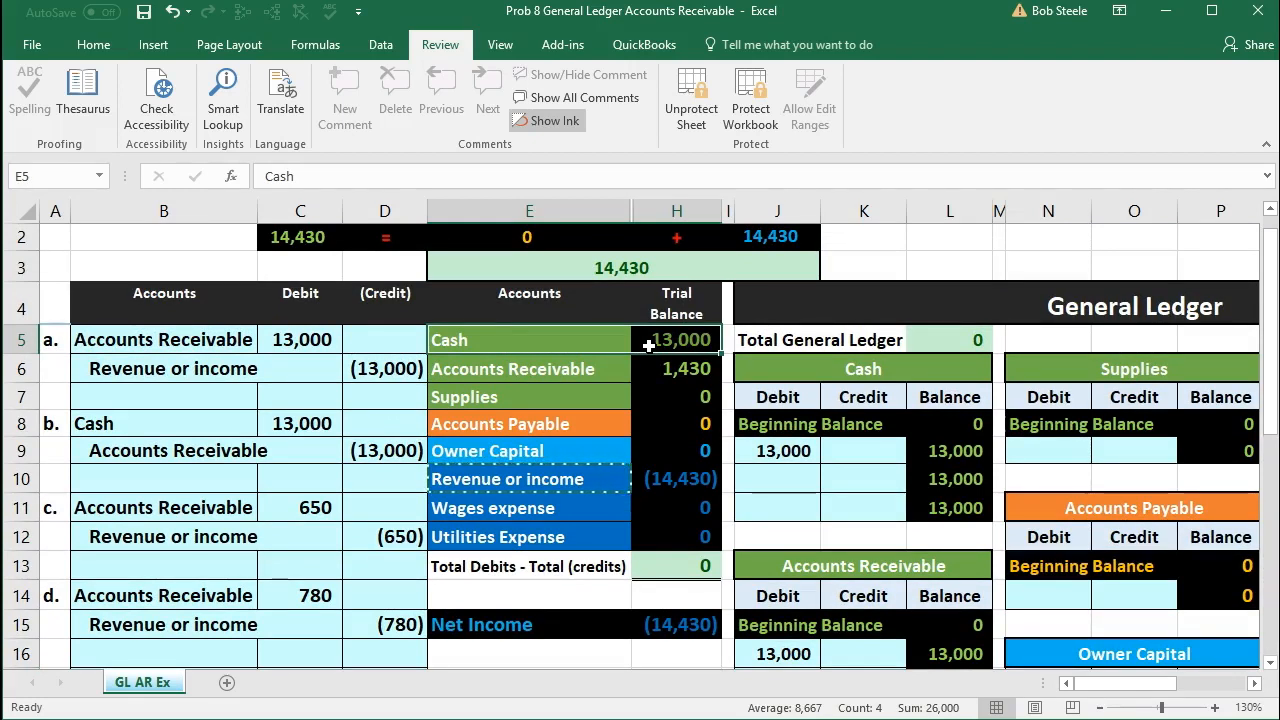
left_click(538, 343)
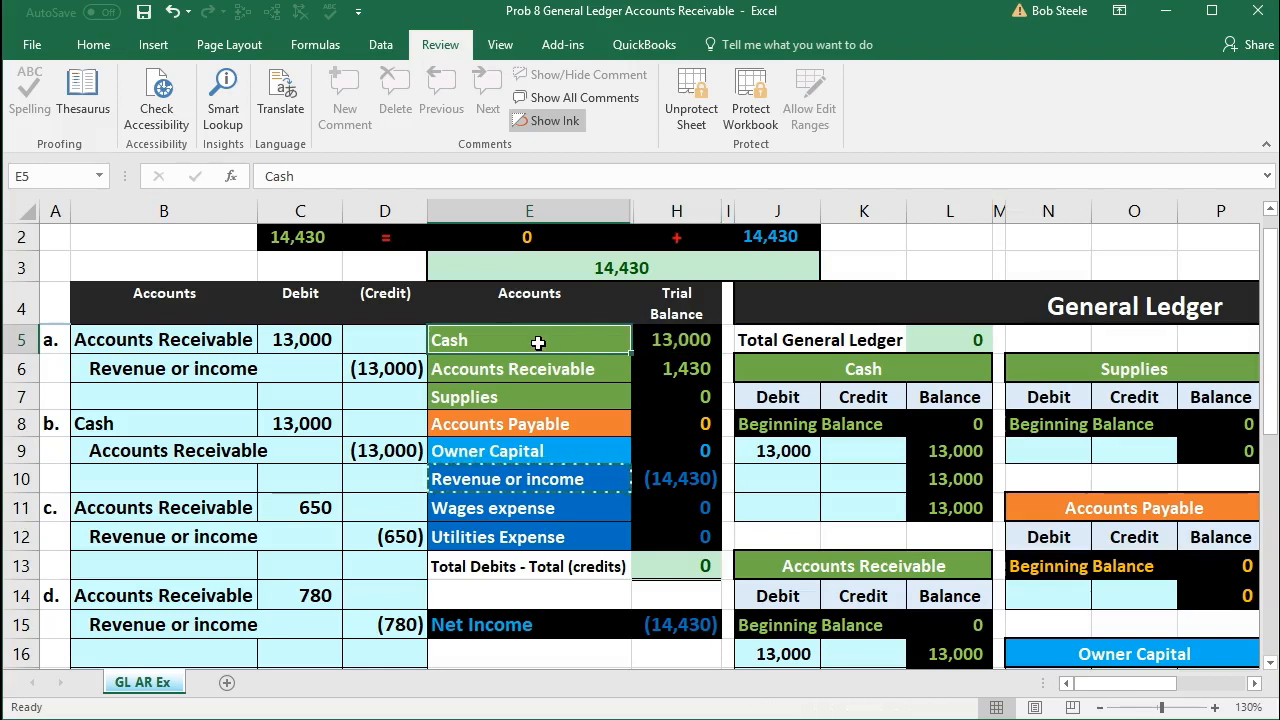
right_click(538, 343)
left_click(563, 381)
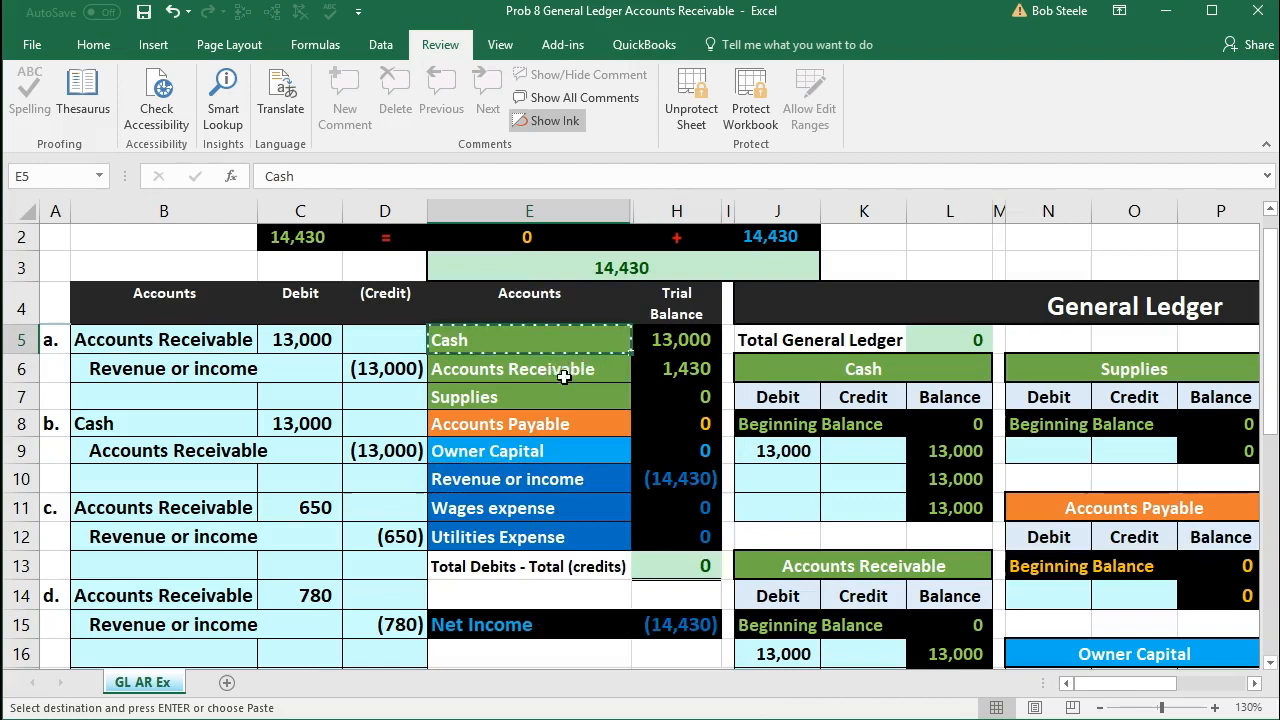
scroll(204, 484, "down", 2)
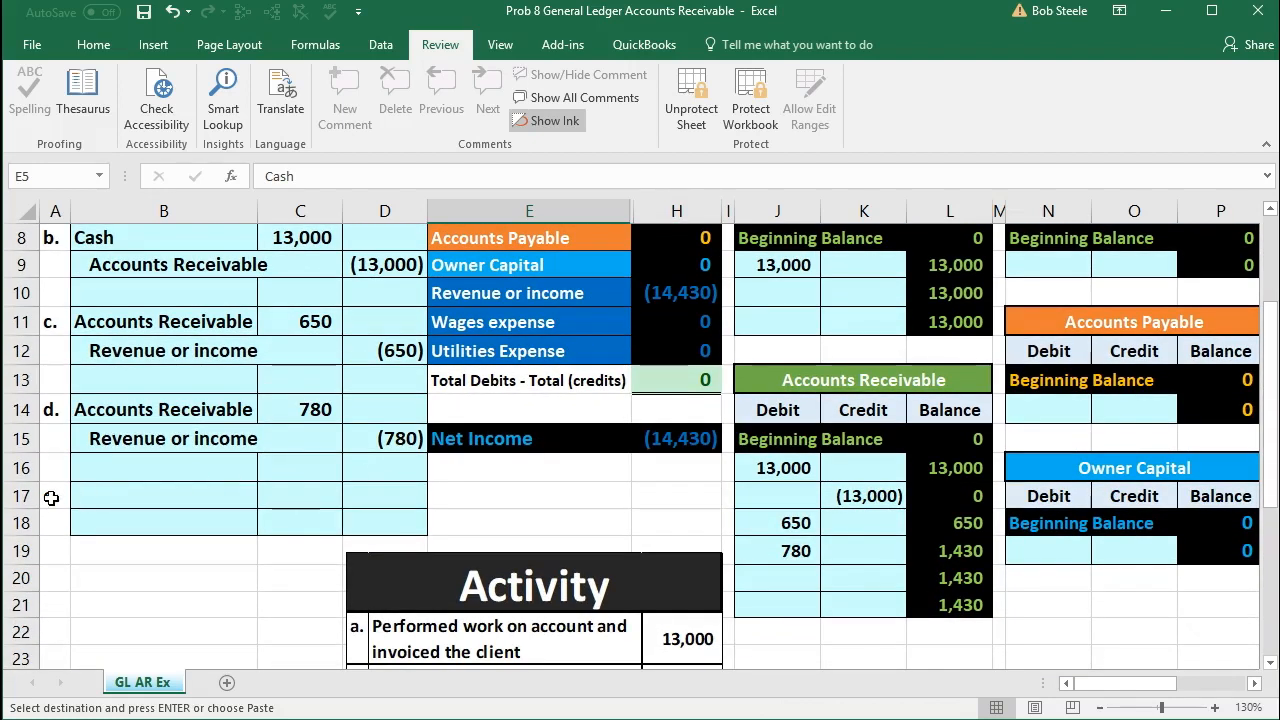
left_click(128, 497)
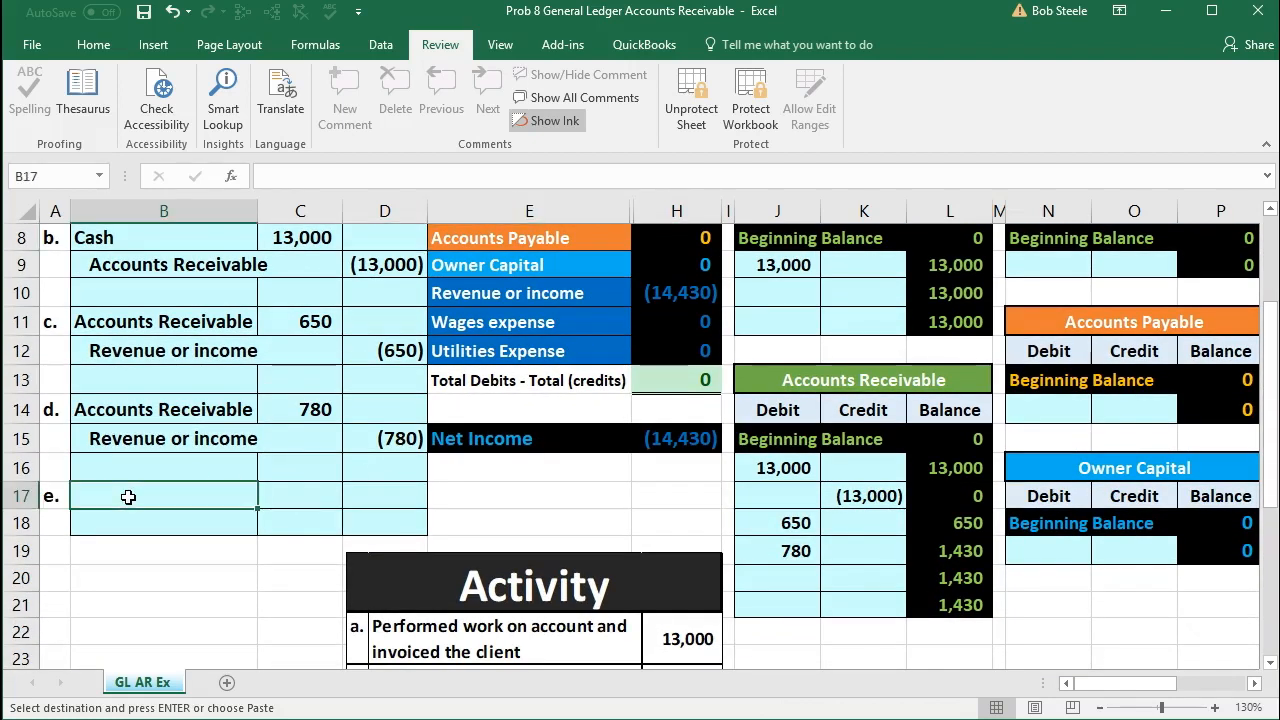
right_click(128, 497)
left_click(201, 163)
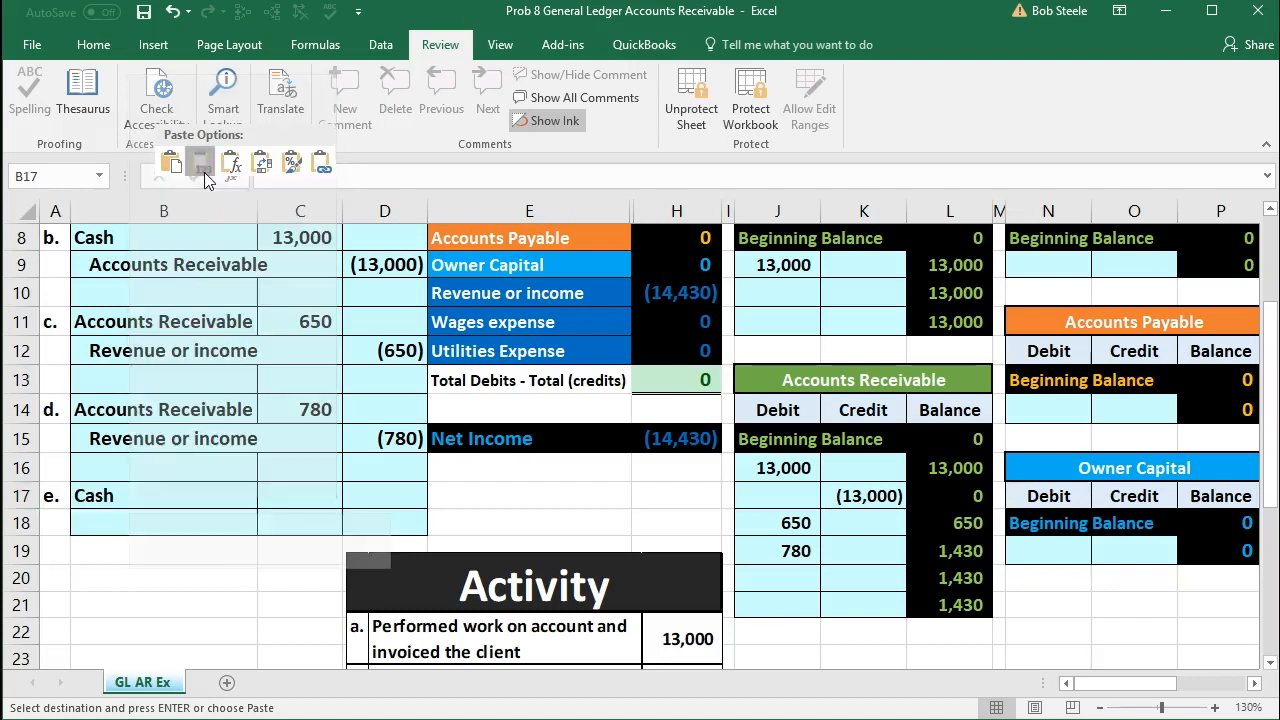
Step: Enter entry e's Cash debit of 650 in C17, using the amount from the Activity list
left_click(306, 495)
scroll(305, 496, "down", 1)
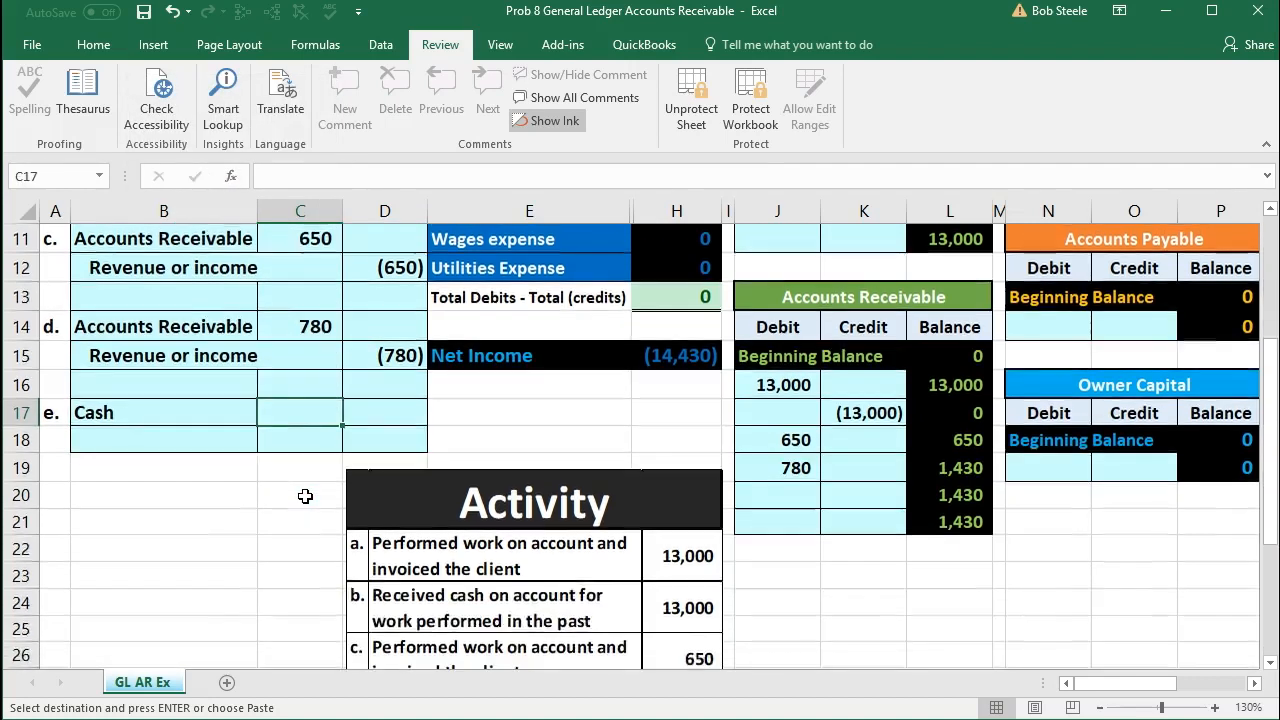
scroll(305, 496, "down", 2)
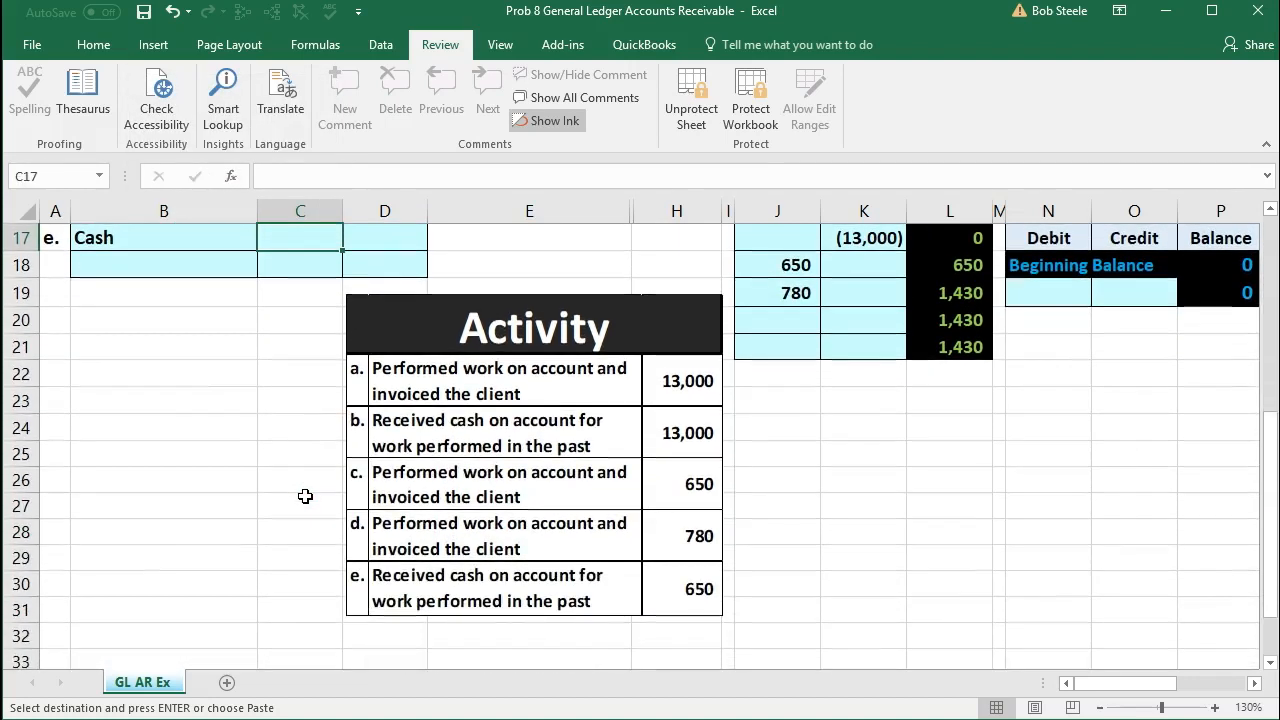
type("650")
key("Return")
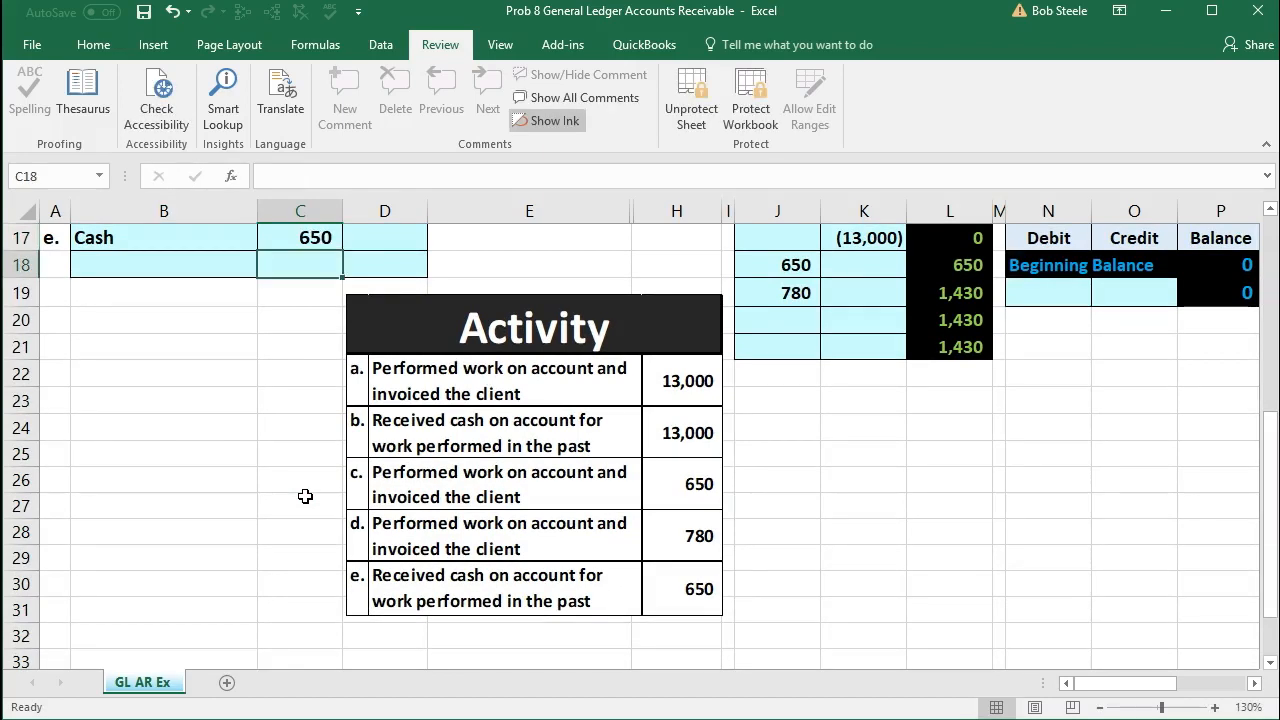
Step: Enter entry e's credit in D18 as the negative of the debit amount, with the formula -C17
scroll(305, 496, "up", 1)
key("Right")
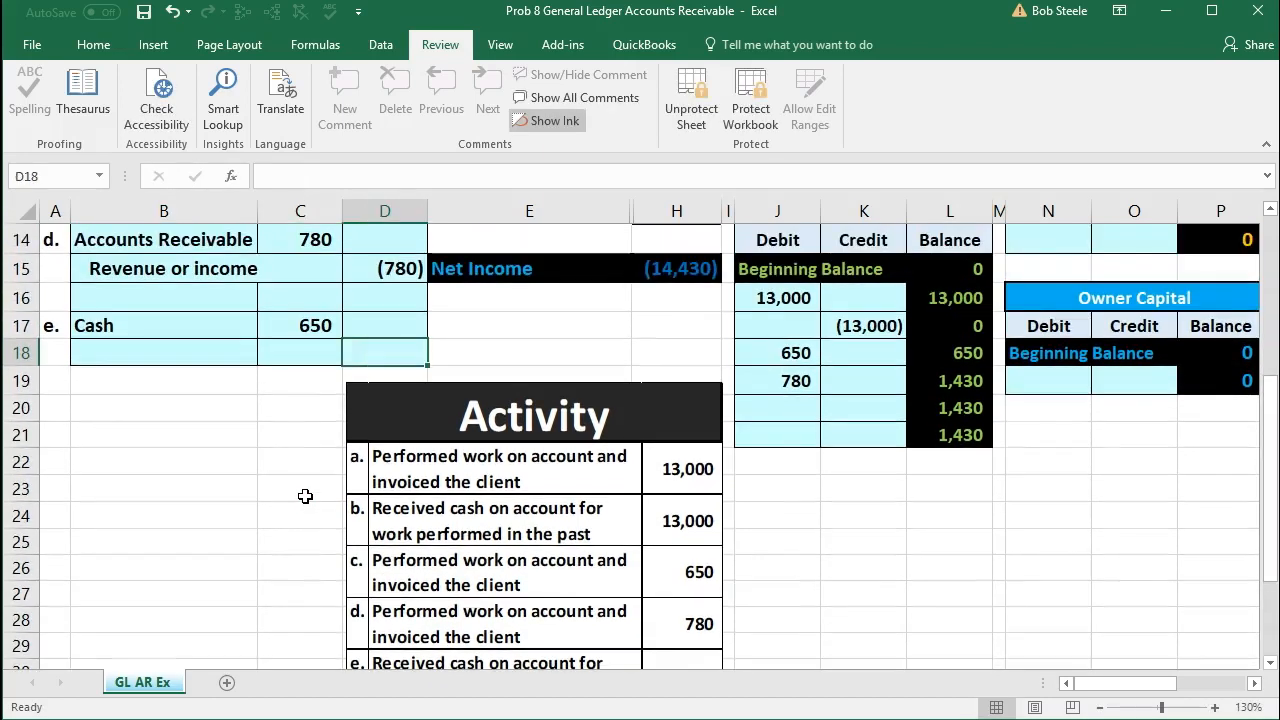
type("-")
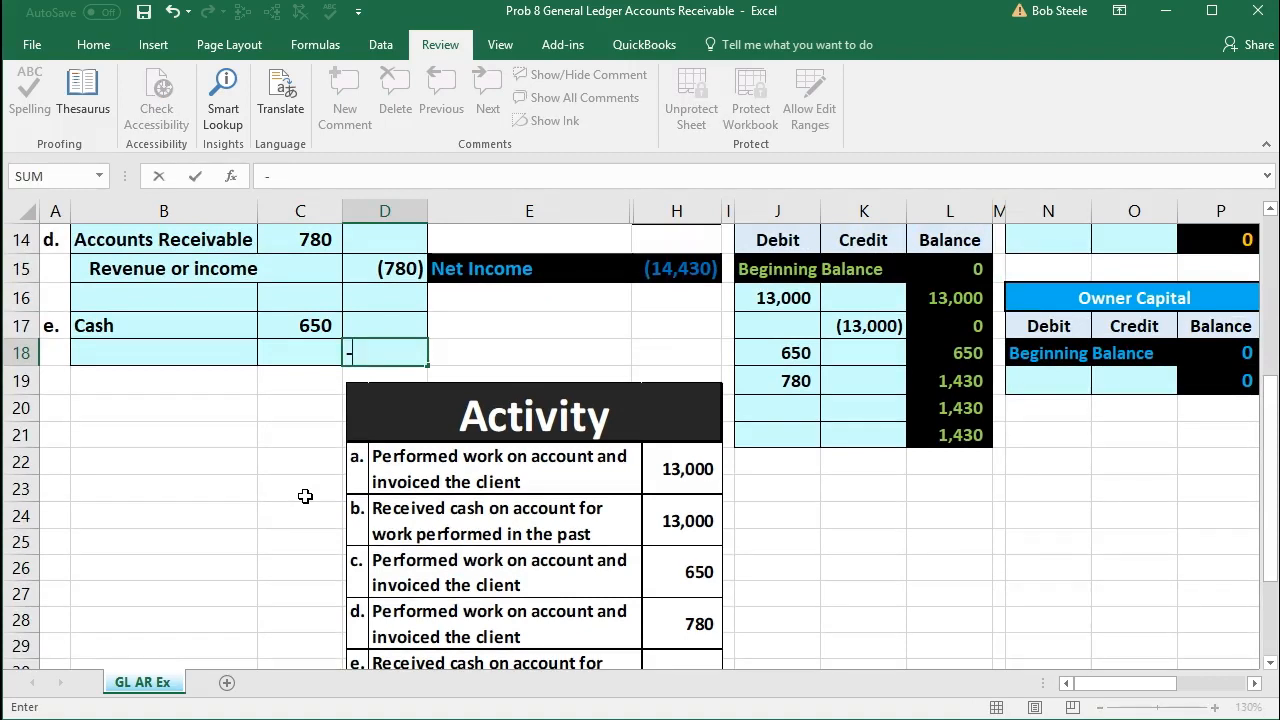
left_click(292, 328)
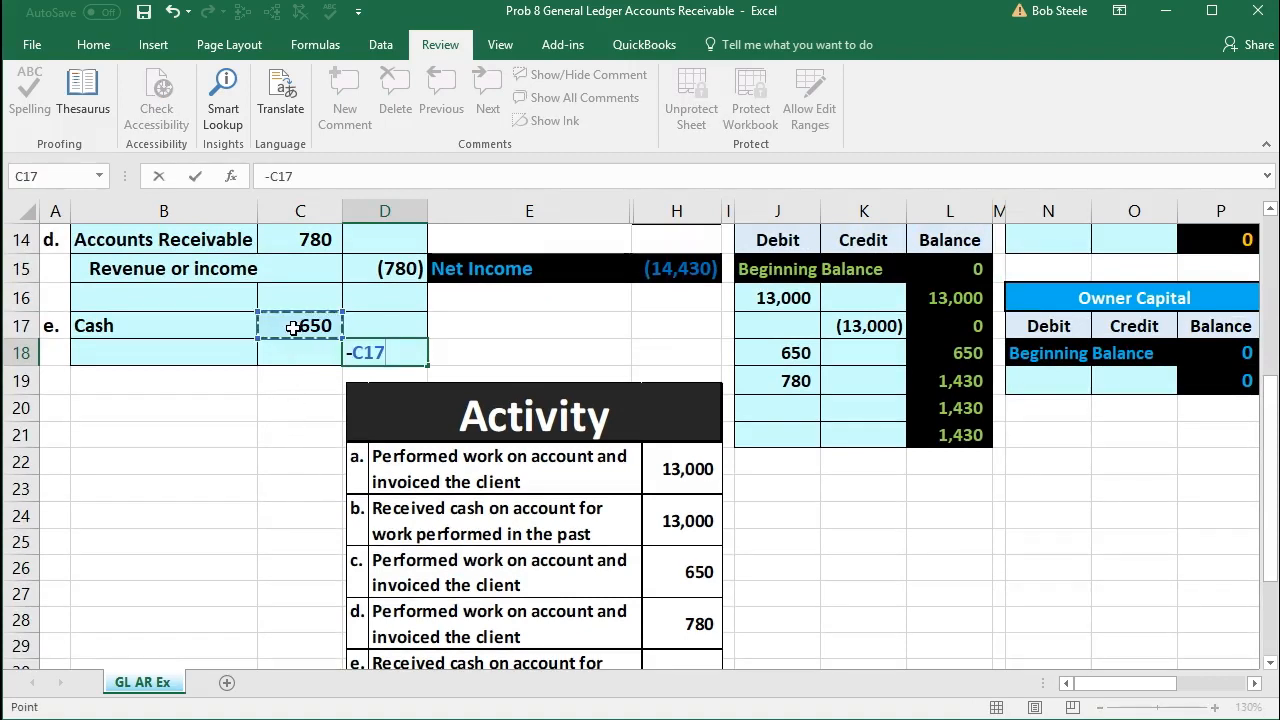
key("Return")
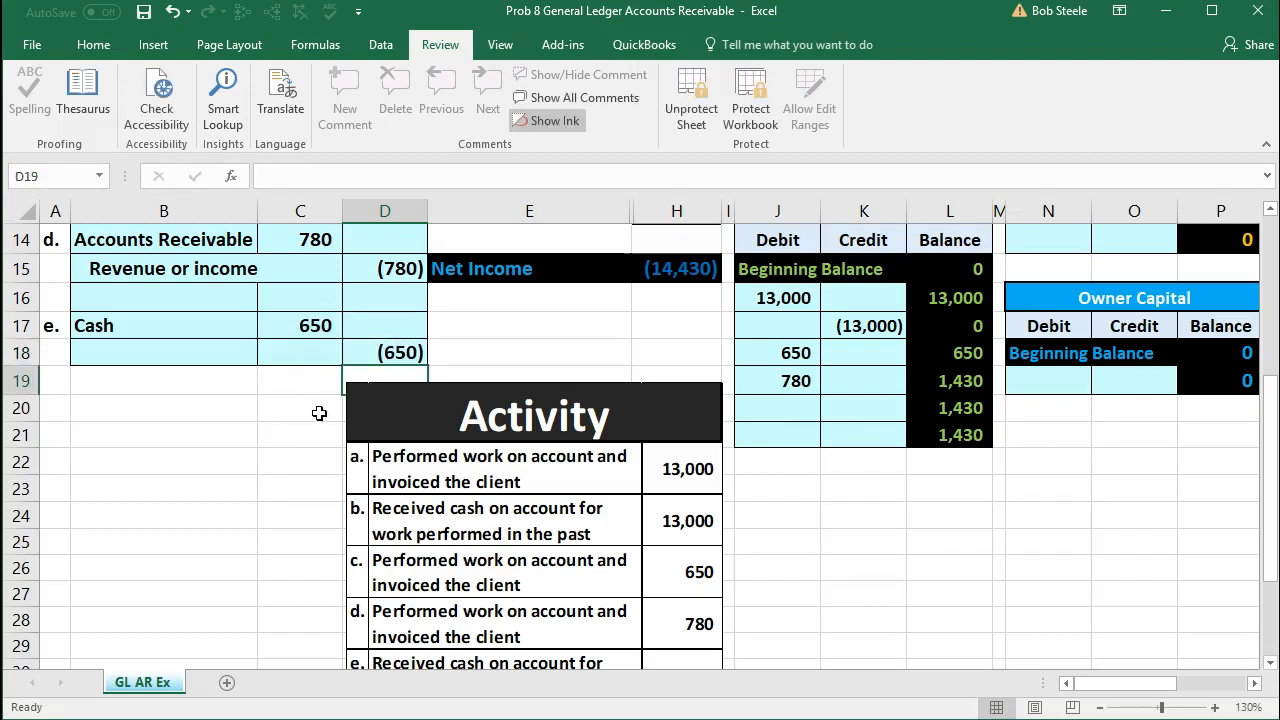
Step: Compare entry e's blank credit account with the Revenue or income account and entry c's Revenue or income credit line
scroll(319, 413, "up", 2)
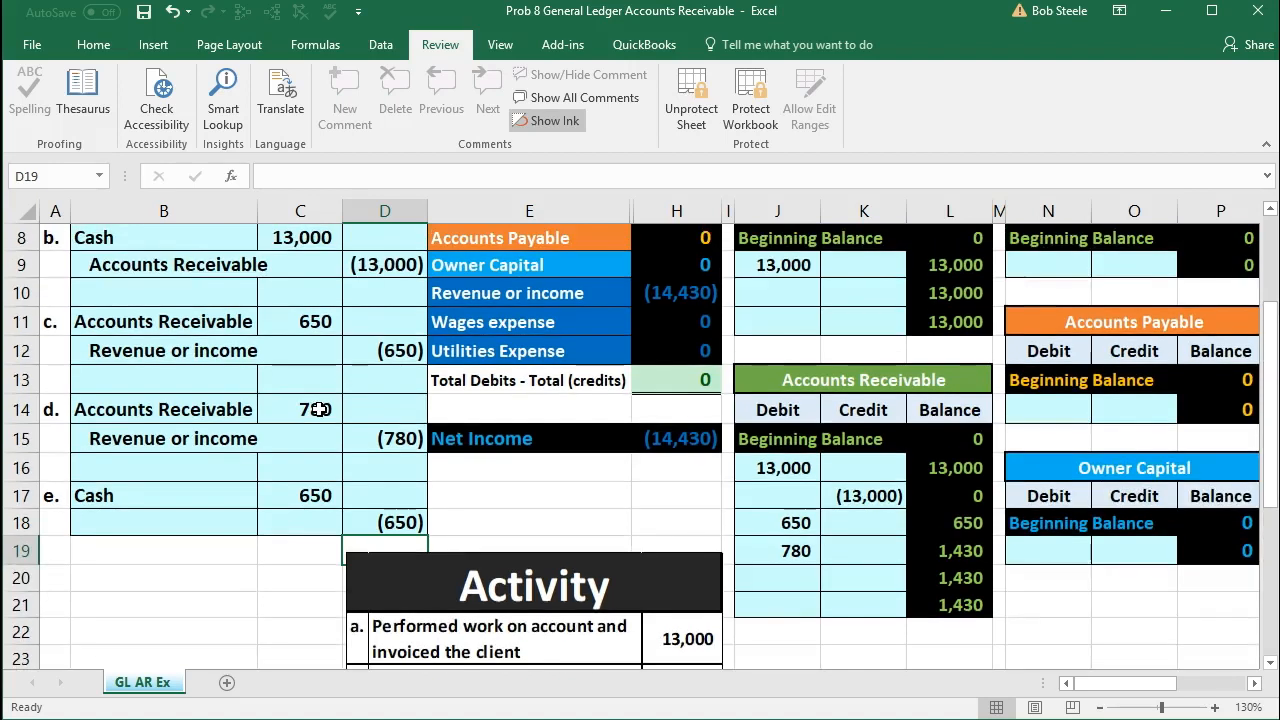
scroll(319, 409, "up", 1)
left_click(211, 602)
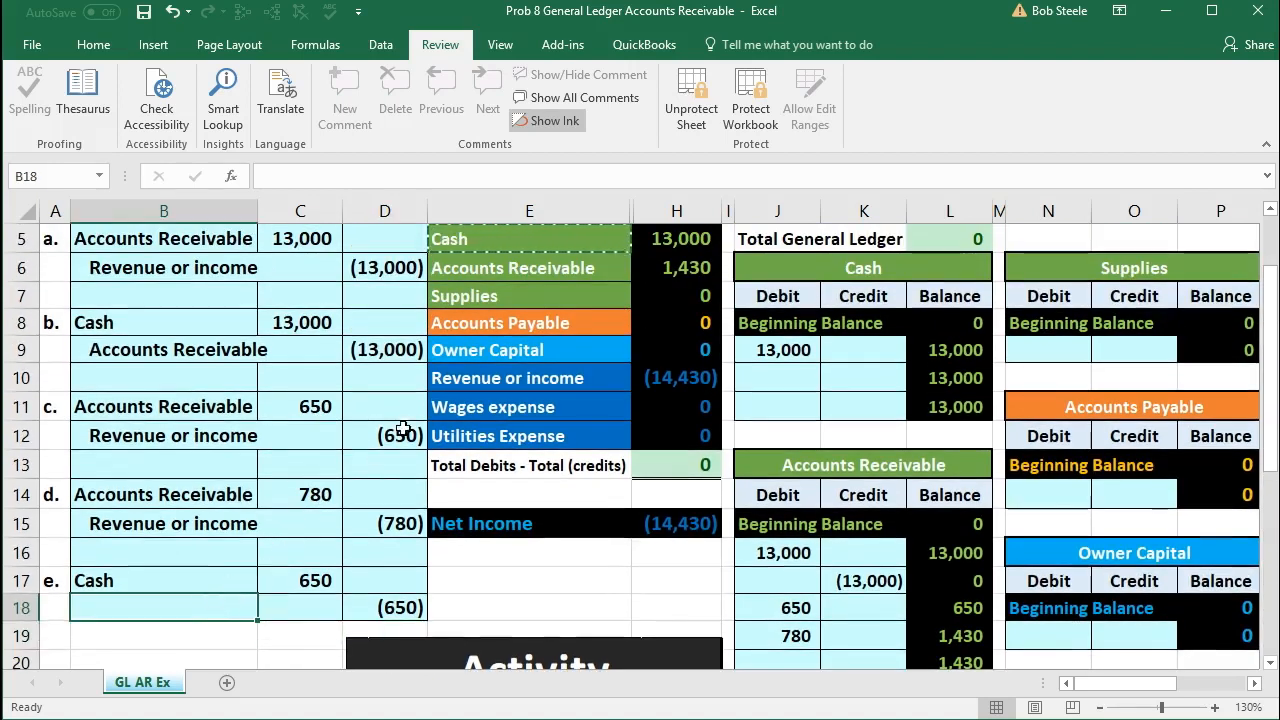
left_click(459, 378)
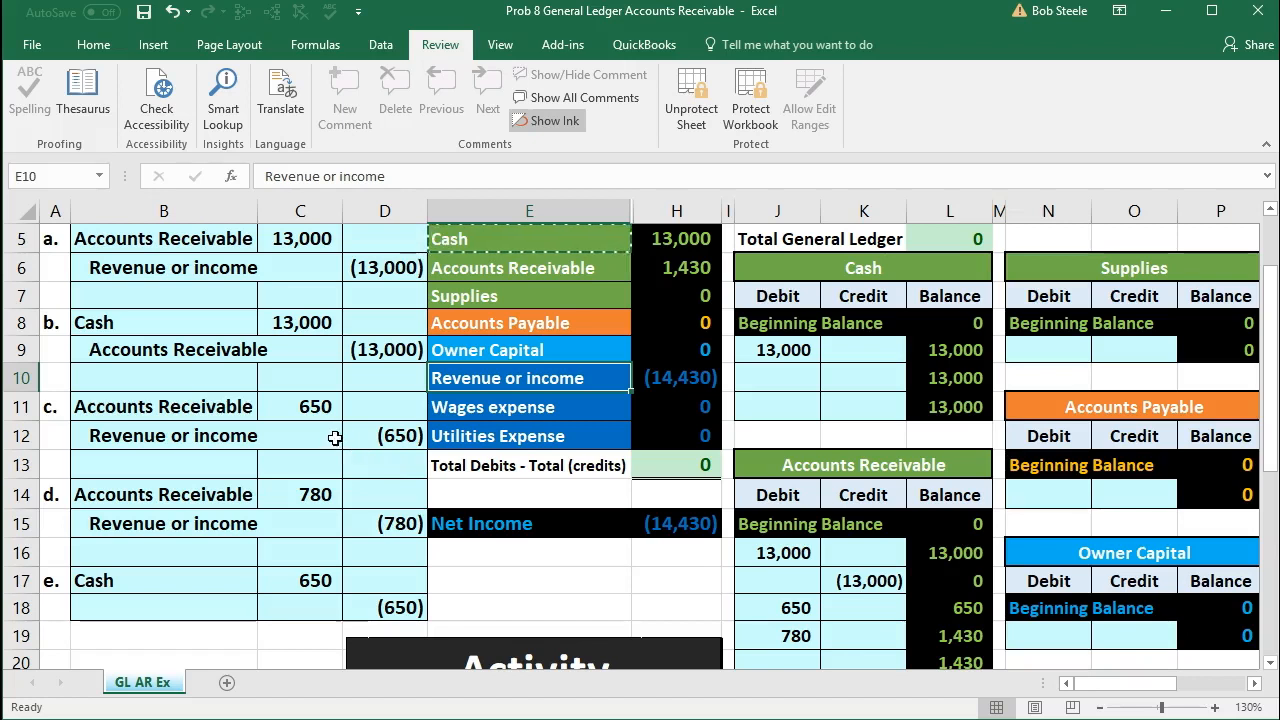
left_click_drag(228, 436, 354, 434)
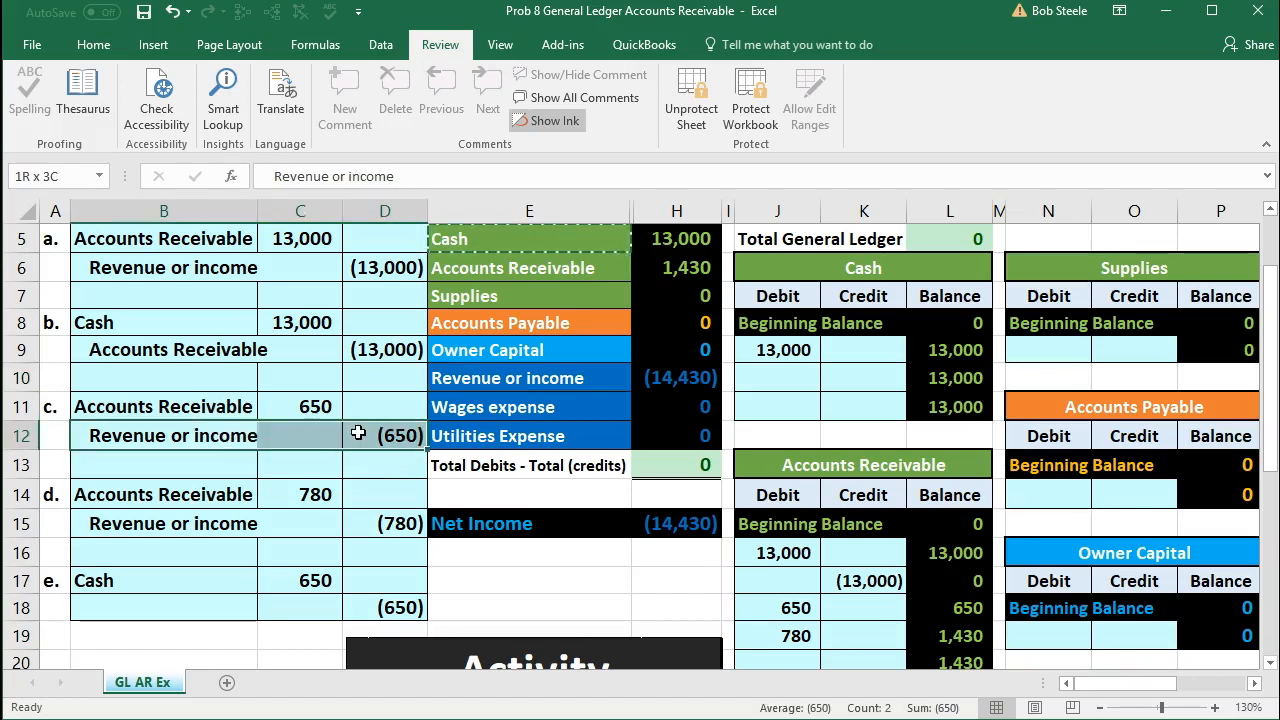
scroll(367, 465, "up", 1)
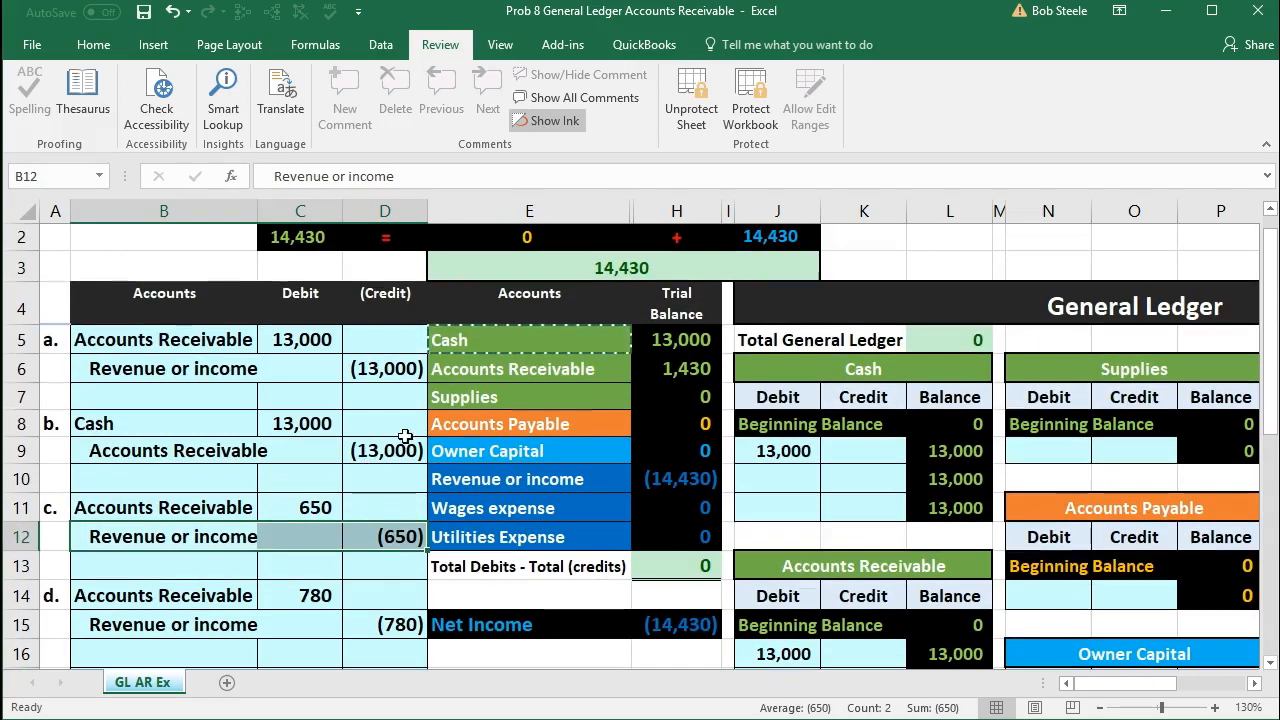
Step: Copy the Accounts Receivable name from the trial balance into B18 as a value and indent it as entry e's credit account
left_click(478, 371)
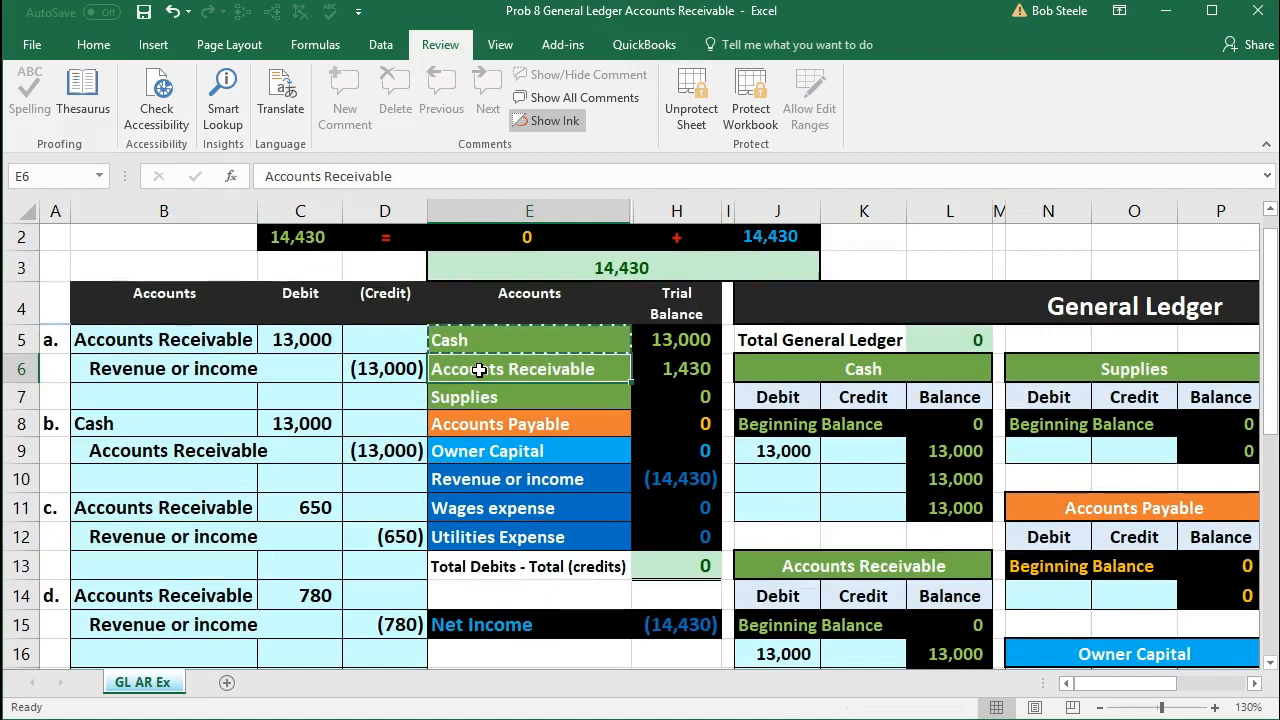
right_click(529, 369)
left_click(545, 406)
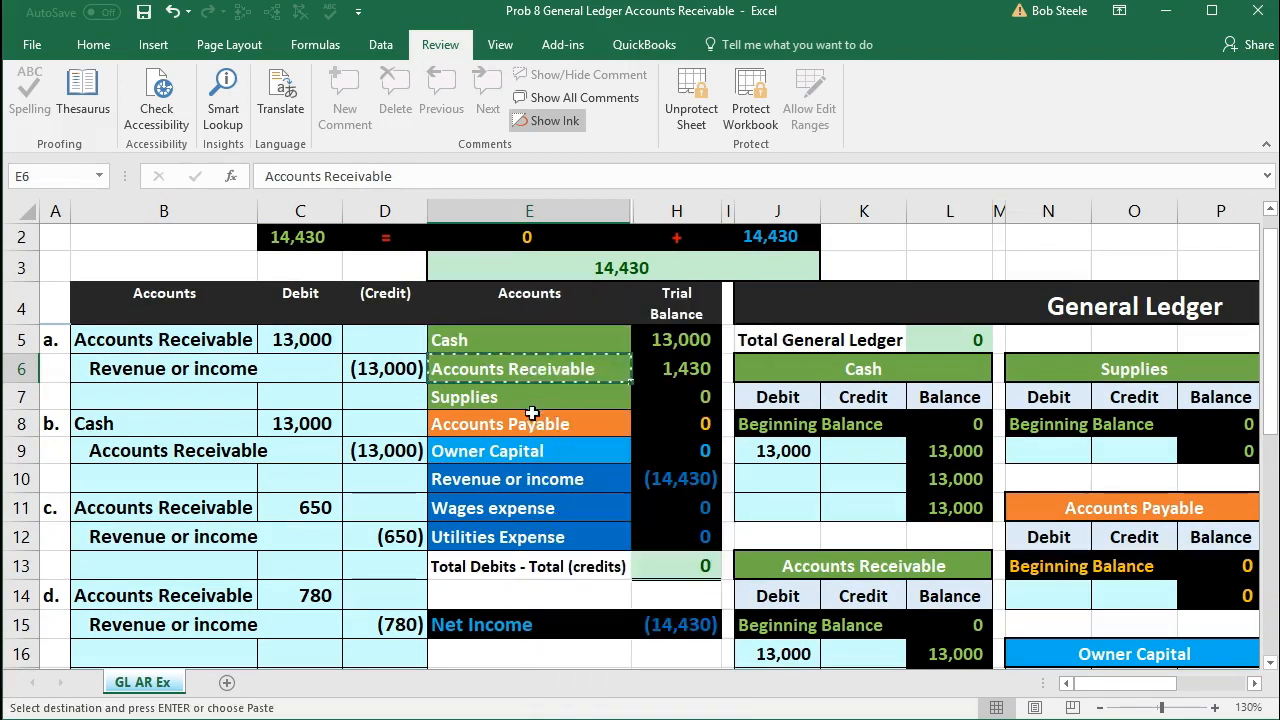
scroll(515, 426, "down", 2)
left_click(214, 525)
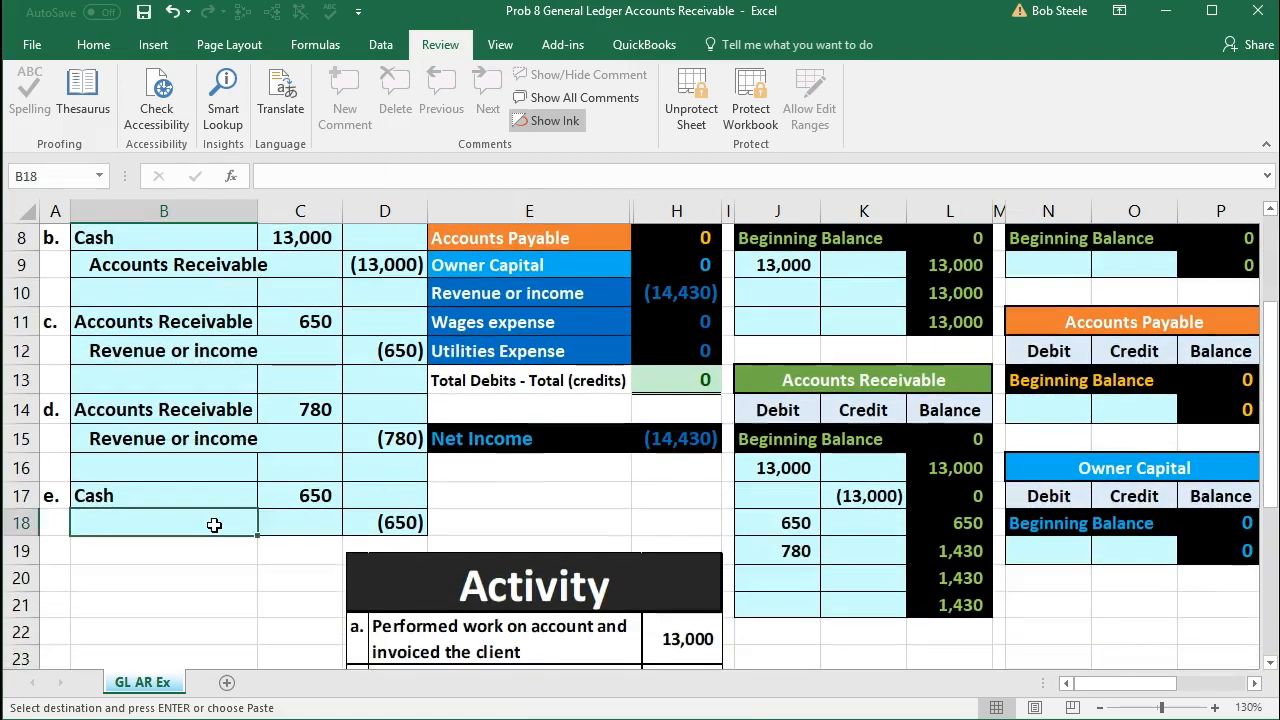
right_click(214, 525)
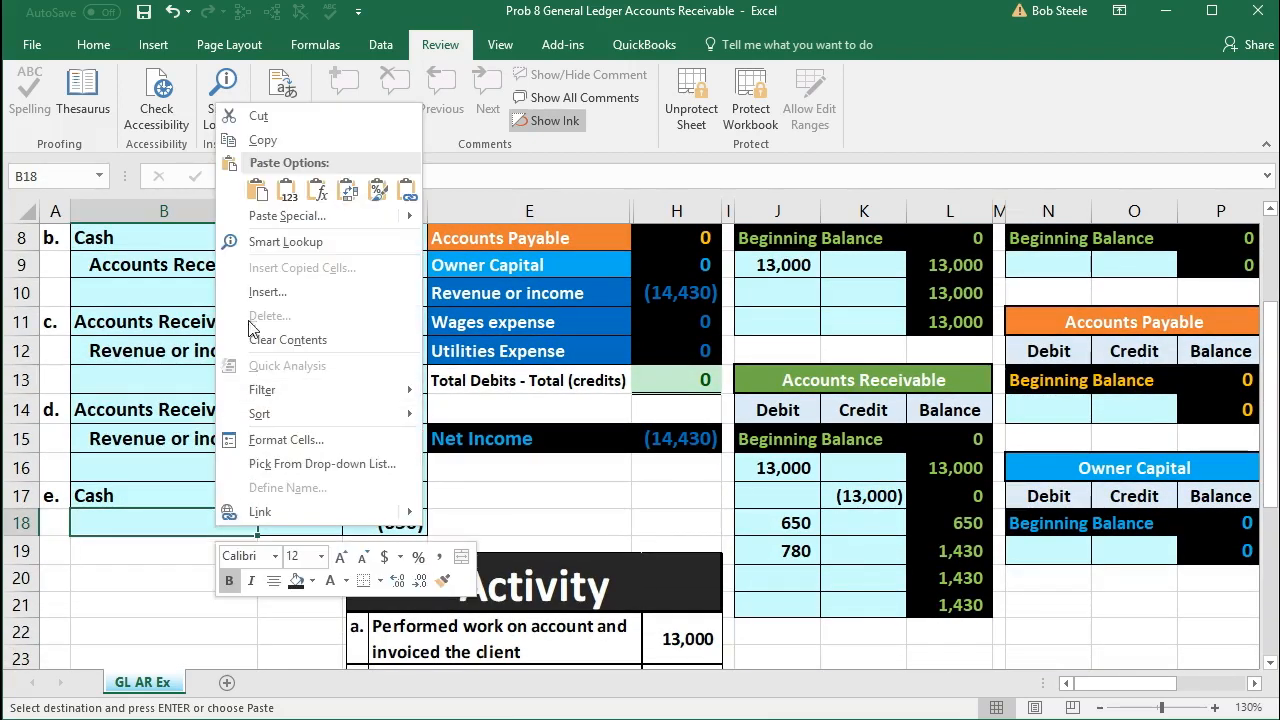
left_click(288, 196)
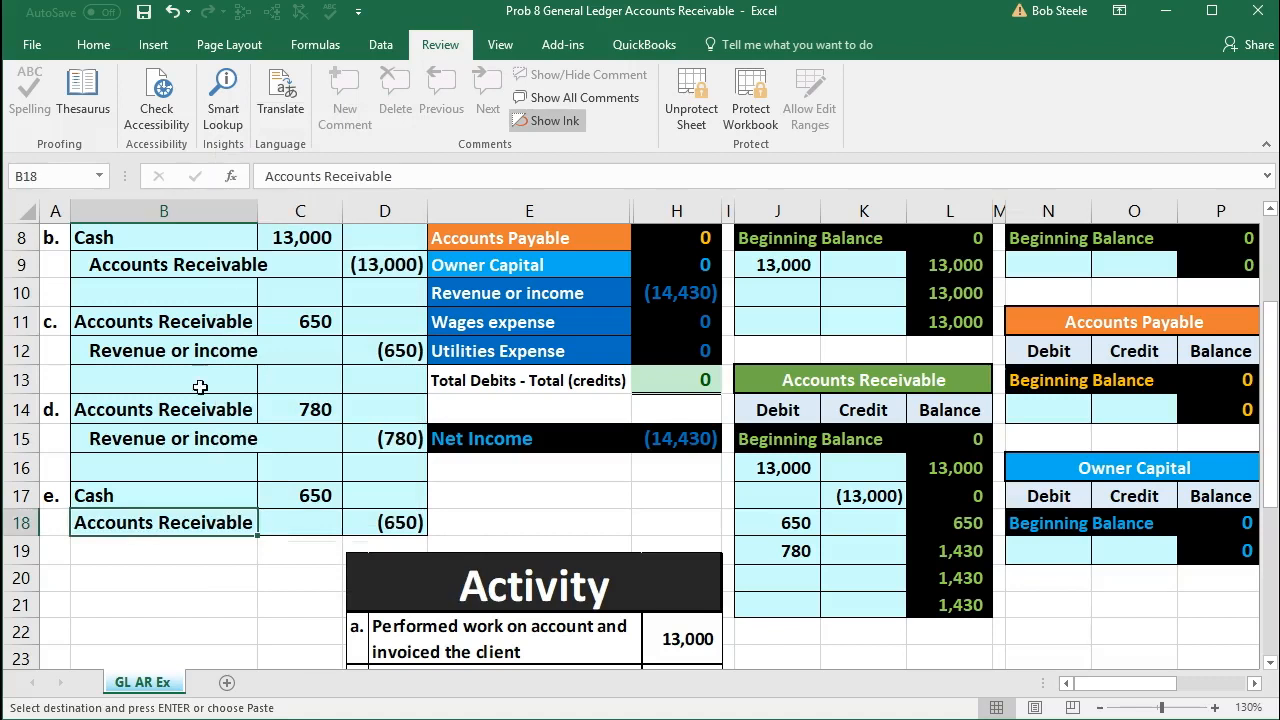
key("Escape")
double_click(79, 525)
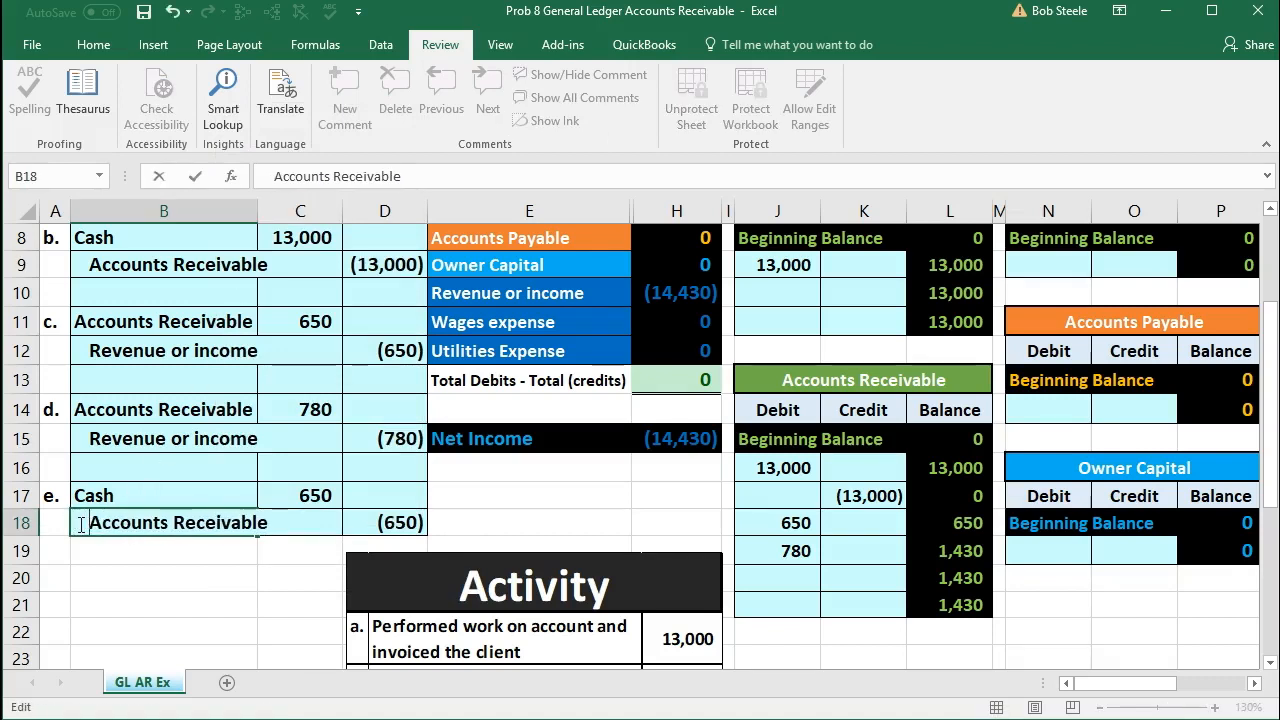
key("Return")
Step: Review entry e's debit and credit lines against the Accounts Receivable balance in the trial balance and the earlier journal entries
left_click_drag(120, 522, 355, 525)
left_click(322, 497)
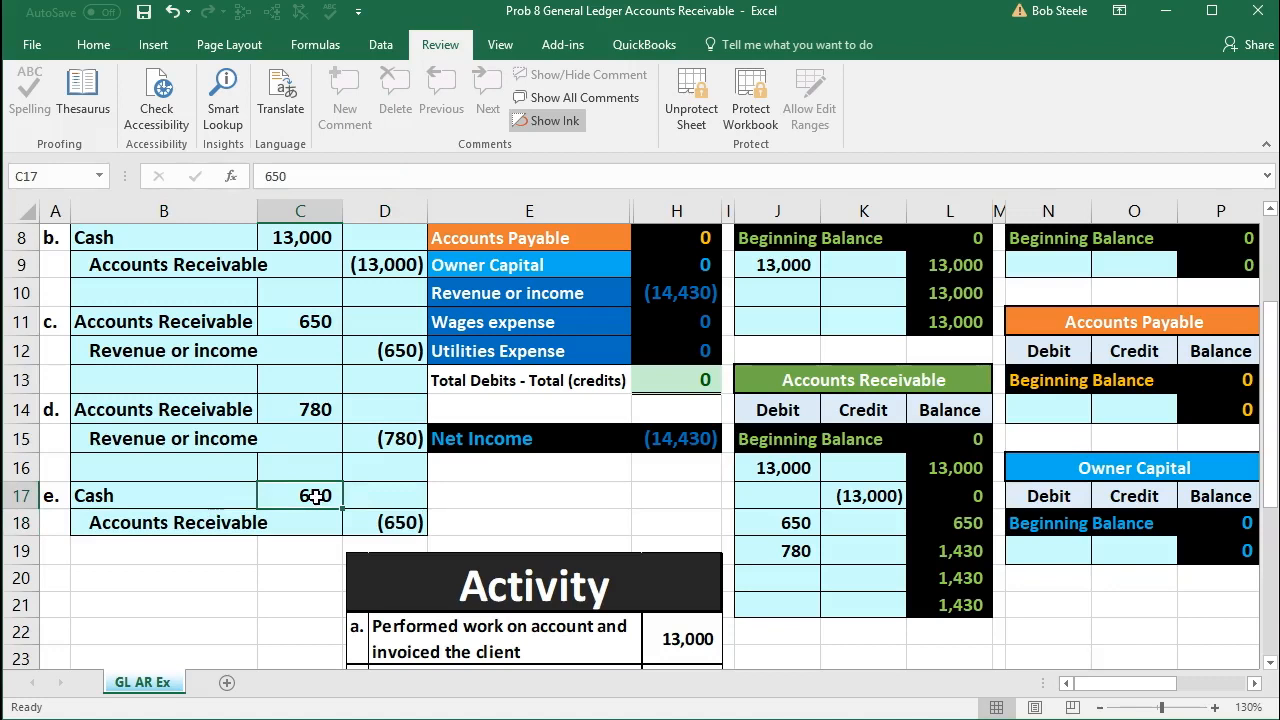
left_click_drag(205, 523, 400, 525)
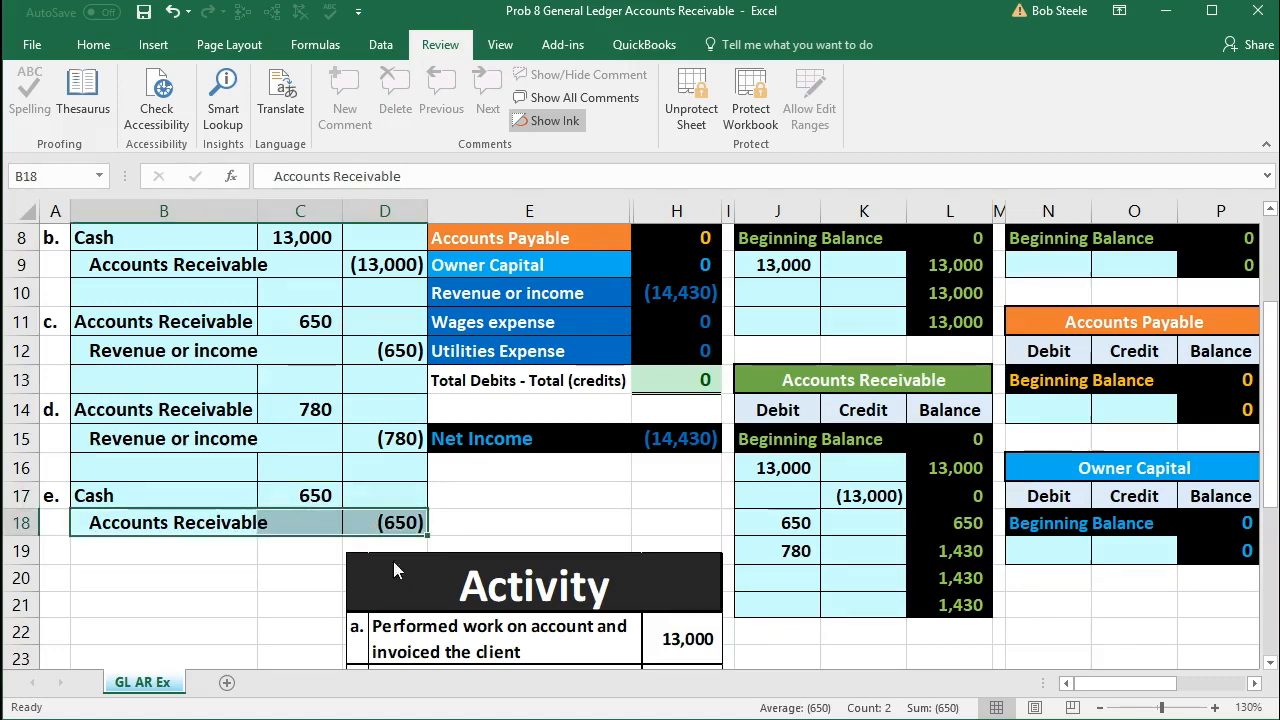
scroll(432, 588, "up", 3)
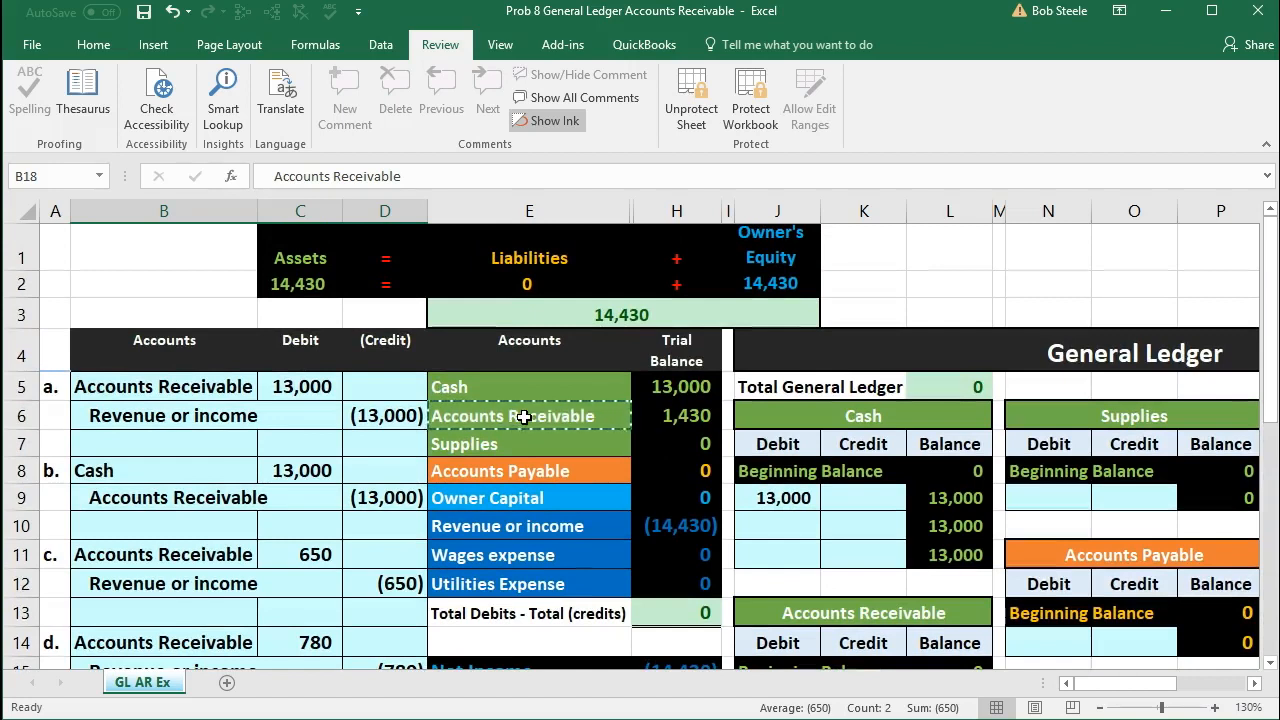
left_click(663, 420)
scroll(663, 425, "down", 2)
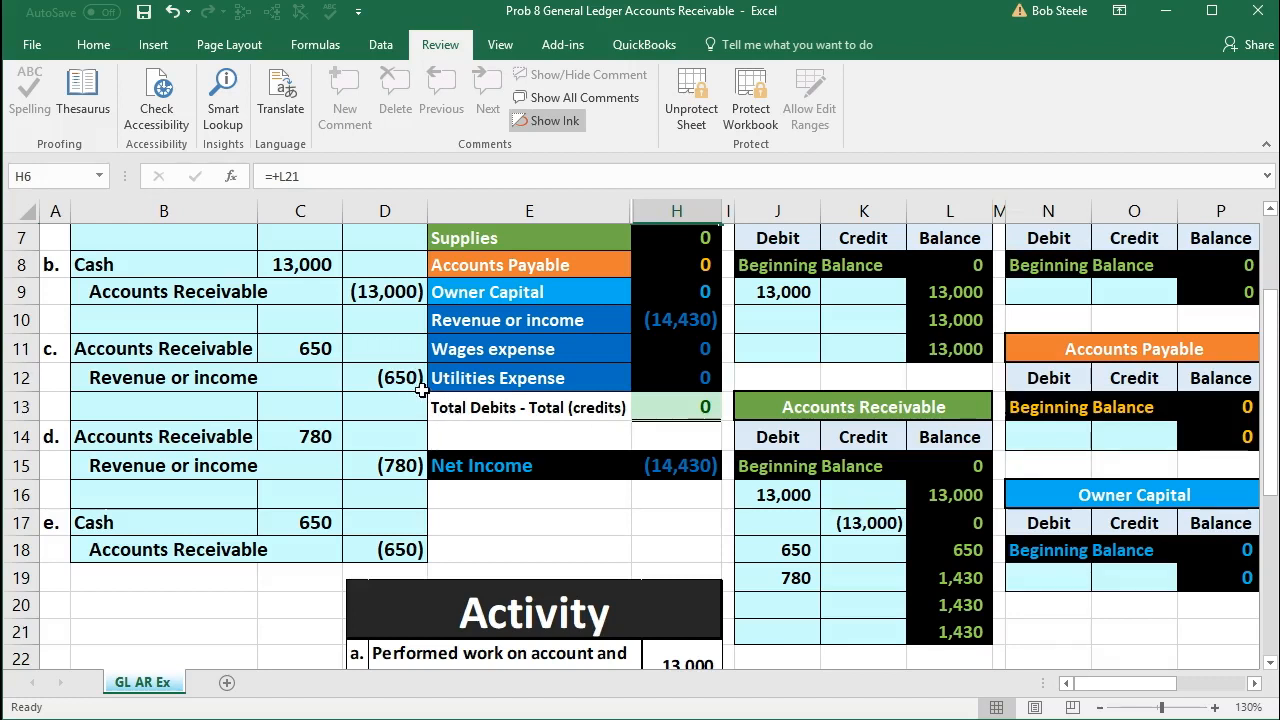
scroll(441, 447, "up", 2)
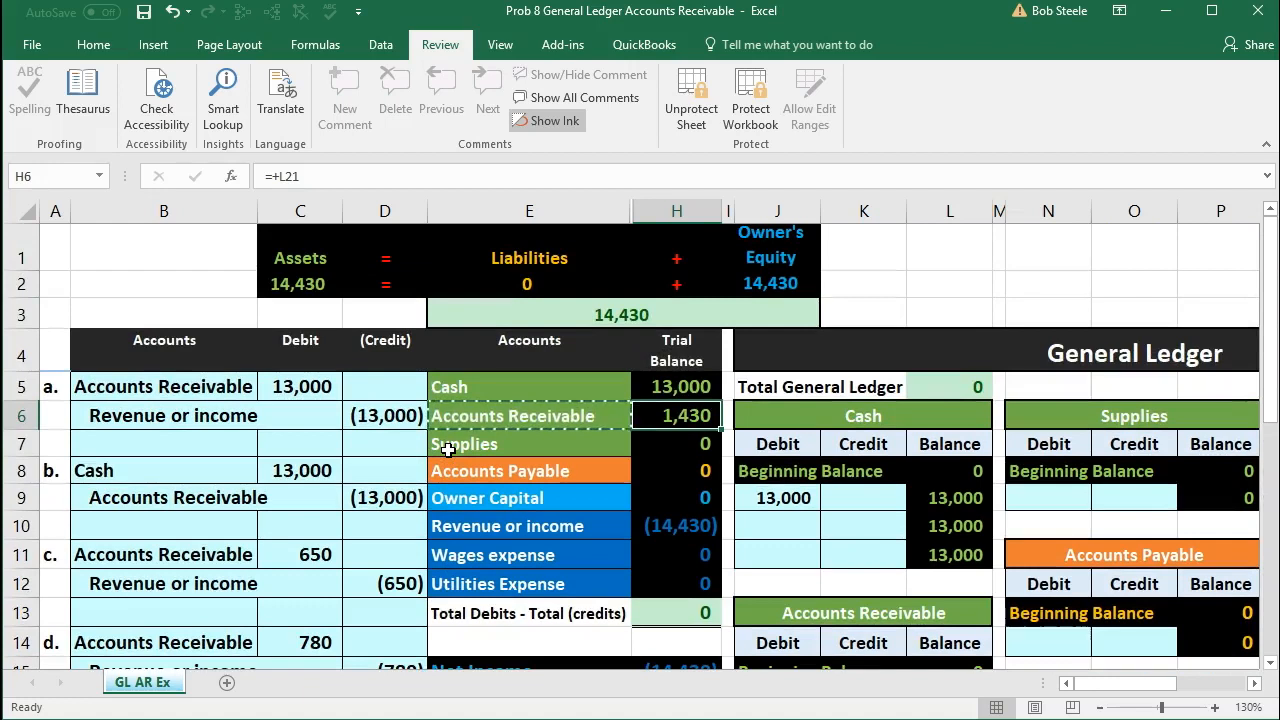
scroll(448, 450, "down", 2)
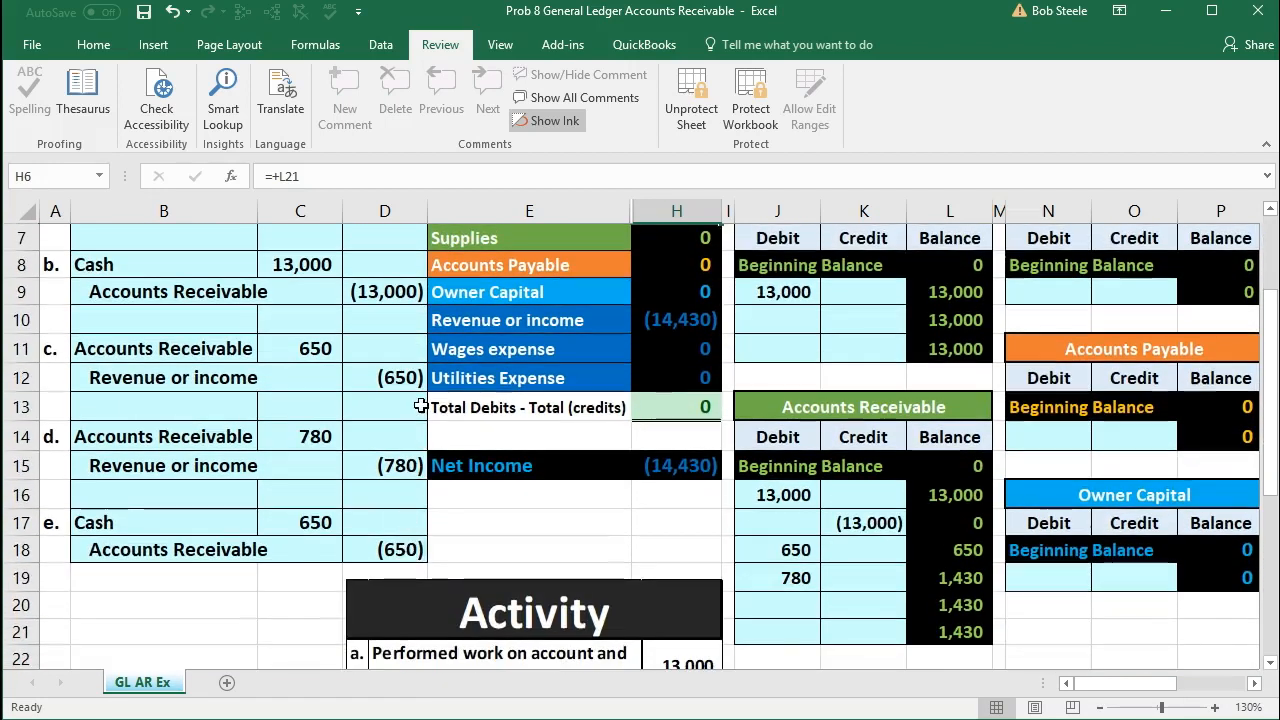
scroll(421, 395, "up", 2)
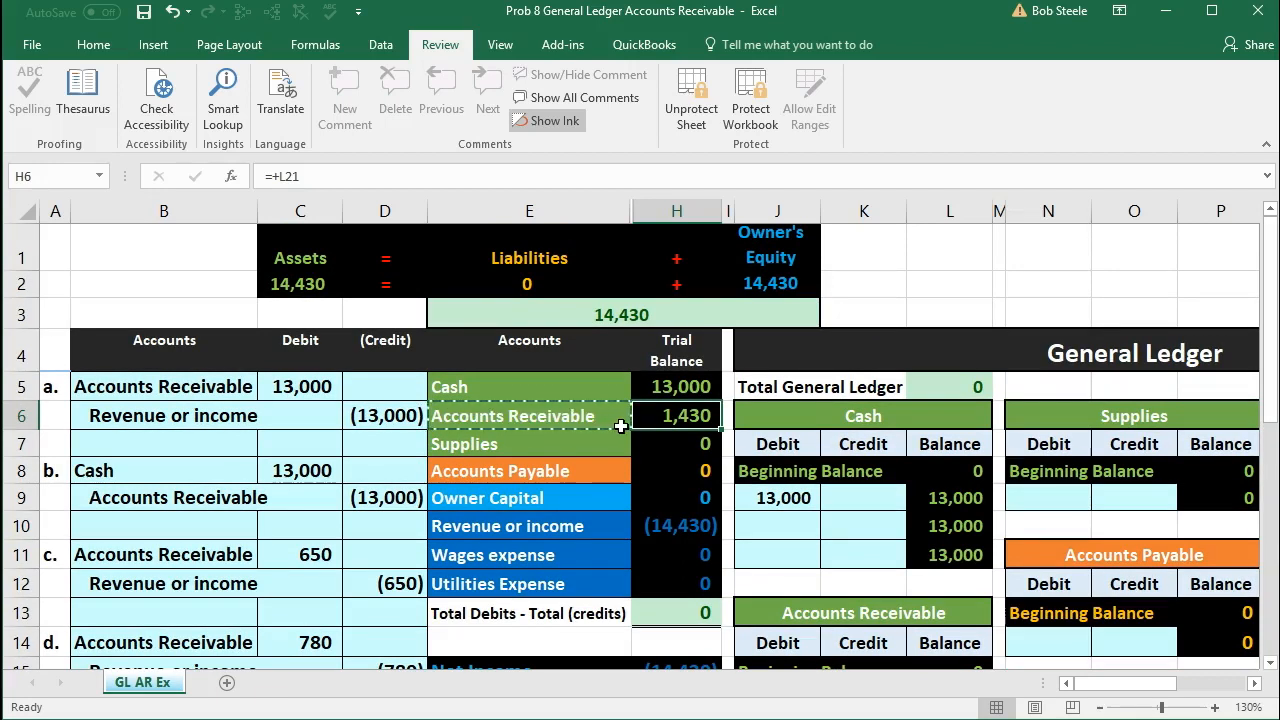
scroll(620, 426, "down", 3)
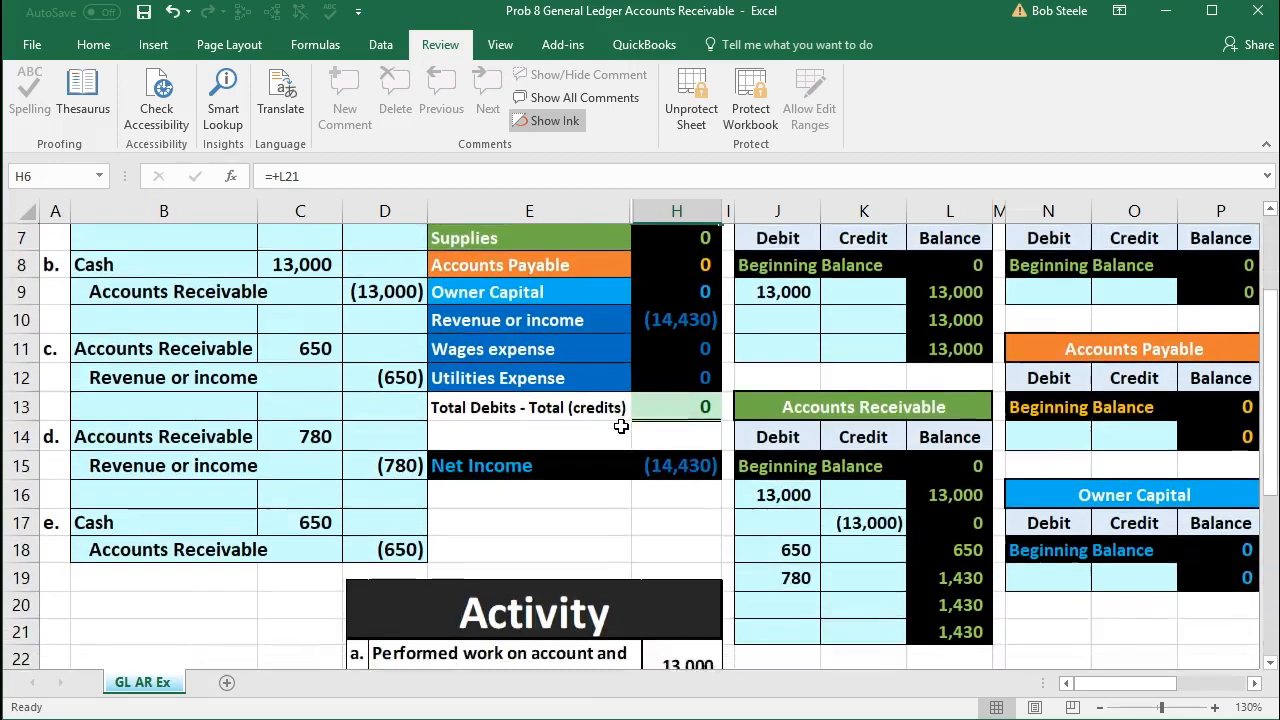
Step: Check entry e's Cash debit line against the Cash account in the trial balance and the general ledger
left_click_drag(222, 441, 355, 469)
left_click_drag(229, 442, 280, 441)
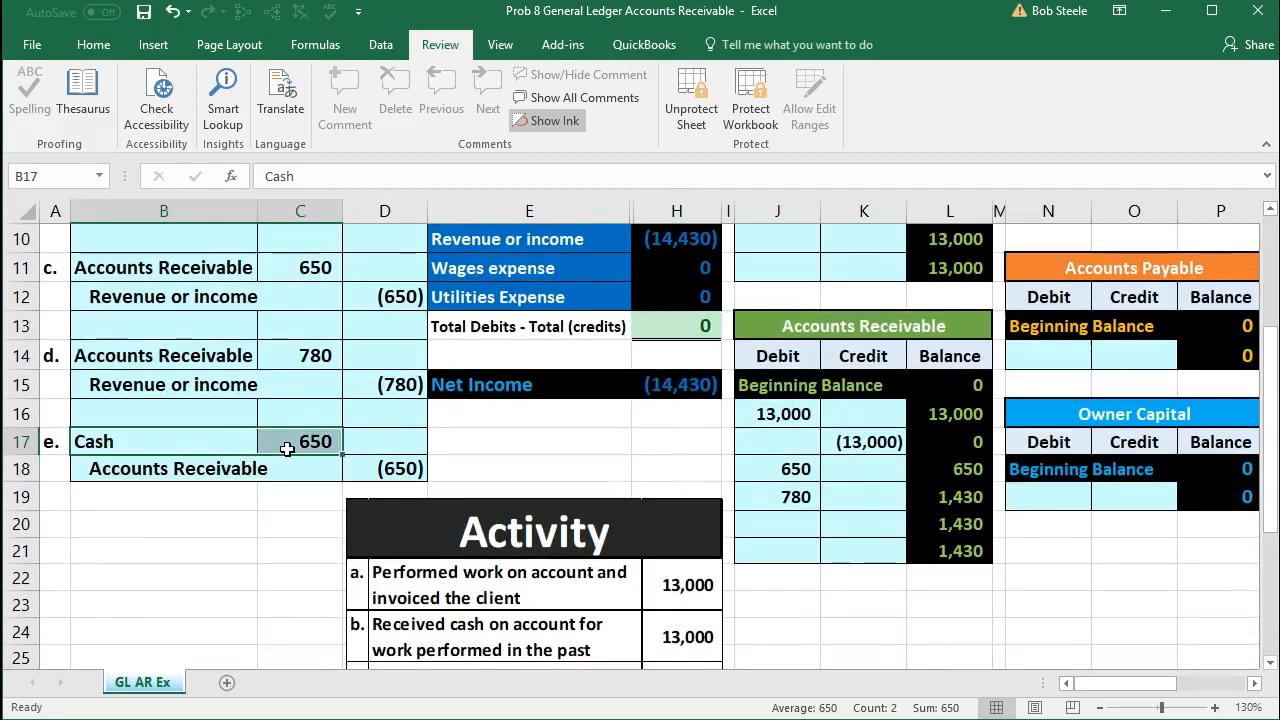
scroll(290, 450, "up", 3)
left_click(459, 387)
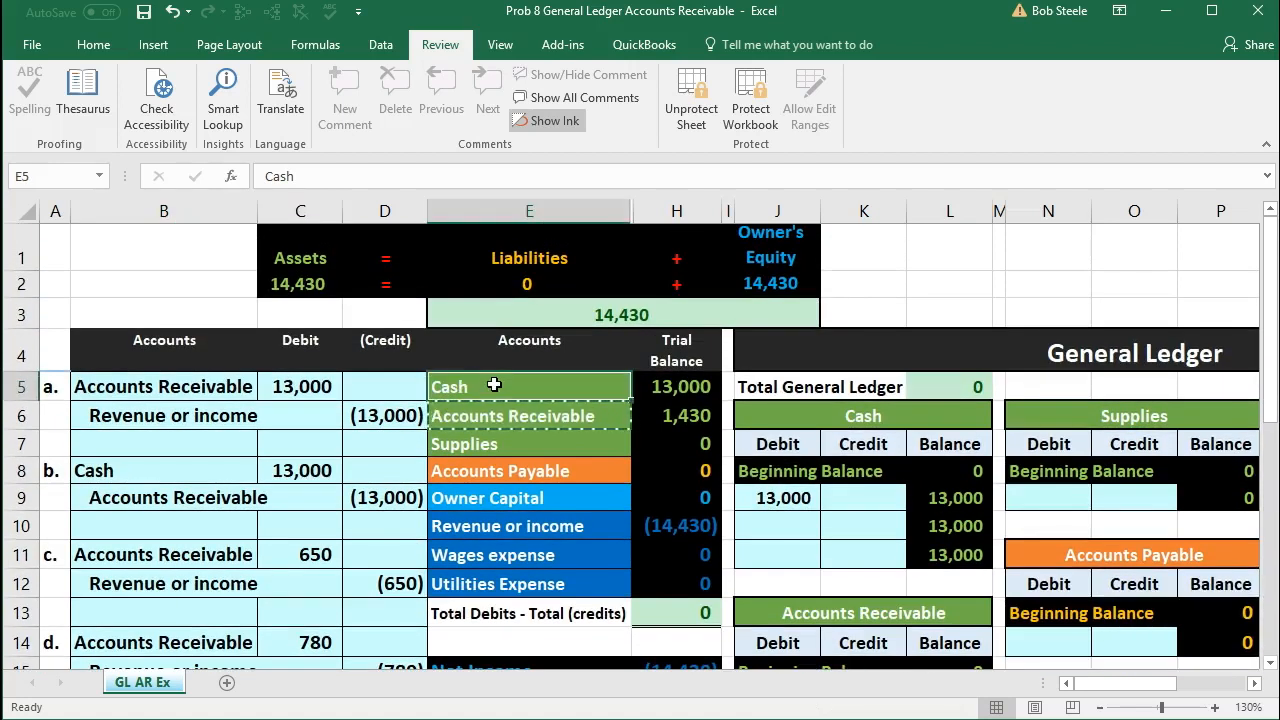
scroll(503, 391, "down", 1)
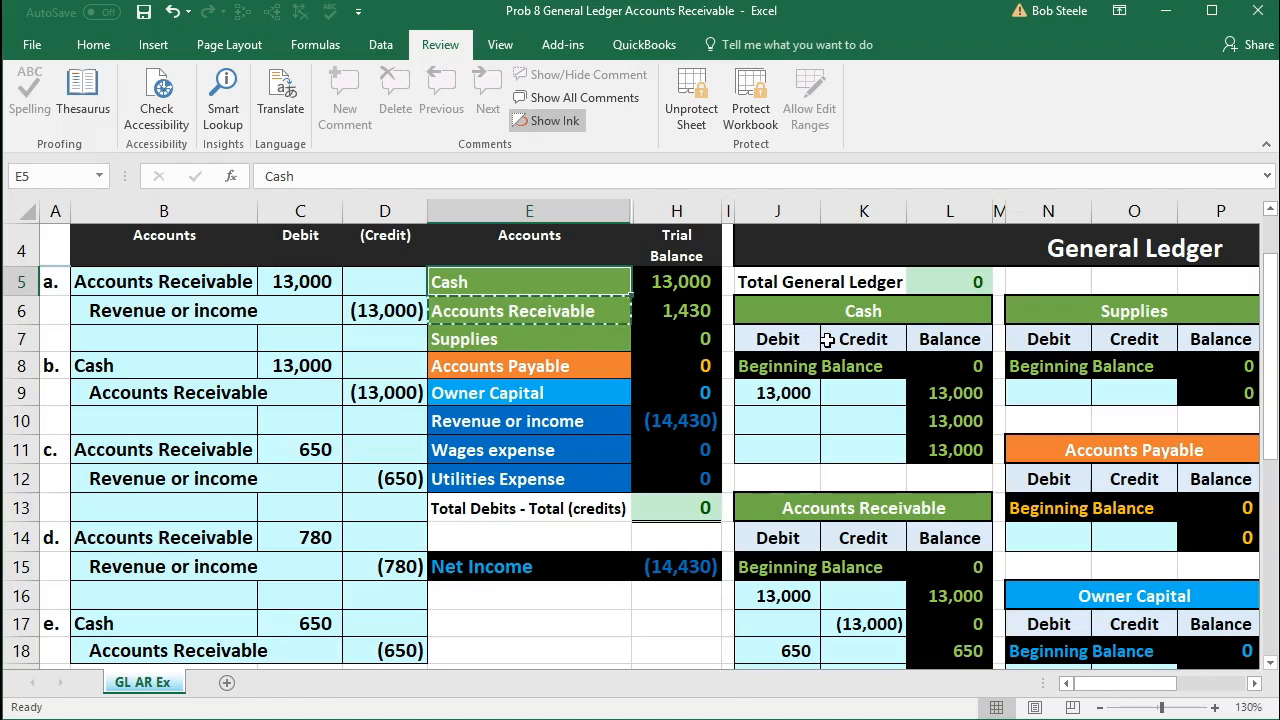
Step: Post entry e's Cash debit to J10 of the Cash ledger by linking it to C17, and check the Cash trial balance
scroll(900, 430, "down", 1)
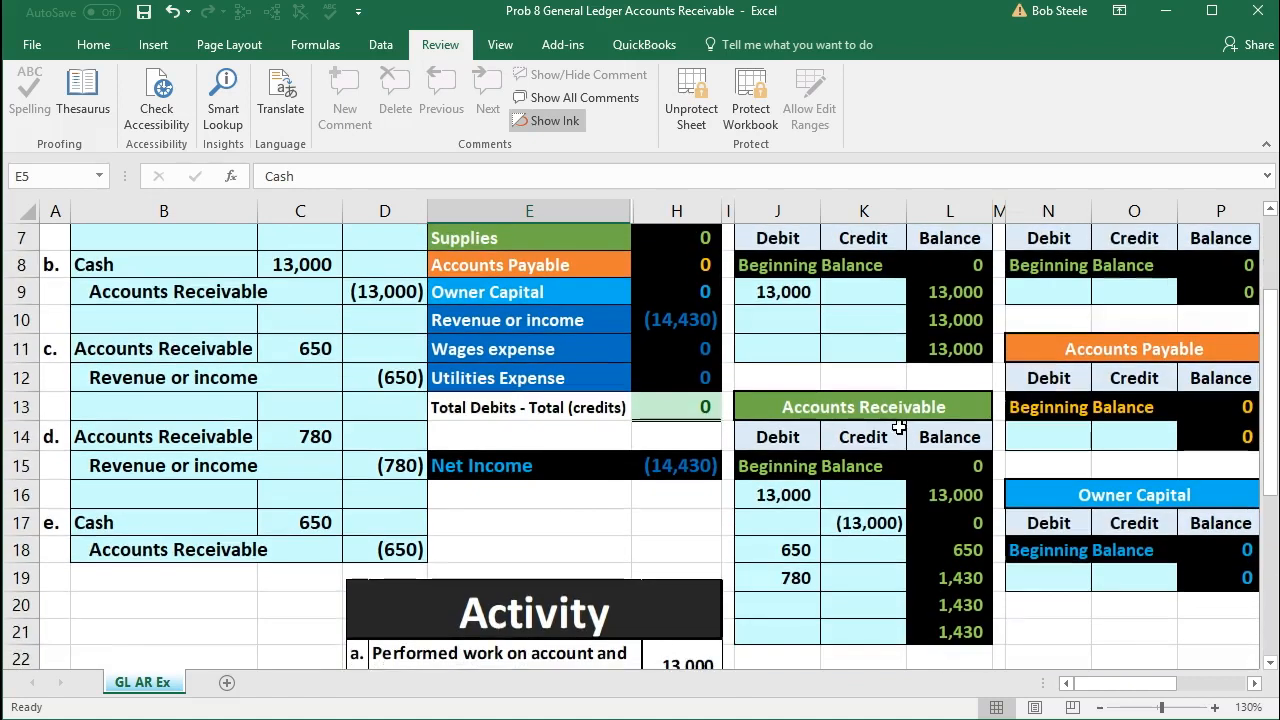
left_click(1270, 209)
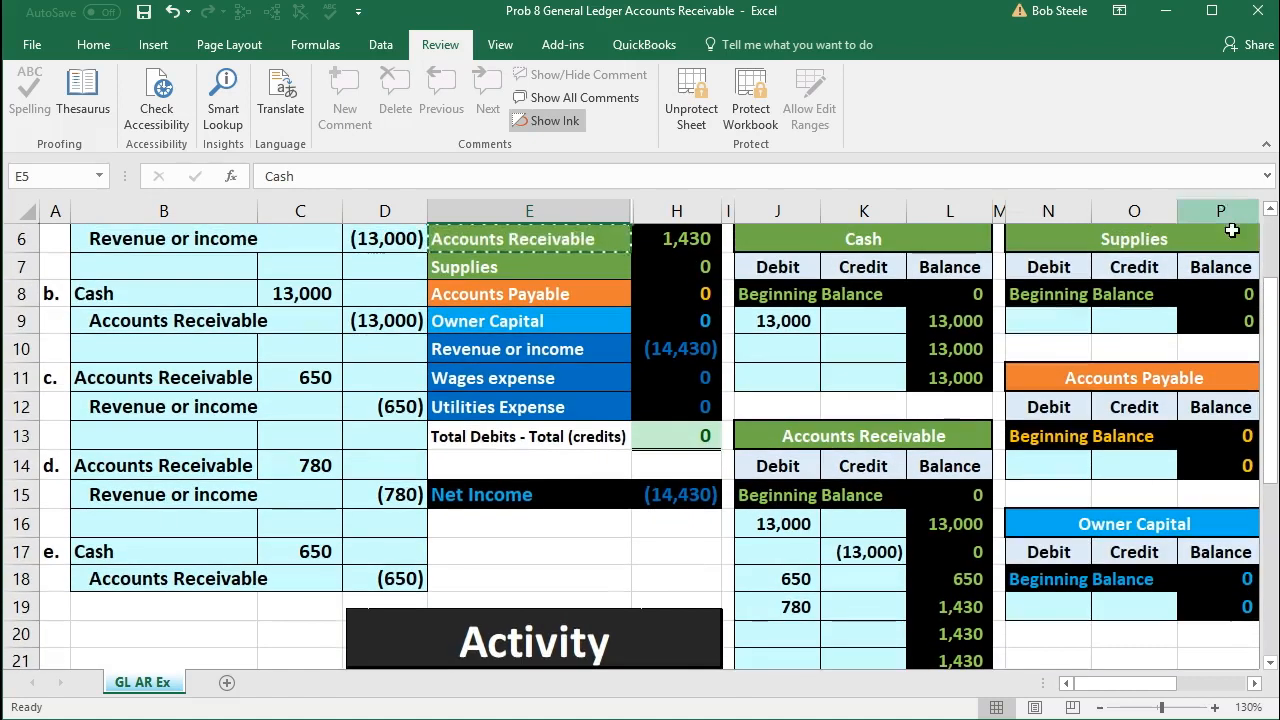
left_click(876, 349)
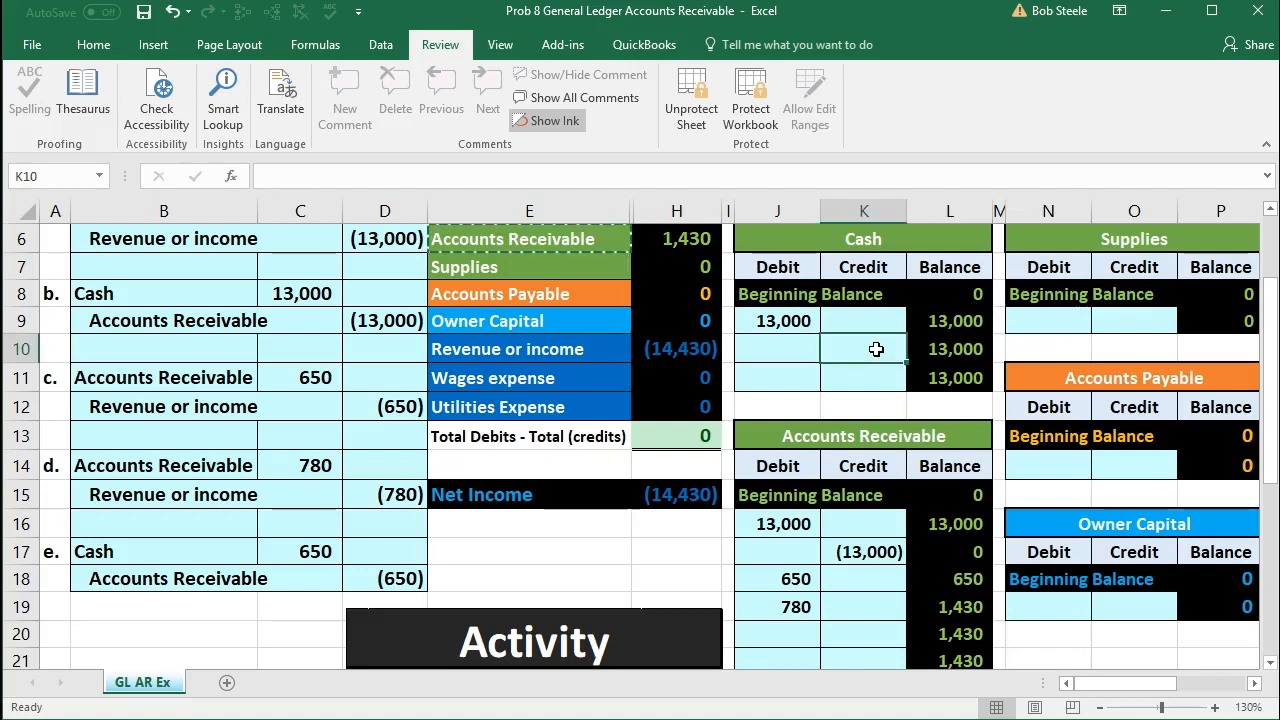
left_click(791, 347)
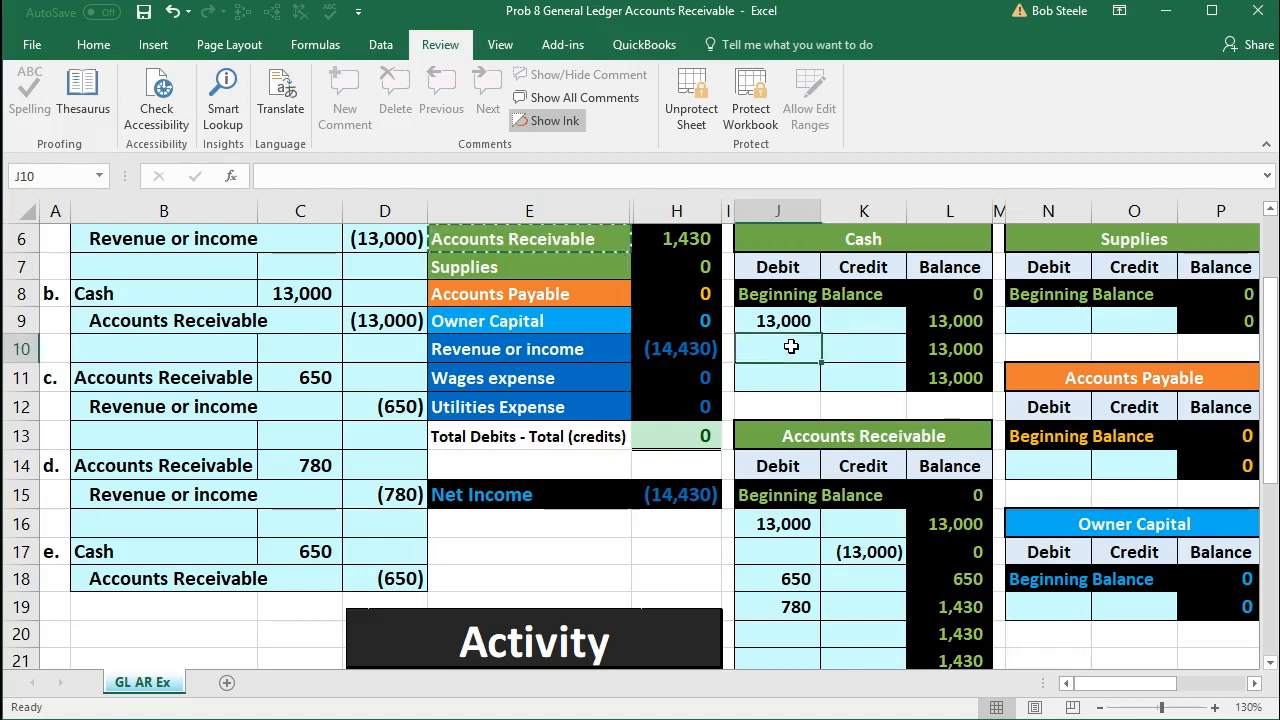
left_click(306, 551)
left_click(768, 351)
type("=")
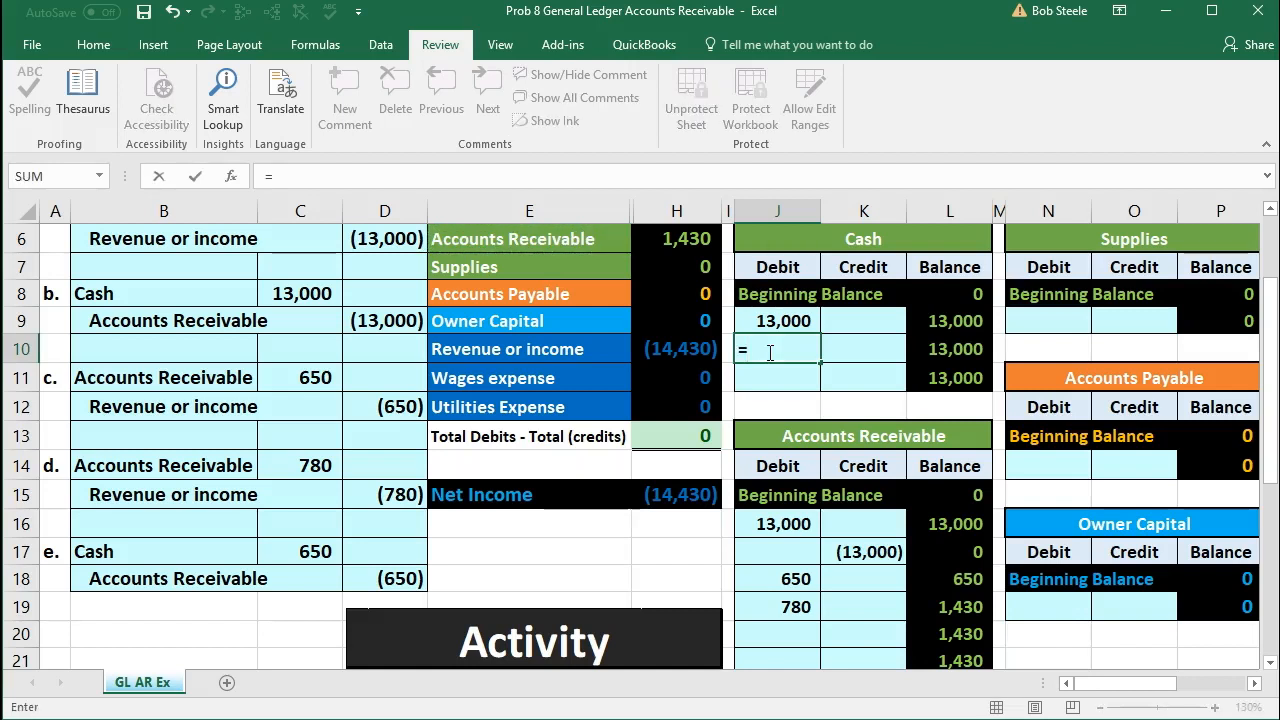
left_click(330, 552)
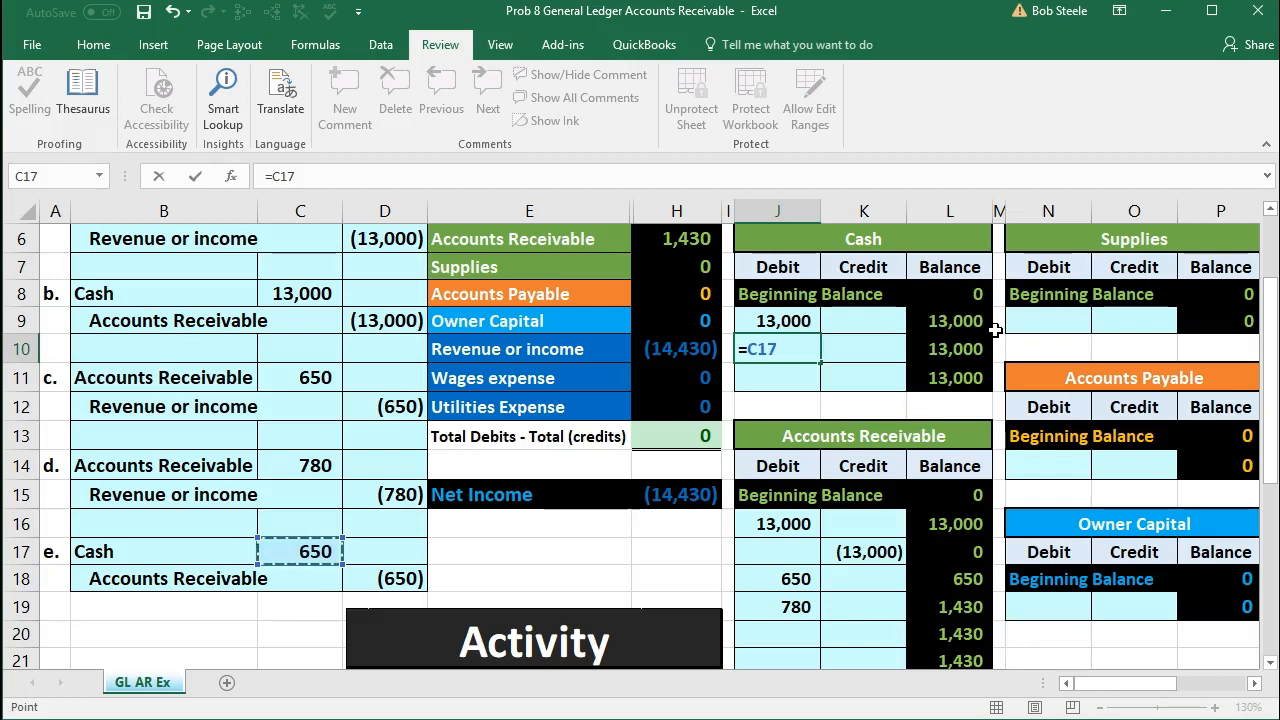
key("Return")
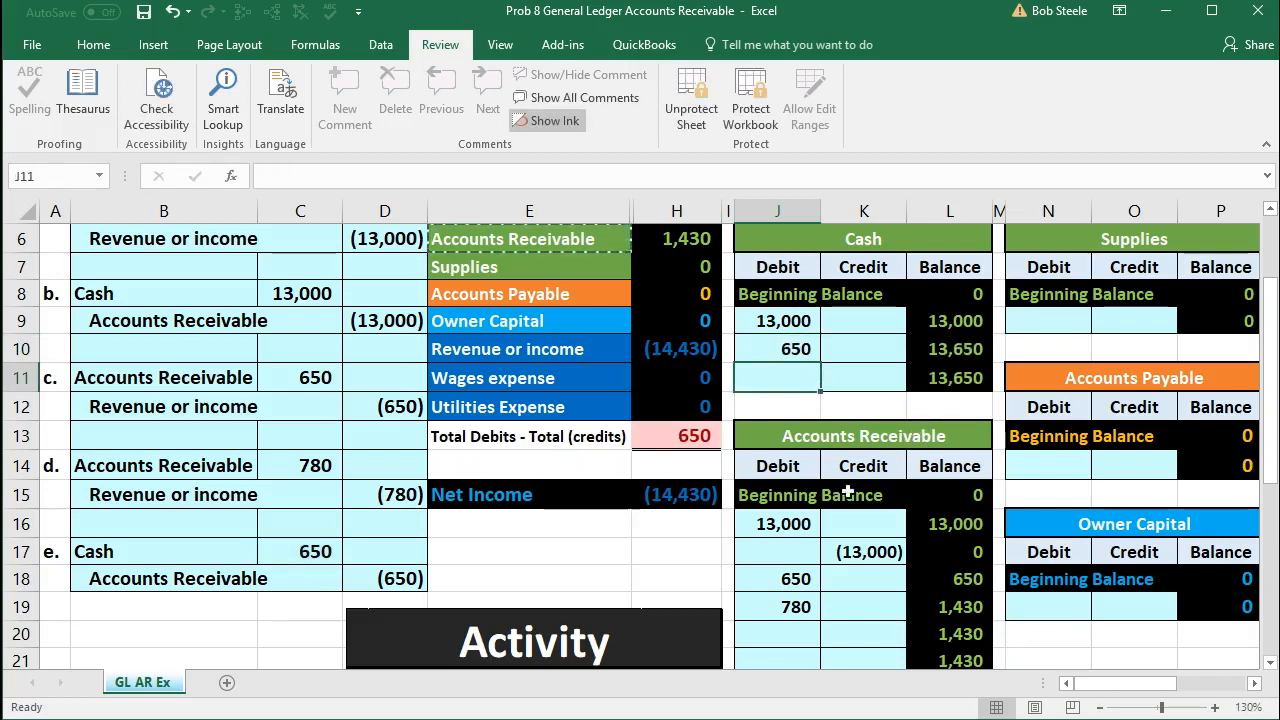
scroll(826, 510, "up", 1)
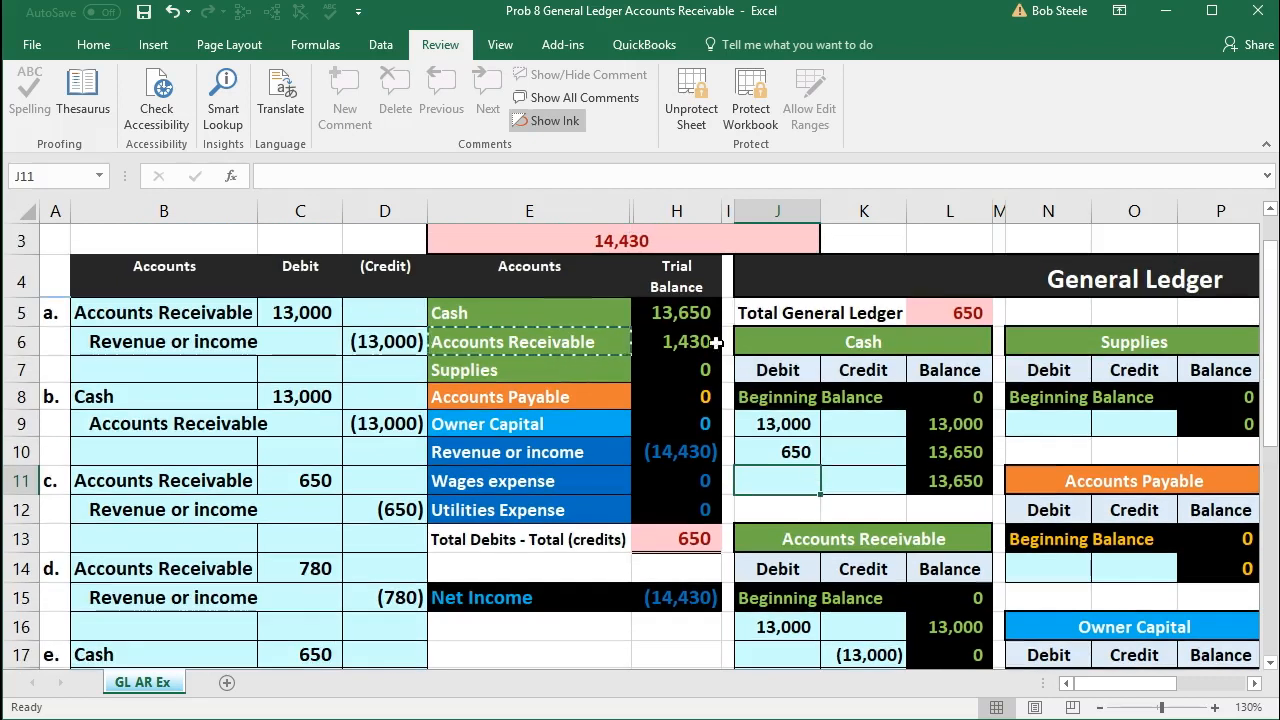
left_click(683, 312)
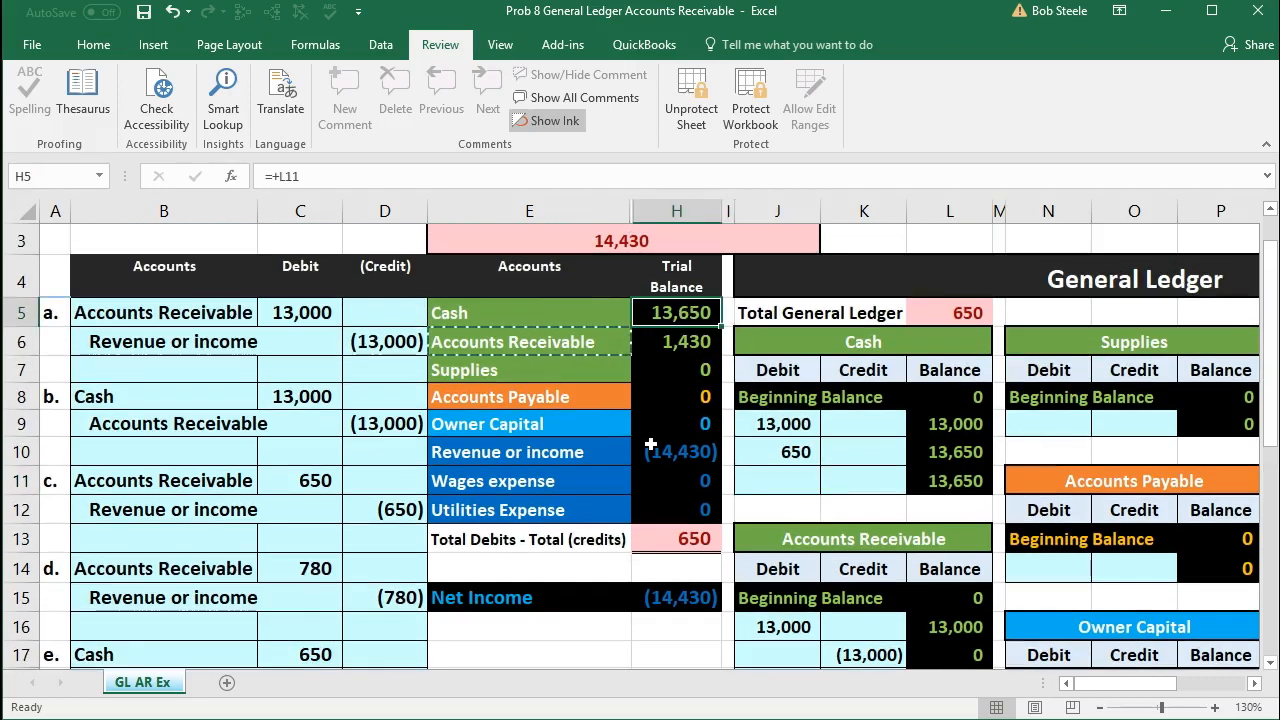
Step: Post entry e's Accounts Receivable credit to K20 of the Accounts Receivable ledger by linking it to D18
scroll(651, 444, "down", 1)
left_click_drag(183, 572, 377, 575)
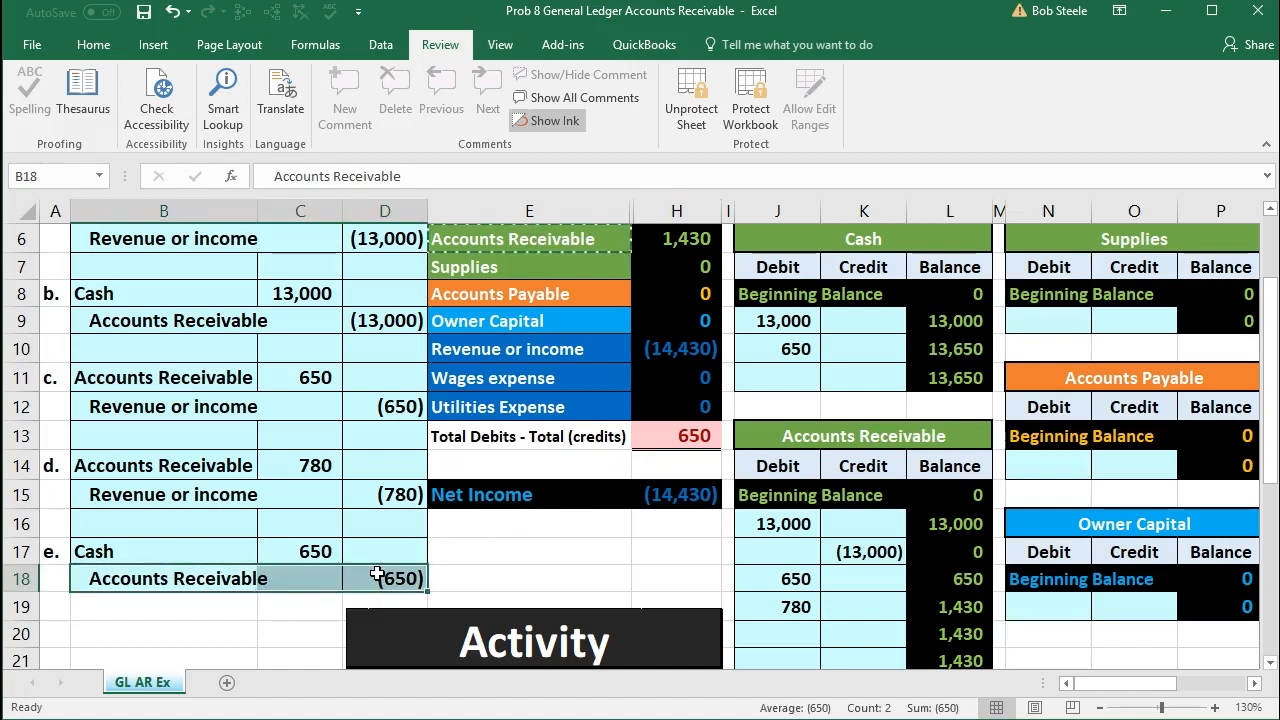
scroll(574, 571, "down", 1)
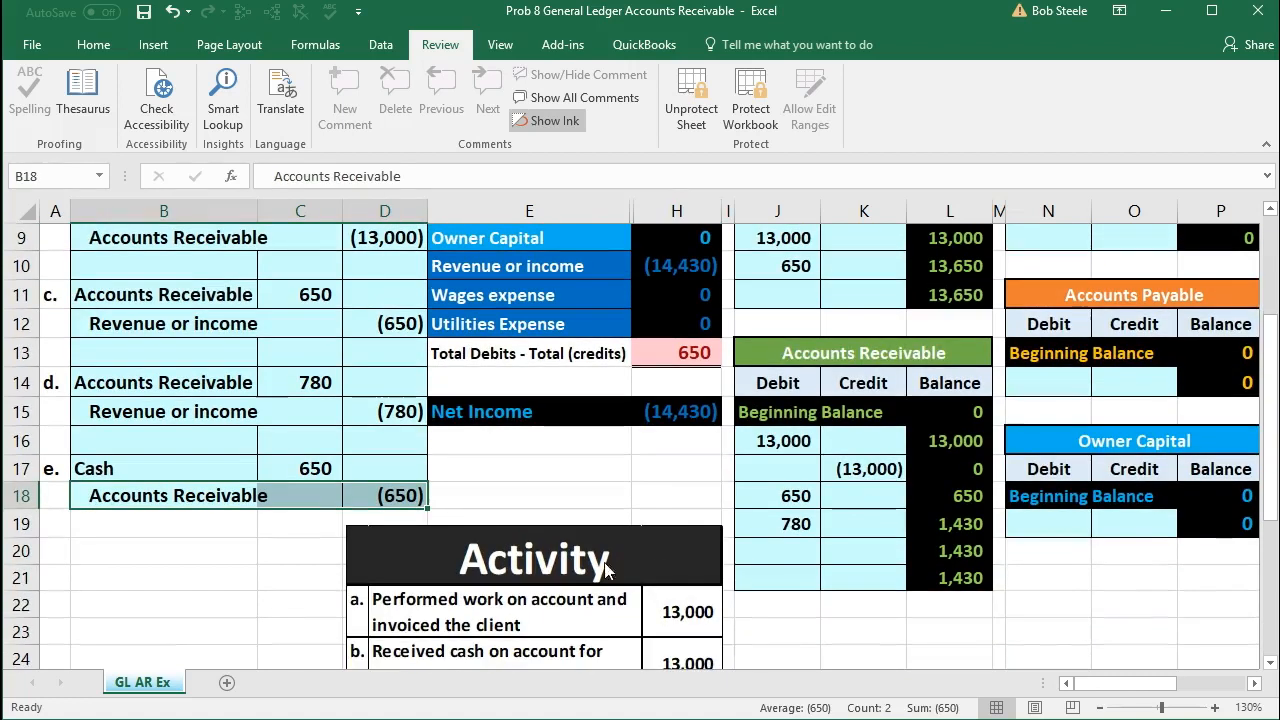
scroll(745, 378, "up", 1)
left_click_drag(565, 242, 651, 243)
scroll(787, 347, "down", 1)
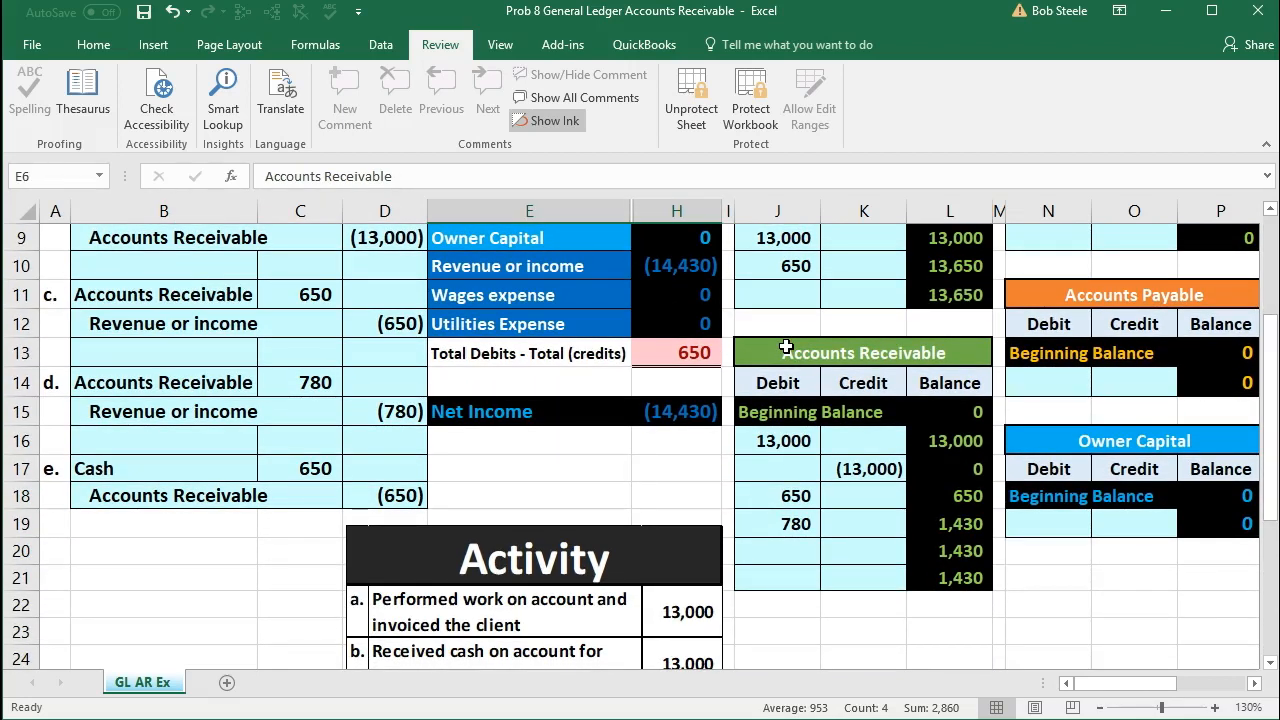
left_click(413, 497)
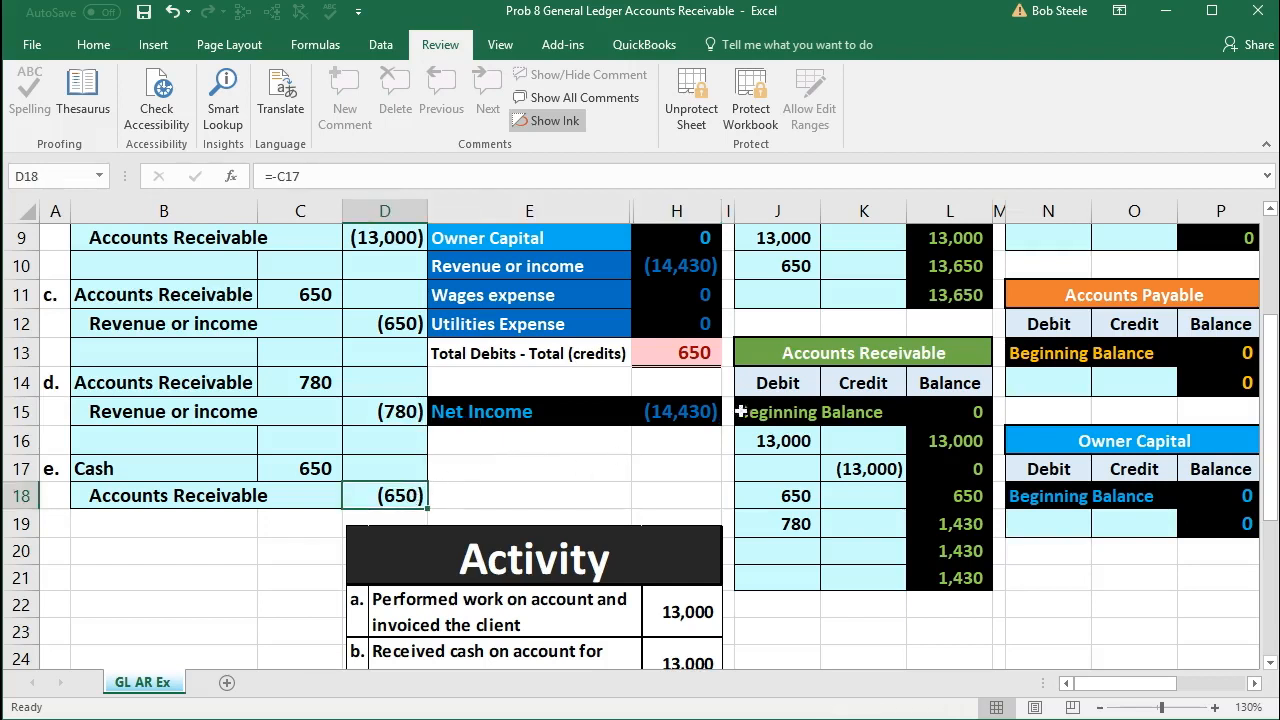
left_click(768, 384)
left_click(838, 388)
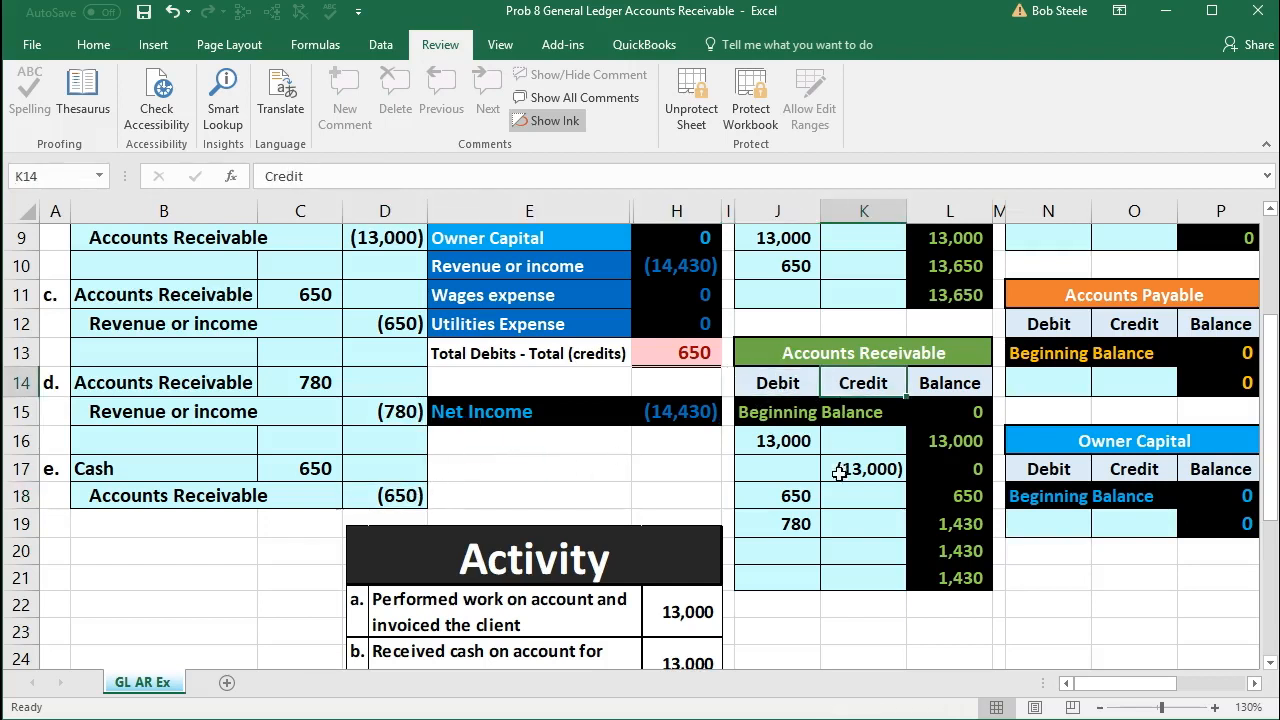
left_click(855, 548)
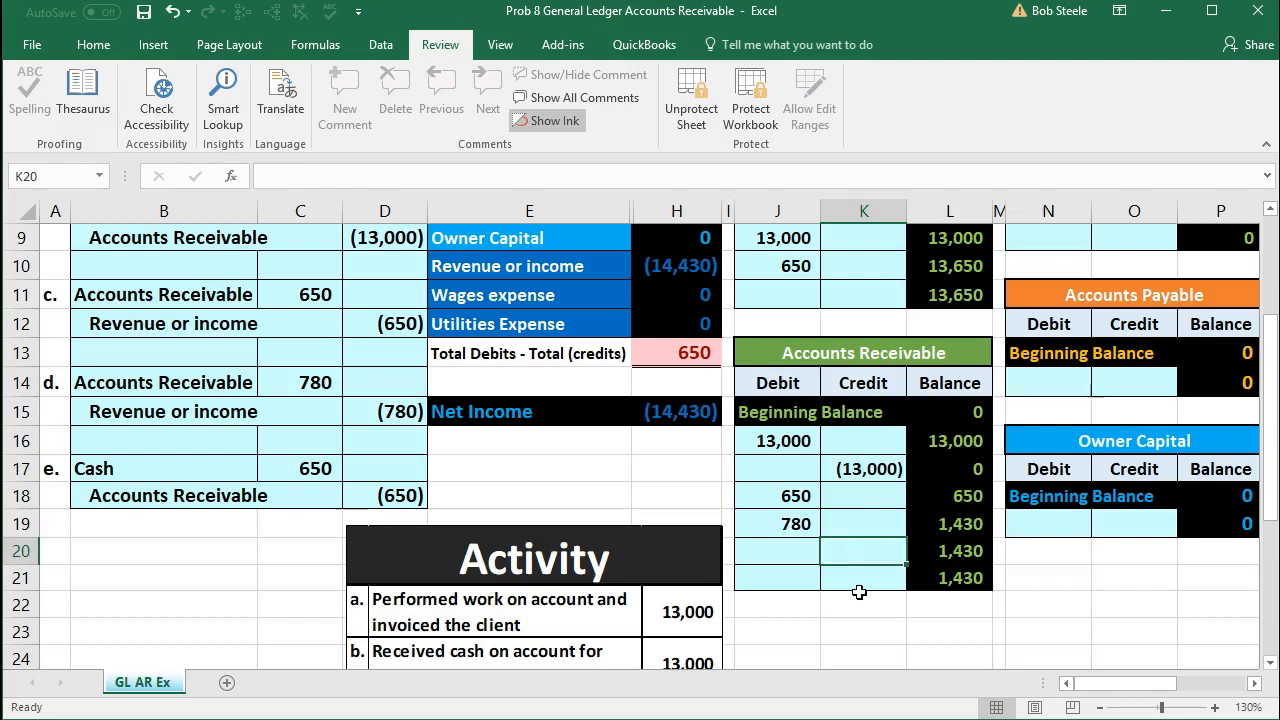
type("=")
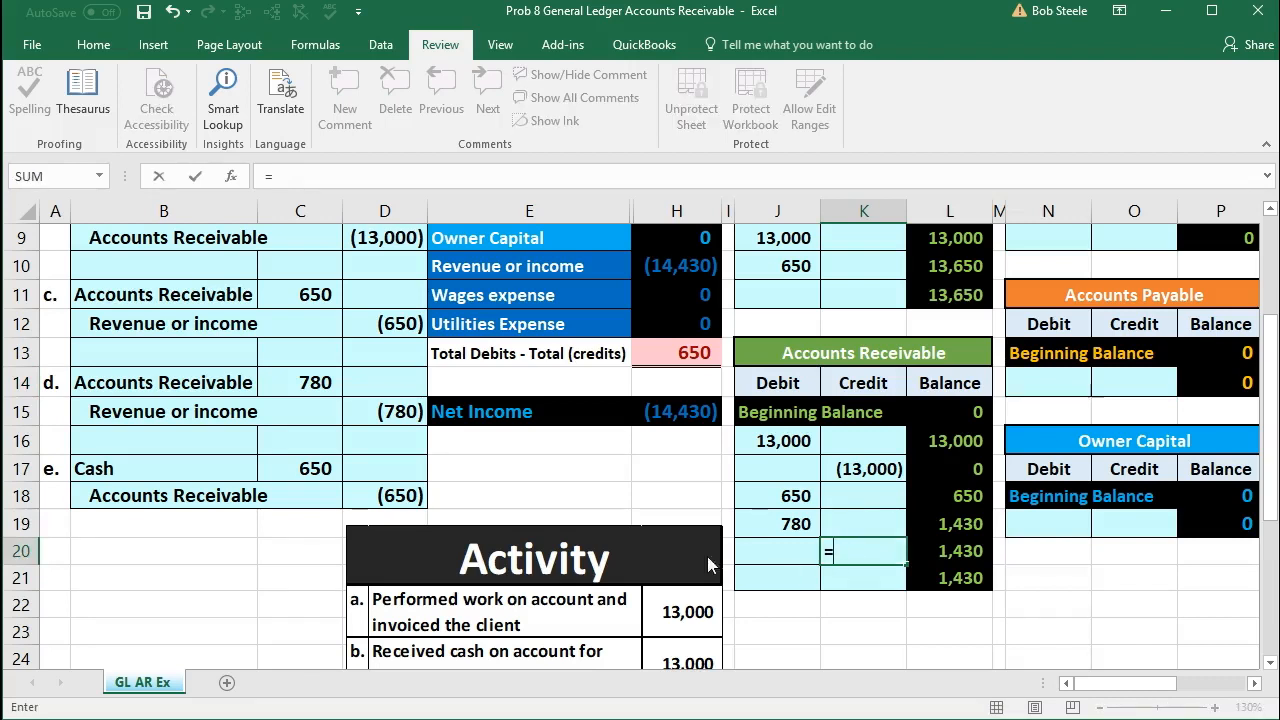
left_click(400, 494)
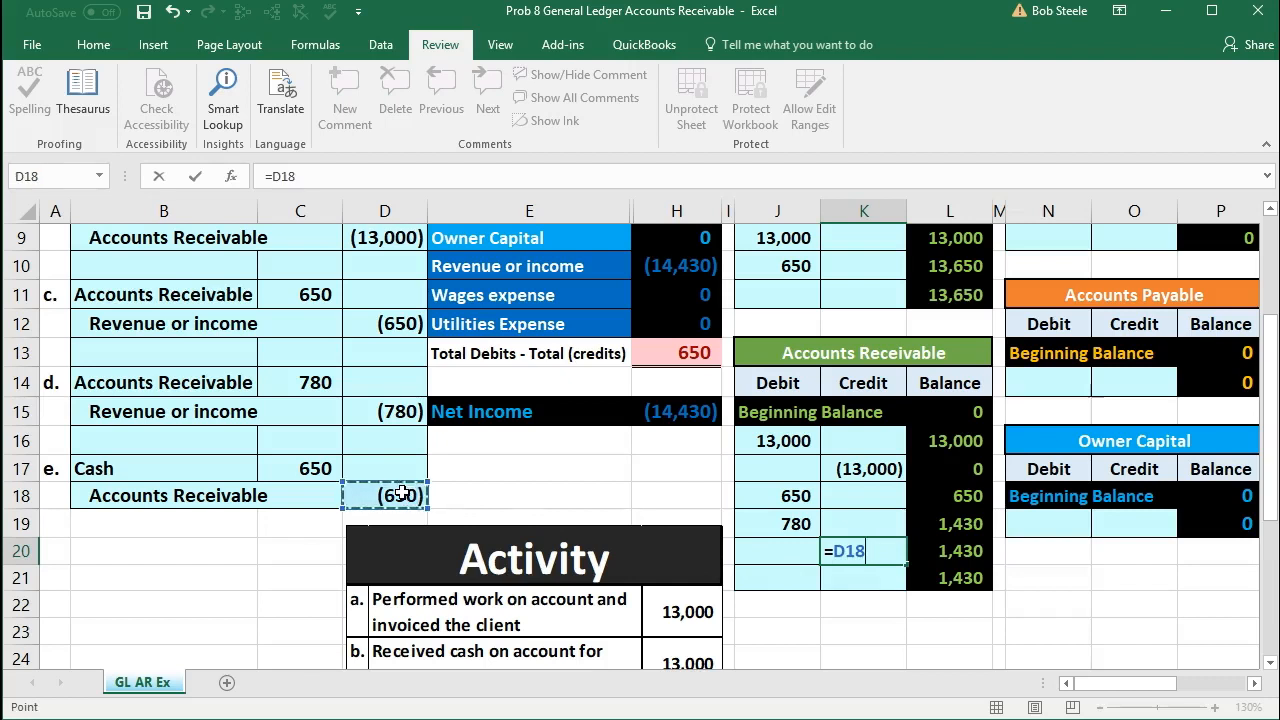
key("Return")
Step: Check the Accounts Receivable balance in the ledger and trial balance, and the total of debits less credits
left_click(983, 548)
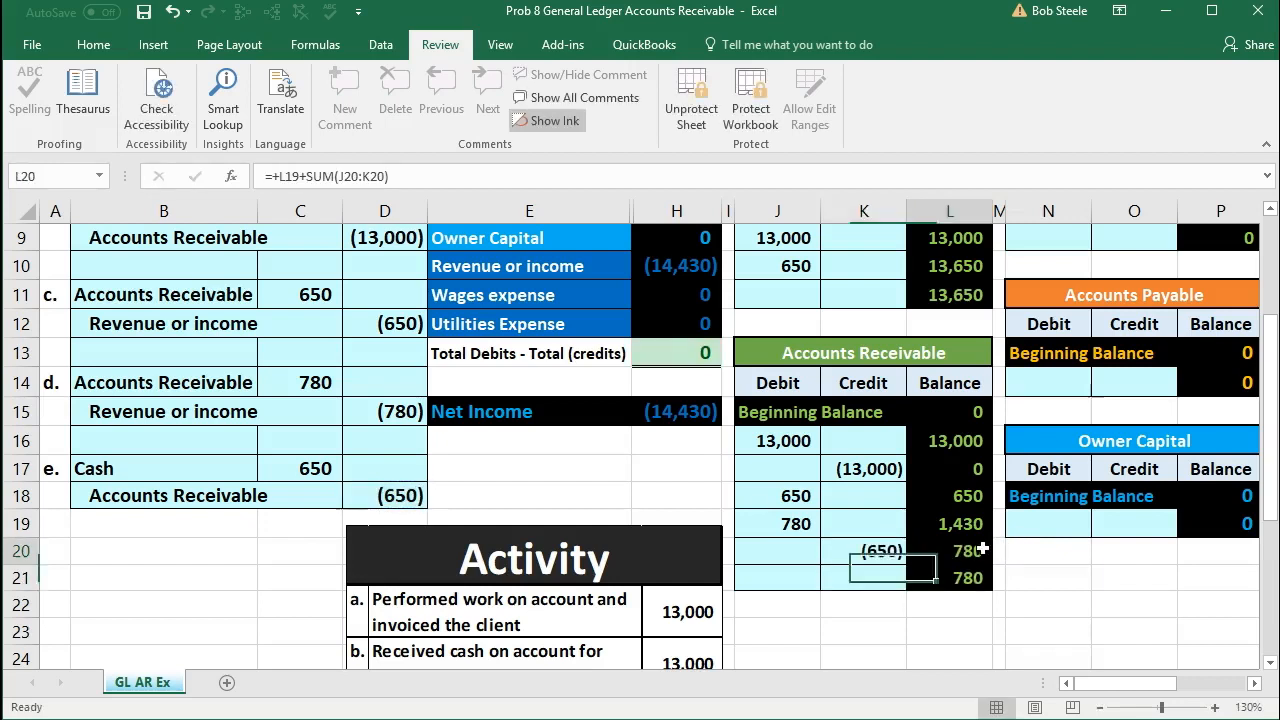
scroll(895, 560, "up", 2)
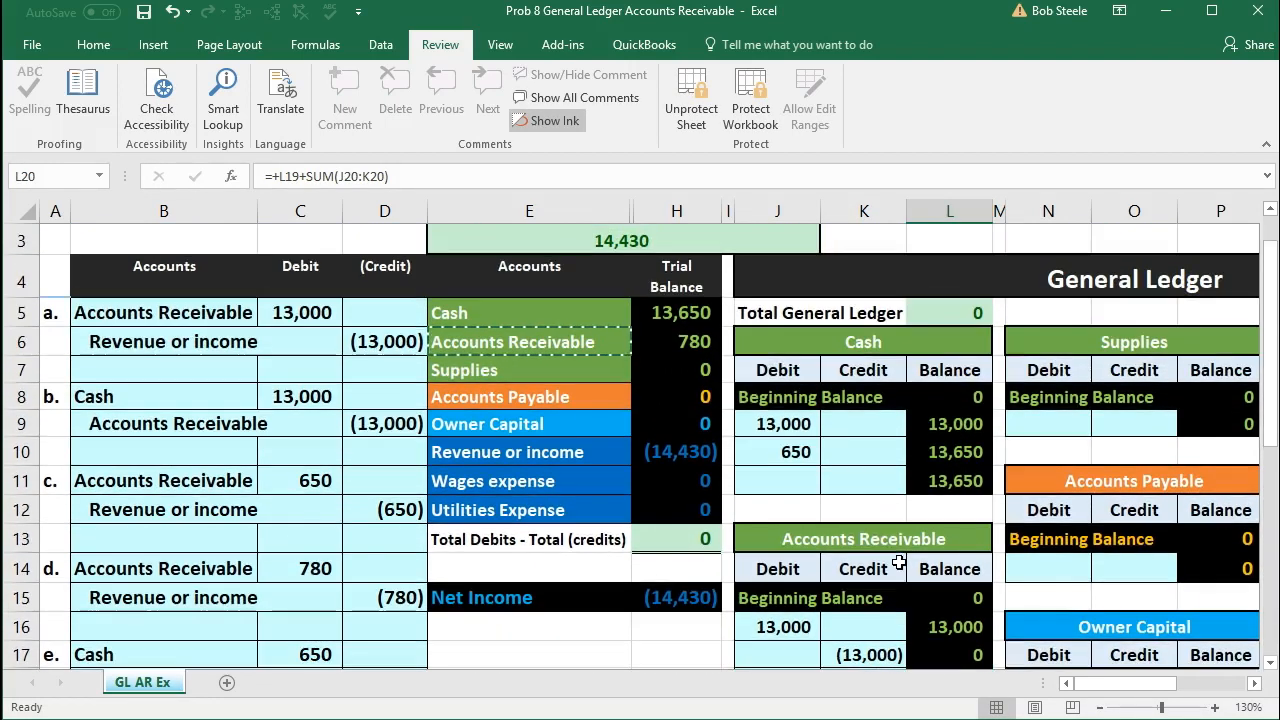
left_click(693, 341)
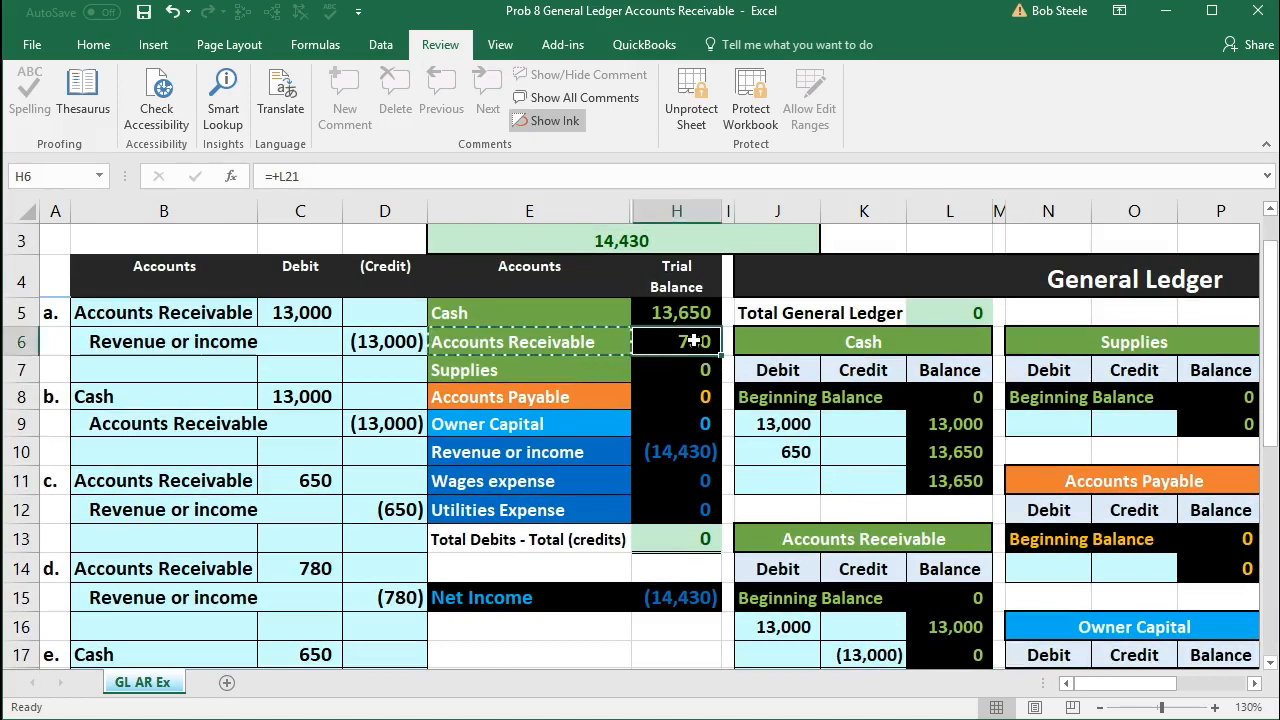
left_click(686, 538)
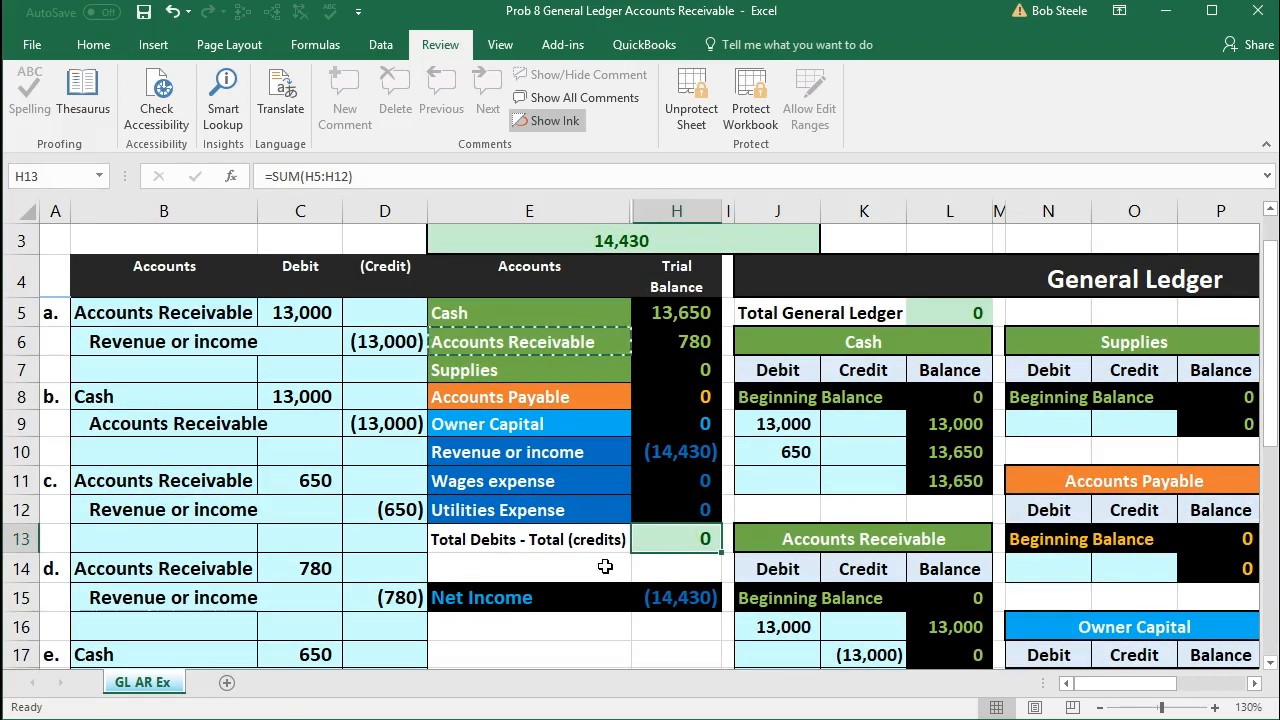
Step: Review the Accounts Receivable ledger, matching the debits for invoiced work with the credits for payments received
scroll(605, 566, "down", 2)
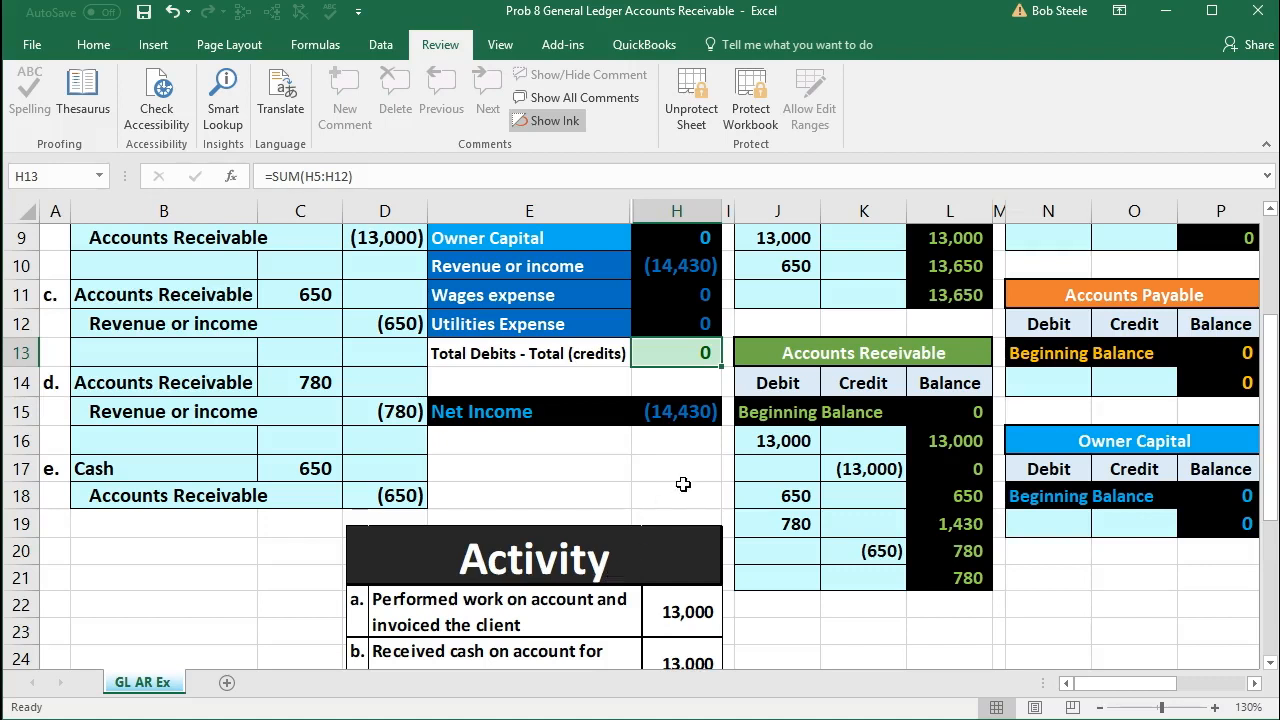
left_click(773, 443)
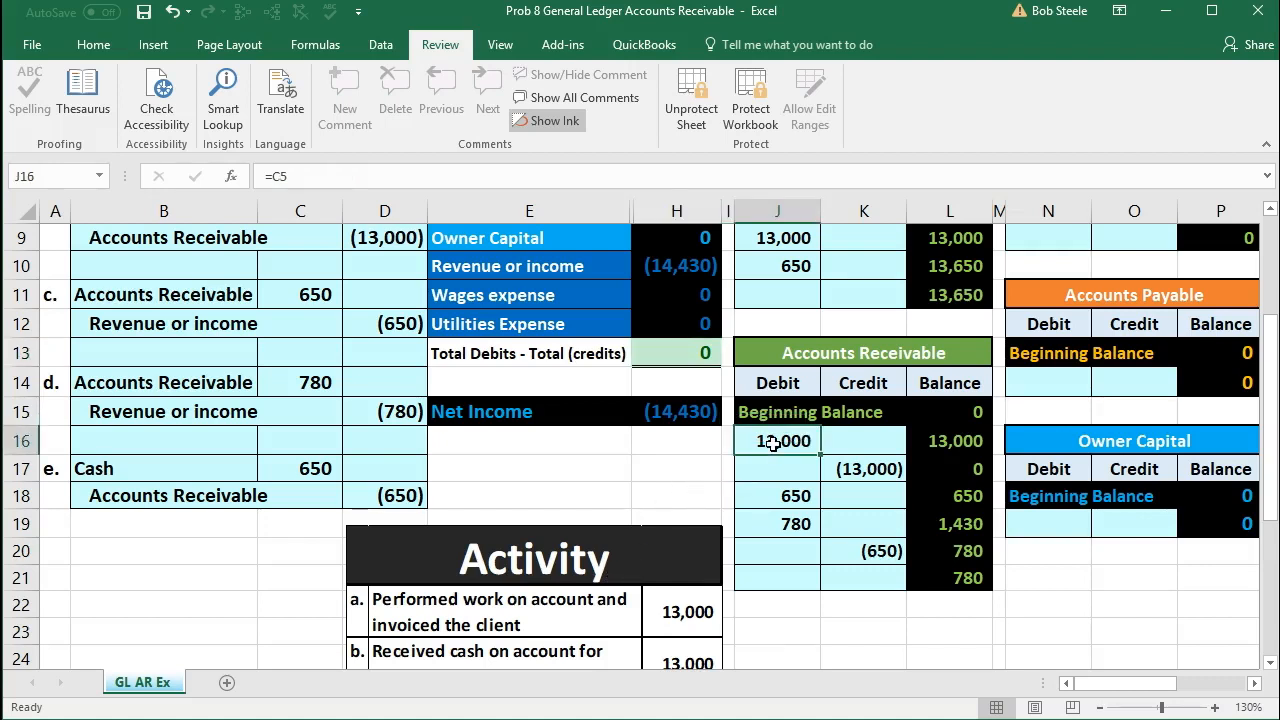
left_click(876, 468)
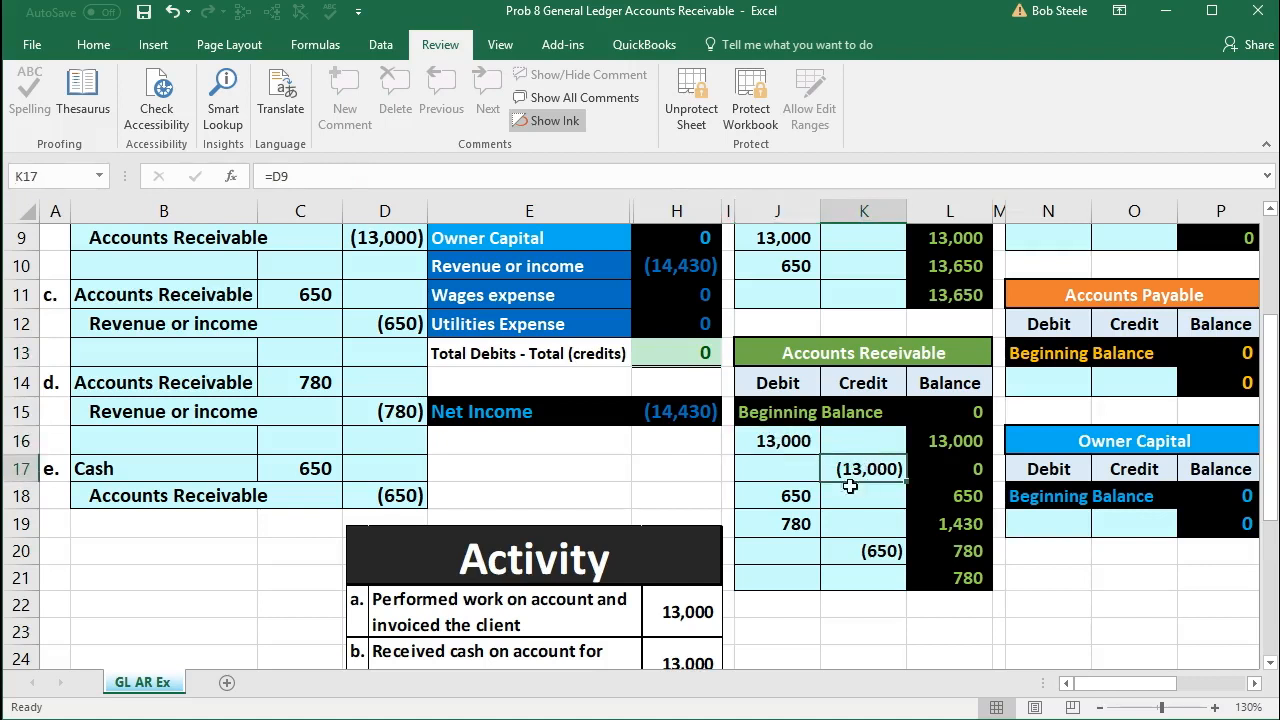
left_click(790, 498)
left_click(882, 556)
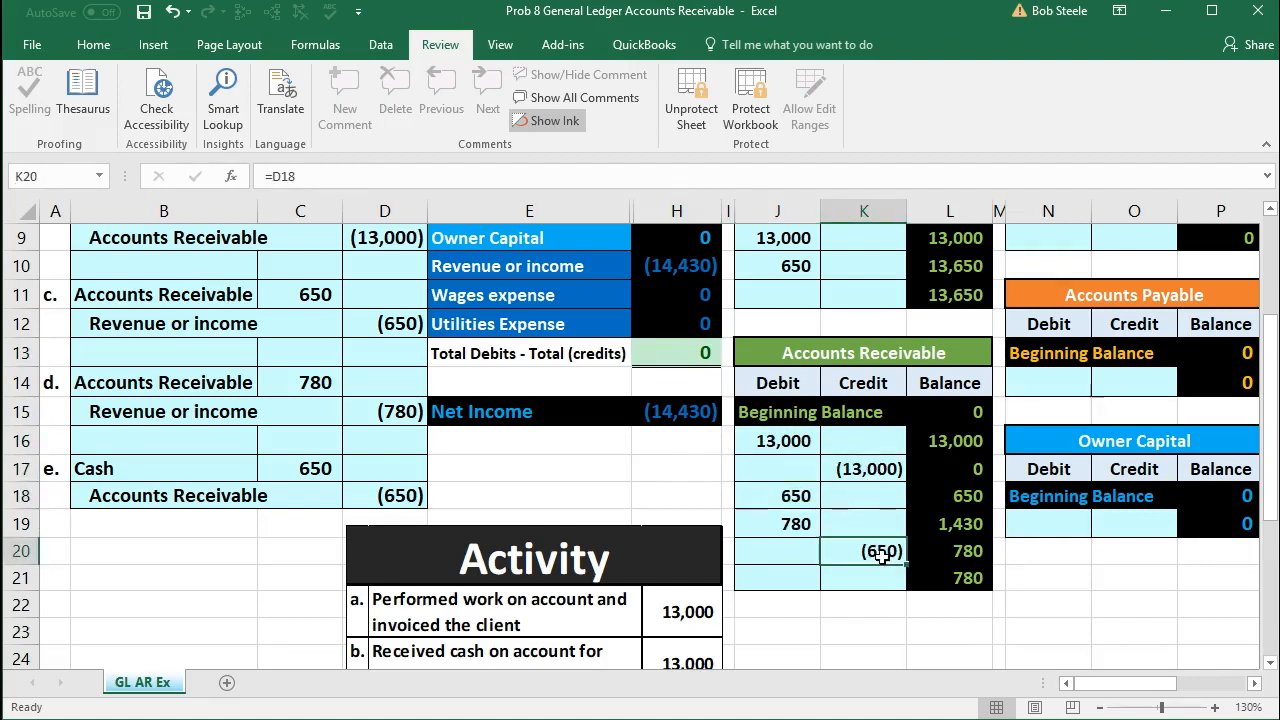
left_click(786, 522)
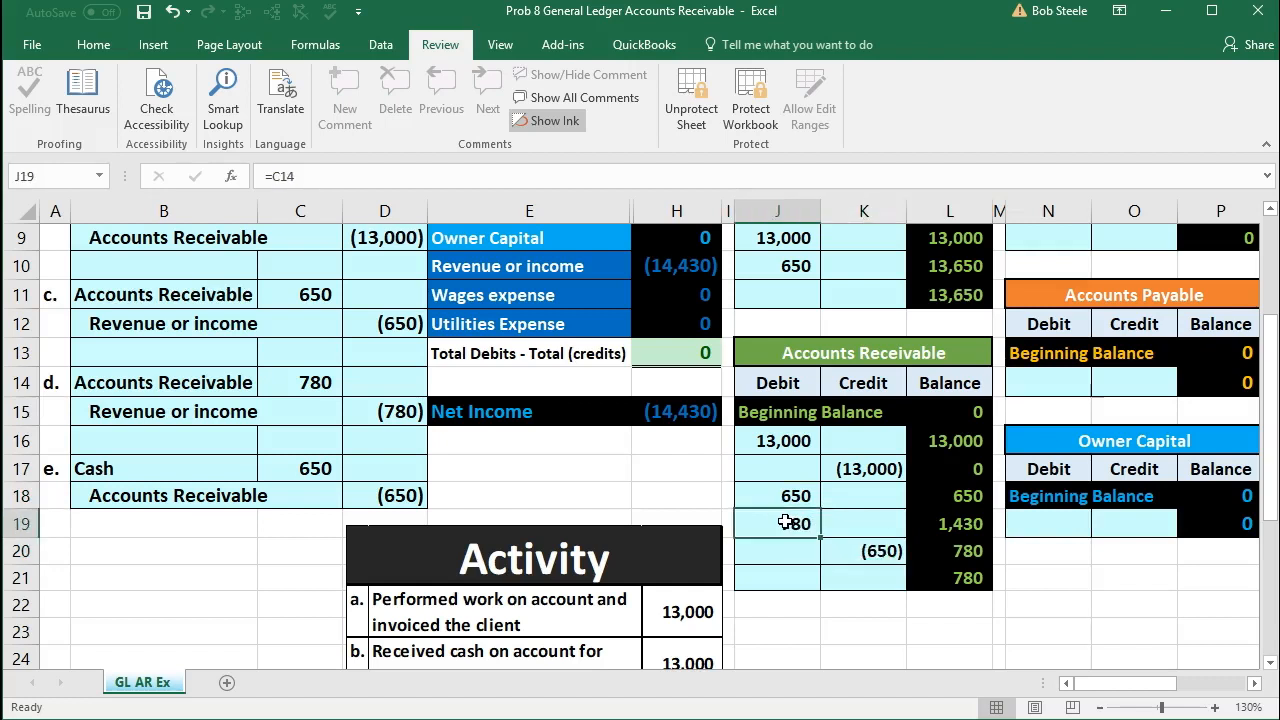
left_click_drag(773, 440, 814, 489)
left_click(856, 545)
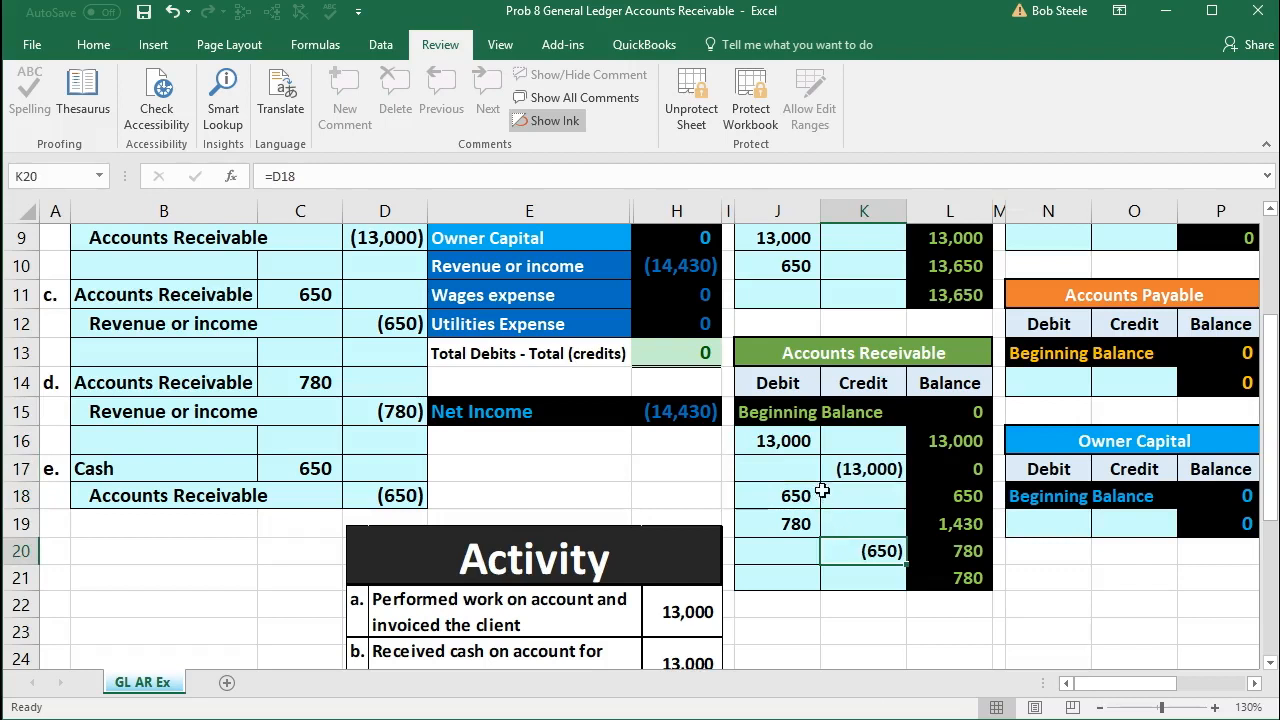
left_click(787, 446)
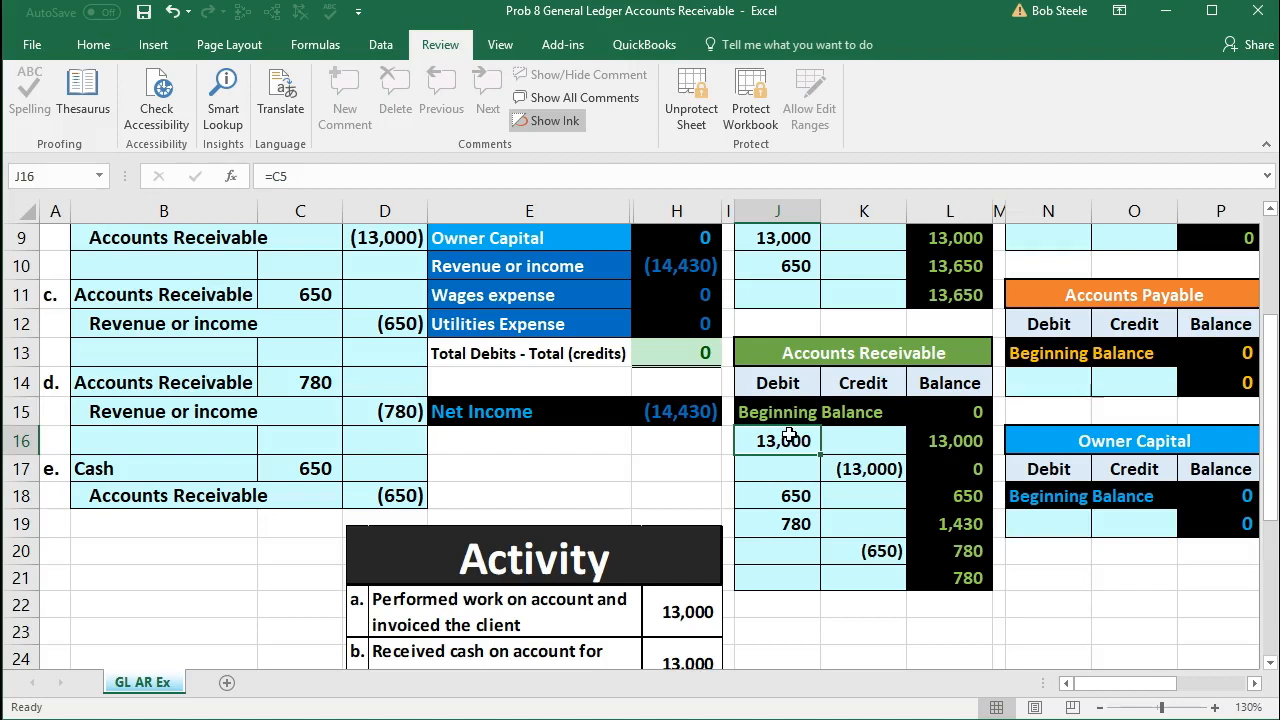
Step: Examine the Accounts Receivable credit for entry b in K17 and the three Revenue or income ledger credits in S9:S11
left_click(855, 469)
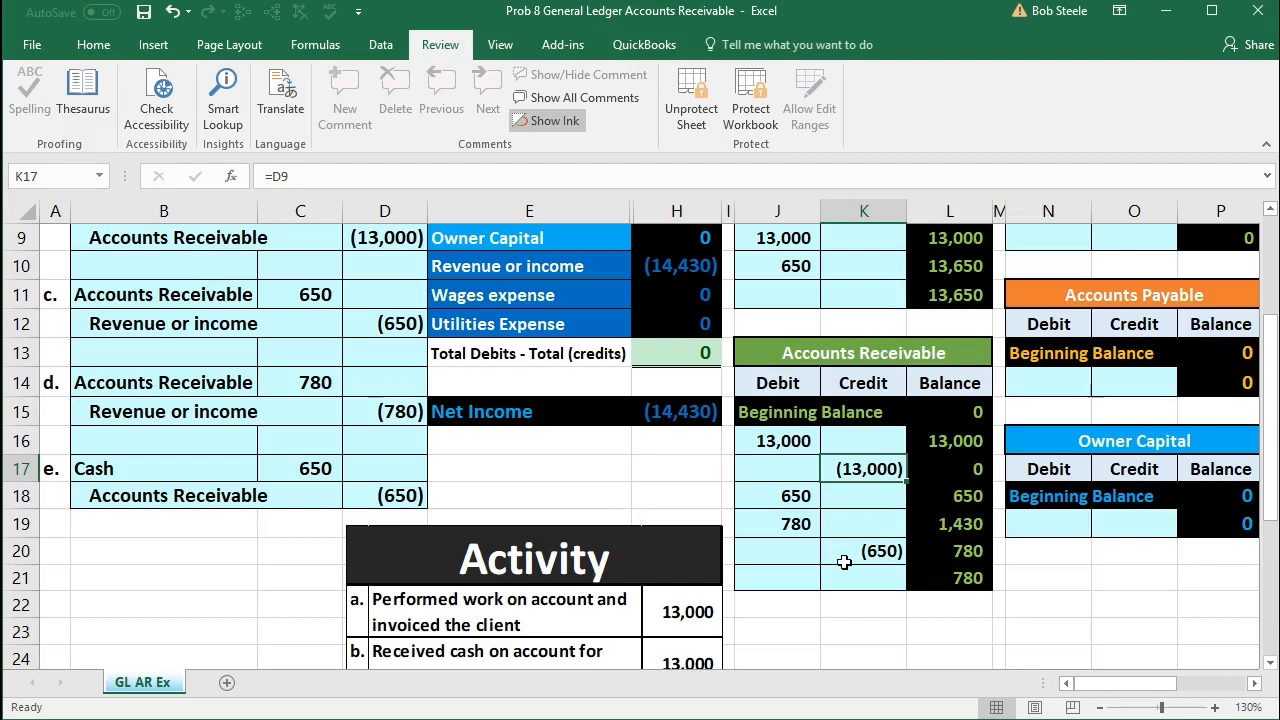
left_click_drag(1096, 690, 1160, 684)
scroll(903, 569, "up", 2)
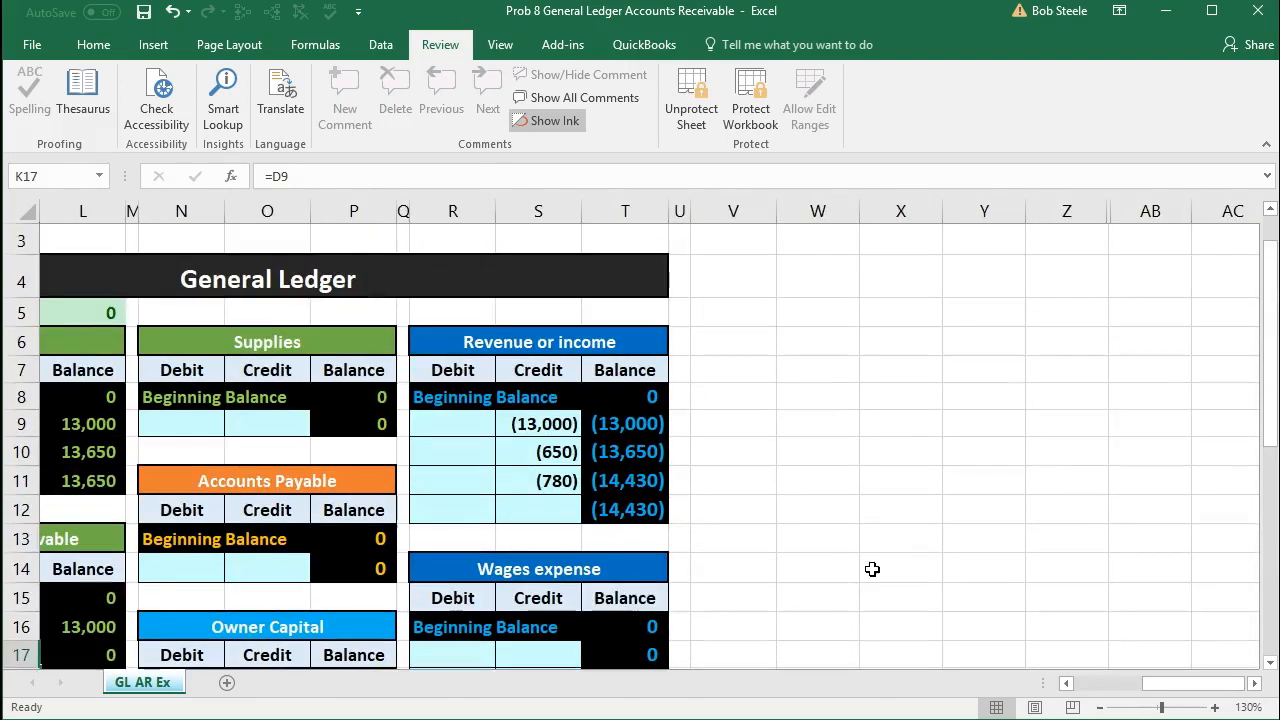
left_click(507, 425)
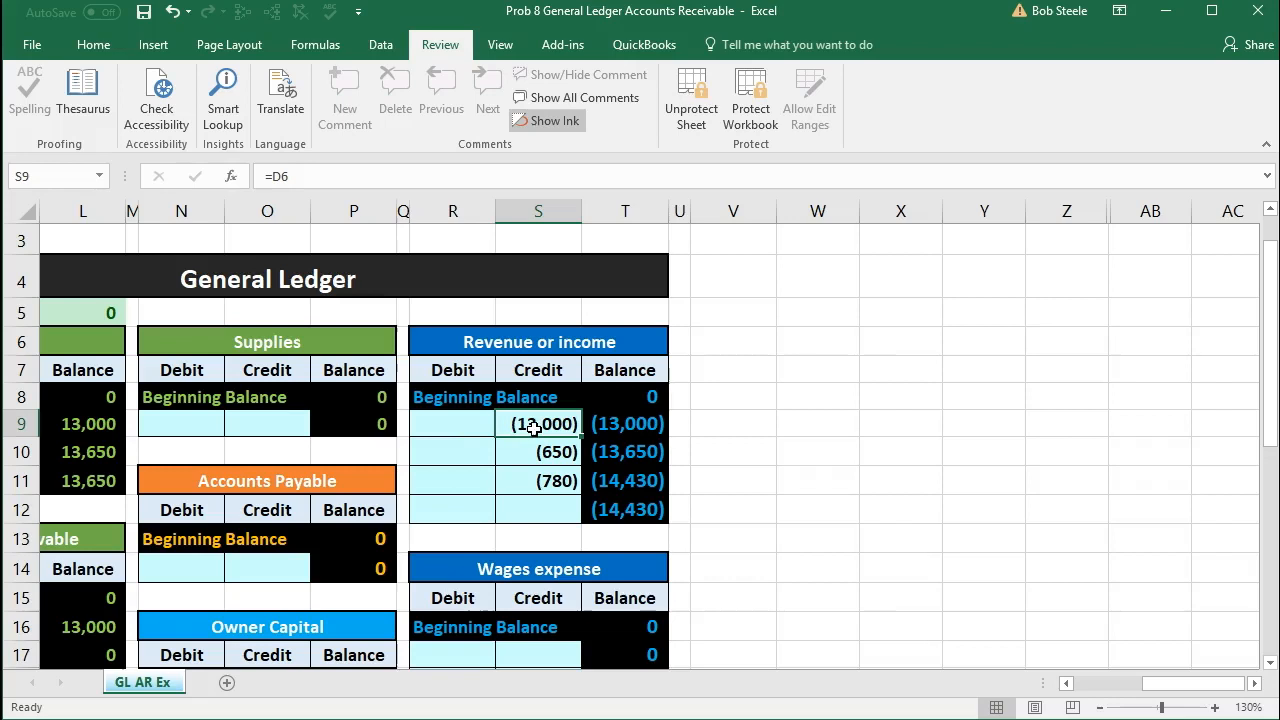
left_click_drag(535, 427, 533, 478)
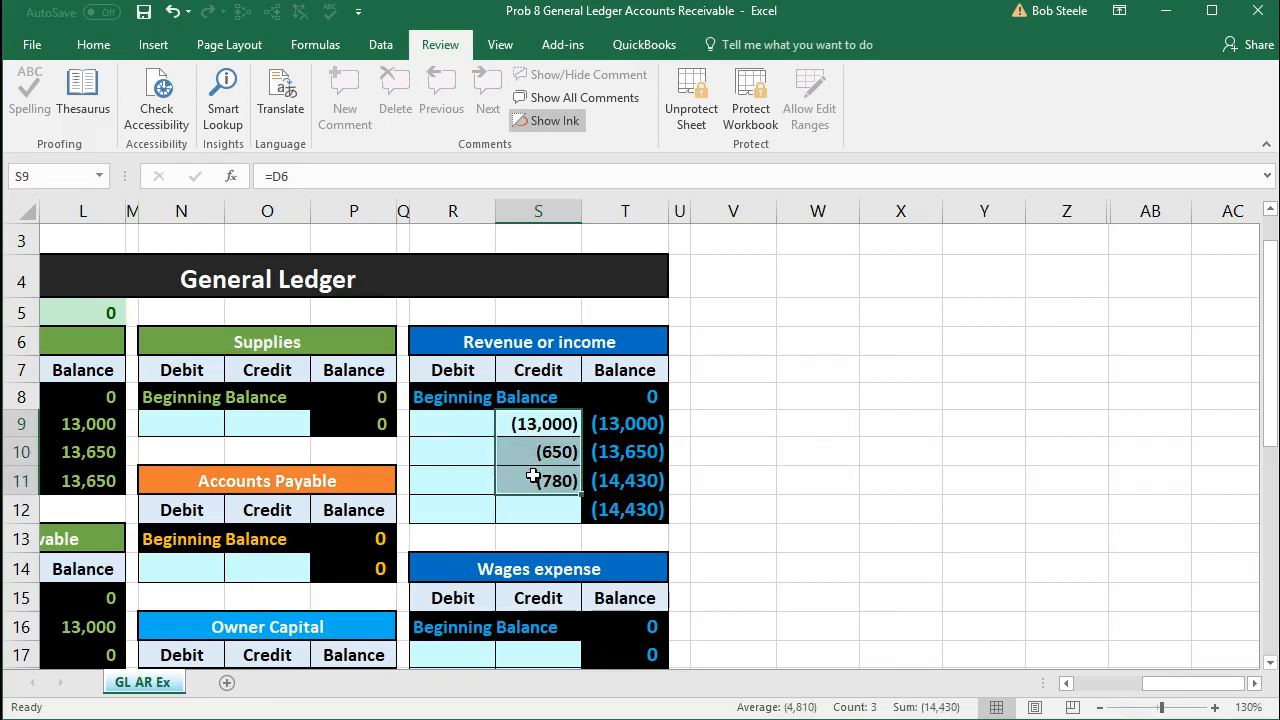
left_click(472, 510)
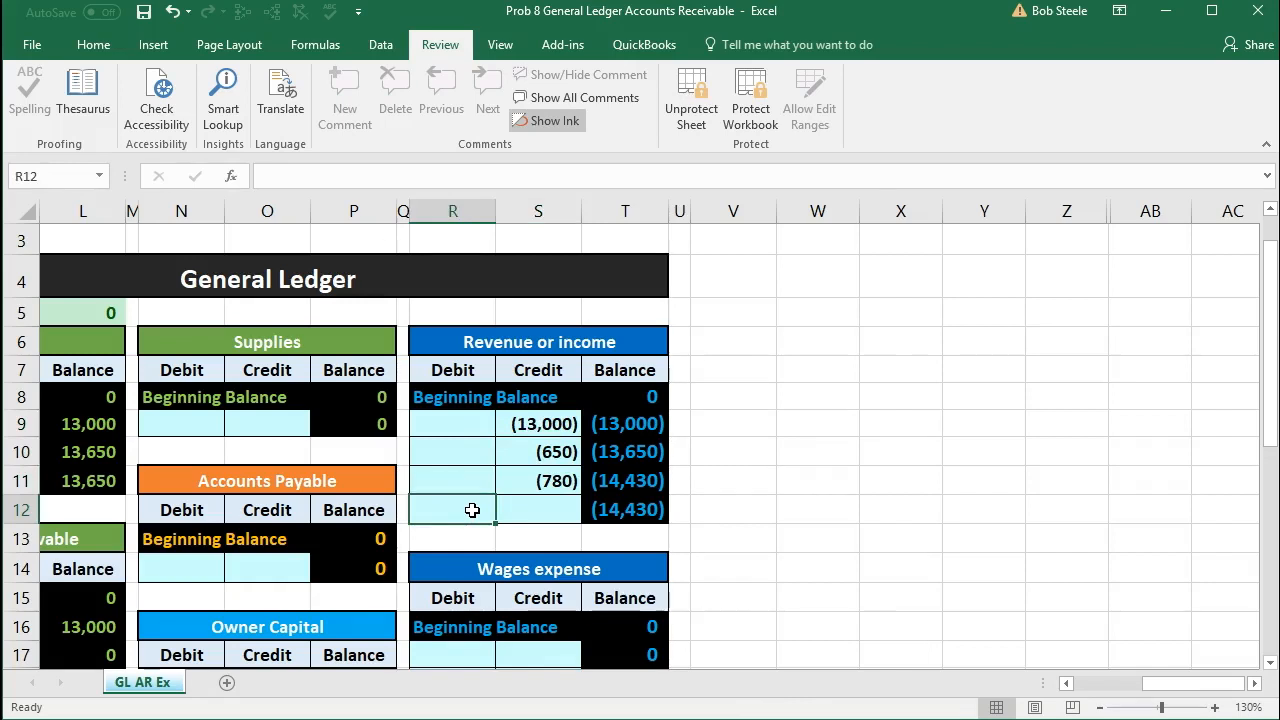
left_click_drag(537, 425, 535, 468)
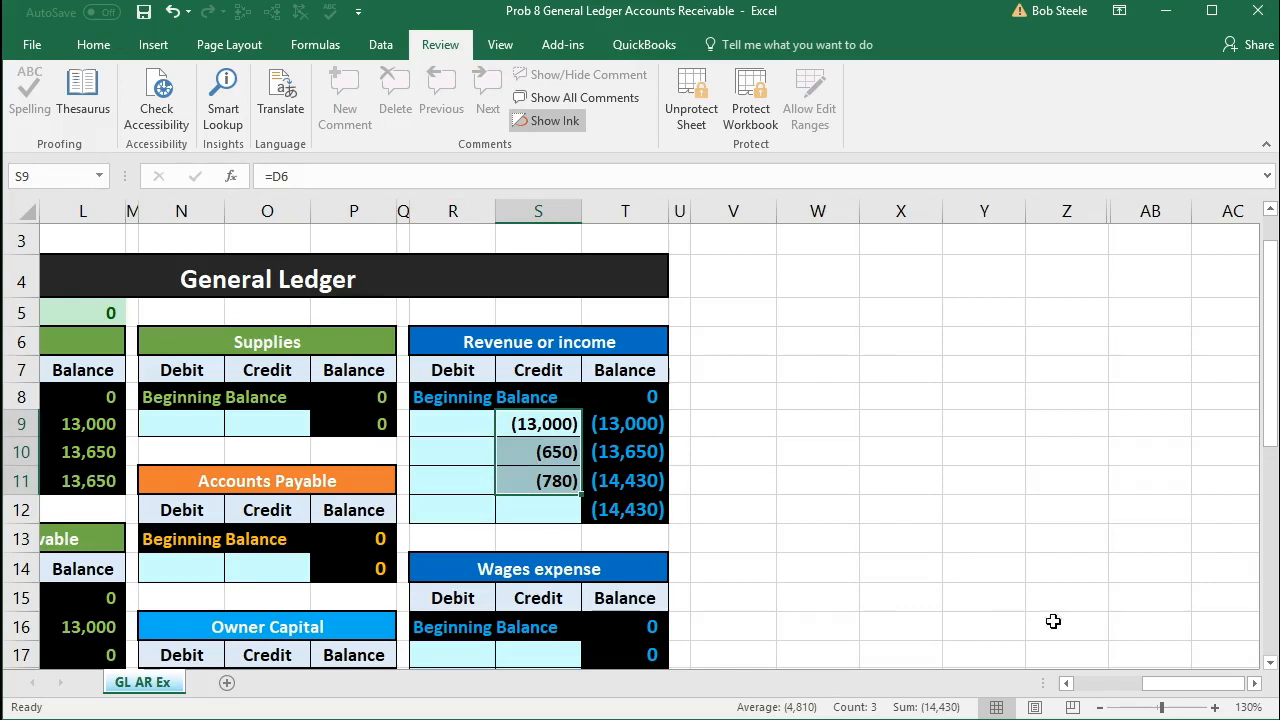
Step: Review the trial balance from Cash to Utilities Expense alongside the ledger accounts, and check the total of debits less credits in H13
left_click_drag(1169, 688, 1145, 695)
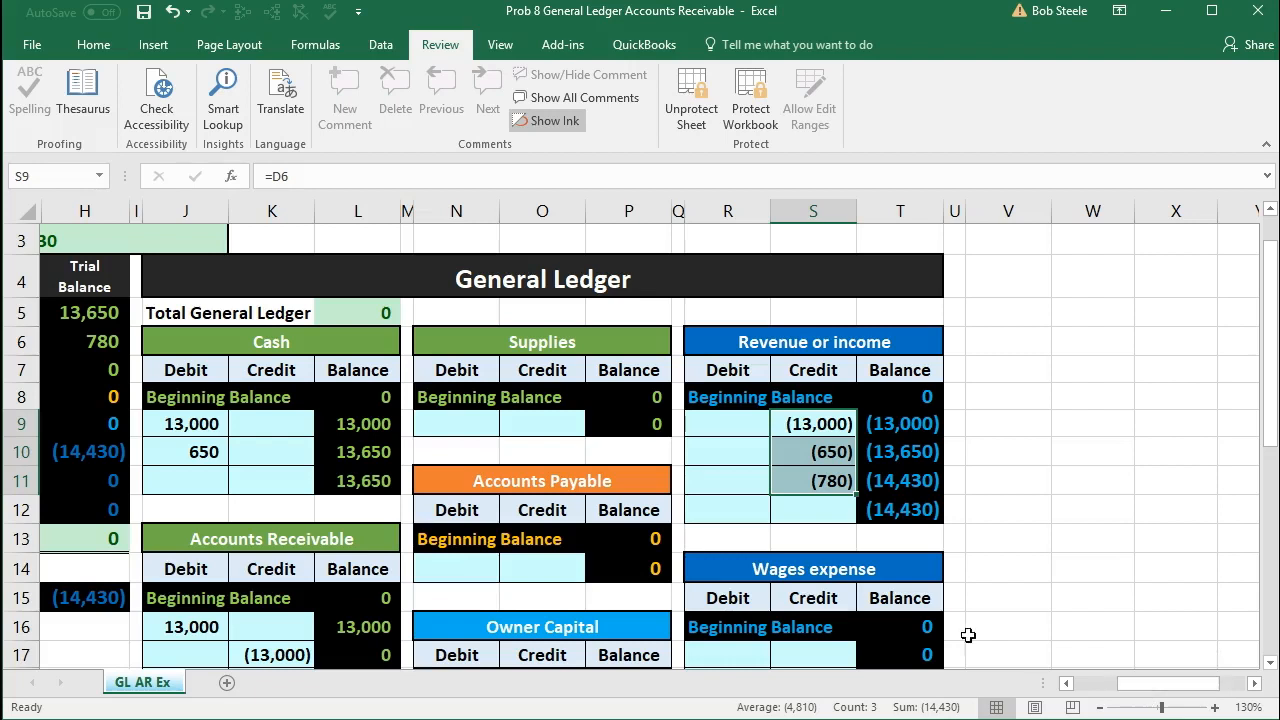
scroll(475, 552, "down", 1)
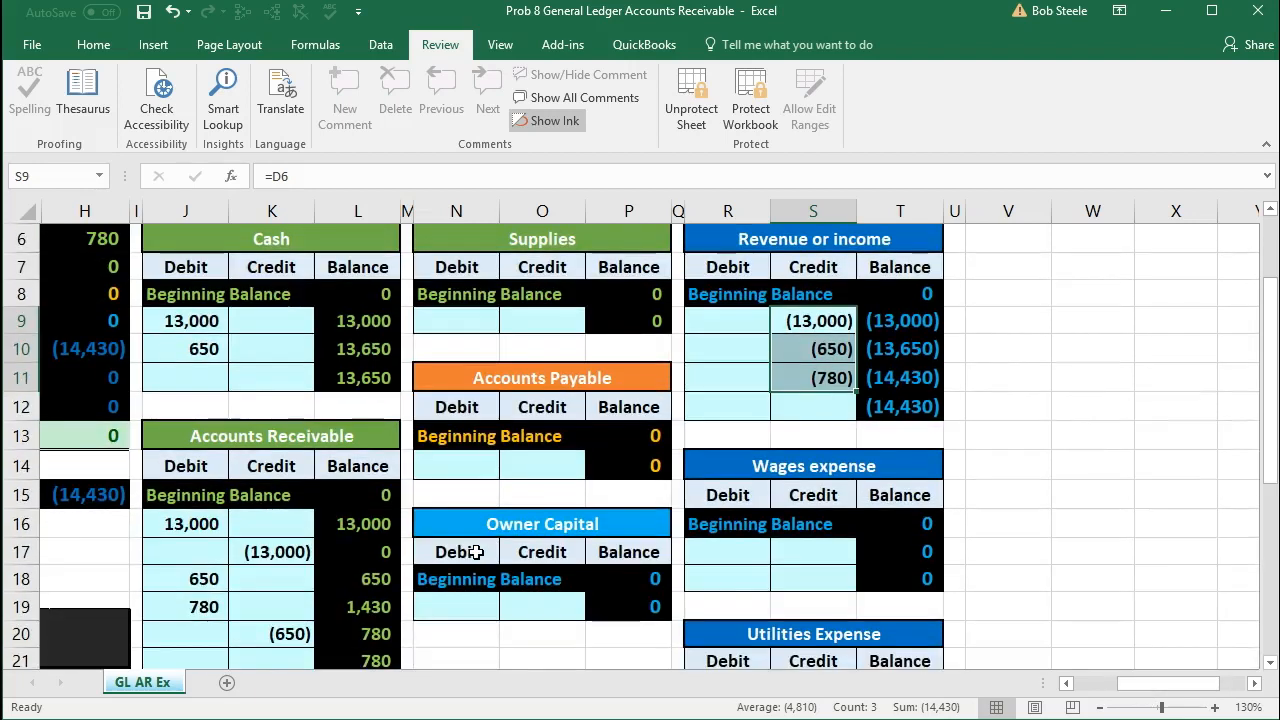
scroll(475, 552, "down", 1)
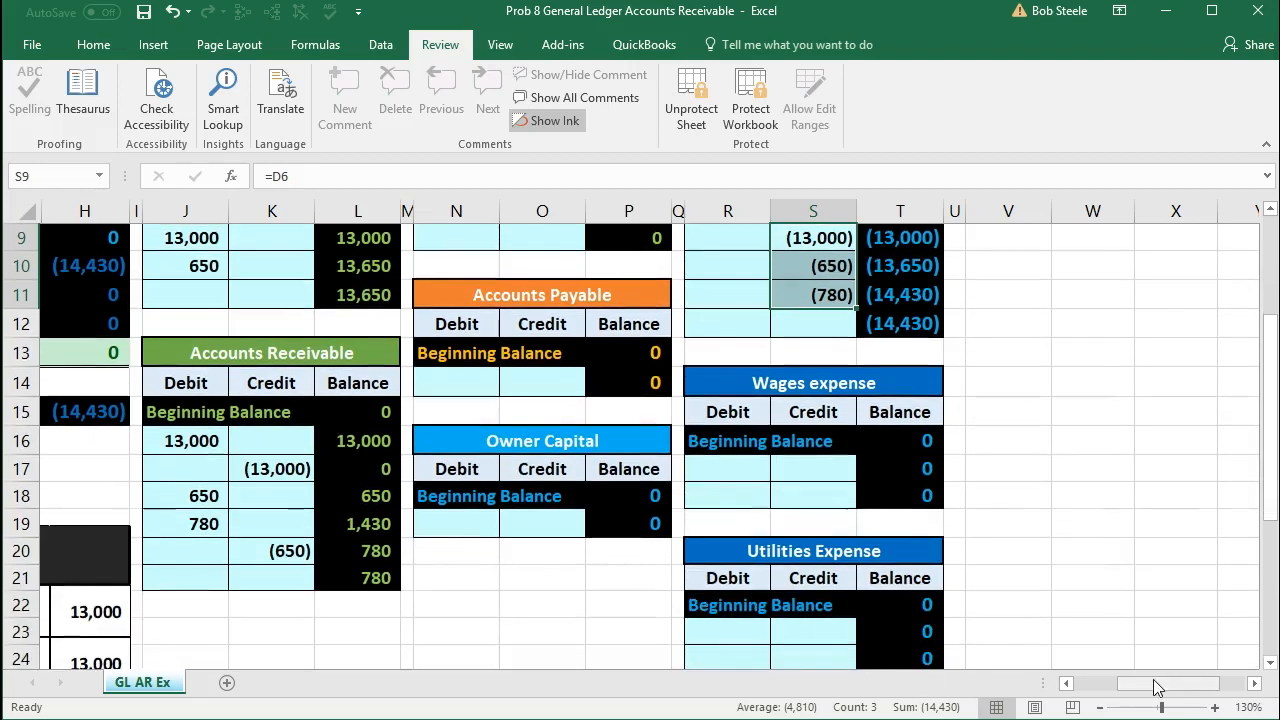
left_click_drag(1157, 686, 1090, 688)
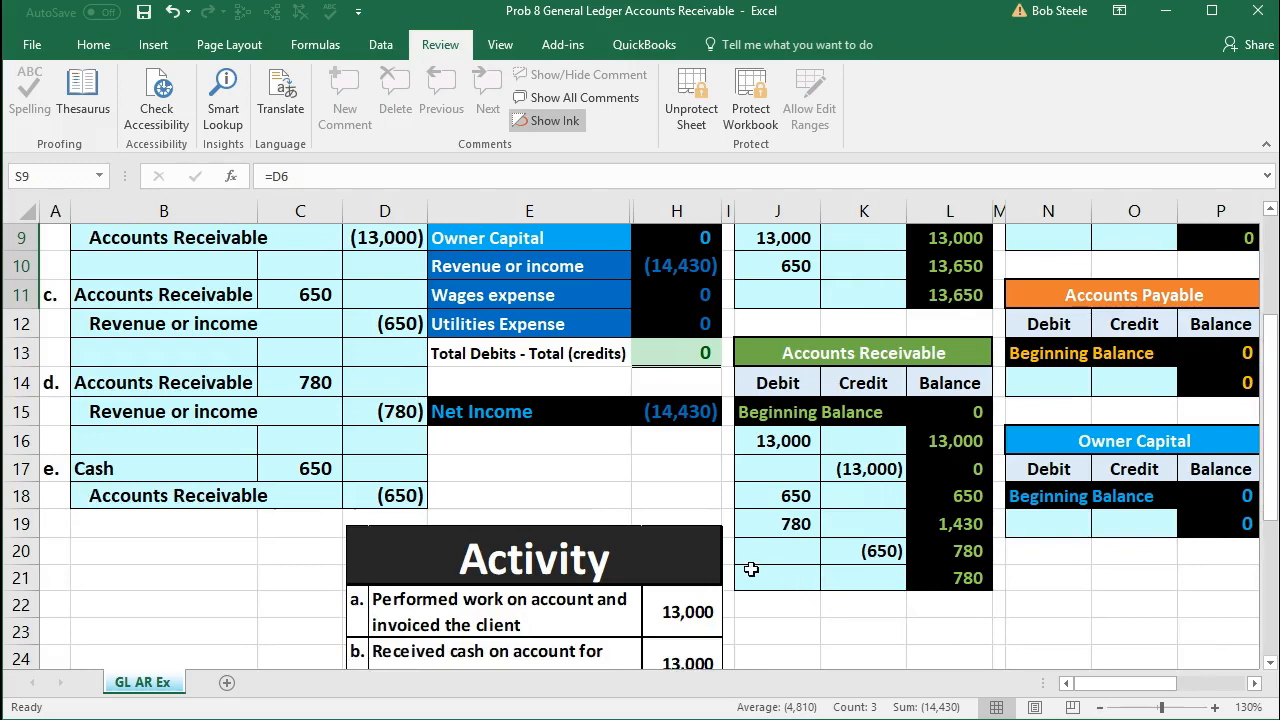
scroll(751, 569, "up", 2)
left_click(661, 318)
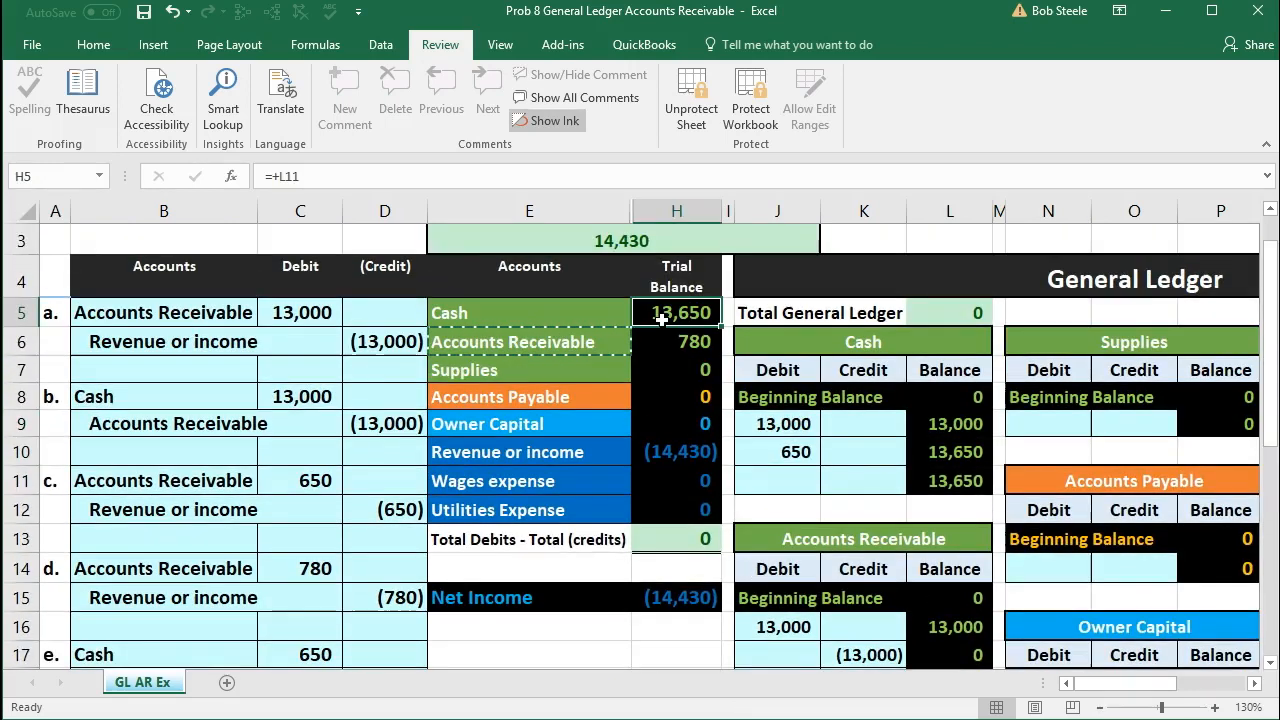
left_click(684, 536)
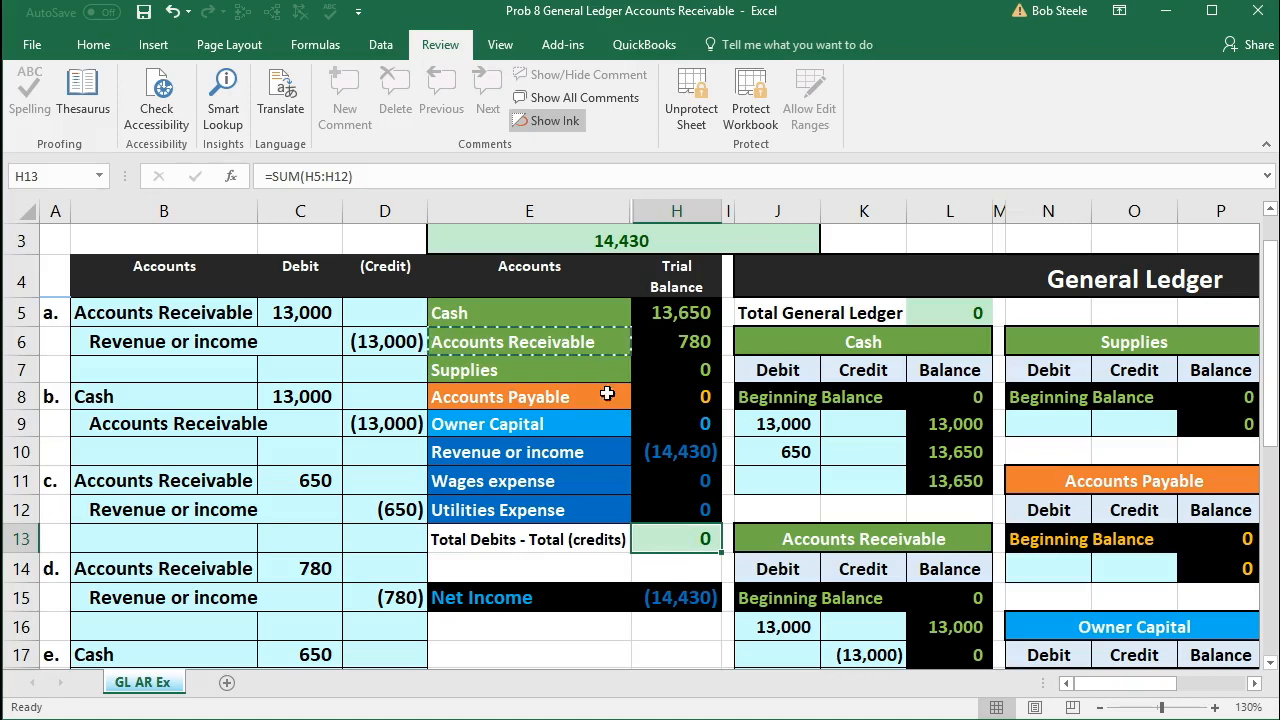
left_click_drag(519, 324, 679, 505)
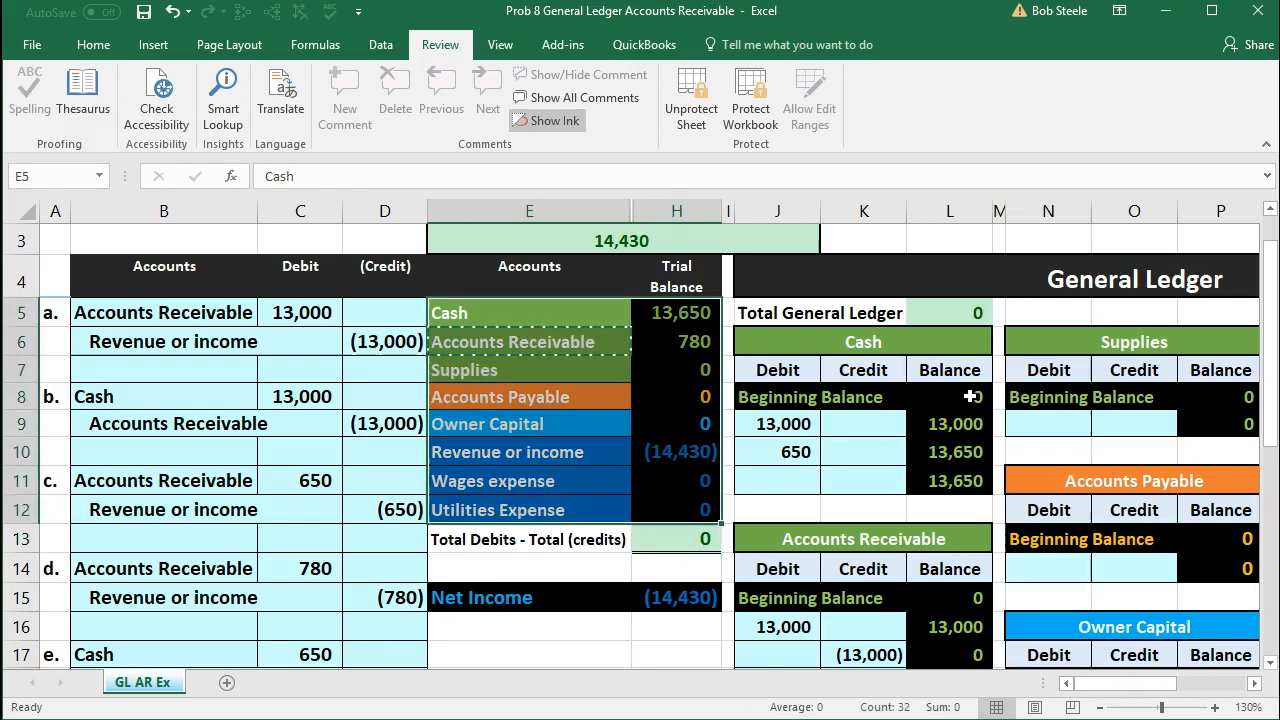
left_click(660, 362)
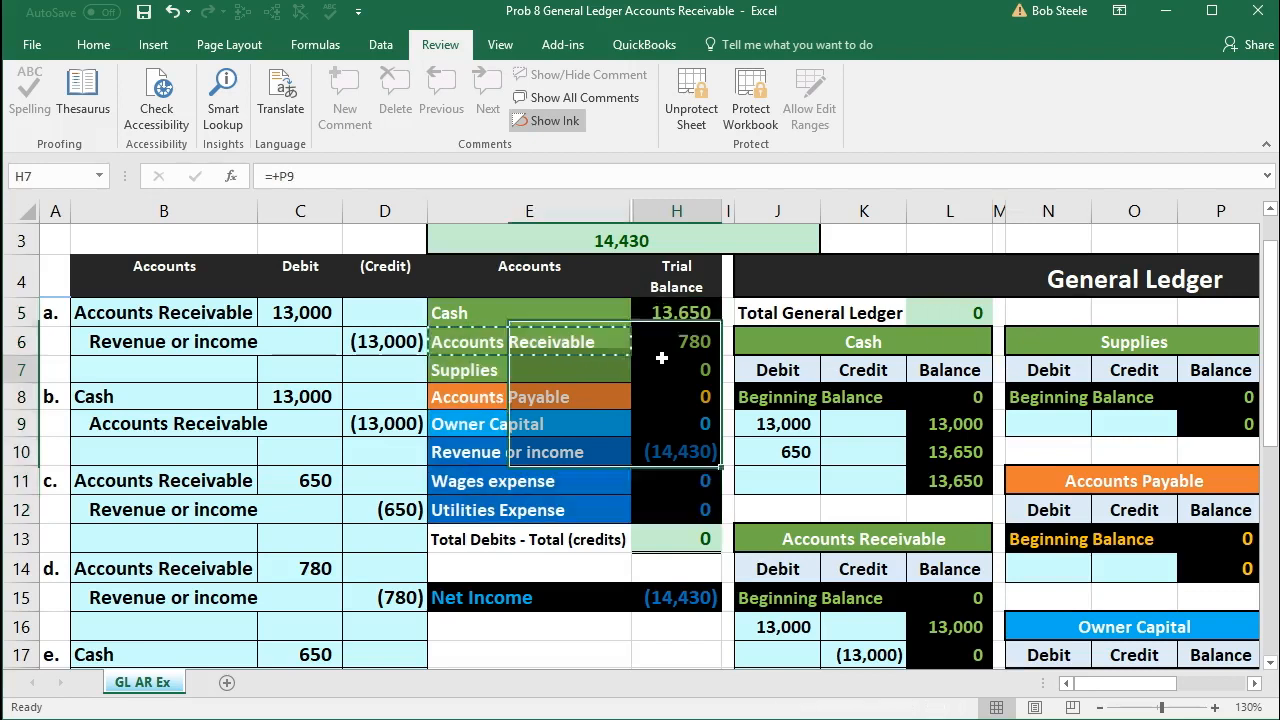